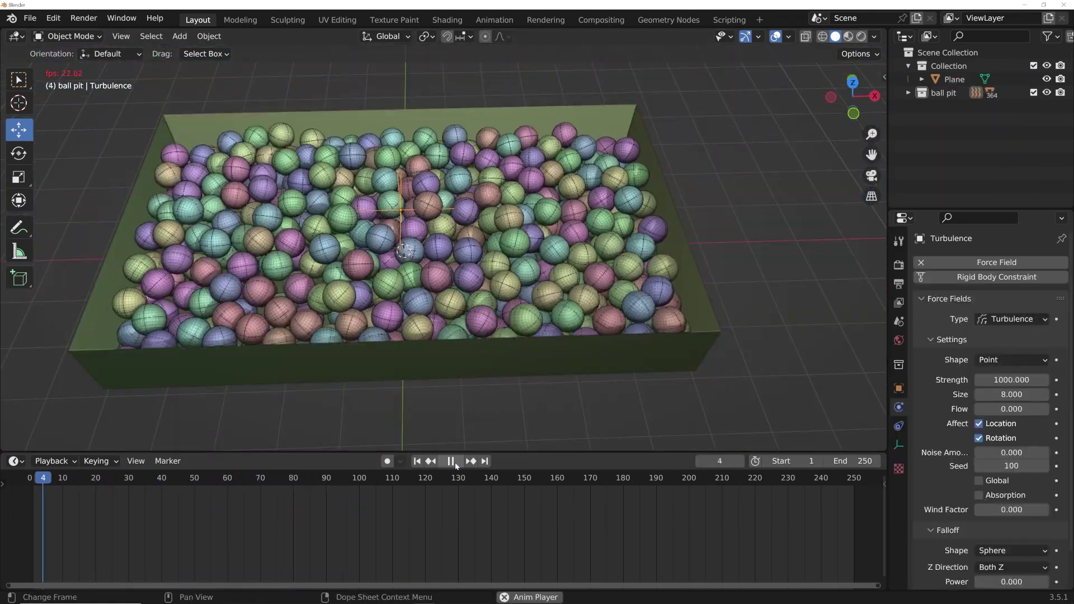
Step: Replay the turbulence simulation and watch the ball pit from a lower side angle
{"action": "left_click", "coordinate": [456, 462]}
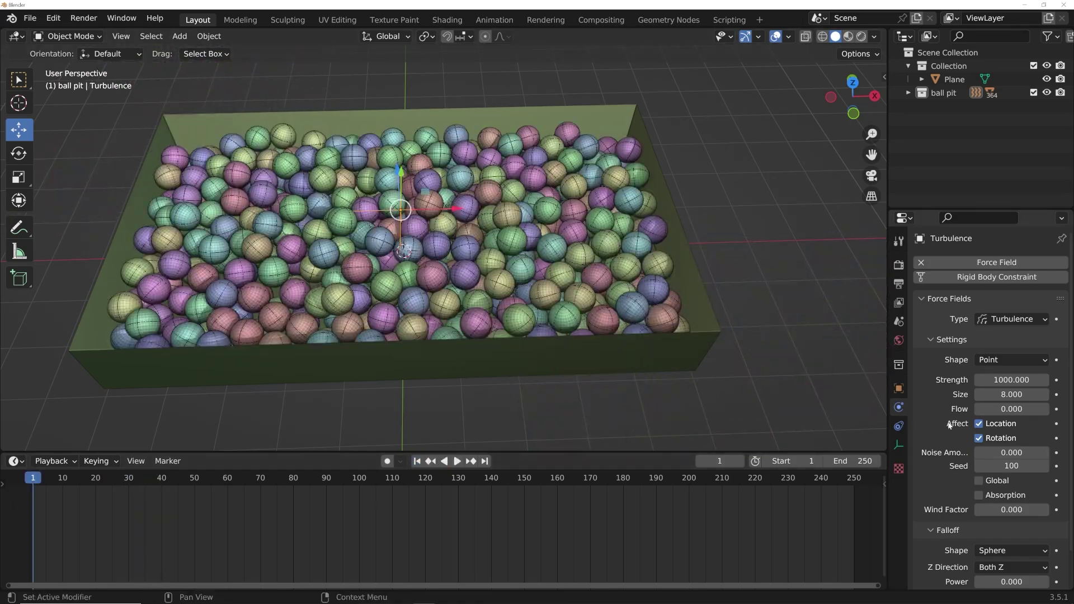
{"action": "key", "text": "space"}
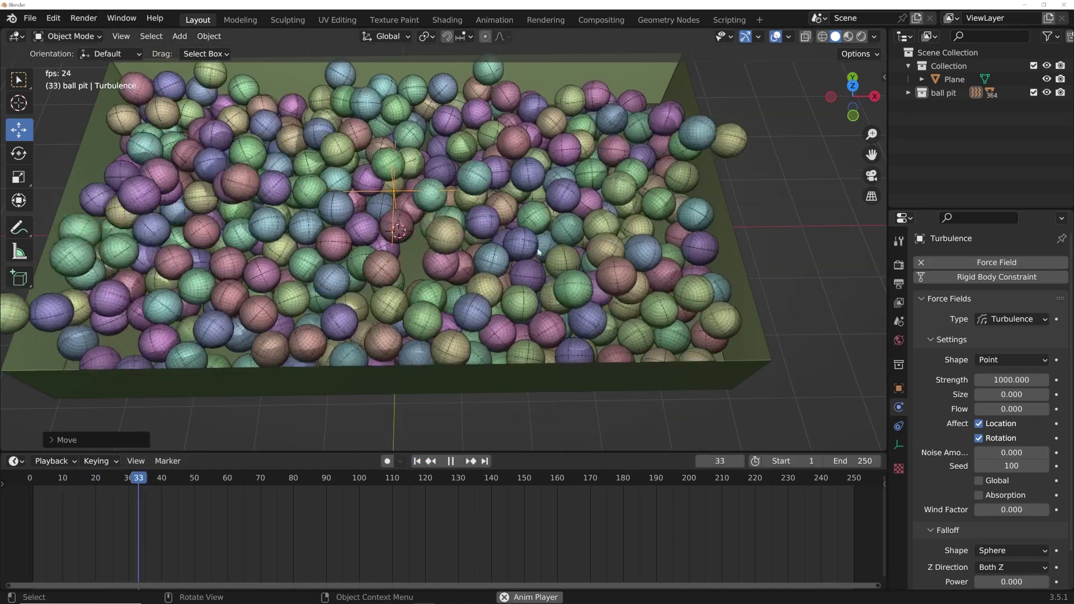
{"action": "scroll", "coordinate": [494, 283], "scroll_direction": "down", "scroll_amount": 6}
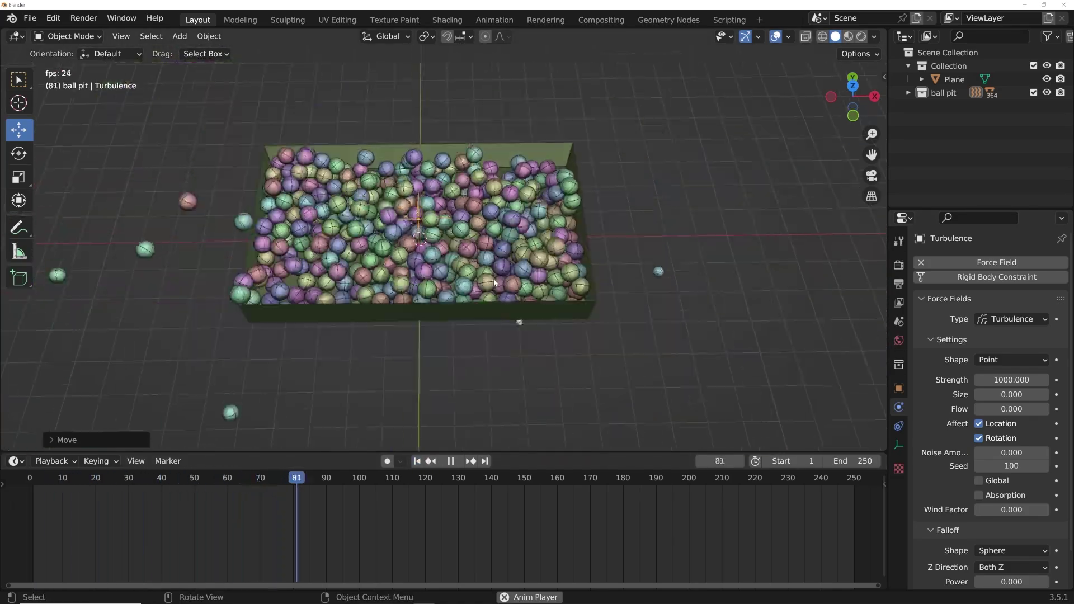
{"action": "middle_click_drag", "start_coordinate": [494, 283], "coordinate": [464, 420]}
{"action": "key", "text": "space"}
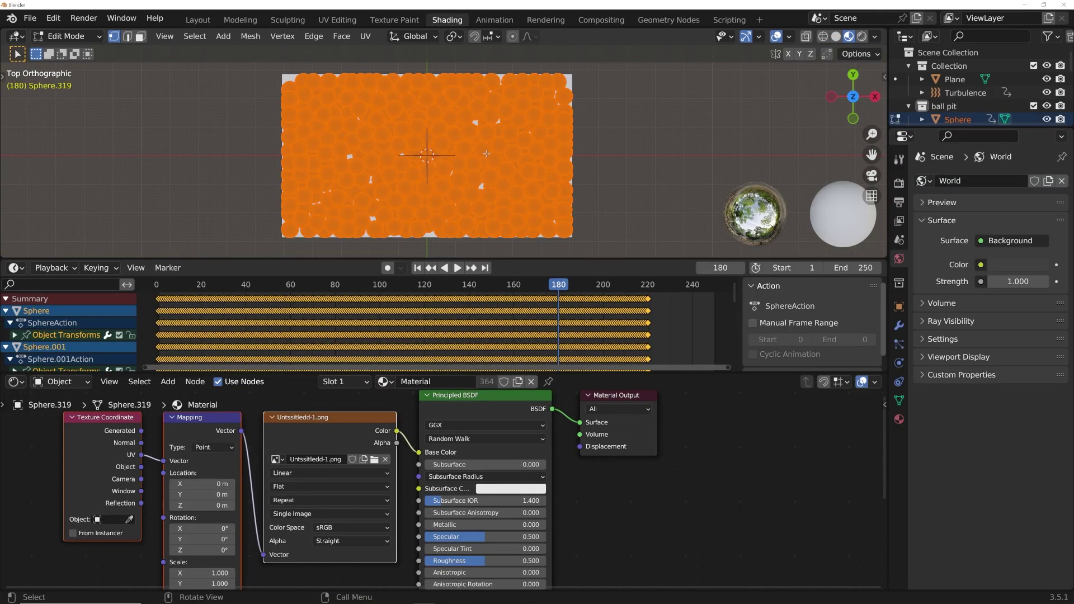
Step: Project the balls' UVs from the top view and return to object mode
{"action": "key", "text": "u"}
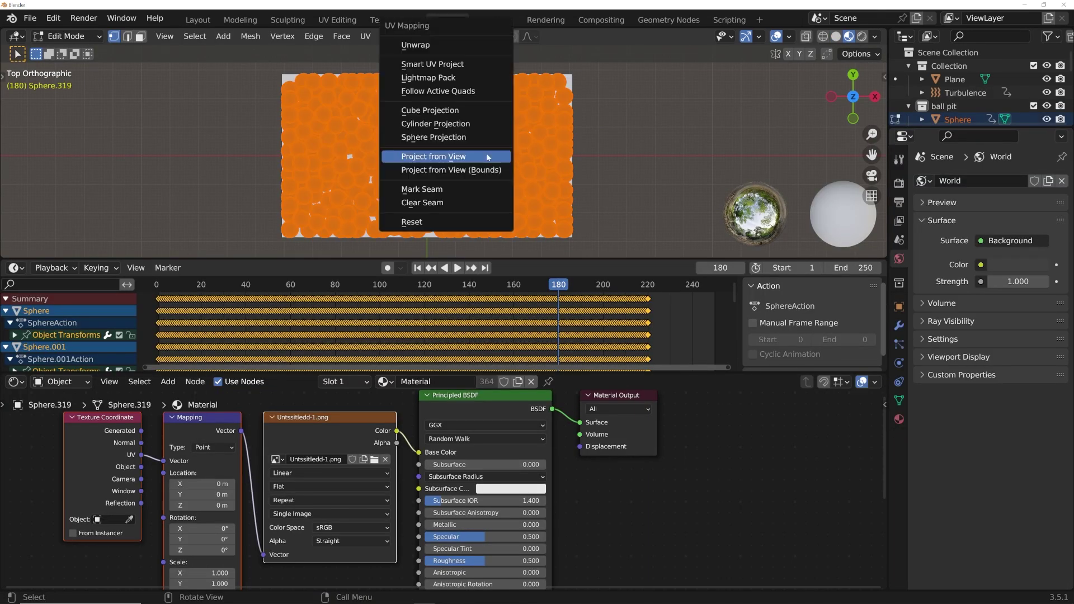
{"action": "left_click", "coordinate": [488, 157]}
{"action": "key", "text": "Tab"}
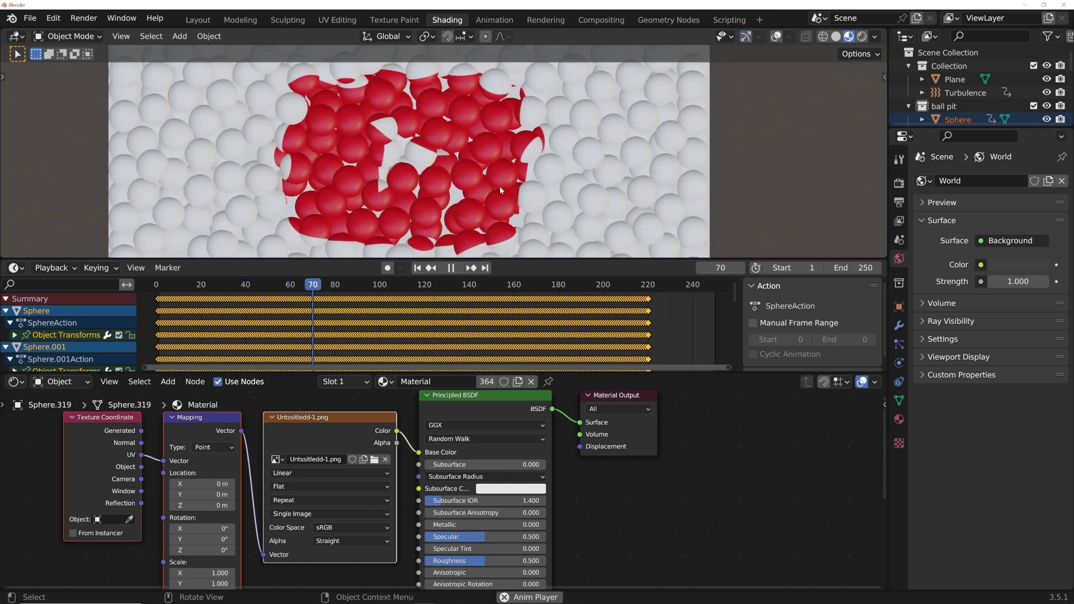
Step: Flip the red colour ramp so the balls look solid glossy red
{"action": "left_click_drag", "start_coordinate": [287, 218], "coordinate": [287, 321]}
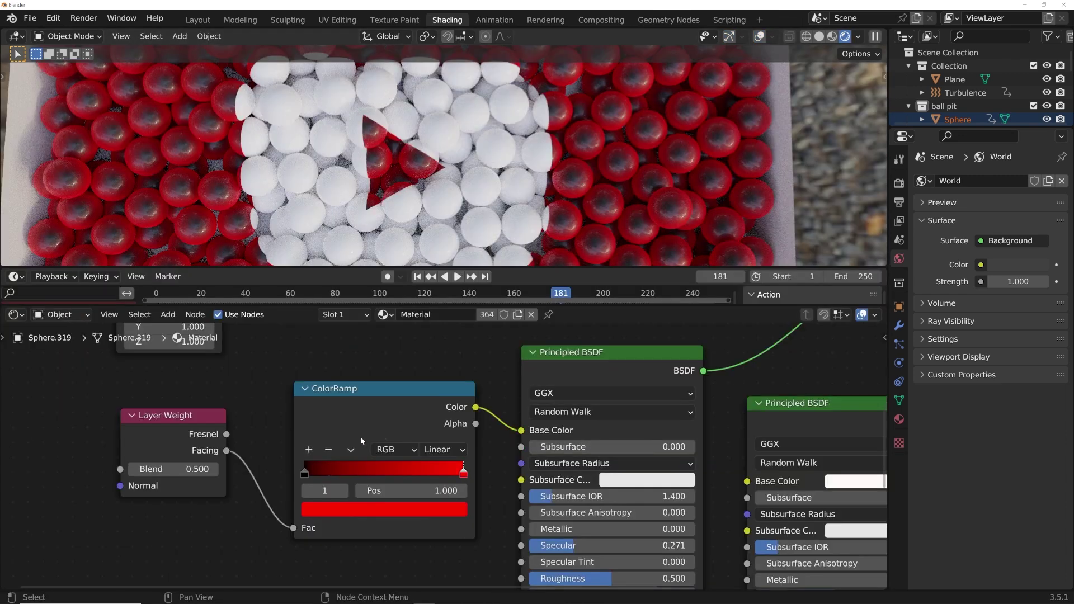
{"action": "left_click", "coordinate": [351, 451]}
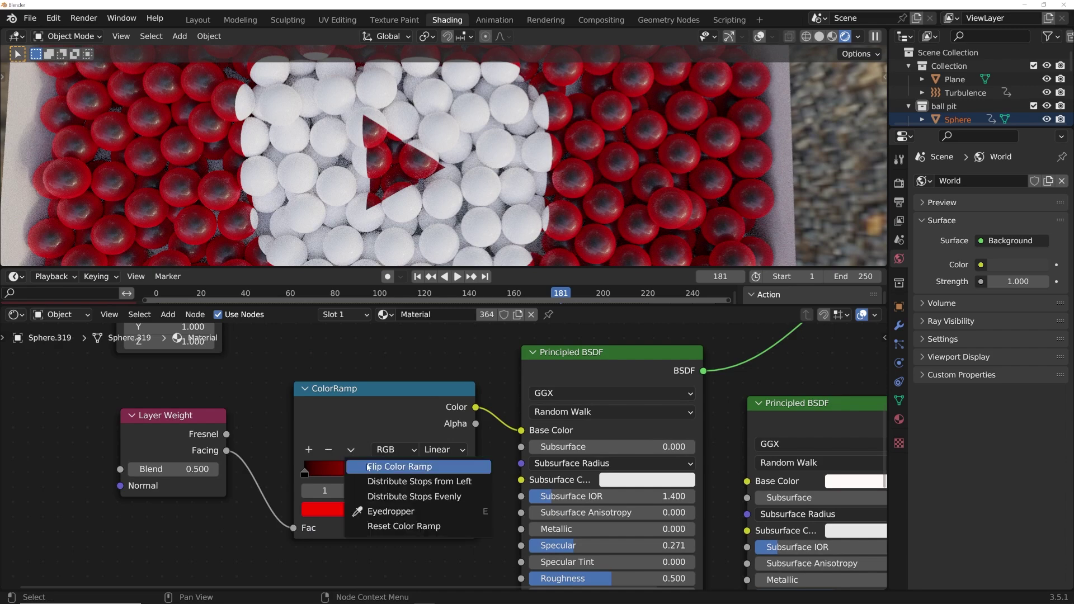
{"action": "left_click", "coordinate": [368, 467]}
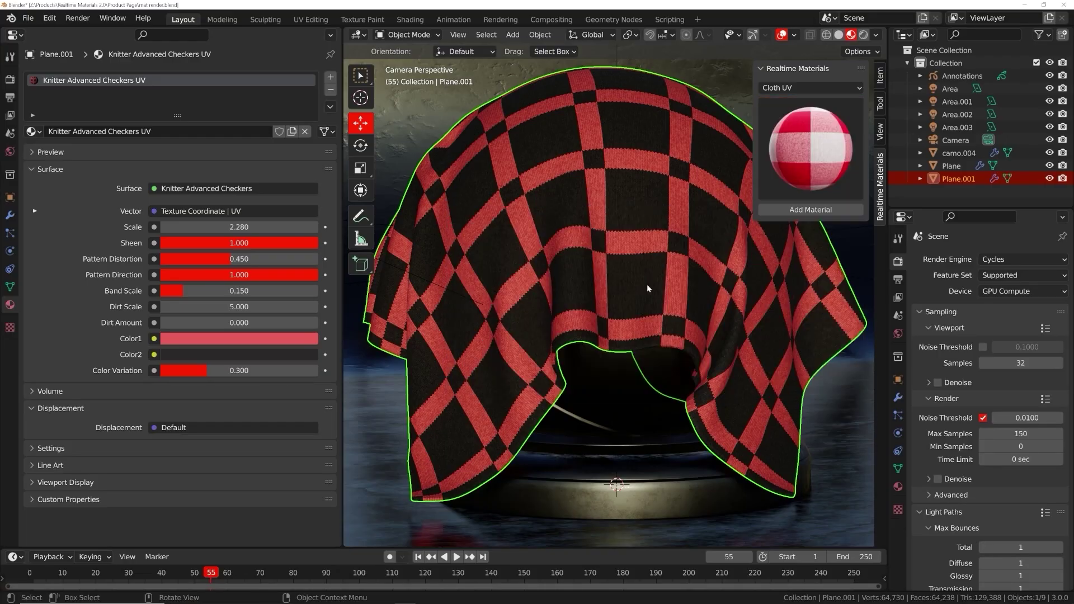
Step: Add orange Knitter Picnic Cloth to the cloth and Chipped Paint to the text
{"action": "left_click", "coordinate": [801, 210]}
{"action": "left_click", "coordinate": [227, 339]}
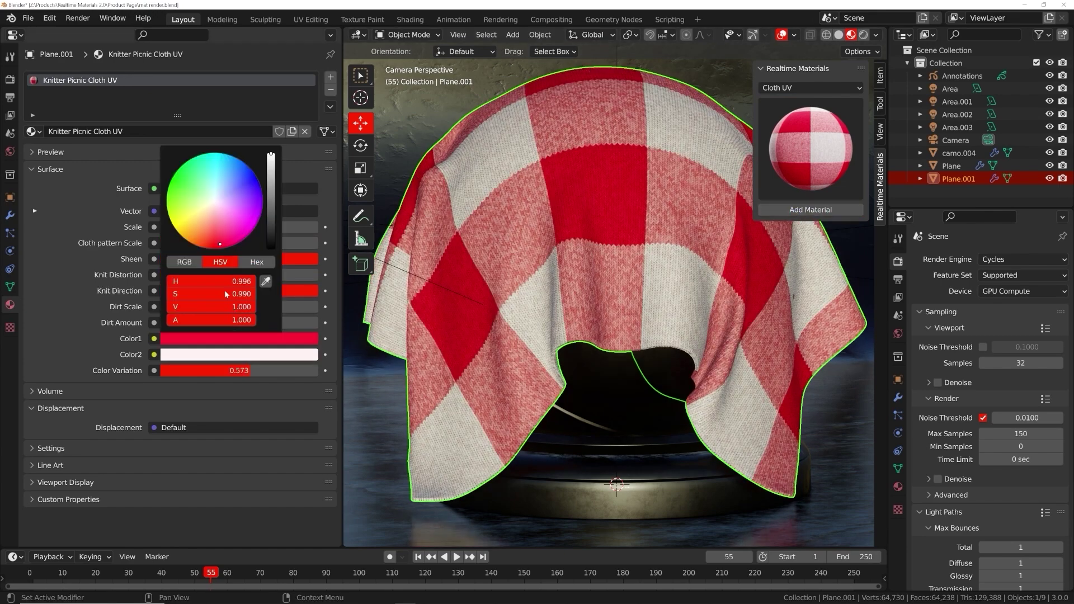
{"action": "left_click", "coordinate": [199, 245]}
{"action": "left_click", "coordinate": [239, 339]}
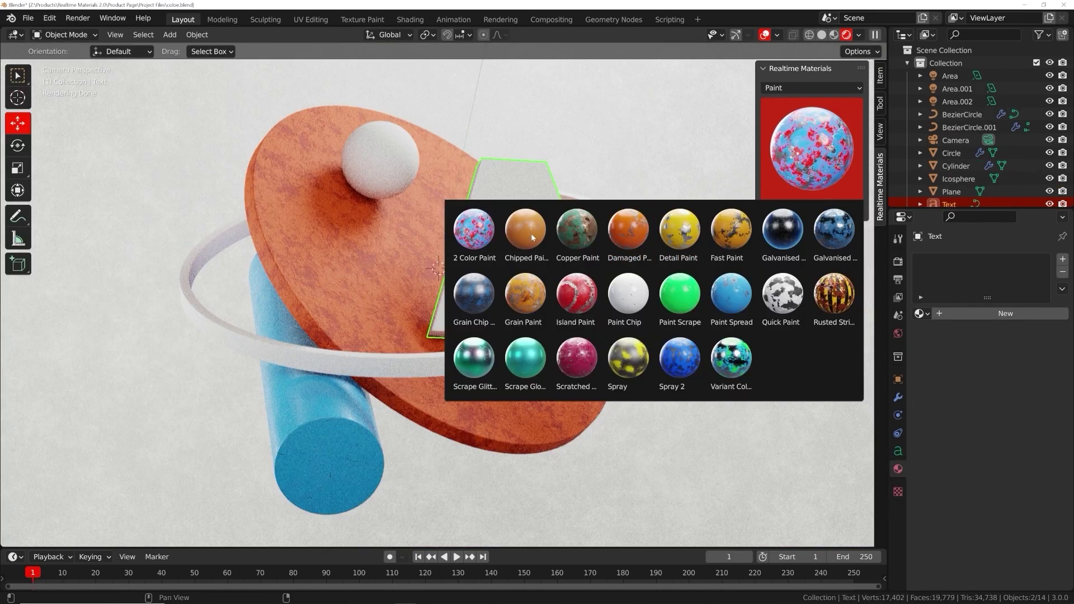
{"action": "left_click", "coordinate": [528, 236]}
{"action": "left_click", "coordinate": [811, 210]}
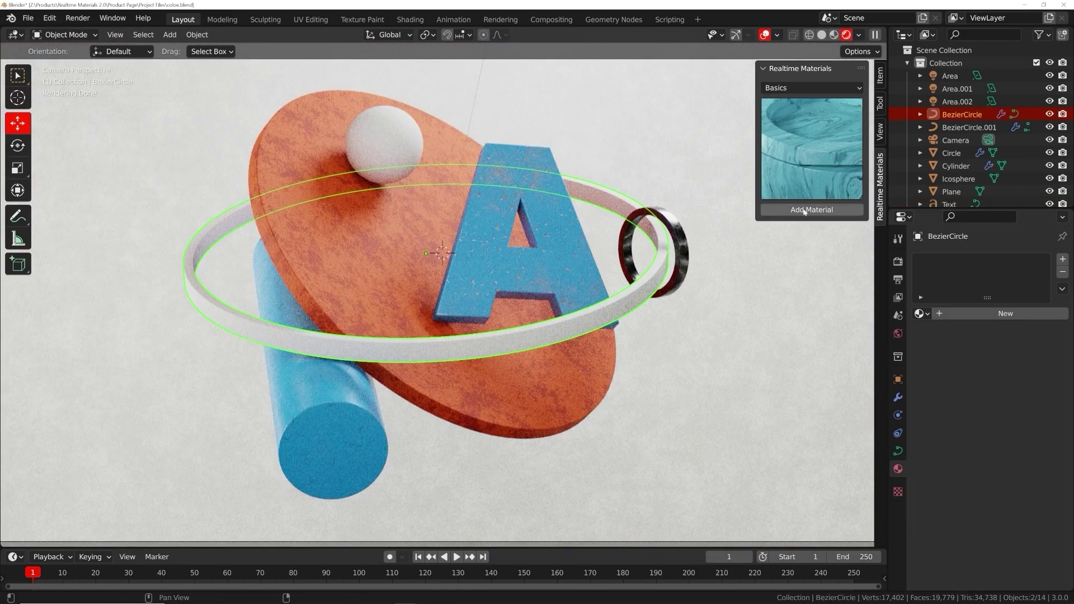
Step: Apply recoloured Basic Wood to the ring, orange asphalt cracks, and second Roughness 0.055
{"action": "left_click", "coordinate": [804, 211]}
{"action": "left_click", "coordinate": [1013, 433]}
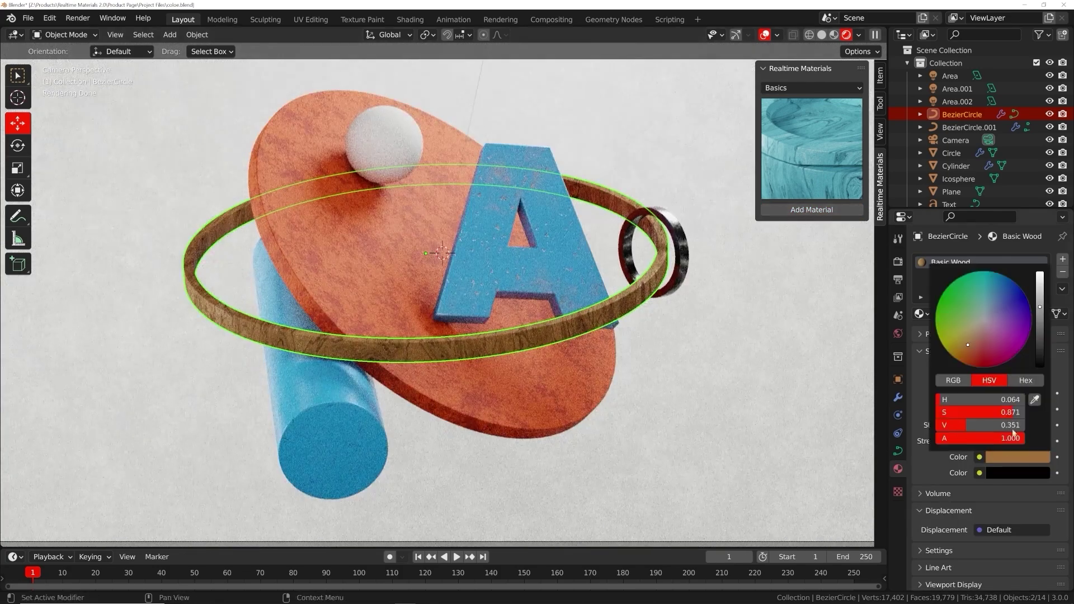
{"action": "left_click", "coordinate": [999, 284]}
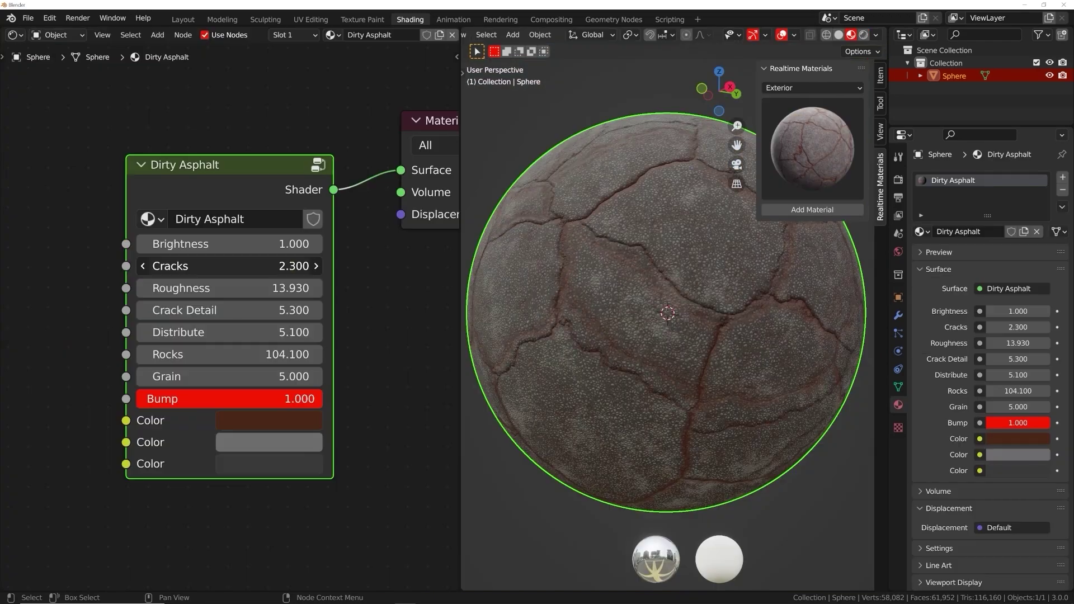
{"action": "left_click", "coordinate": [269, 420]}
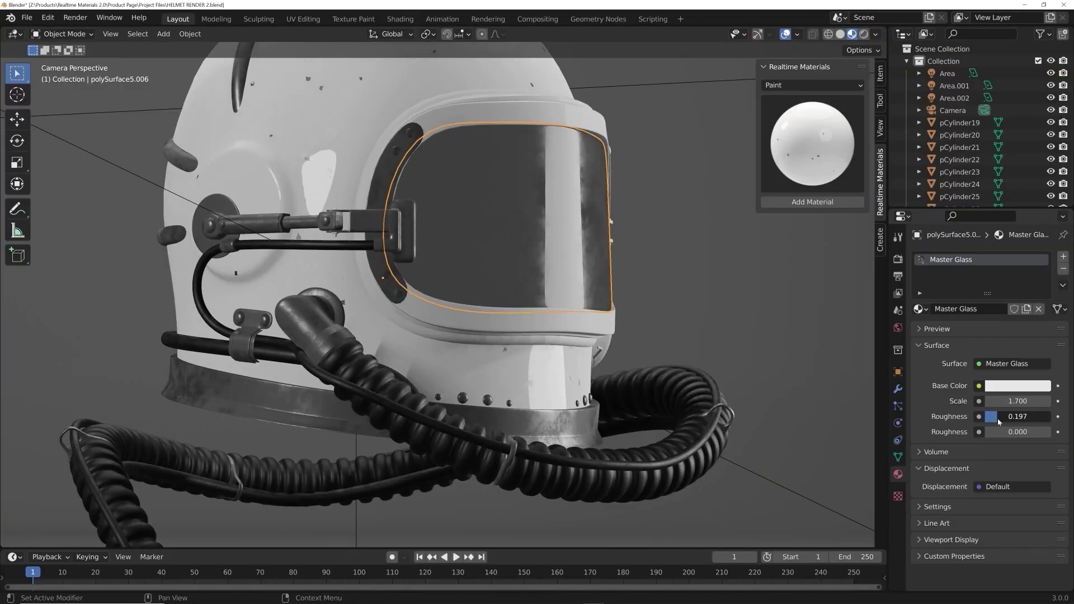
{"action": "left_click_drag", "start_coordinate": [999, 431], "coordinate": [1009, 432]}
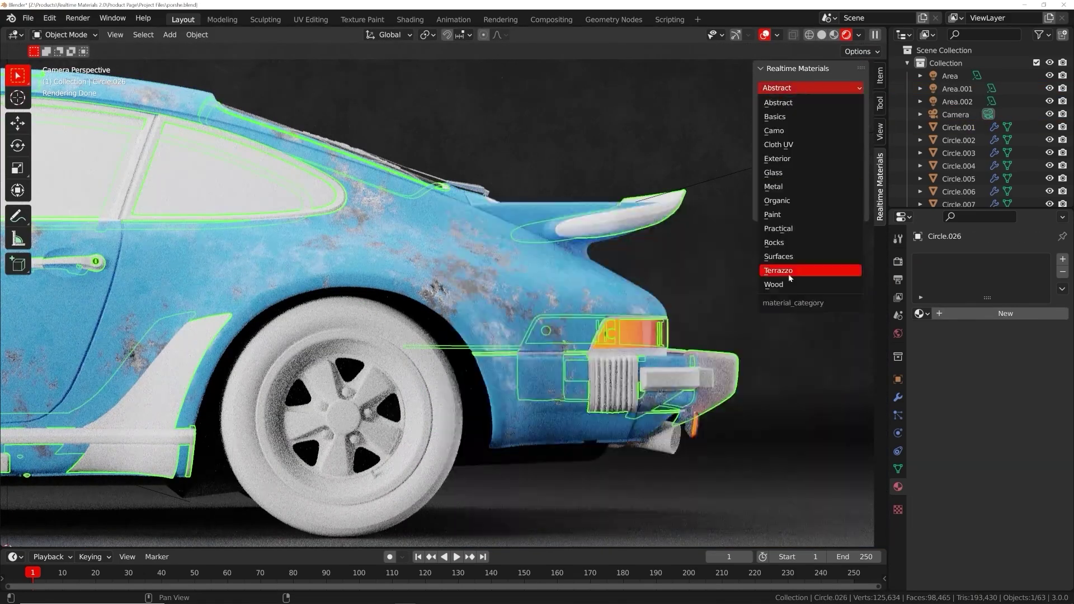
Step: Add the Metal material from the Surfaces category to the wheel
{"action": "left_click", "coordinate": [783, 268]}
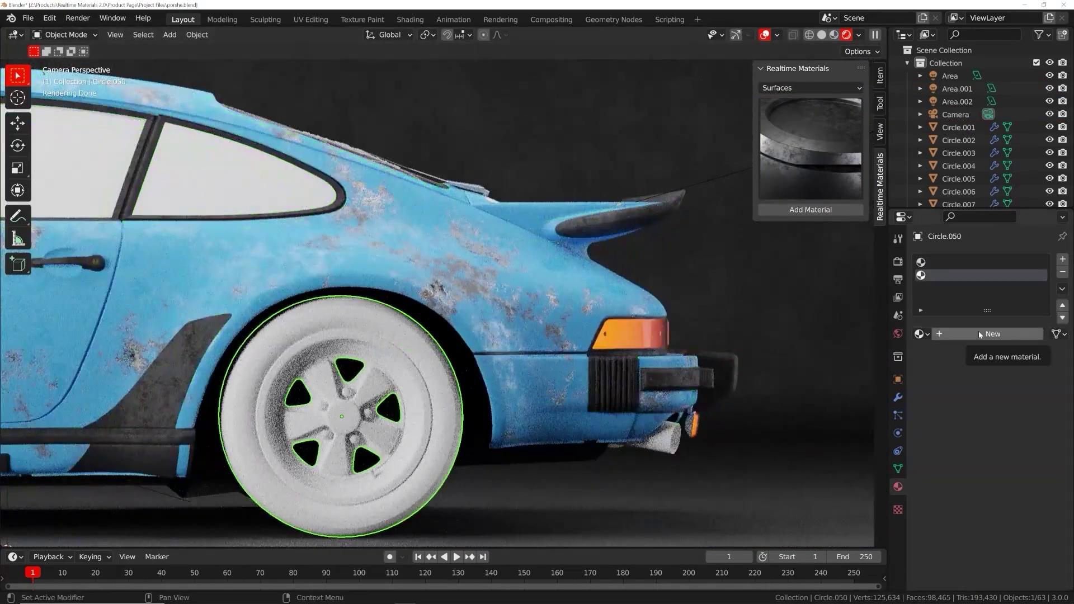
{"action": "left_click", "coordinate": [811, 88]}
{"action": "left_click", "coordinate": [815, 143]}
{"action": "left_click", "coordinate": [799, 210]}
{"action": "left_click", "coordinate": [798, 247]}
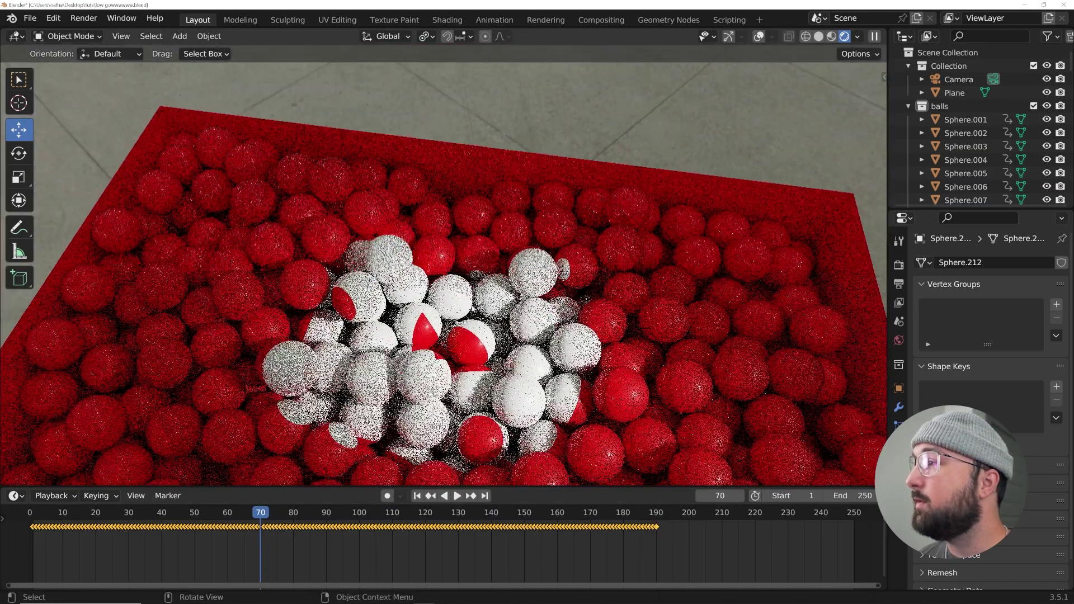
Step: Jump to frame 190 and view the settled white-and-red logo through the scene camera
{"action": "left_click", "coordinate": [651, 524]}
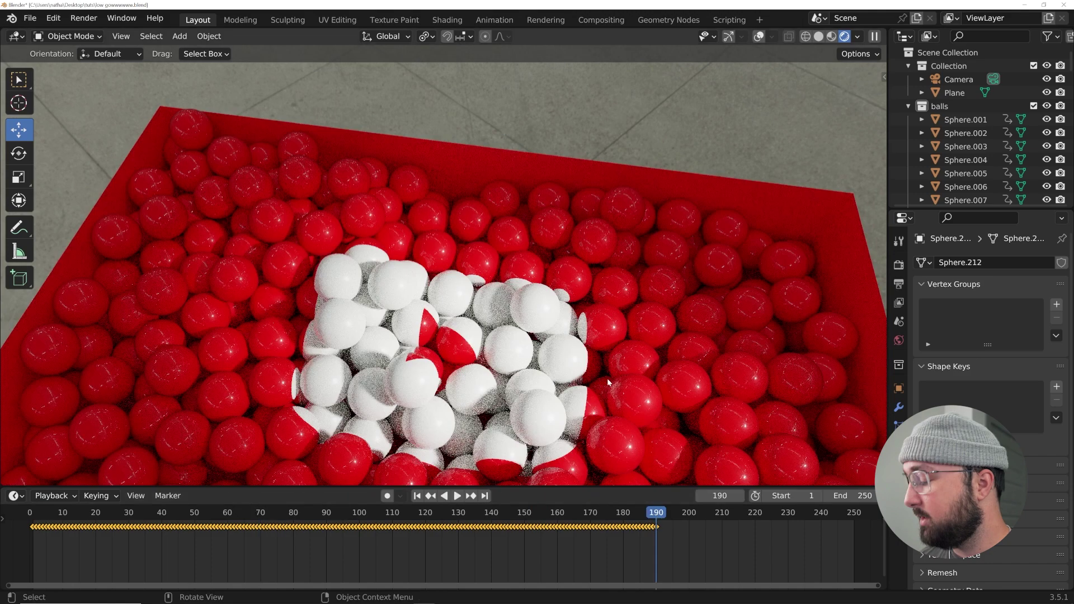
{"action": "key", "text": "KP_0"}
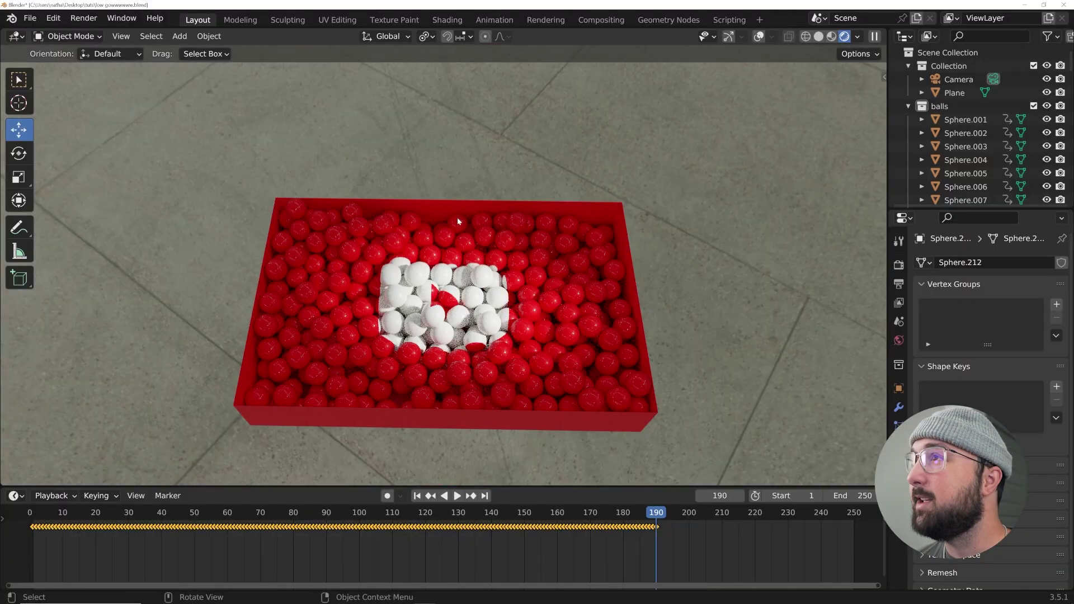
Step: Start a new General scene without saving the current one
{"action": "left_click", "coordinate": [53, 18]}
{"action": "left_click", "coordinate": [30, 17]}
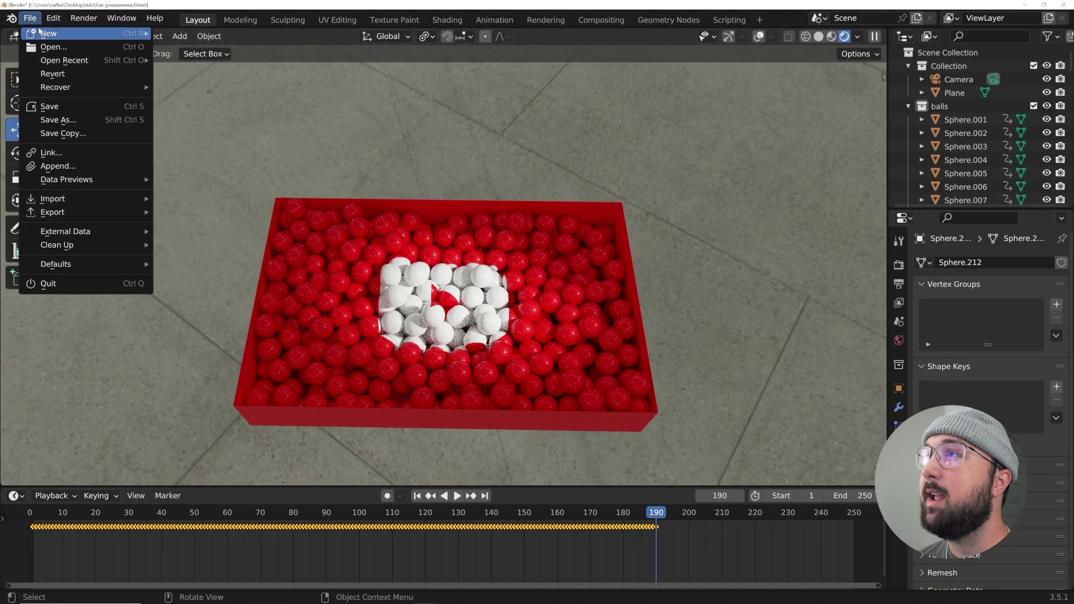
{"action": "left_click", "coordinate": [189, 33]}
{"action": "left_click", "coordinate": [574, 330]}
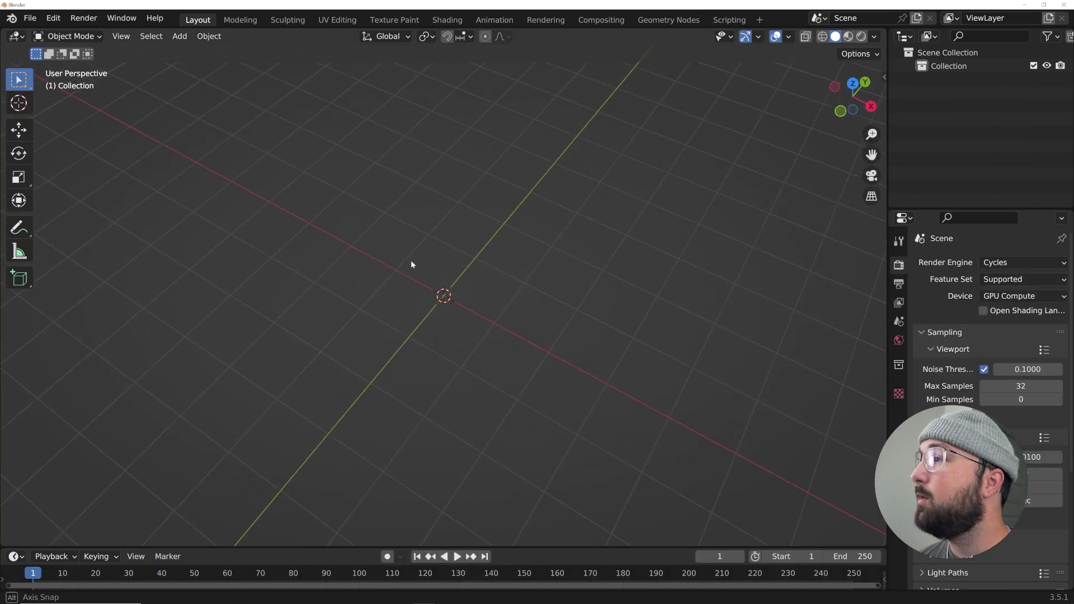
Step: Add a plane, enlarge it, and stretch it along the X axis
{"action": "key", "text": "shift+a"}
{"action": "mouse_move", "coordinate": [399, 254]}
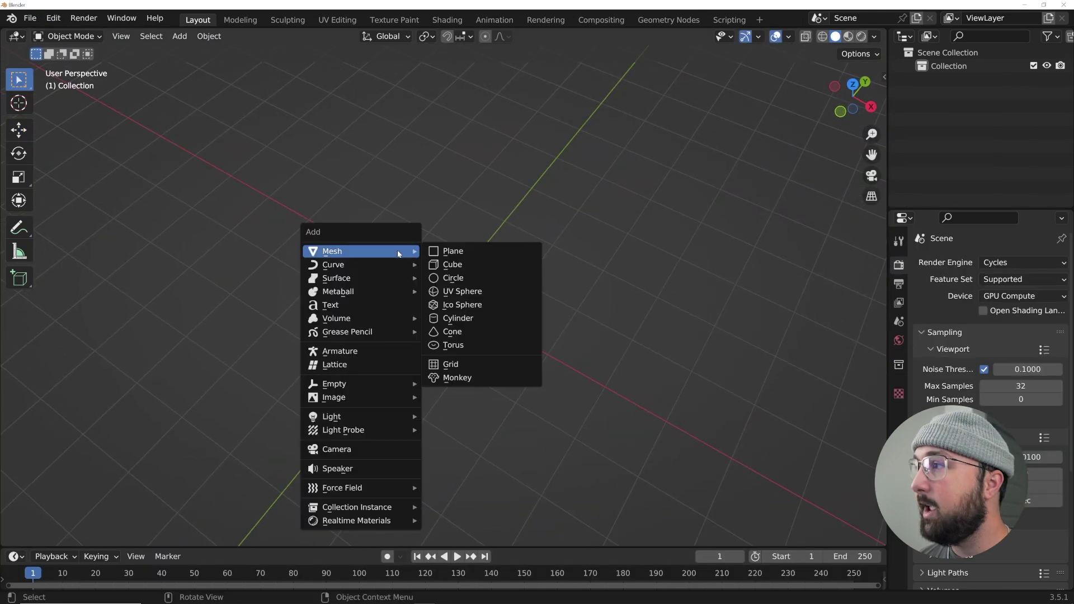
{"action": "left_click", "coordinate": [476, 255]}
{"action": "key", "text": "s"}
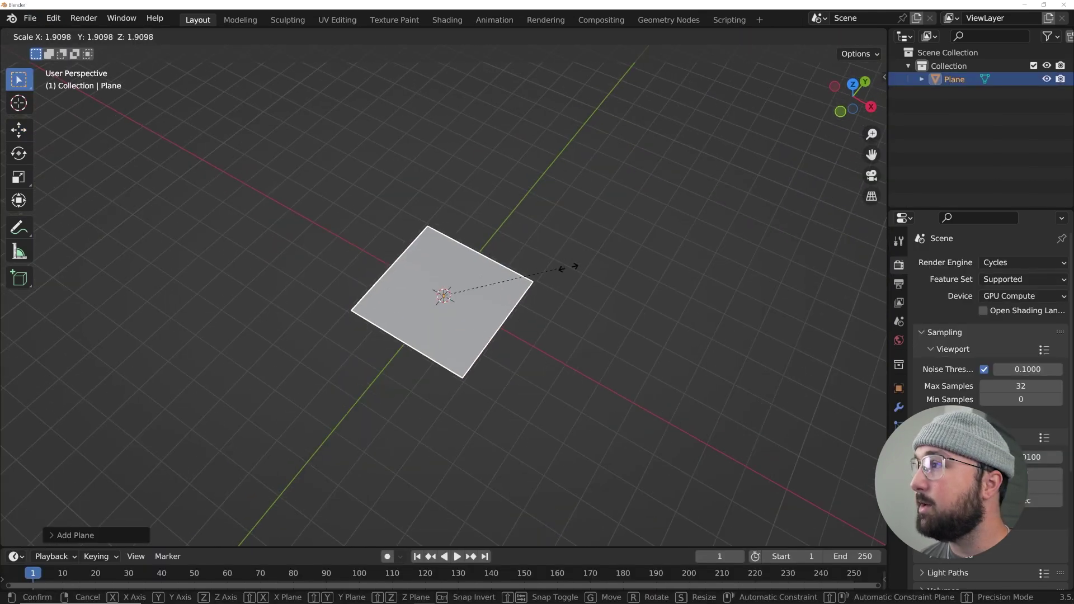
{"action": "left_click", "coordinate": [610, 278]}
{"action": "middle_click_drag", "start_coordinate": [503, 271], "coordinate": [54, 156]}
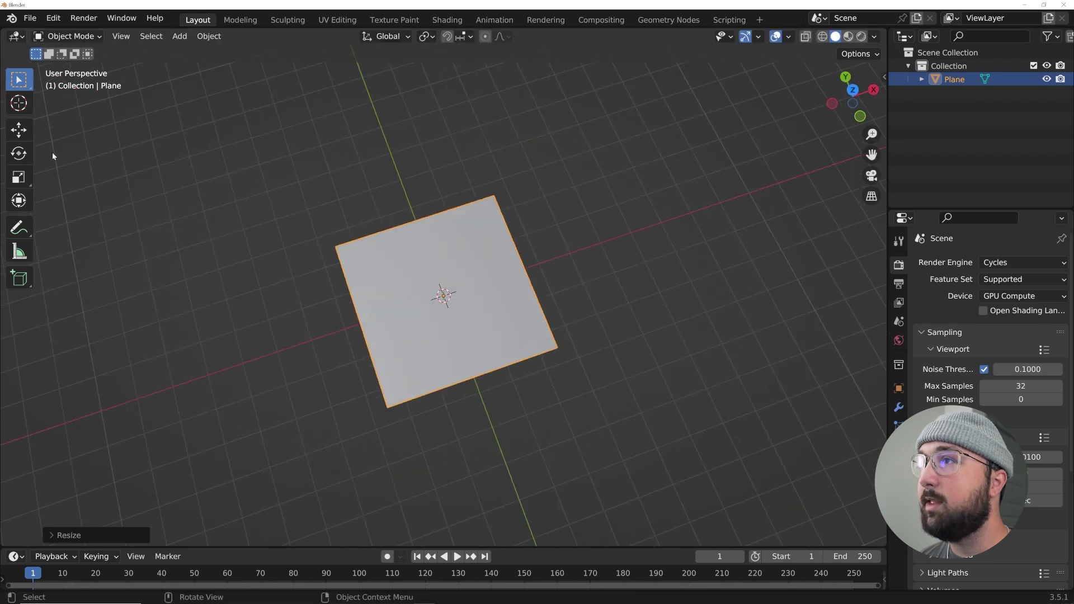
{"action": "left_click", "coordinate": [22, 177]}
{"action": "left_click_drag", "start_coordinate": [492, 288], "coordinate": [553, 283]}
{"action": "middle_click_drag", "start_coordinate": [553, 283], "coordinate": [555, 283]}
{"action": "middle_click_drag", "start_coordinate": [493, 295], "coordinate": [474, 262]}
Step: Extrude the plane upward and delete the top face to leave an open tray
{"action": "key", "text": "Tab"}
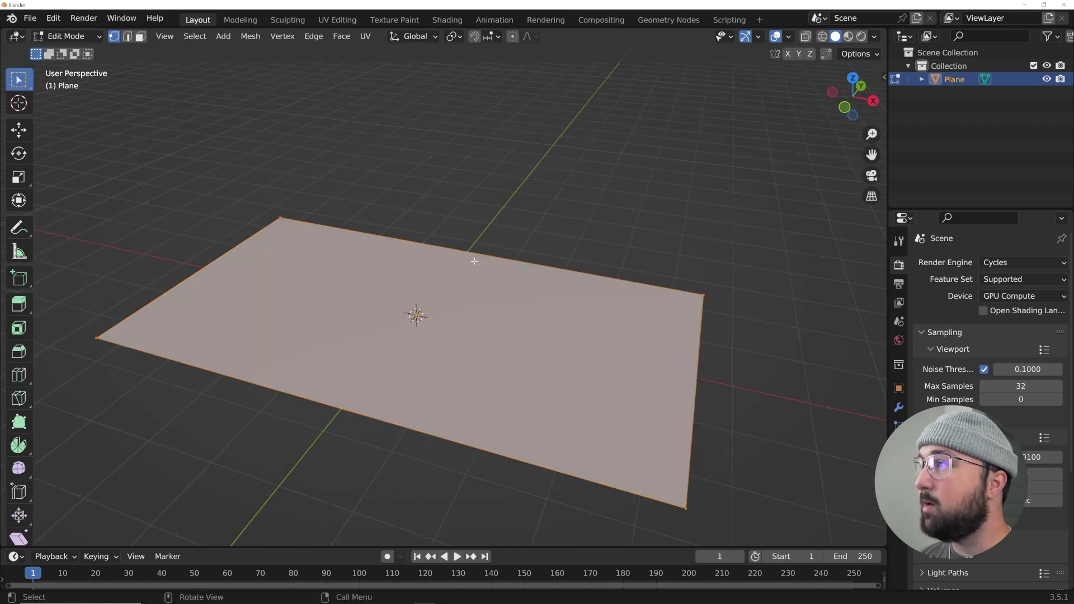
{"action": "key", "text": "e"}
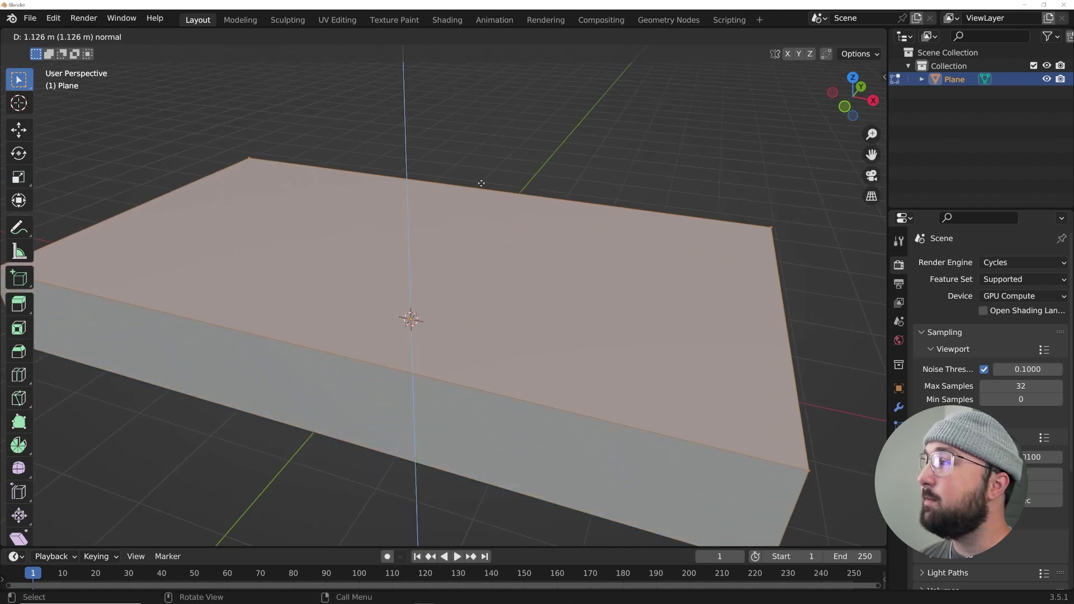
{"action": "left_click", "coordinate": [372, 374]}
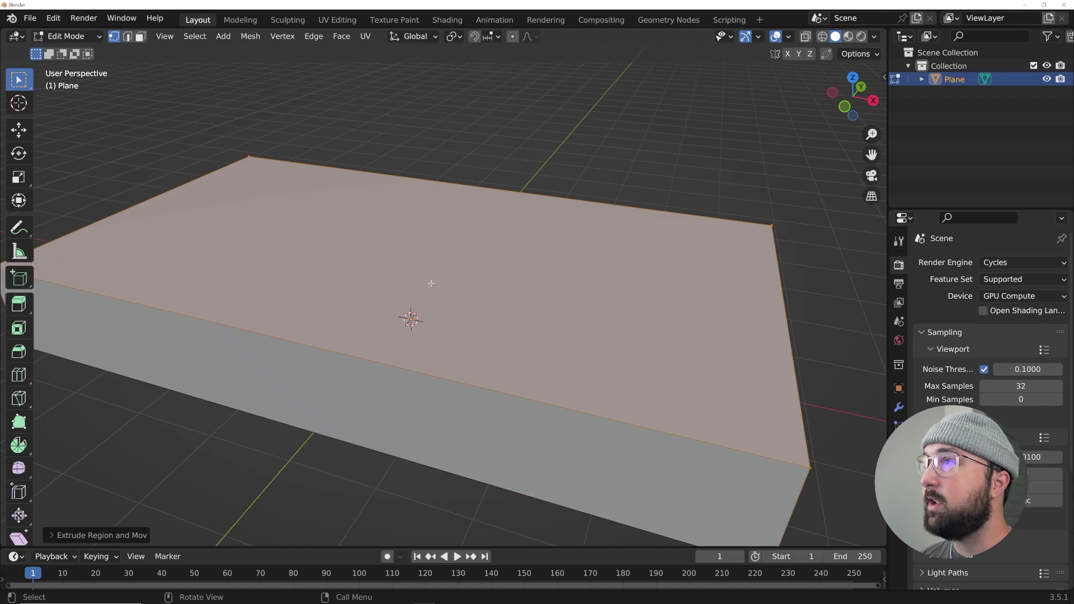
{"action": "key", "text": "x"}
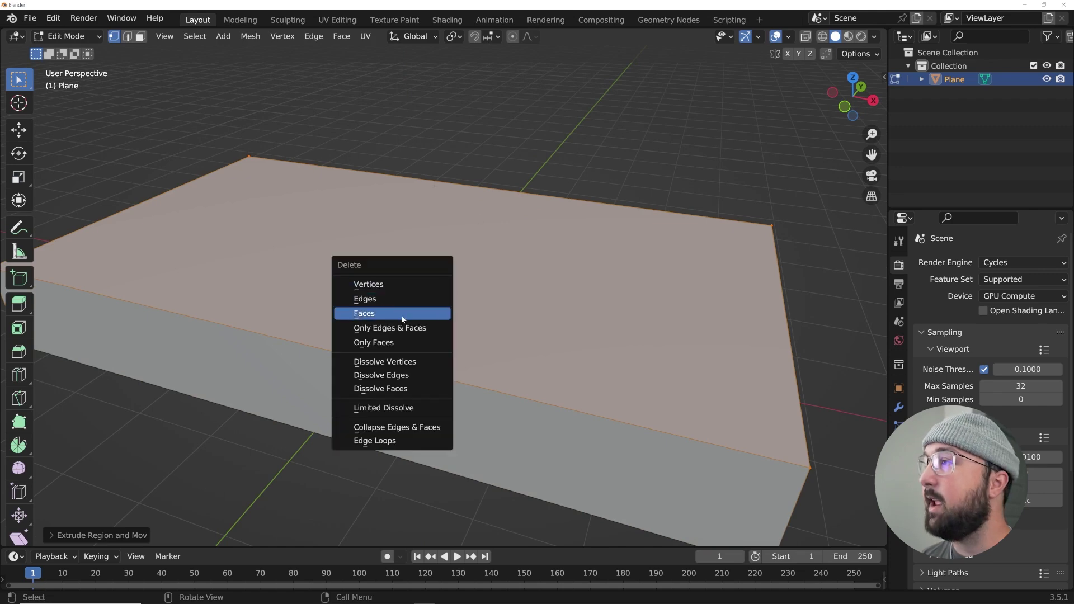
{"action": "left_click", "coordinate": [402, 320]}
{"action": "key", "text": "Tab"}
{"action": "scroll", "coordinate": [402, 319], "scroll_direction": "down", "scroll_amount": 5}
{"action": "middle_click_drag", "start_coordinate": [402, 319], "coordinate": [437, 360]}
{"action": "scroll", "coordinate": [385, 319], "scroll_direction": "up", "scroll_amount": 4}
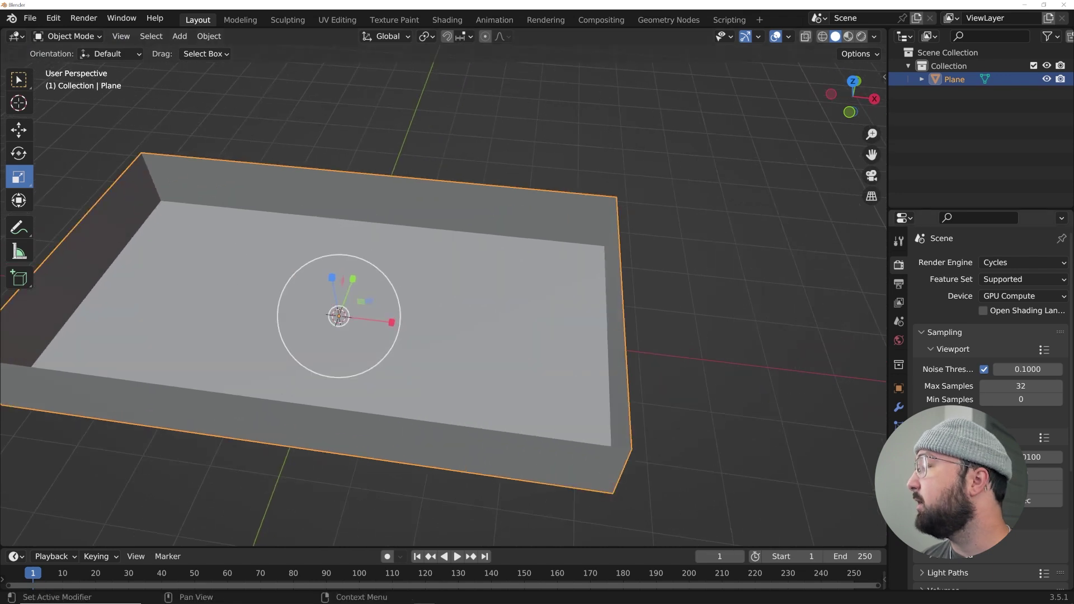
Step: Set the tray's rigid body to Passive with a Mesh collision shape
{"action": "left_click", "coordinate": [898, 444]}
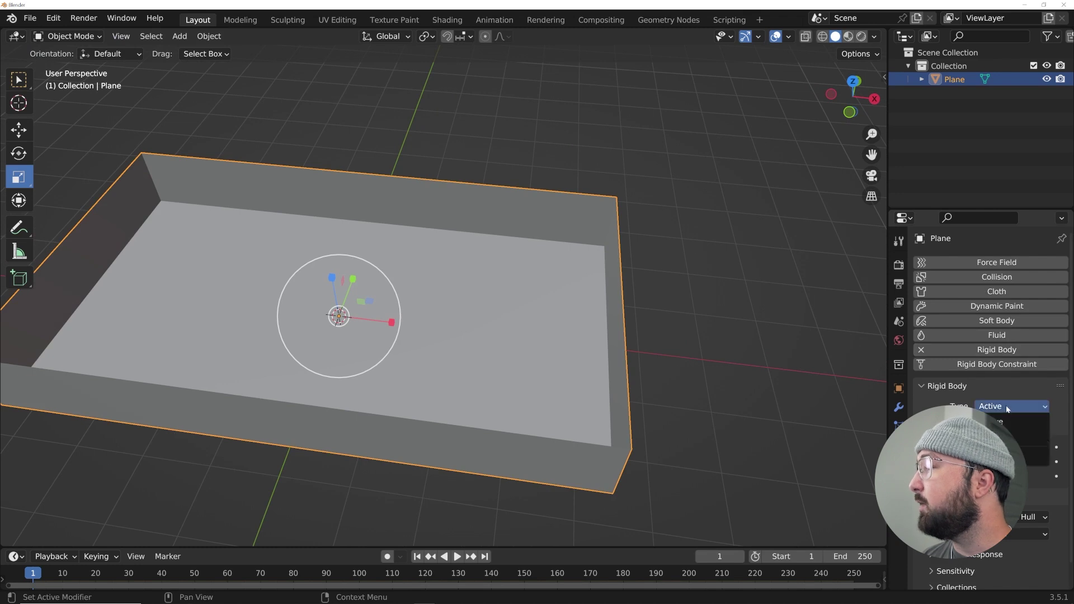
{"action": "left_click", "coordinate": [1029, 486]}
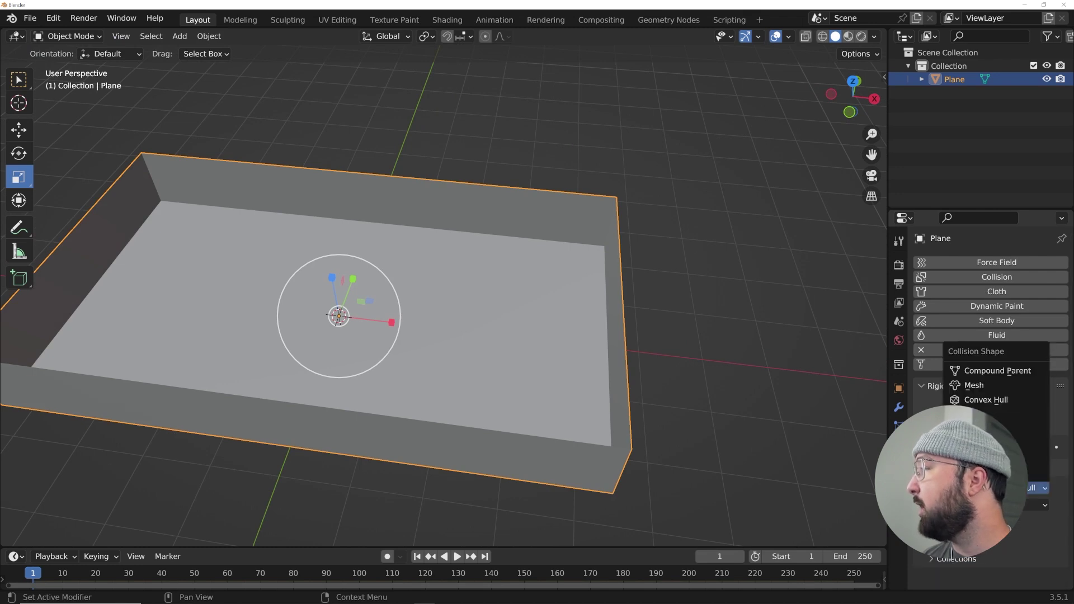
{"action": "left_click", "coordinate": [986, 387]}
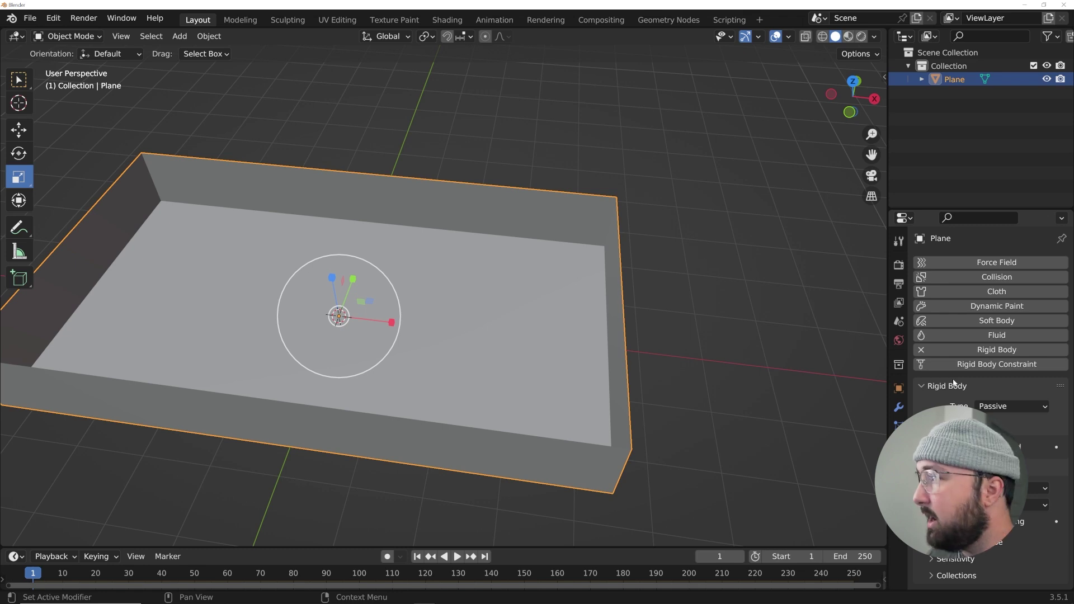
{"action": "left_click", "coordinate": [1035, 488]}
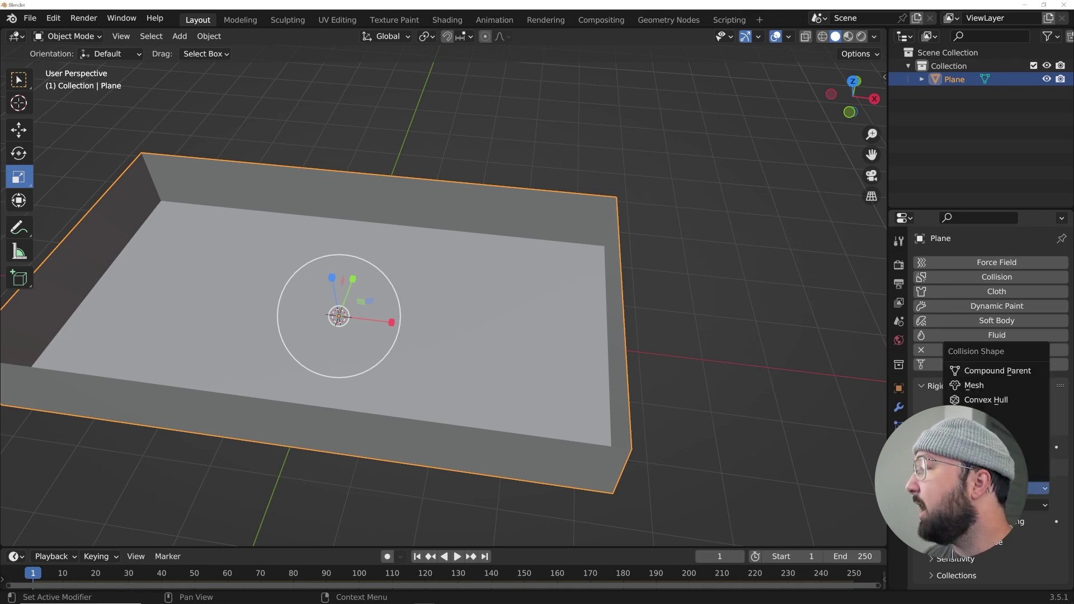
{"action": "left_click", "coordinate": [980, 386]}
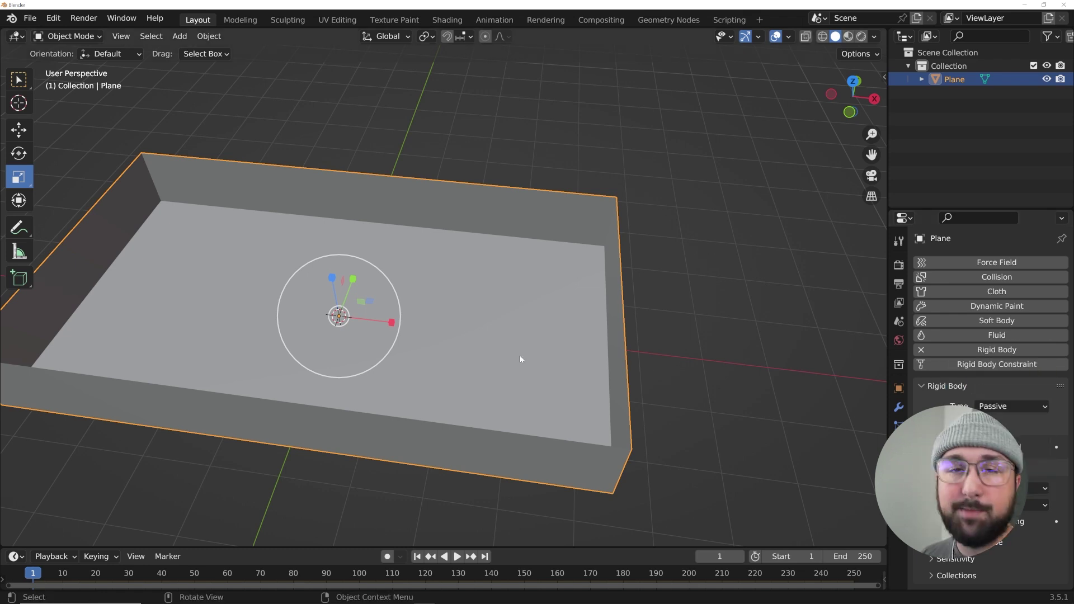
{"action": "middle_click_drag", "start_coordinate": [520, 359], "coordinate": [505, 302]}
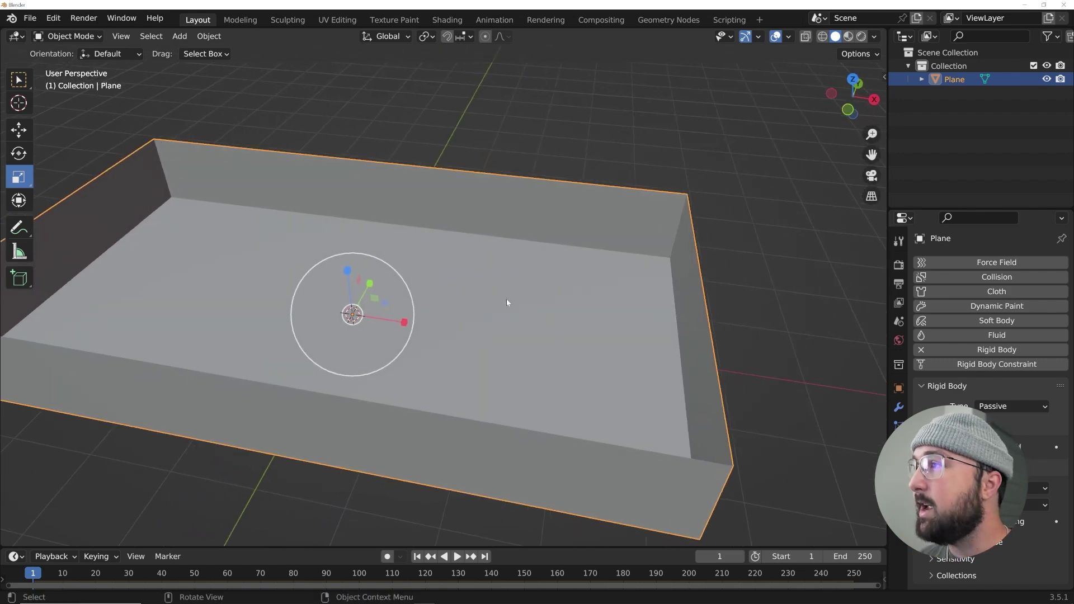
{"action": "key", "text": "shift+a"}
Step: Add a UV sphere, shrink it to 0.216 and apply its scale
{"action": "mouse_move", "coordinate": [453, 278]}
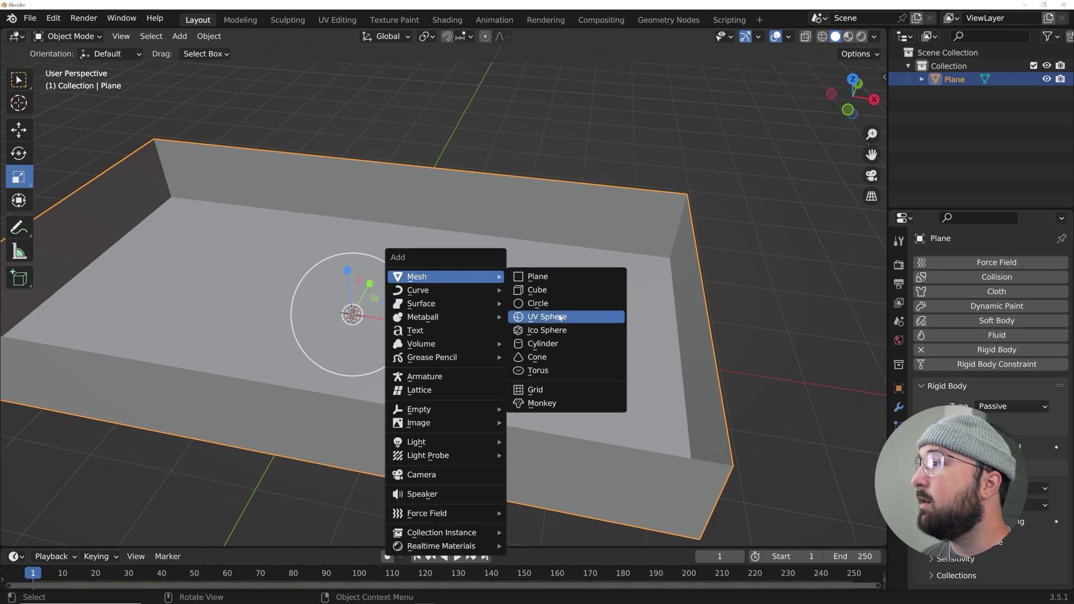
{"action": "left_click", "coordinate": [560, 317]}
{"action": "middle_click_drag", "start_coordinate": [475, 329], "coordinate": [480, 323]}
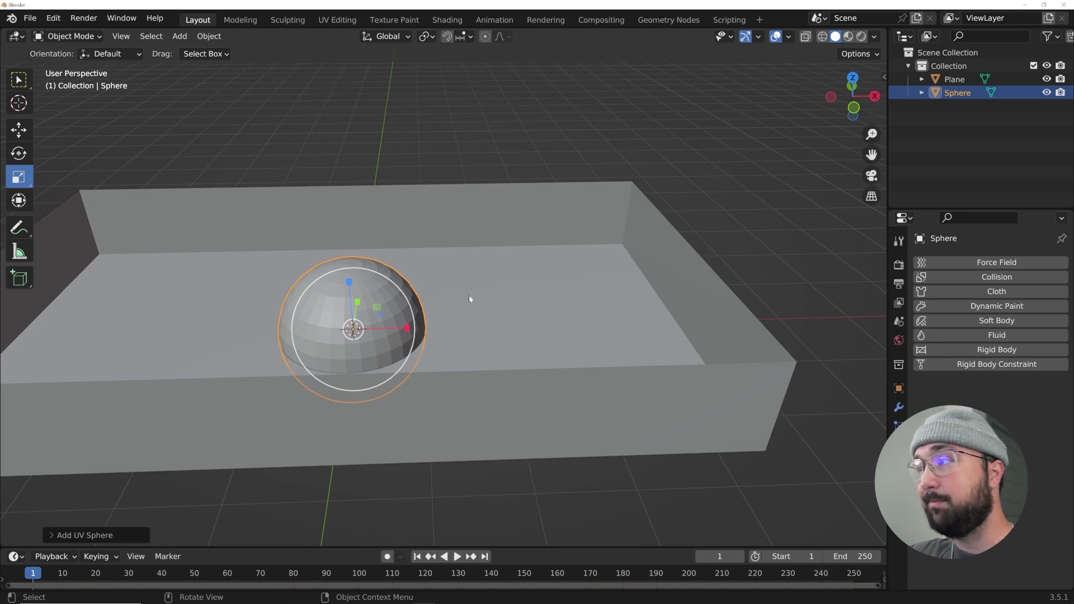
{"action": "middle_click_drag", "start_coordinate": [469, 299], "coordinate": [391, 310]}
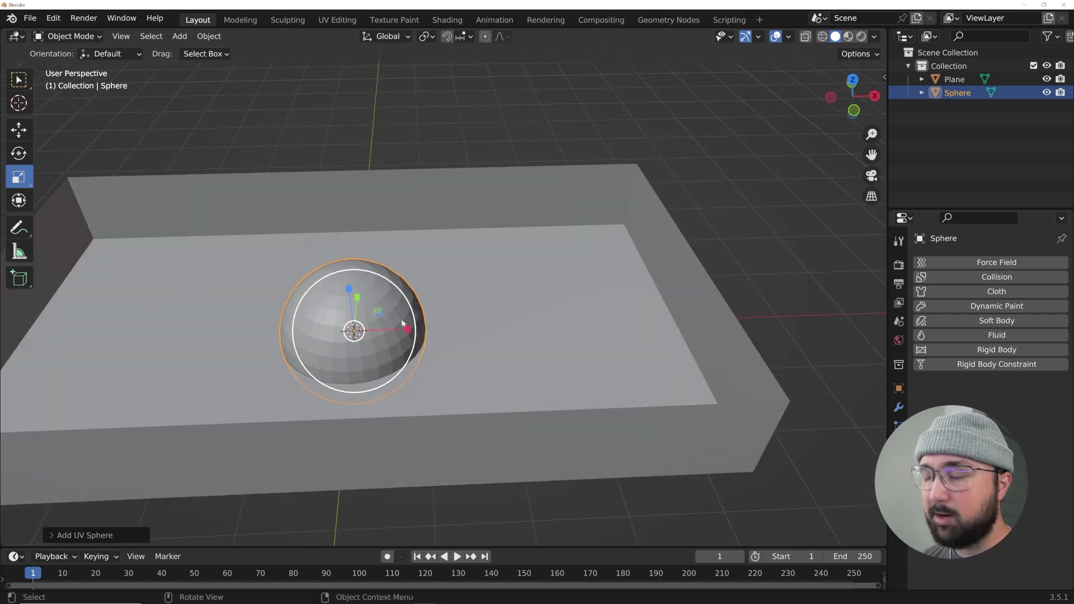
{"action": "key", "text": "s"}
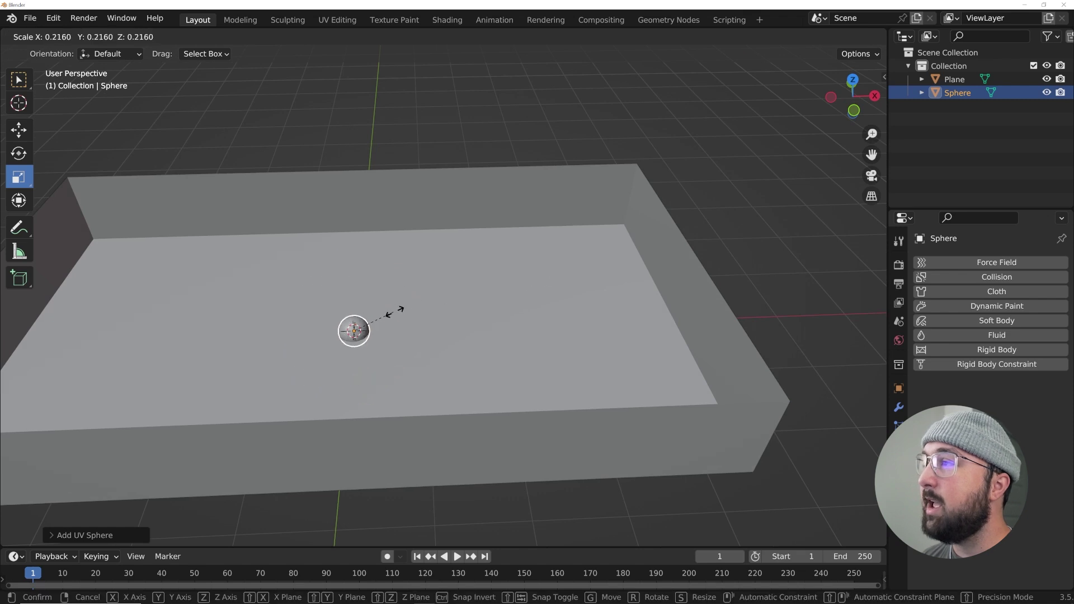
{"action": "left_click", "coordinate": [407, 311]}
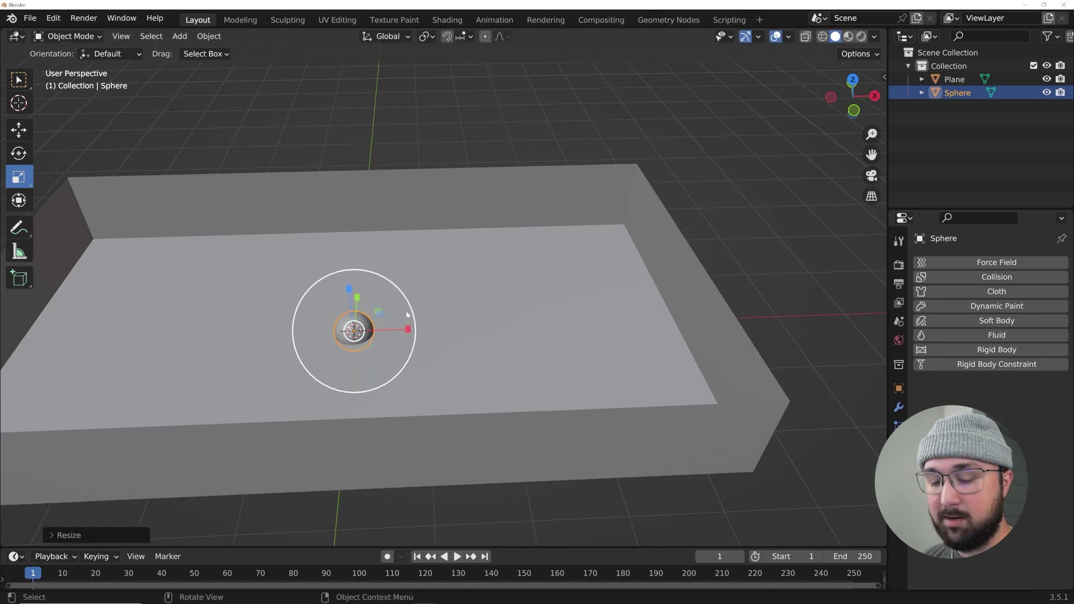
{"action": "key", "text": "ctrl+a"}
{"action": "left_click", "coordinate": [339, 311]}
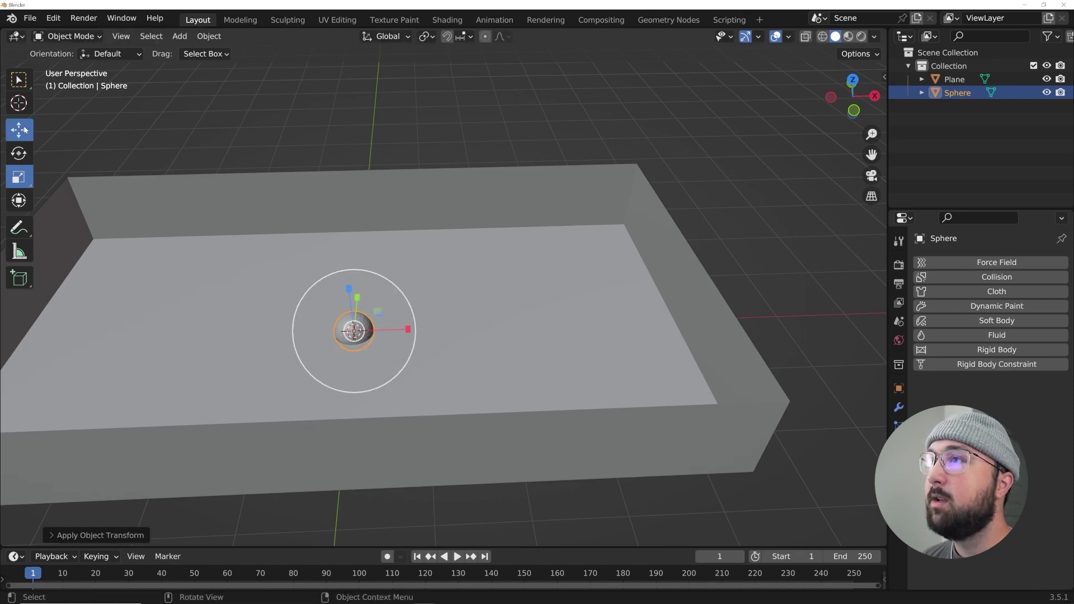
{"action": "middle_click_drag", "start_coordinate": [336, 358], "coordinate": [369, 280]}
Step: Raise the sphere high above the tray and make it an active rigid body
{"action": "left_click_drag", "start_coordinate": [367, 338], "coordinate": [398, 179]}
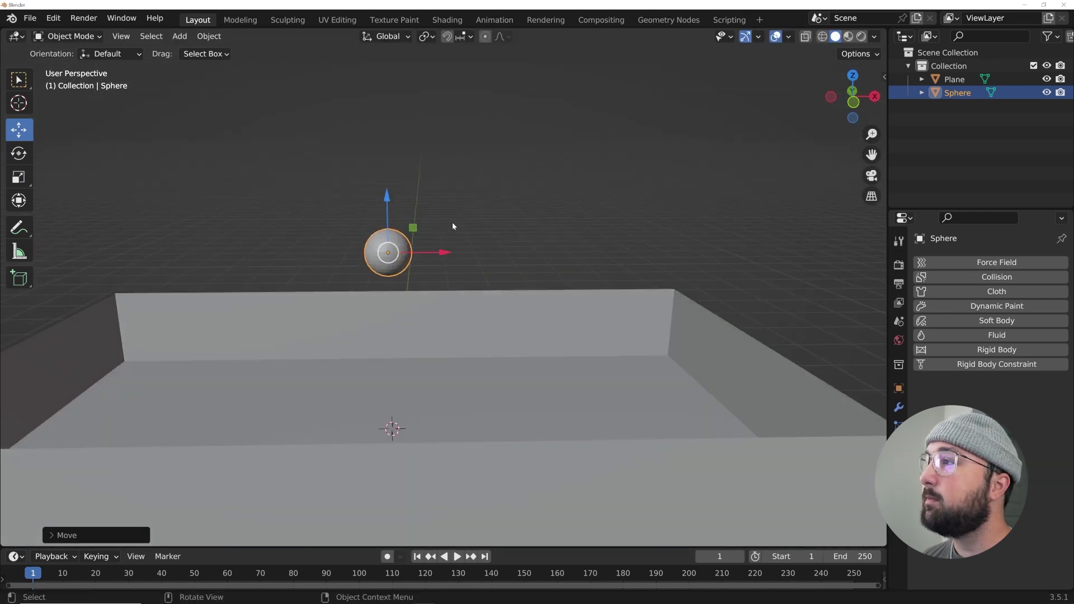
{"action": "scroll", "coordinate": [453, 226], "scroll_direction": "up", "scroll_amount": 1}
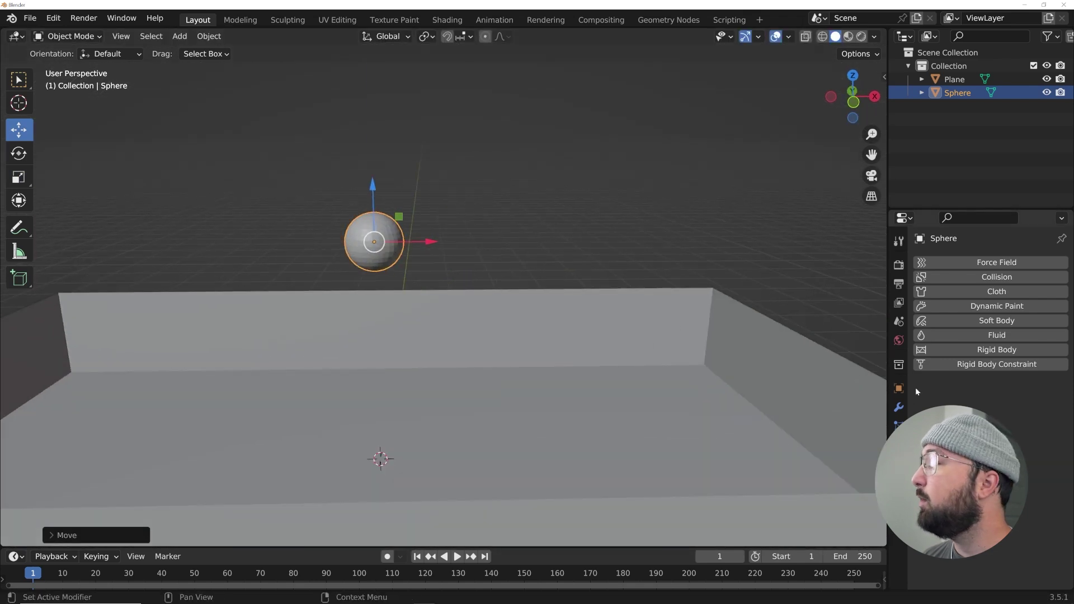
{"action": "left_click", "coordinate": [996, 351]}
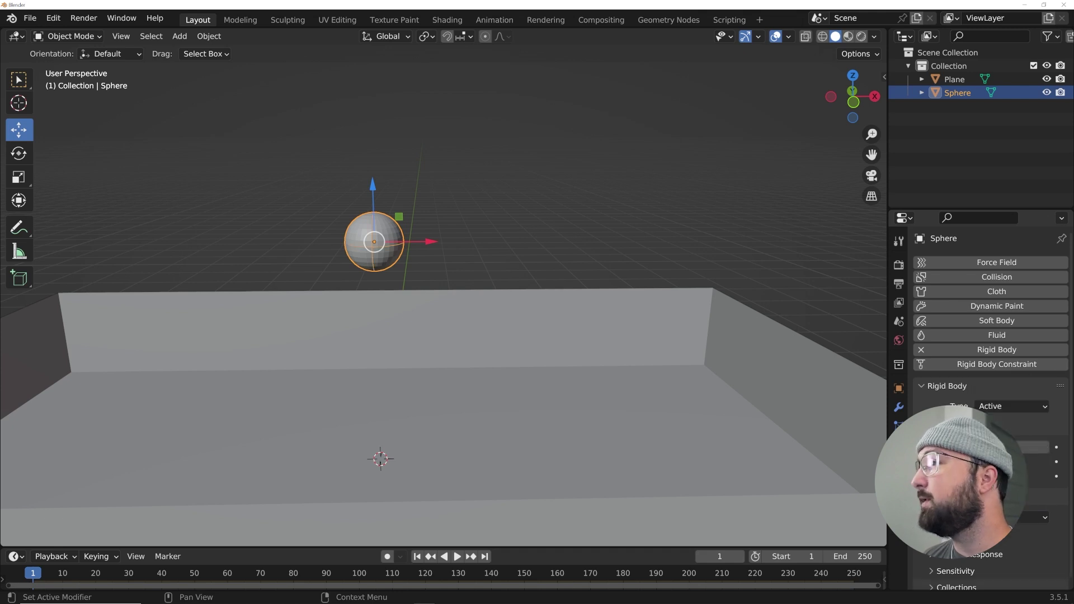
Step: Play the simulation to watch the sphere drop onto the tray floor, then reset
{"action": "key", "text": "space"}
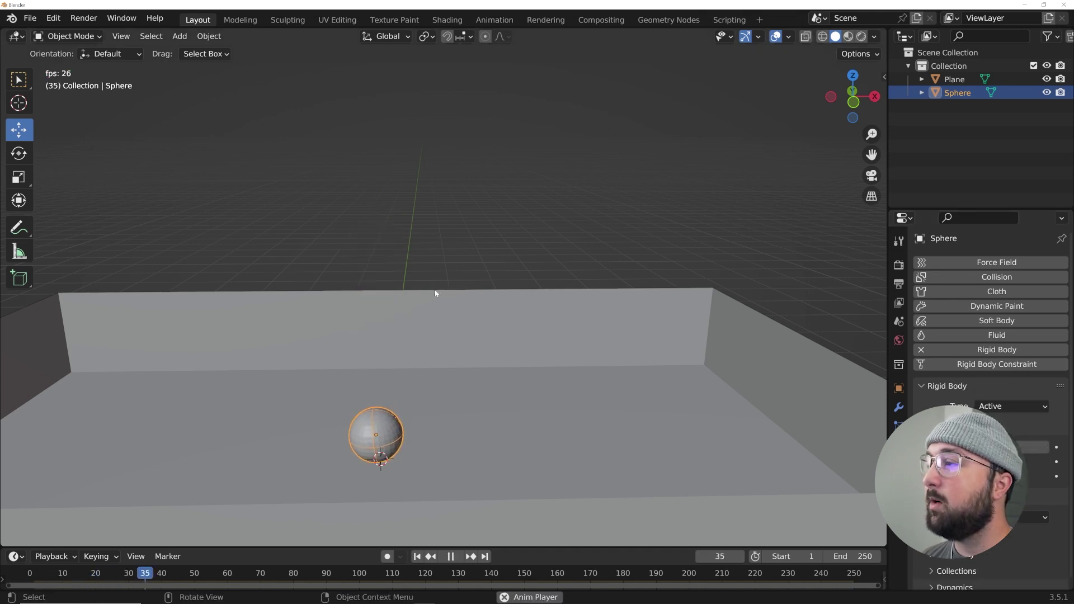
{"action": "middle_click_drag", "start_coordinate": [436, 292], "coordinate": [369, 384]}
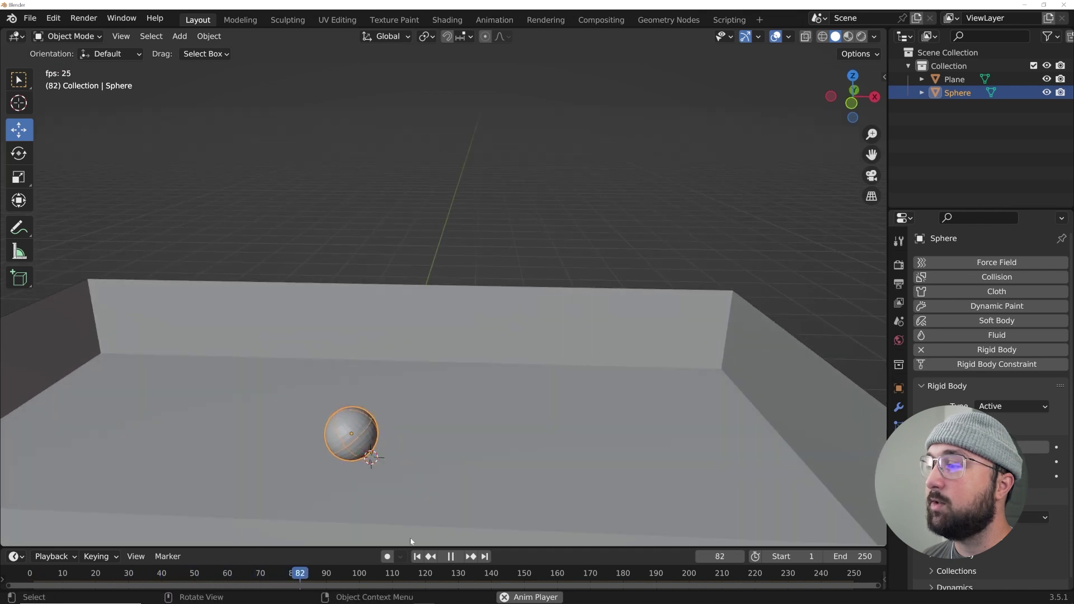
{"action": "key", "text": "Escape"}
{"action": "left_click_drag", "start_coordinate": [408, 547], "coordinate": [392, 451]}
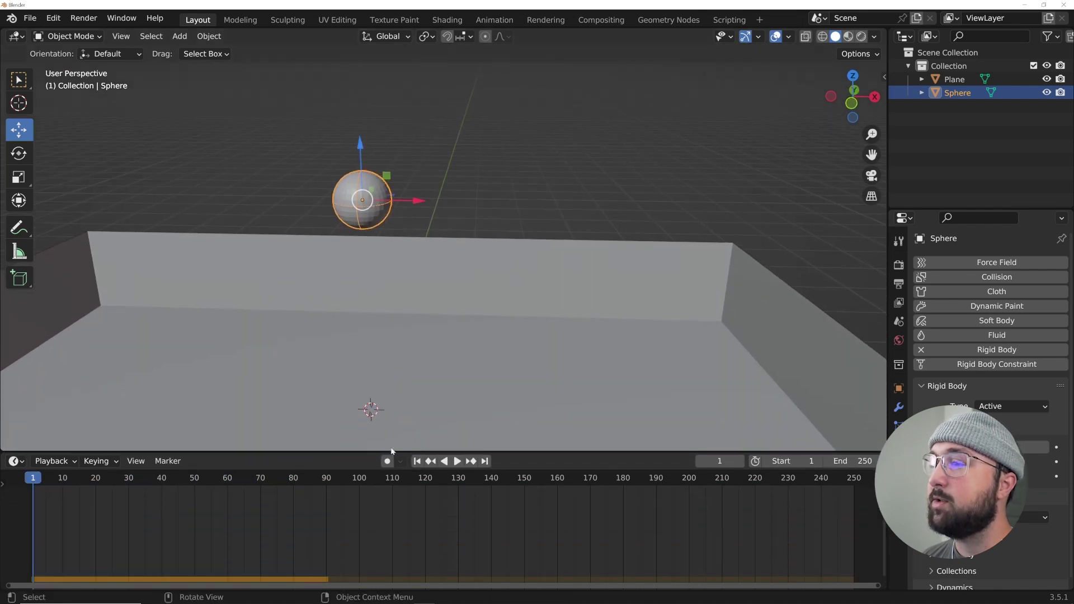
{"action": "middle_click_drag", "start_coordinate": [392, 392], "coordinate": [399, 274]}
{"action": "key", "text": "grave"}
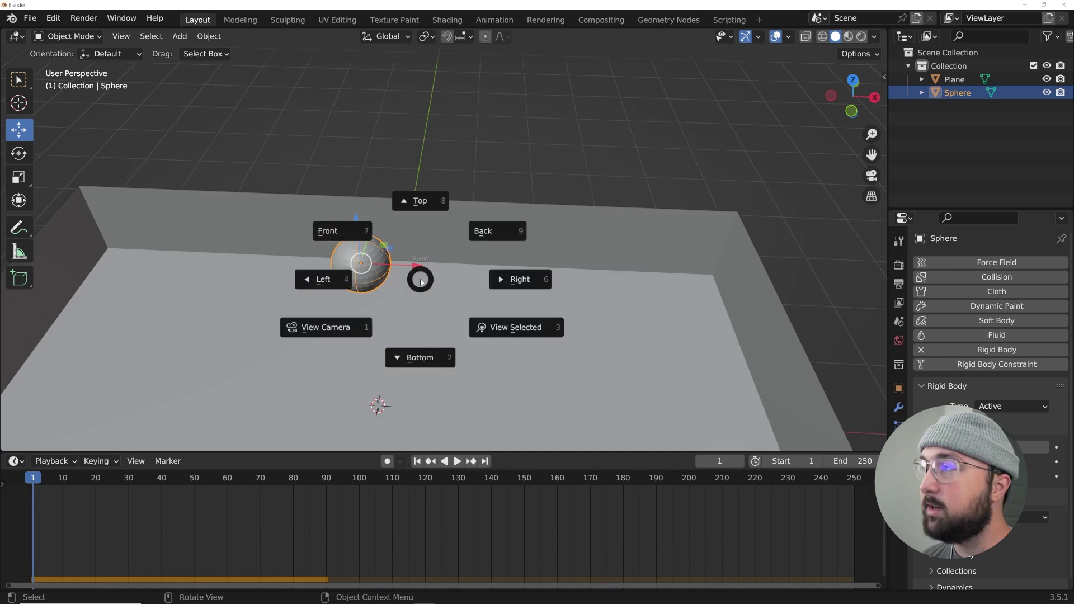
Step: In top orthographic view, move the sphere to the tray's top-left corner
{"action": "left_click", "coordinate": [412, 202]}
{"action": "scroll", "coordinate": [461, 298], "scroll_direction": "down", "scroll_amount": 4}
{"action": "scroll", "coordinate": [461, 298], "scroll_direction": "up", "scroll_amount": 4}
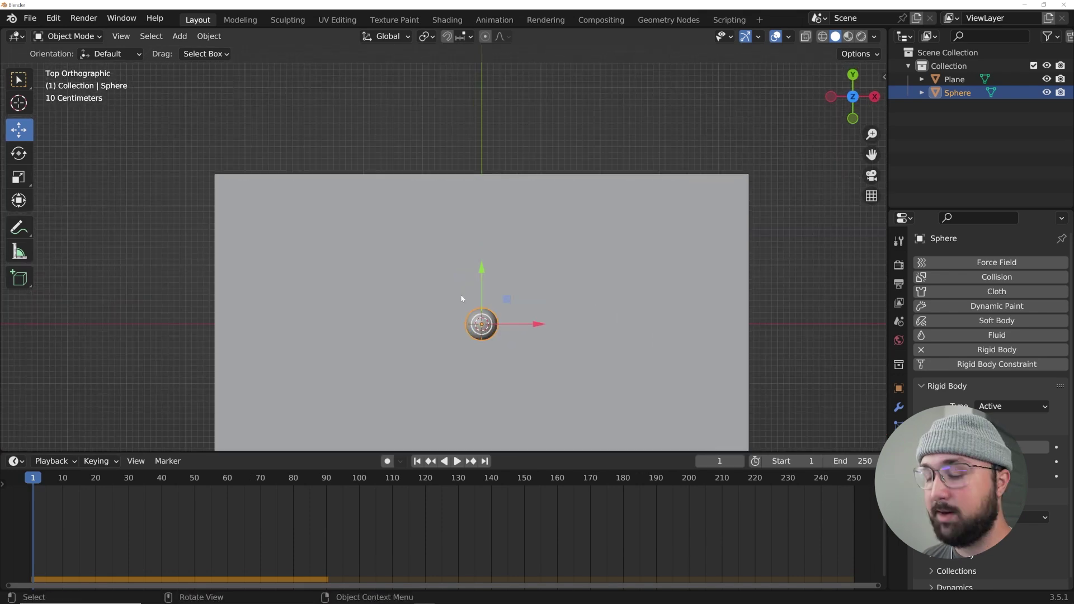
{"action": "key", "text": "g"}
{"action": "left_click", "coordinate": [258, 159]}
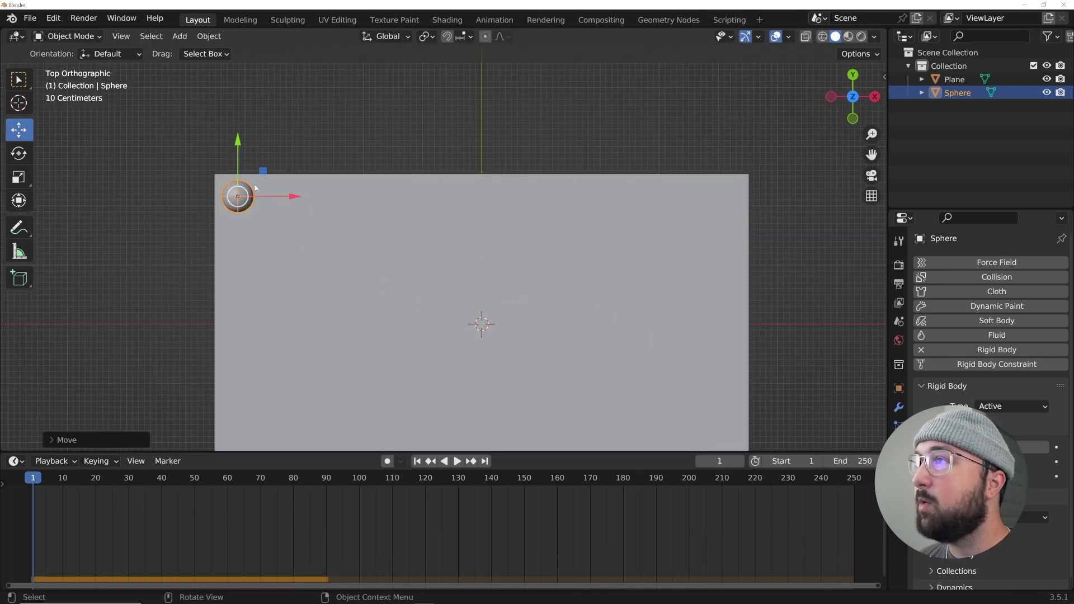
{"action": "middle_click_drag", "start_coordinate": [284, 212], "coordinate": [287, 173], "text": "shift"}
Step: Duplicate the sphere six times to form a seven-sphere column down the left side
{"action": "key", "text": "shift+d"}
{"action": "left_click", "coordinate": [286, 211]}
{"action": "key", "text": "shift+d"}
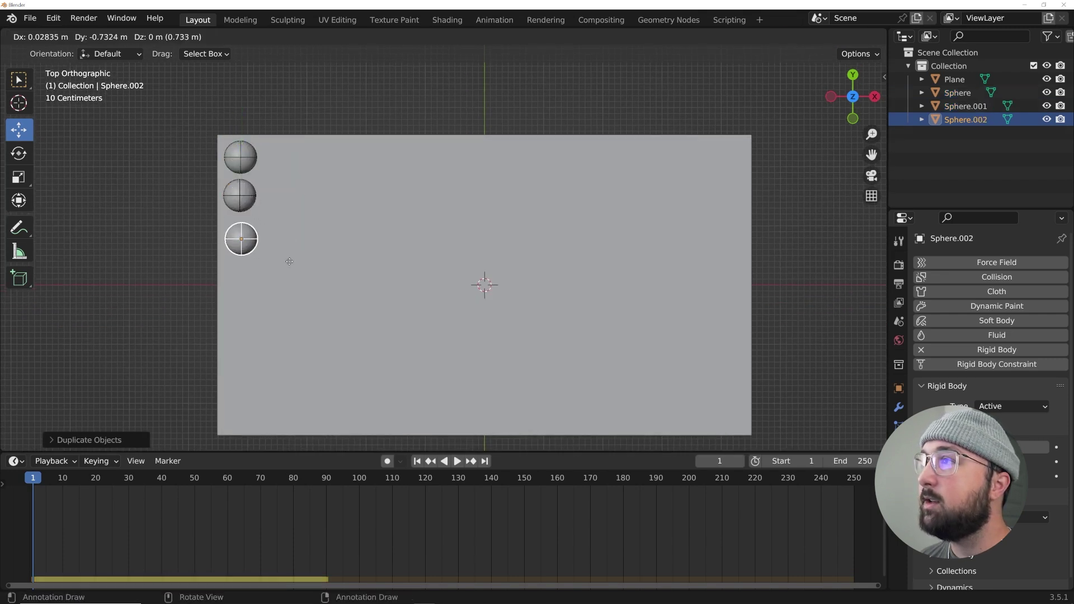
{"action": "left_click", "coordinate": [288, 256]}
{"action": "key", "text": "shift+d"}
{"action": "left_click", "coordinate": [286, 302]}
{"action": "key", "text": "shift+d"}
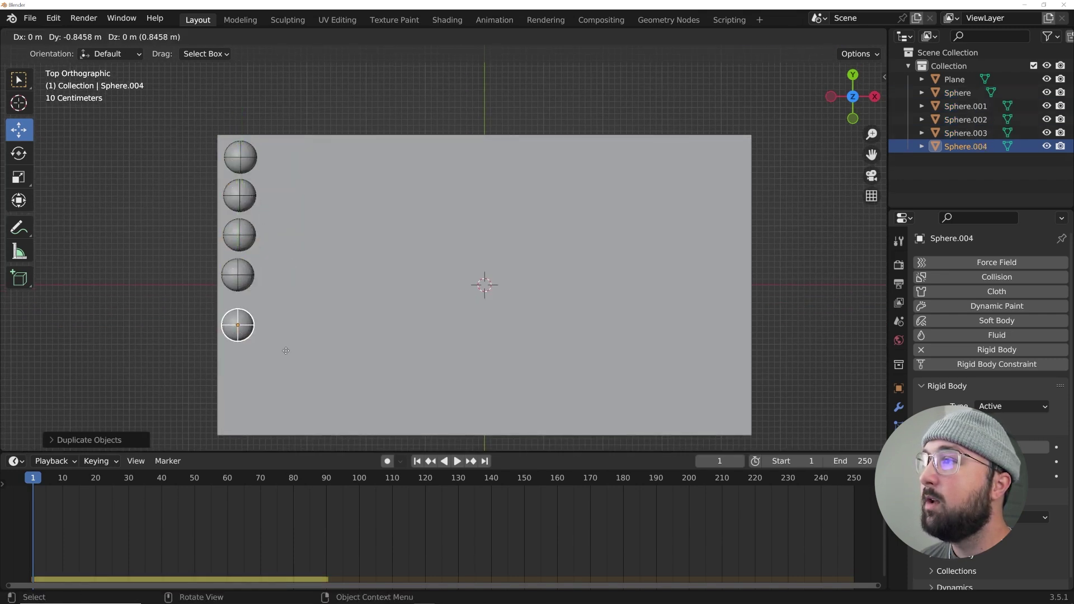
{"action": "left_click", "coordinate": [287, 345]}
{"action": "key", "text": "shift+d"}
{"action": "left_click", "coordinate": [287, 392]}
{"action": "key", "text": "shift+d"}
{"action": "left_click", "coordinate": [287, 442]}
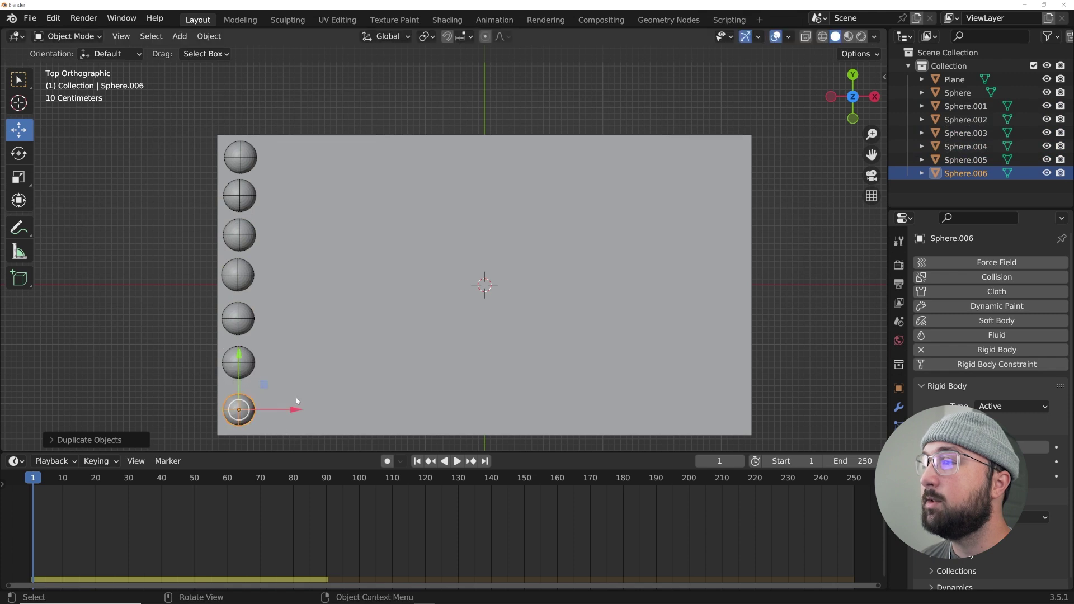
Step: Select all seven spheres of the column
{"action": "left_click", "coordinate": [248, 320], "text": "shift"}
{"action": "left_click", "coordinate": [241, 365], "text": "shift"}
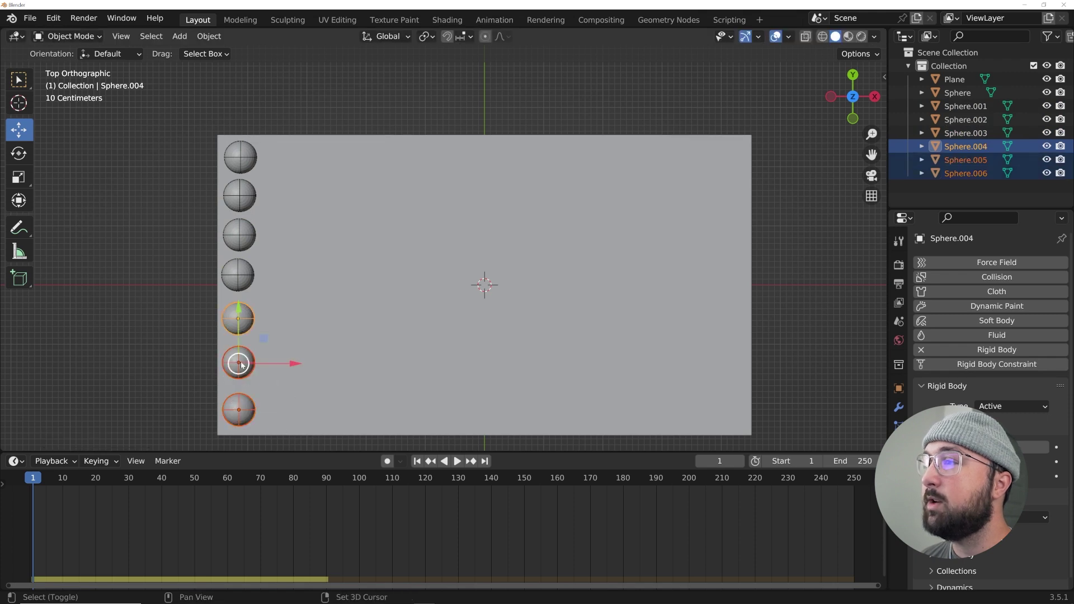
{"action": "left_click", "coordinate": [244, 260], "text": "shift"}
{"action": "left_click", "coordinate": [246, 263], "text": "shift"}
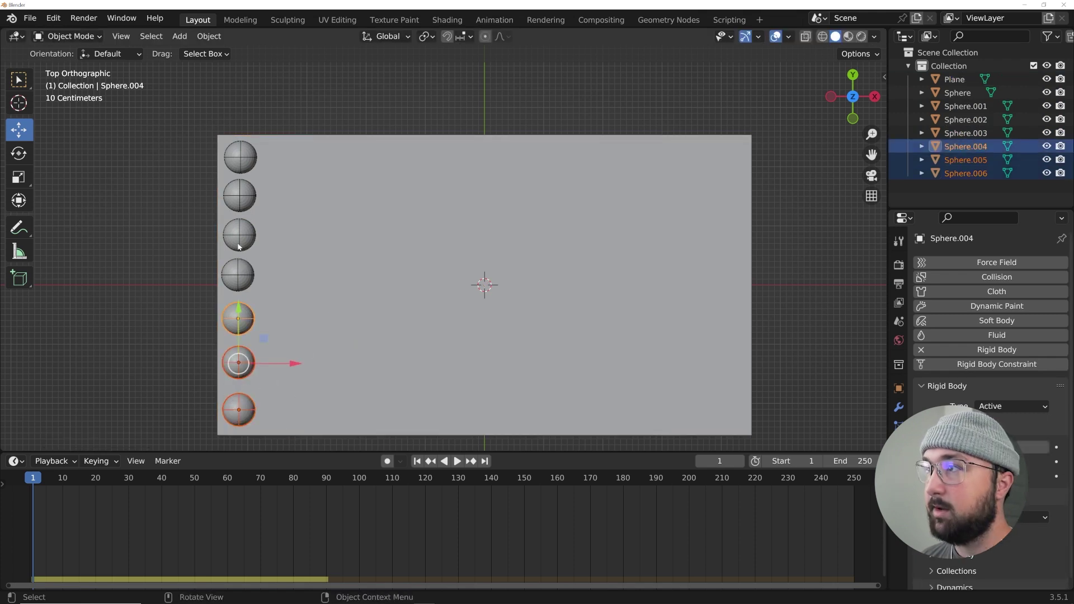
{"action": "left_click", "coordinate": [246, 234], "text": "shift"}
{"action": "left_click", "coordinate": [246, 194], "text": "shift"}
{"action": "left_click", "coordinate": [240, 157], "text": "shift"}
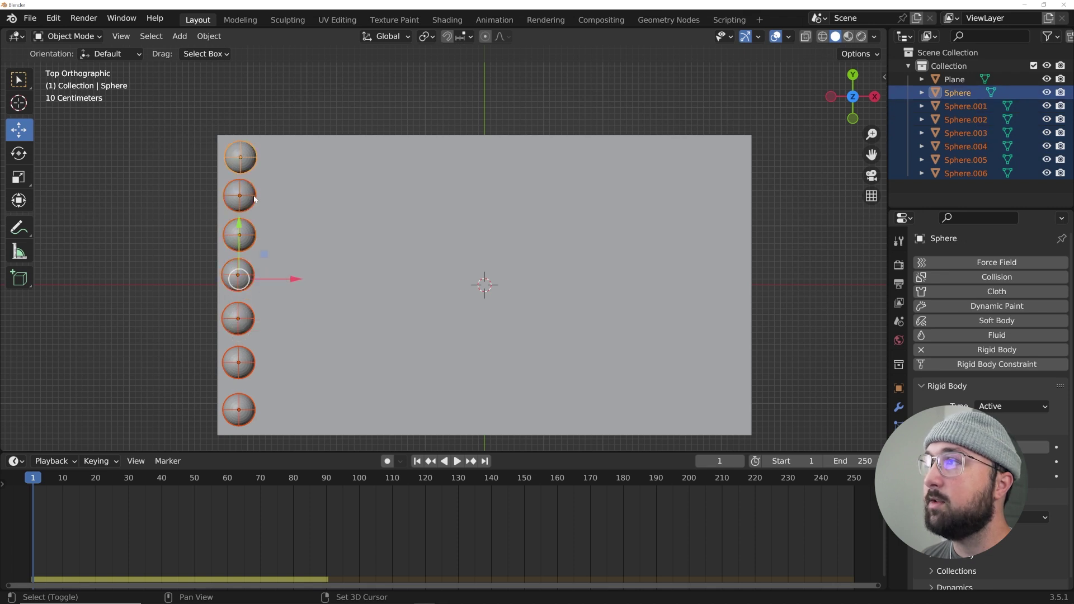
Step: Duplicate the column five times to the right, nudging the last one into line
{"action": "key", "text": "shift+d"}
{"action": "left_click", "coordinate": [286, 212]}
{"action": "key", "text": "shift+d"}
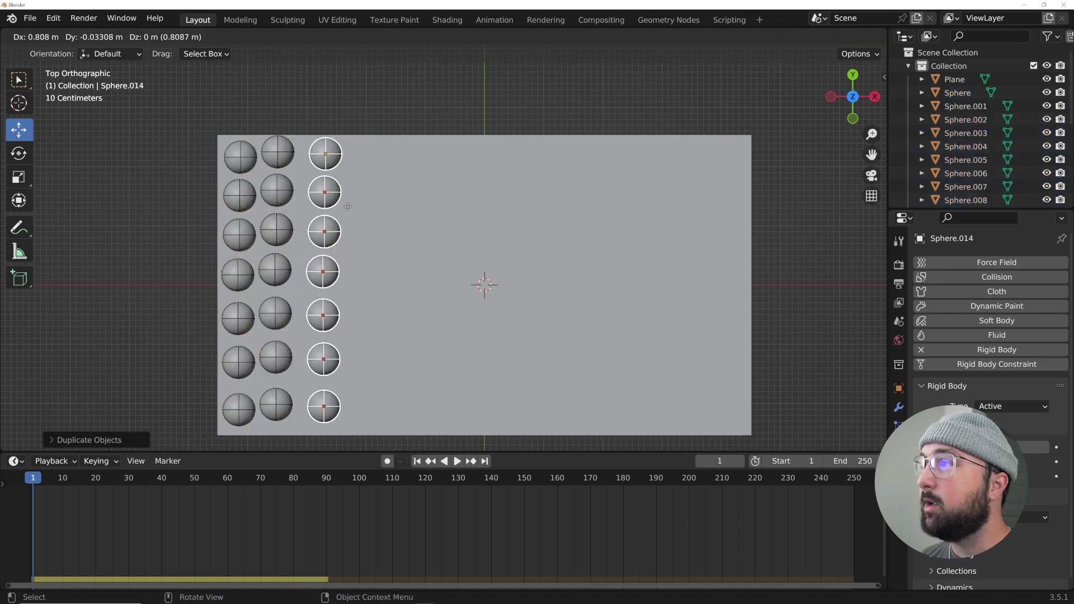
{"action": "left_click", "coordinate": [351, 206]}
{"action": "key", "text": "shift+d"}
{"action": "left_click", "coordinate": [388, 206]}
{"action": "key", "text": "shift+d"}
{"action": "left_click", "coordinate": [426, 205]}
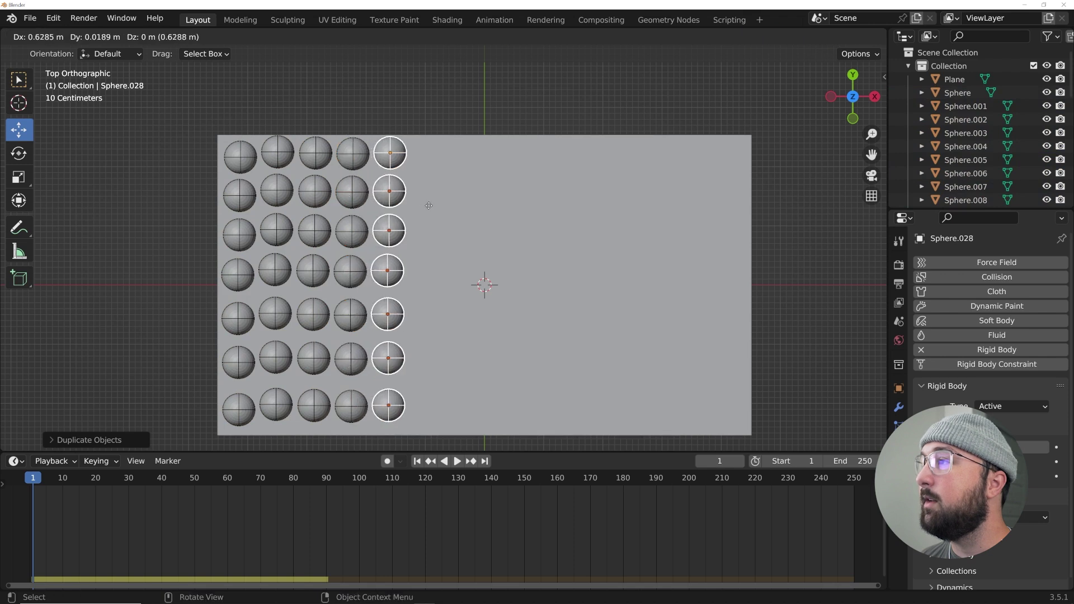
{"action": "key", "text": "shift+d"}
{"action": "left_click", "coordinate": [477, 213]}
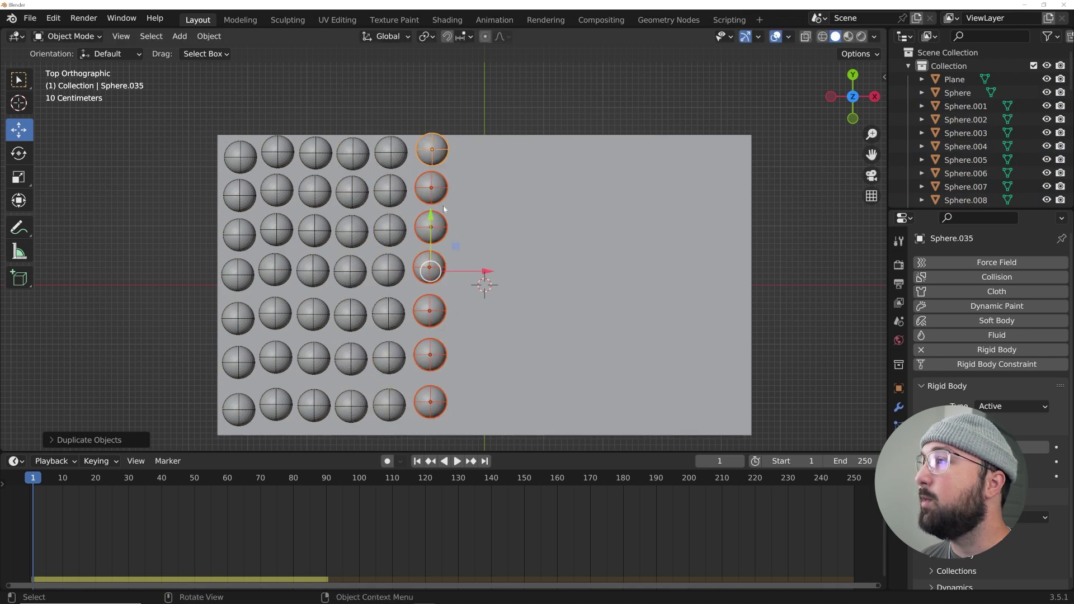
{"action": "key", "text": "g"}
{"action": "left_click", "coordinate": [399, 176]}
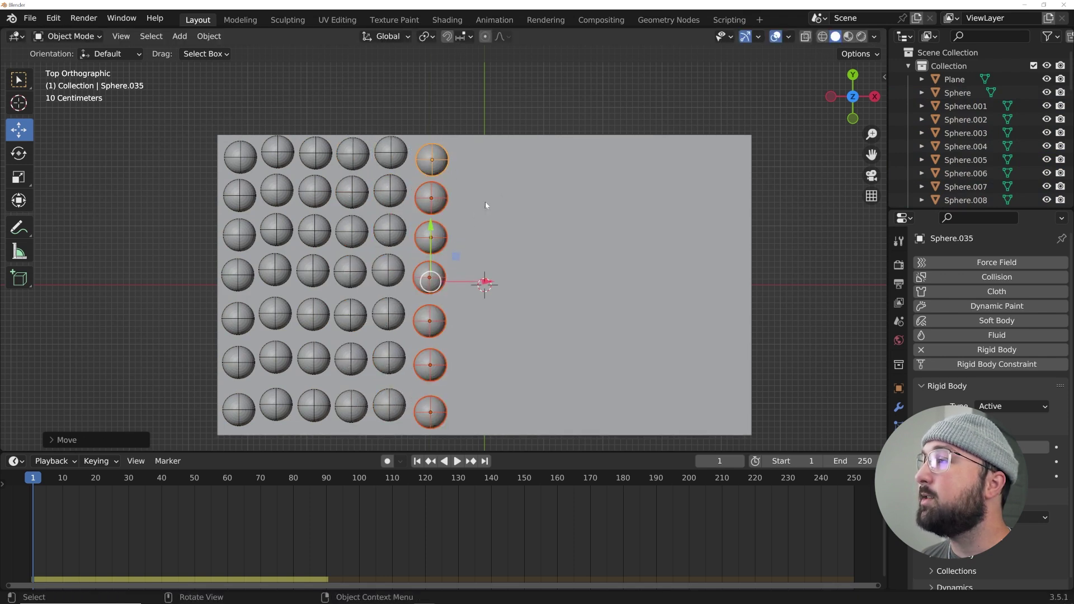
Step: Add six more sphere columns until the grid reaches the tray's right edge
{"action": "key", "text": "shift+d"}
{"action": "left_click", "coordinate": [542, 198]}
{"action": "key", "text": "shift+d"}
{"action": "left_click", "coordinate": [600, 199]}
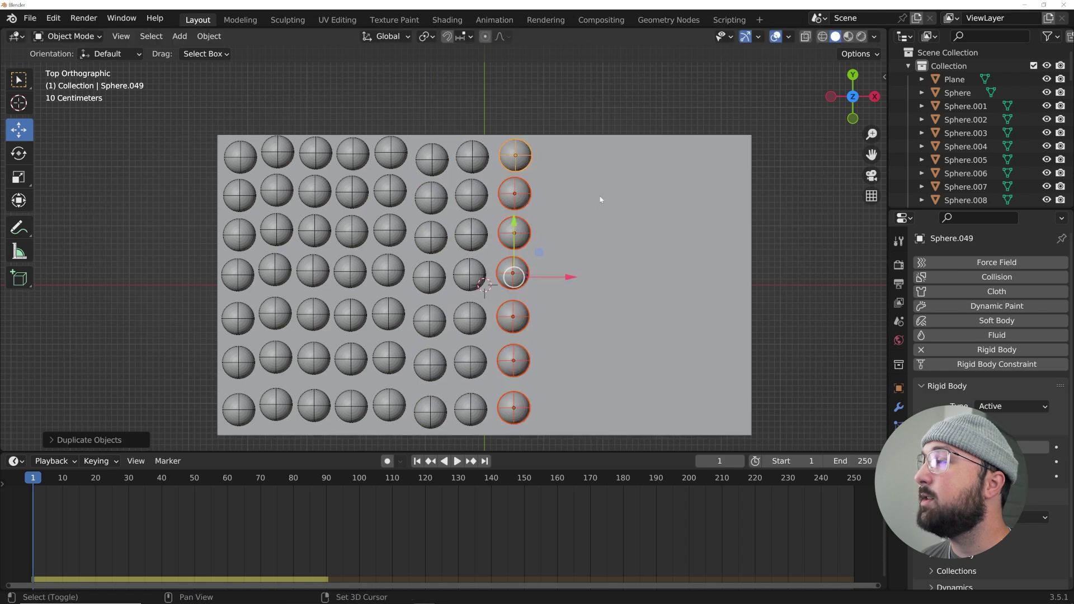
{"action": "key", "text": "shift+d"}
{"action": "left_click", "coordinate": [637, 210]}
{"action": "key", "text": "shift+d"}
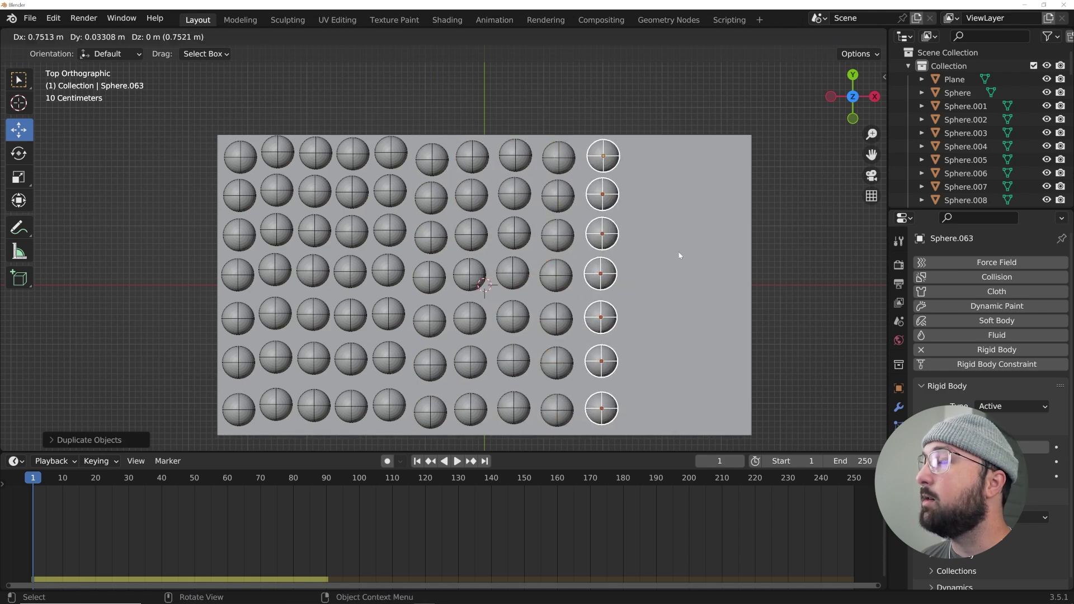
{"action": "left_click", "coordinate": [717, 252]}
{"action": "key", "text": "shift+d"}
{"action": "left_click", "coordinate": [796, 252]}
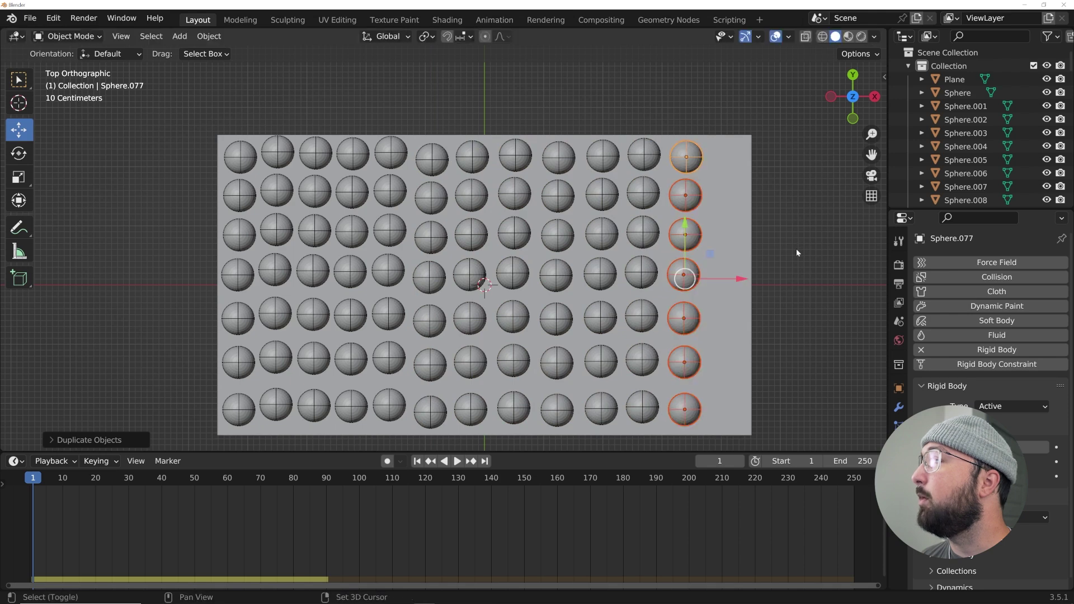
{"action": "key", "text": "shift+d"}
{"action": "left_click", "coordinate": [827, 250]}
{"action": "middle_click_drag", "start_coordinate": [827, 251], "coordinate": [455, 327]}
Step: Play the simulation to watch the spheres fall, then return to the first frame
{"action": "key", "text": "space"}
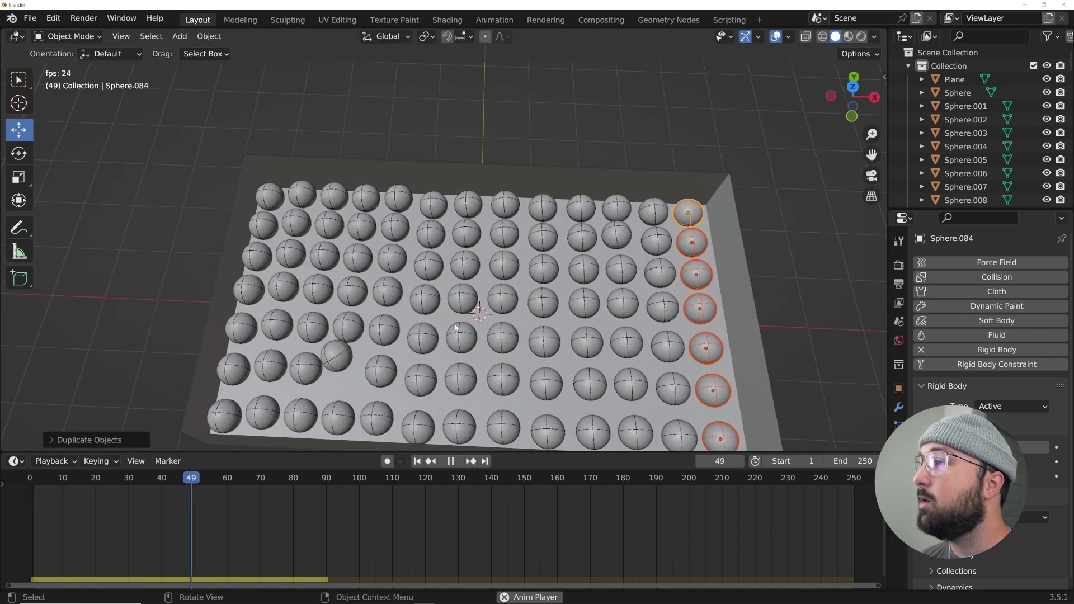
{"action": "left_click", "coordinate": [450, 461]}
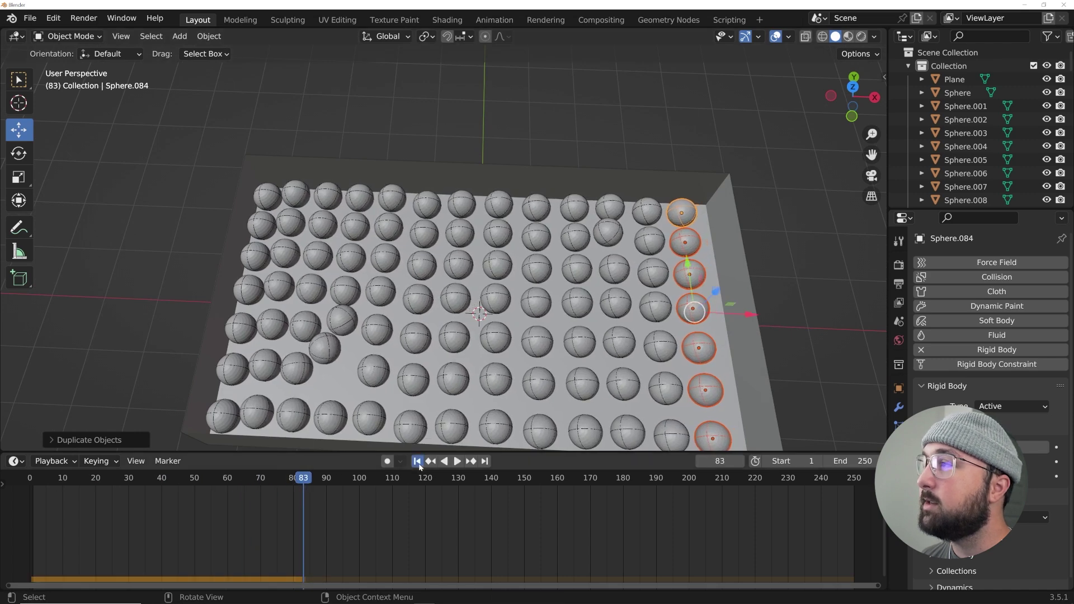
{"action": "left_click", "coordinate": [417, 461]}
{"action": "middle_click_drag", "start_coordinate": [475, 391], "coordinate": [483, 273]}
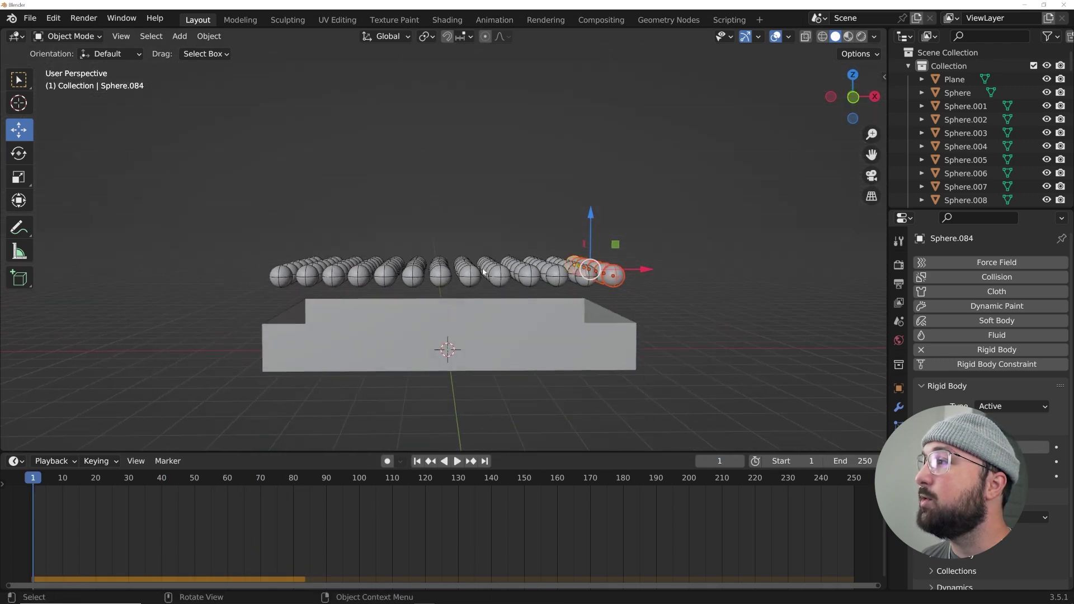
Step: Box-select all spheres and move them into a new 'ball pit' collection
{"action": "left_click_drag", "start_coordinate": [712, 201], "coordinate": [260, 285]}
{"action": "key", "text": "m"}
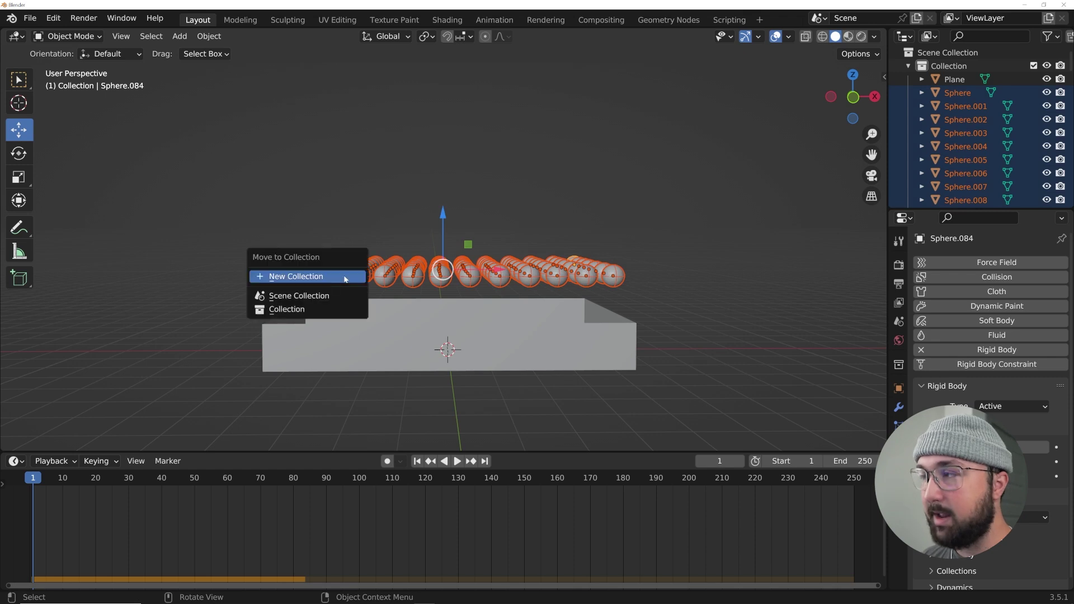
{"action": "left_click", "coordinate": [345, 279]}
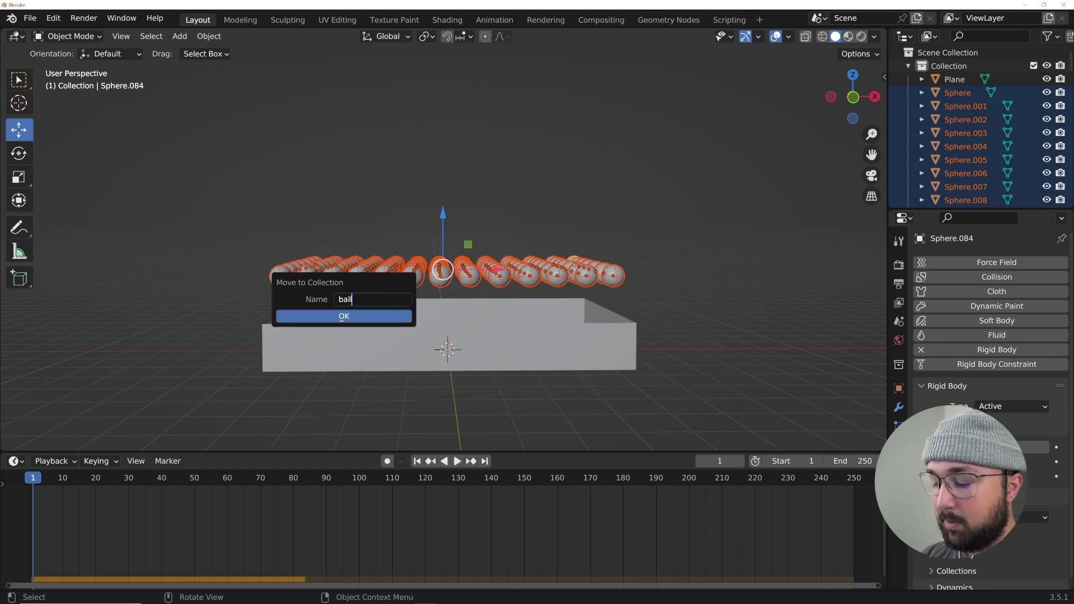
{"action": "key", "text": "Return"}
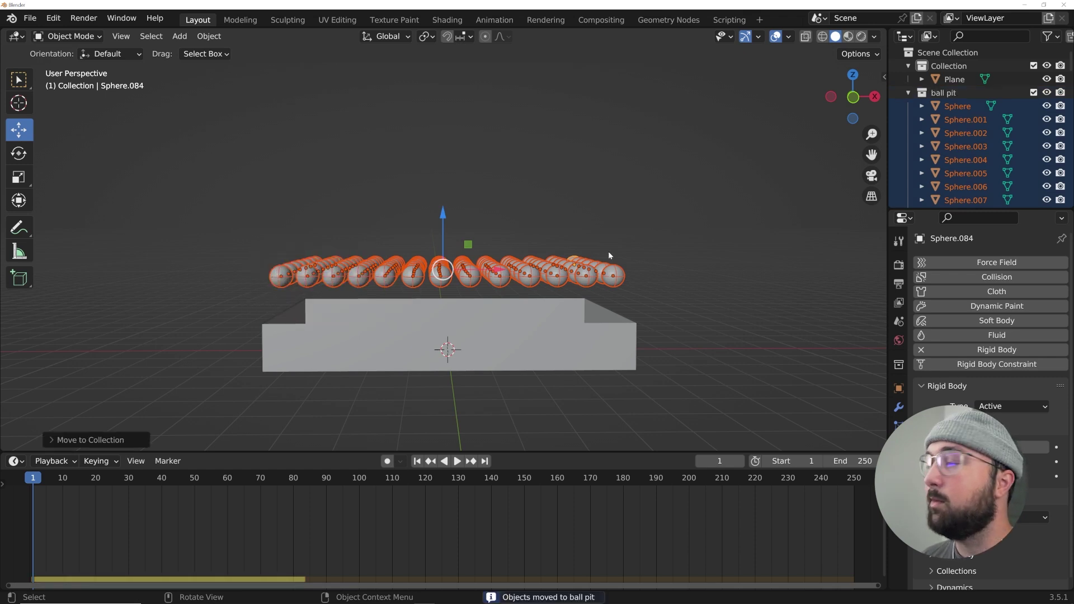
Step: Stack two duplicated sphere layers above the first one
{"action": "key", "text": "shift+d"}
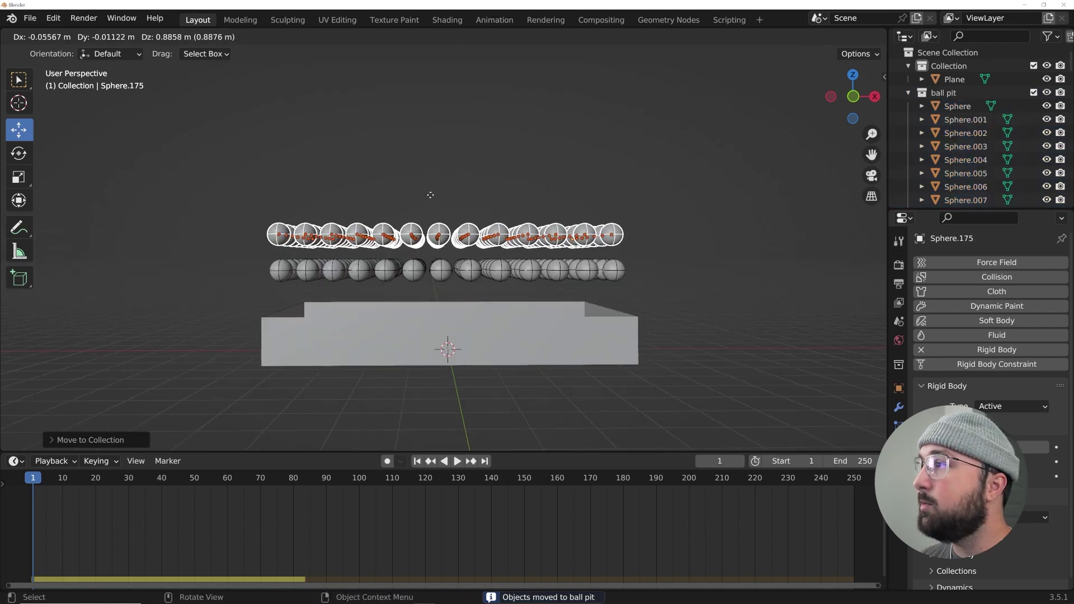
{"action": "left_click", "coordinate": [434, 195]}
{"action": "key", "text": "shift+d"}
{"action": "left_click", "coordinate": [440, 140]}
{"action": "middle_click_drag", "start_coordinate": [441, 140], "coordinate": [436, 164]}
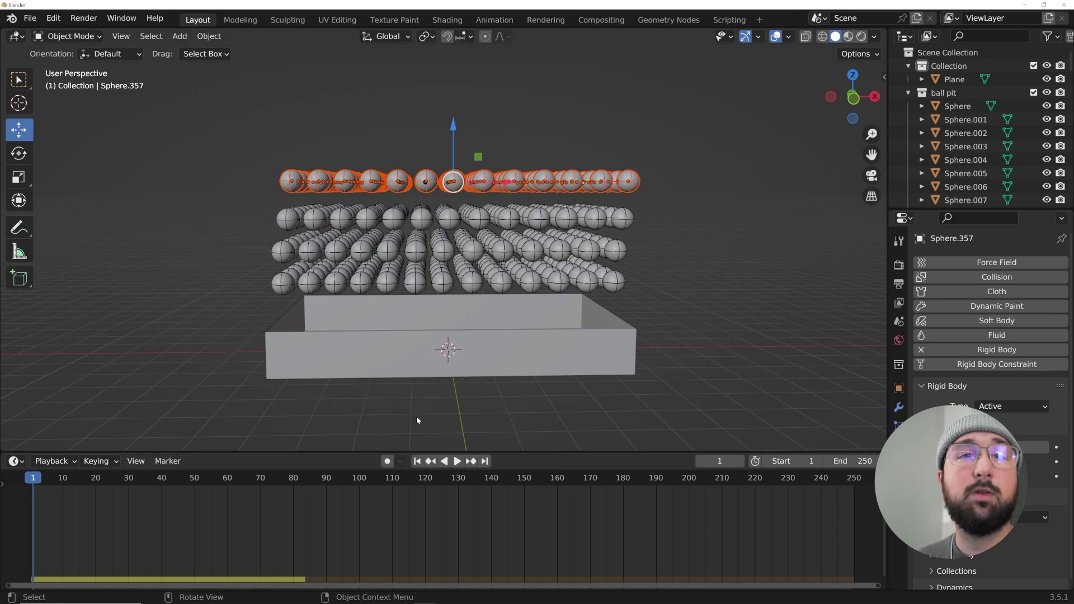
Step: After a test playback, scale up the Plane box and apply its scale
{"action": "key", "text": "space"}
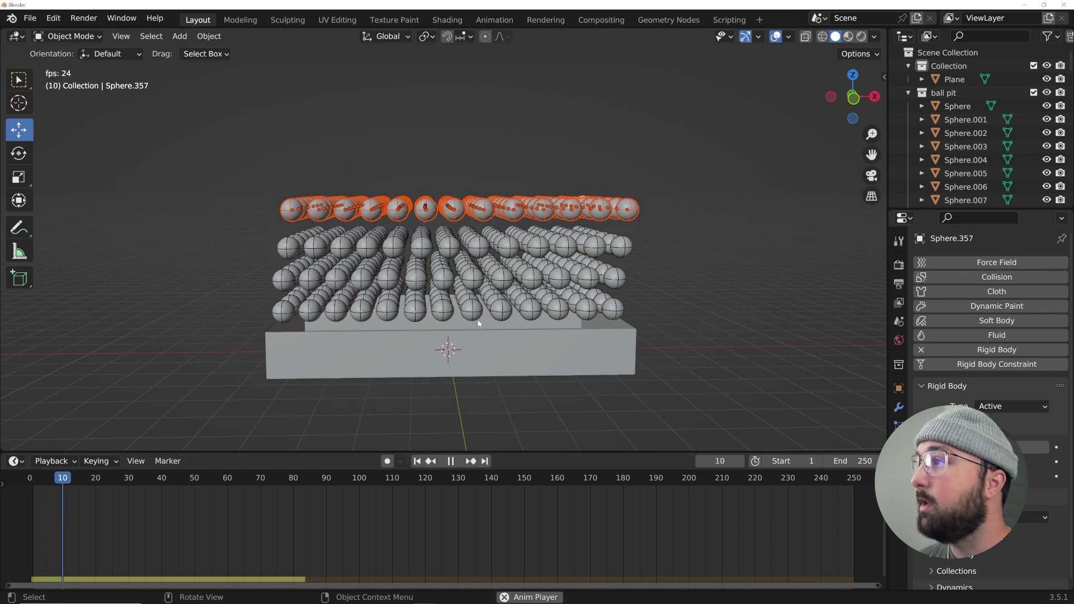
{"action": "key", "text": "space"}
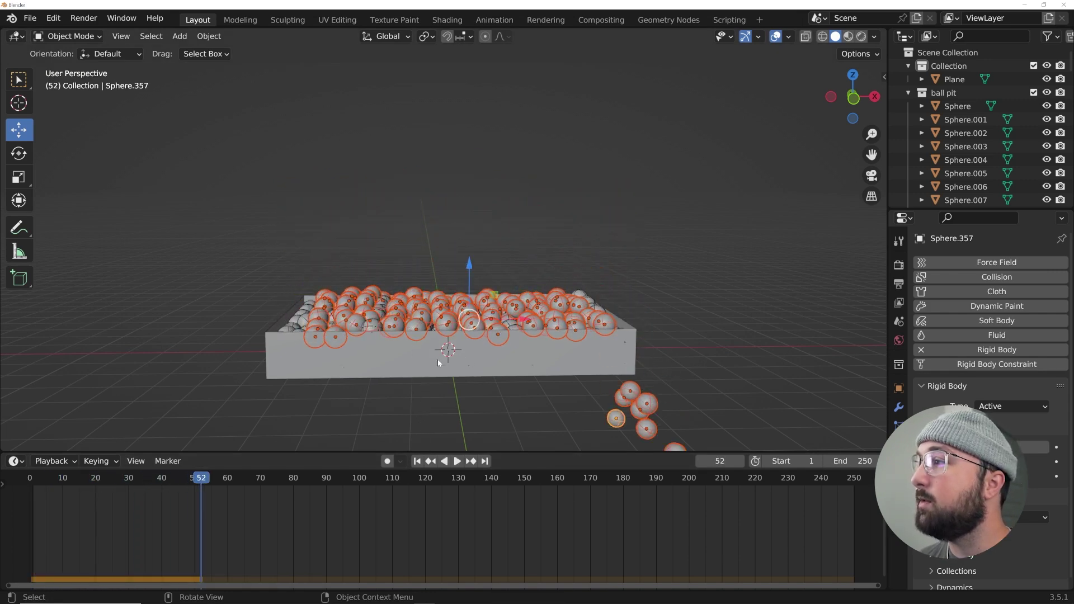
{"action": "left_click", "coordinate": [439, 358]}
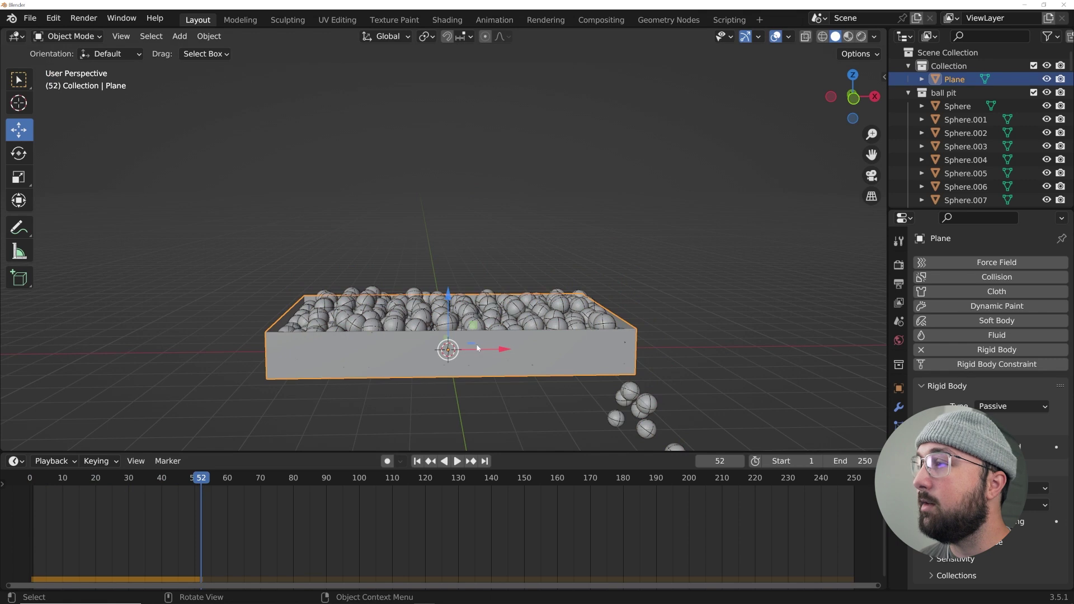
{"action": "left_click", "coordinate": [416, 461]}
{"action": "key", "text": "s"}
{"action": "left_click", "coordinate": [551, 335]}
{"action": "key", "text": "ctrl+a"}
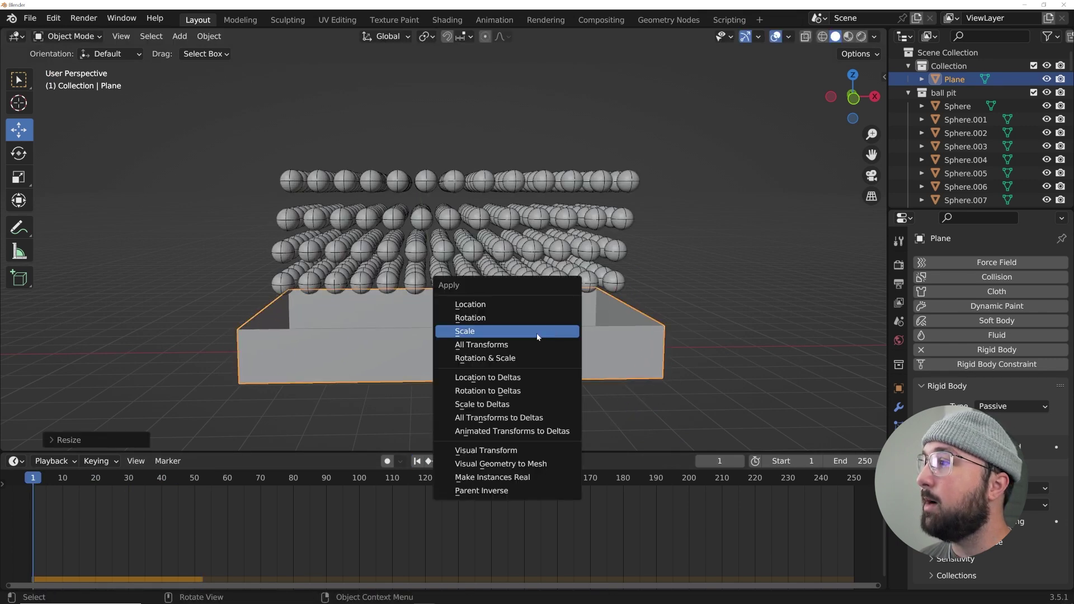
{"action": "left_click", "coordinate": [537, 336]}
Step: Replay the fall to frame 80 to check the spheres land inside the box
{"action": "key", "text": "space"}
{"action": "middle_click_drag", "start_coordinate": [537, 336], "coordinate": [457, 341]}
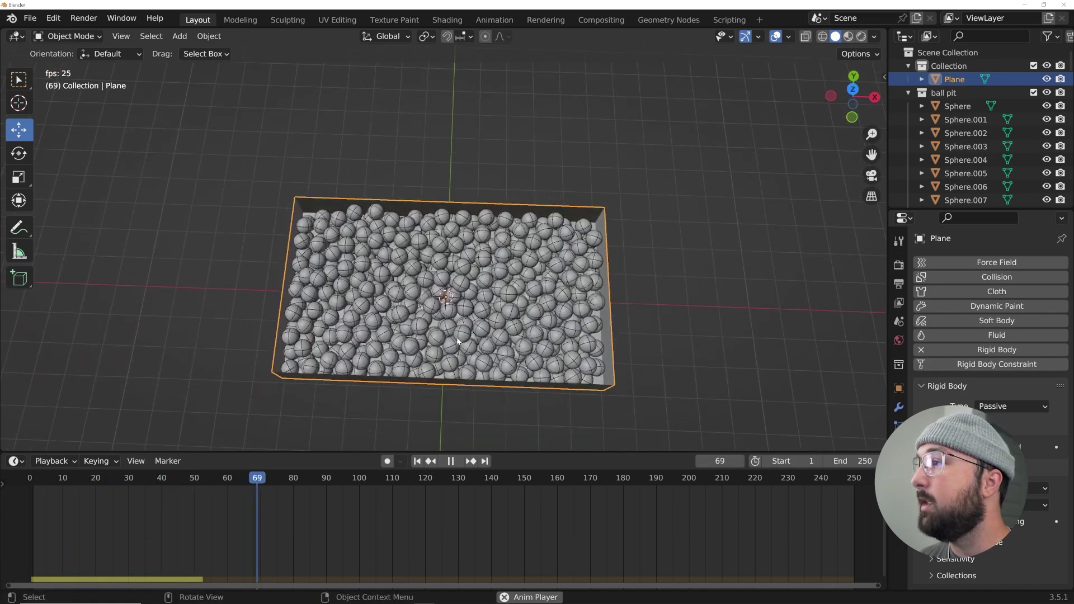
{"action": "key", "text": "space"}
{"action": "scroll", "coordinate": [467, 319], "scroll_direction": "up", "scroll_amount": 6}
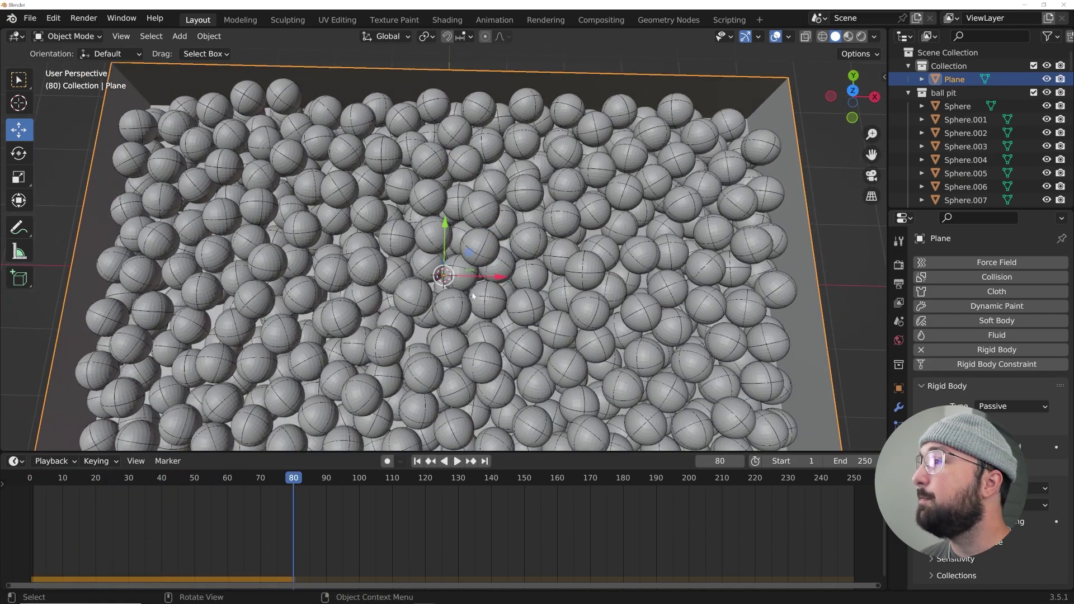
{"action": "left_click", "coordinate": [874, 37]}
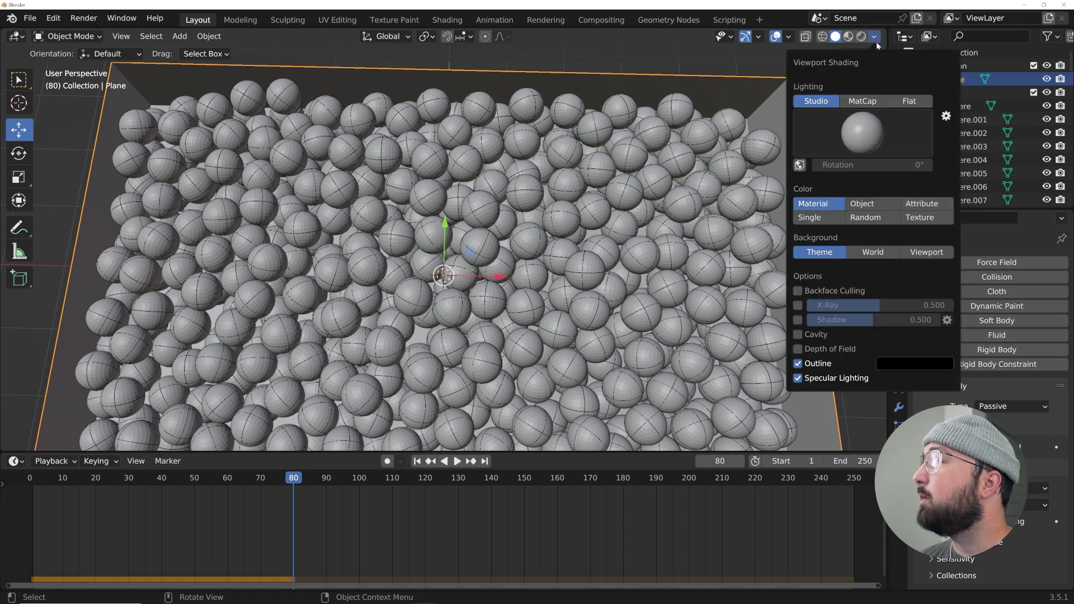
Step: Turn on Cavity, MatCap lighting and Random color in the viewport shading
{"action": "left_click", "coordinate": [798, 335]}
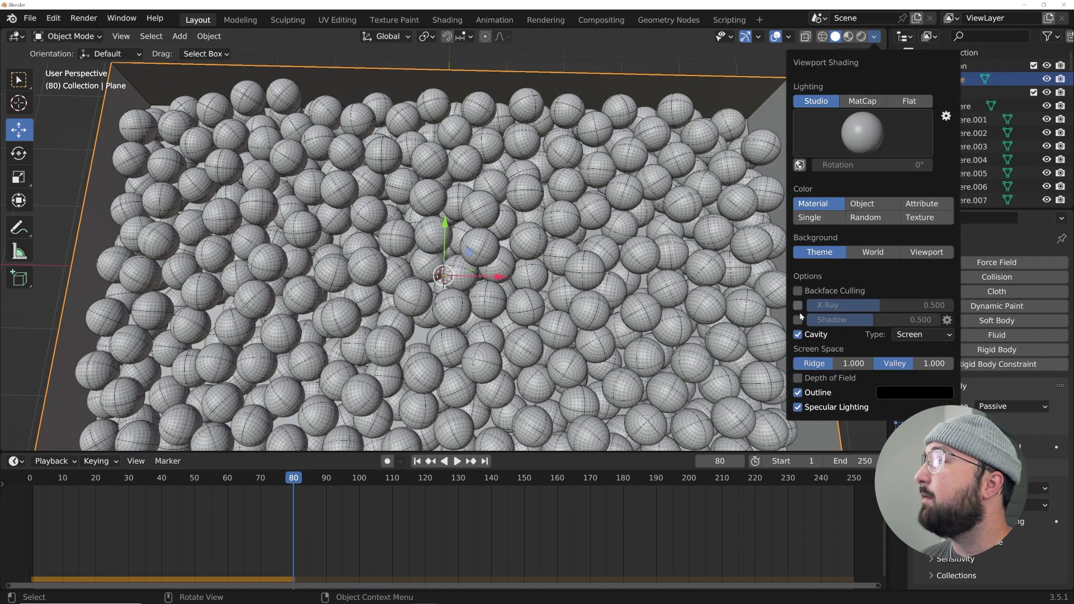
{"action": "scroll", "coordinate": [559, 235], "scroll_direction": "down", "scroll_amount": 5}
{"action": "middle_click_drag", "start_coordinate": [559, 246], "coordinate": [563, 219]}
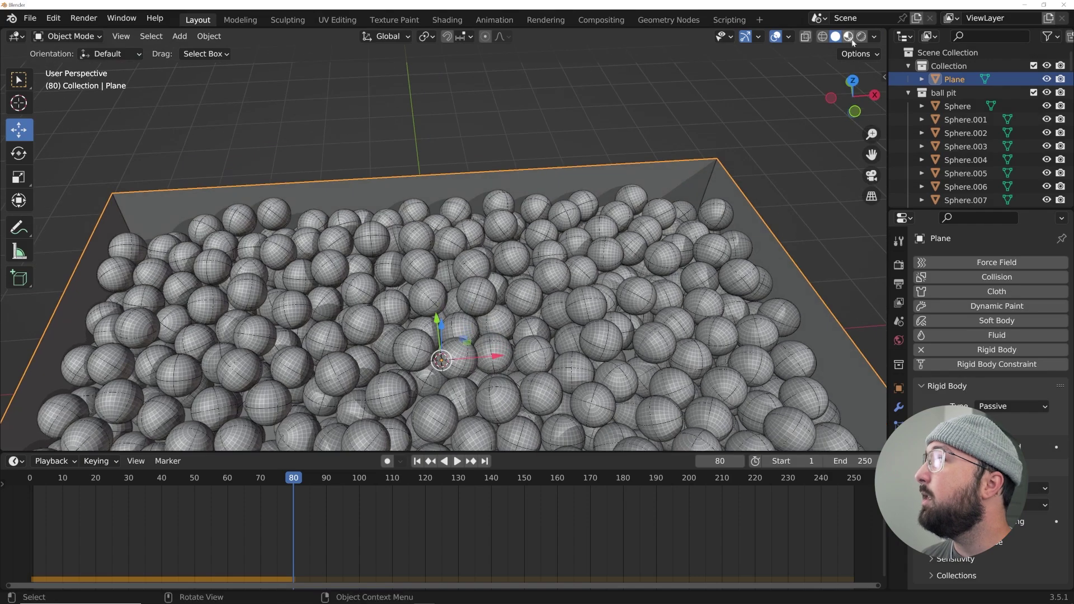
{"action": "left_click", "coordinate": [874, 37]}
{"action": "left_click", "coordinate": [855, 102]}
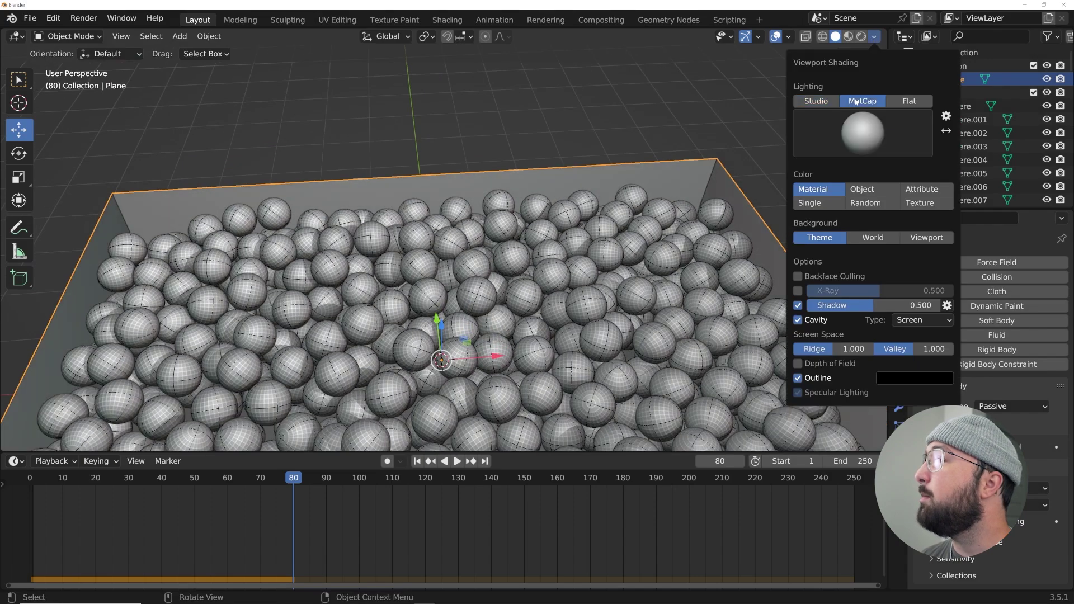
{"action": "left_click", "coordinate": [888, 205]}
{"action": "middle_click_drag", "start_coordinate": [604, 223], "coordinate": [582, 193]}
{"action": "scroll", "coordinate": [586, 191], "scroll_direction": "down", "scroll_amount": 3}
{"action": "scroll", "coordinate": [586, 191], "scroll_direction": "up", "scroll_amount": 5}
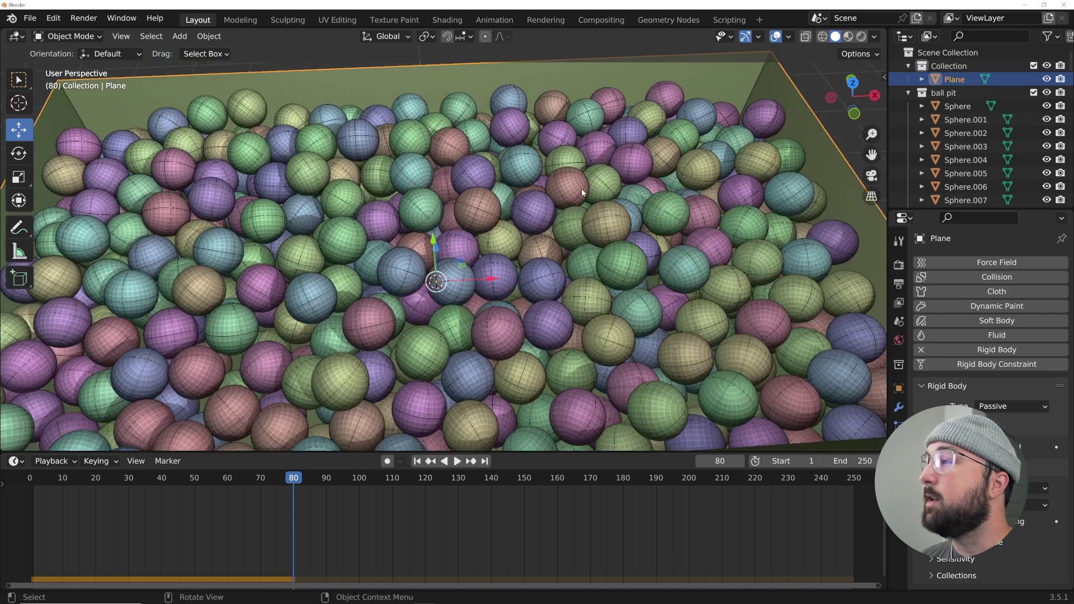
Step: Replay the simulation from frame 1 and stop it at frame 110
{"action": "left_click", "coordinate": [417, 461]}
{"action": "middle_click_drag", "start_coordinate": [492, 235], "coordinate": [497, 203]}
{"action": "key", "text": "space"}
{"action": "scroll", "coordinate": [497, 203], "scroll_direction": "up", "scroll_amount": 3}
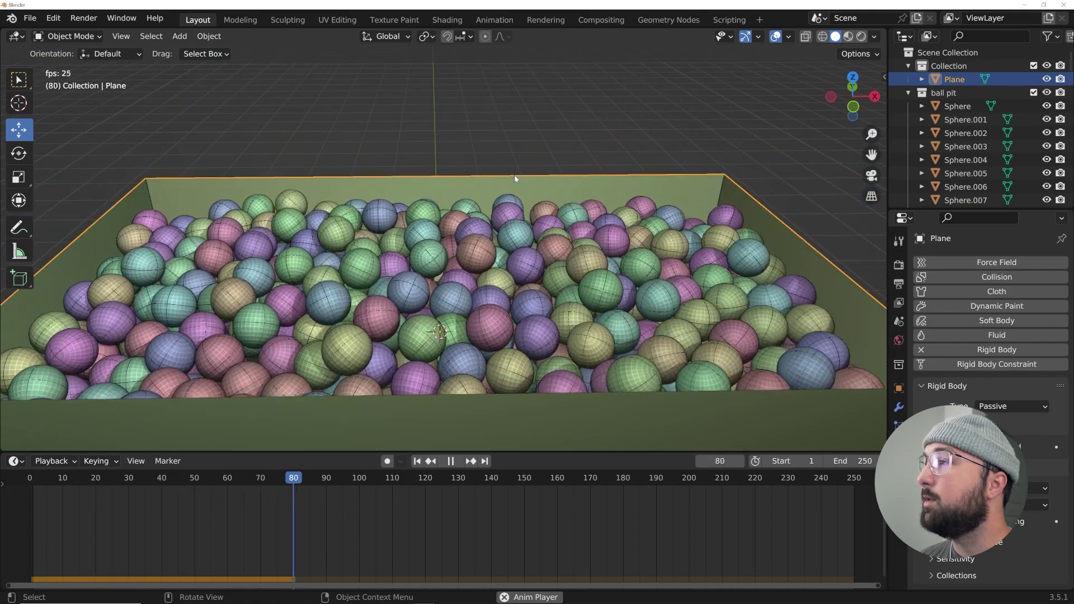
{"action": "key", "text": "space"}
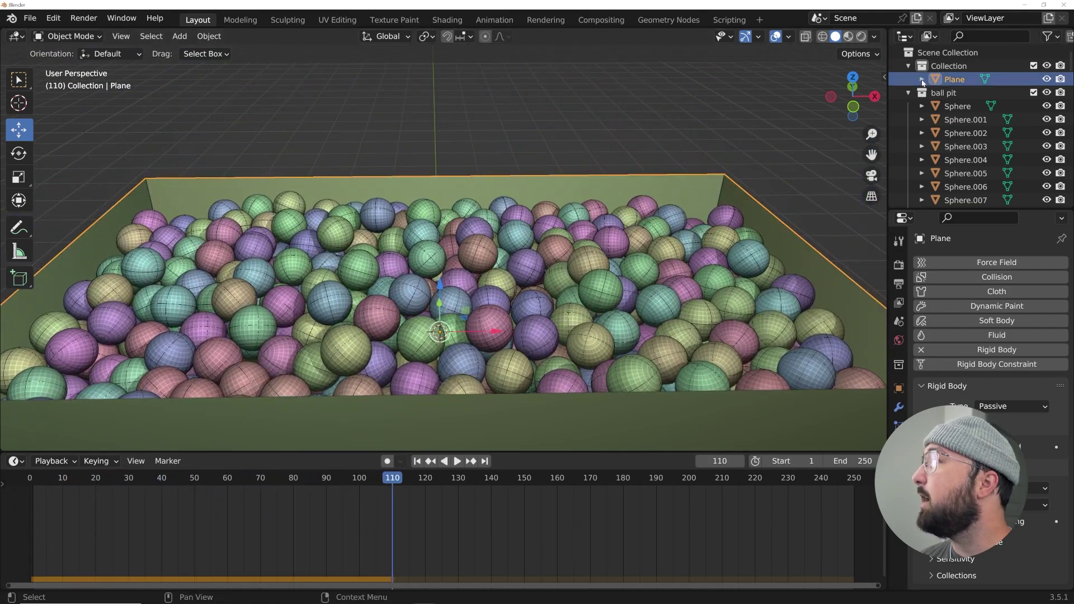
Step: Select all the balls in the ball pit collection
{"action": "left_click", "coordinate": [907, 96]}
{"action": "left_click", "coordinate": [941, 95]}
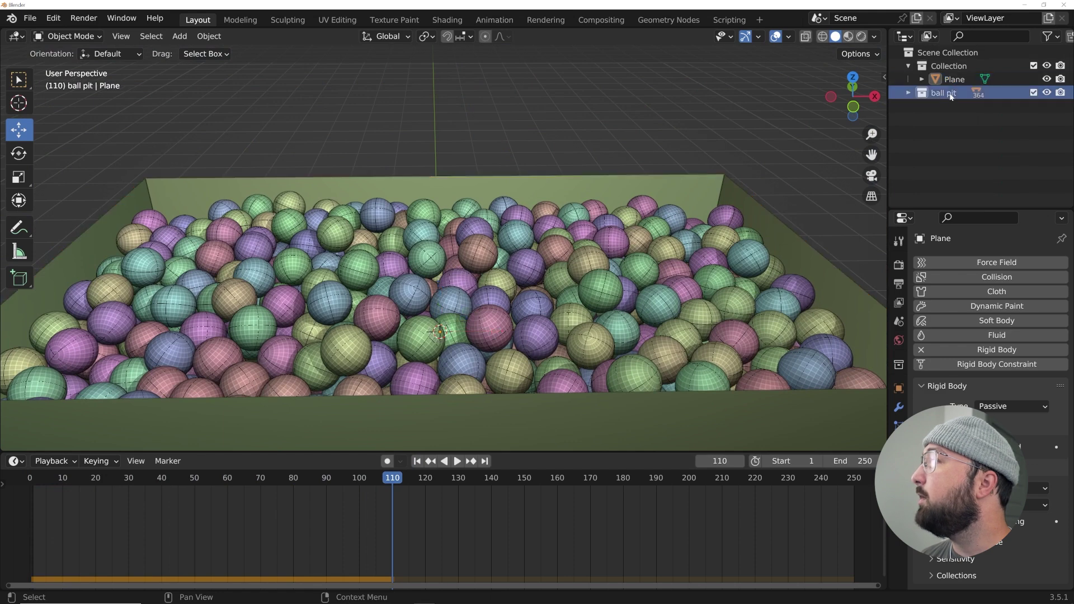
{"action": "key", "text": "KP_Decimal"}
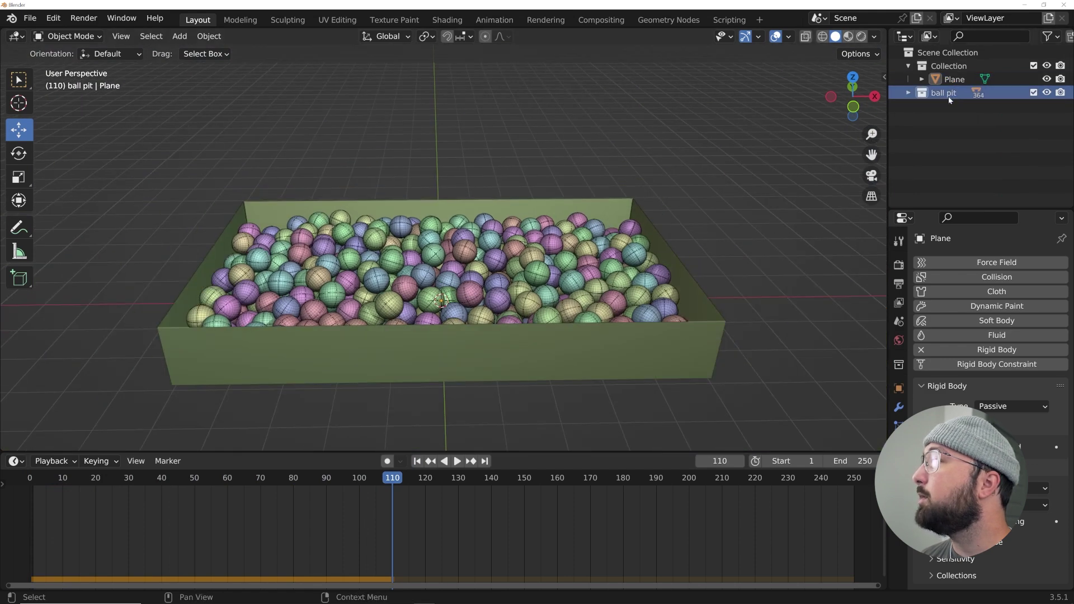
{"action": "left_click", "coordinate": [1033, 93]}
{"action": "left_click", "coordinate": [1033, 93]}
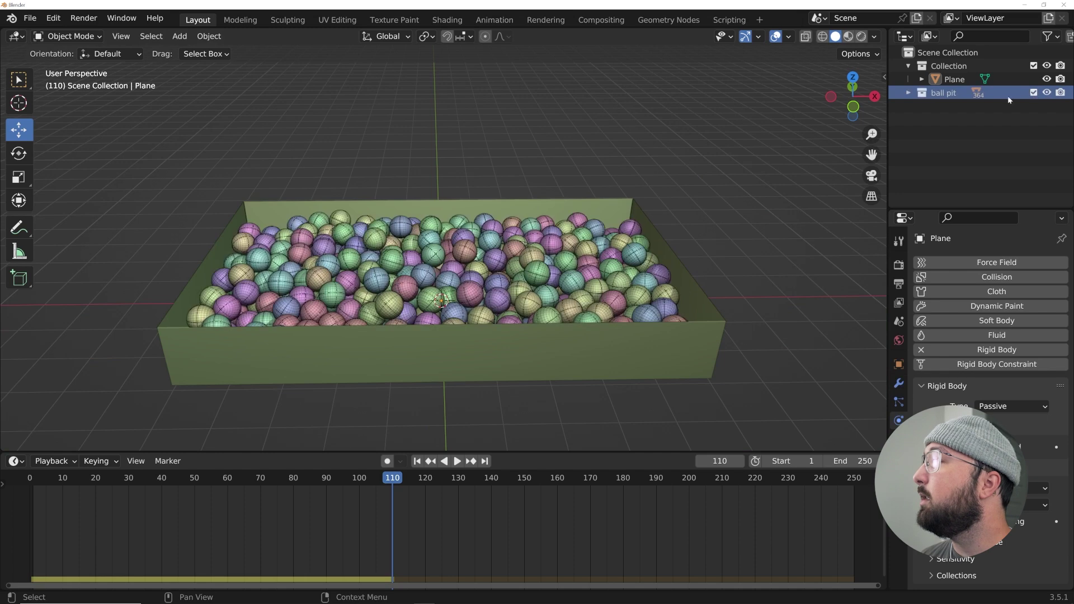
{"action": "scroll", "coordinate": [844, 136], "scroll_direction": "up", "scroll_amount": 5}
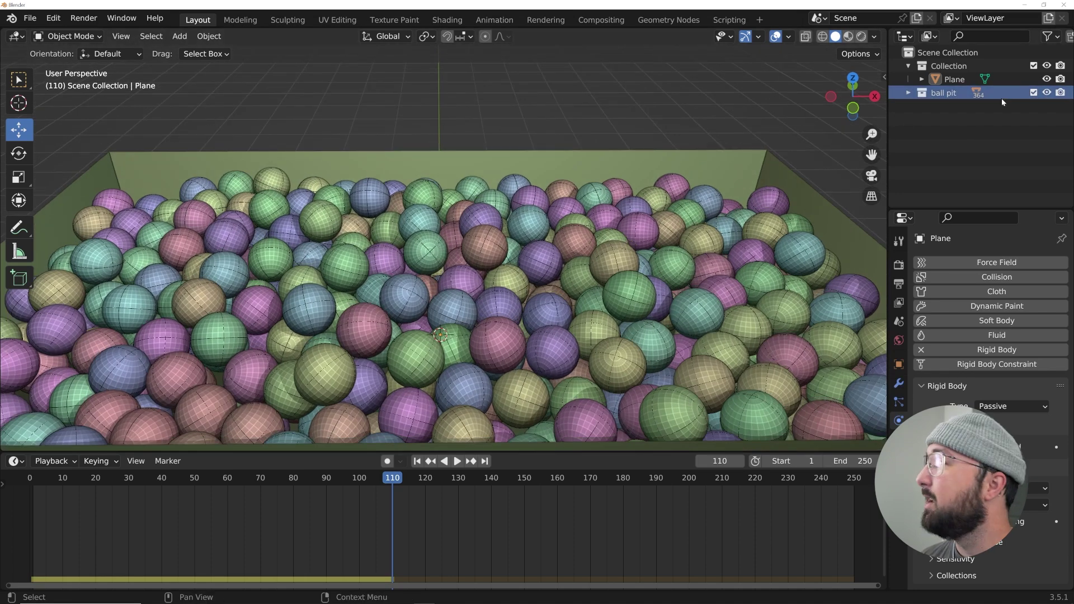
{"action": "right_click", "coordinate": [942, 93]}
{"action": "left_click", "coordinate": [849, 201]}
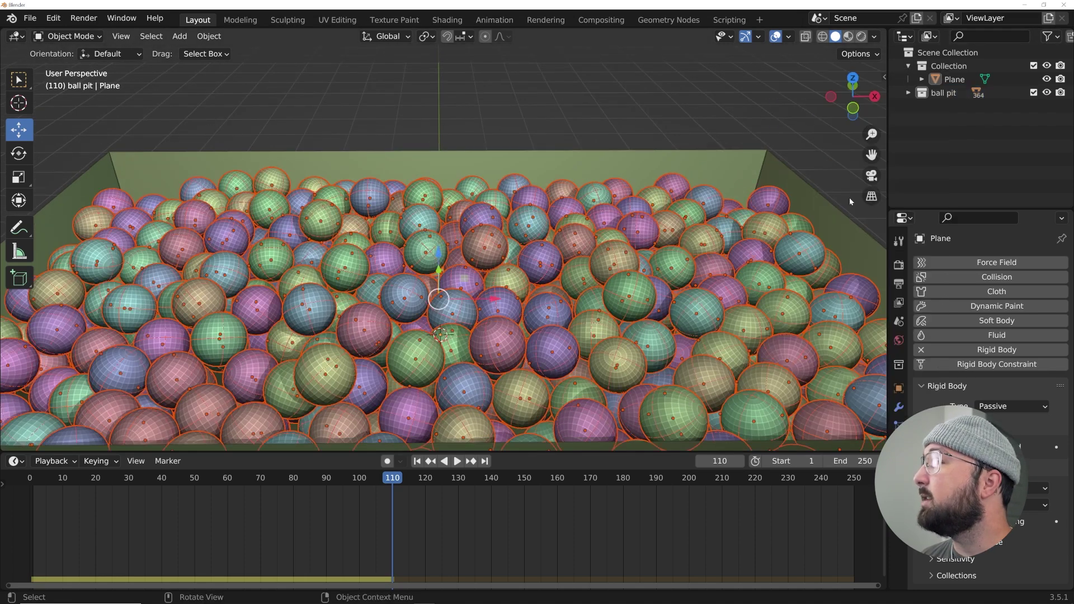
Step: Run Apply Visual Transform to lock in the balls' frame-110 positions
{"action": "key", "text": "F3"}
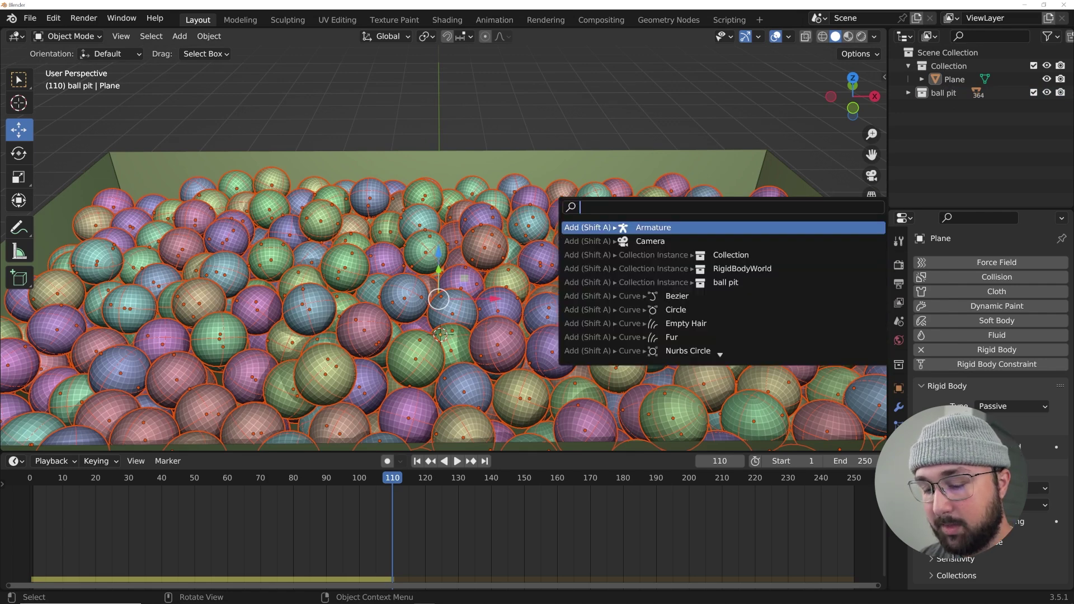
{"action": "type", "text": "apply v"}
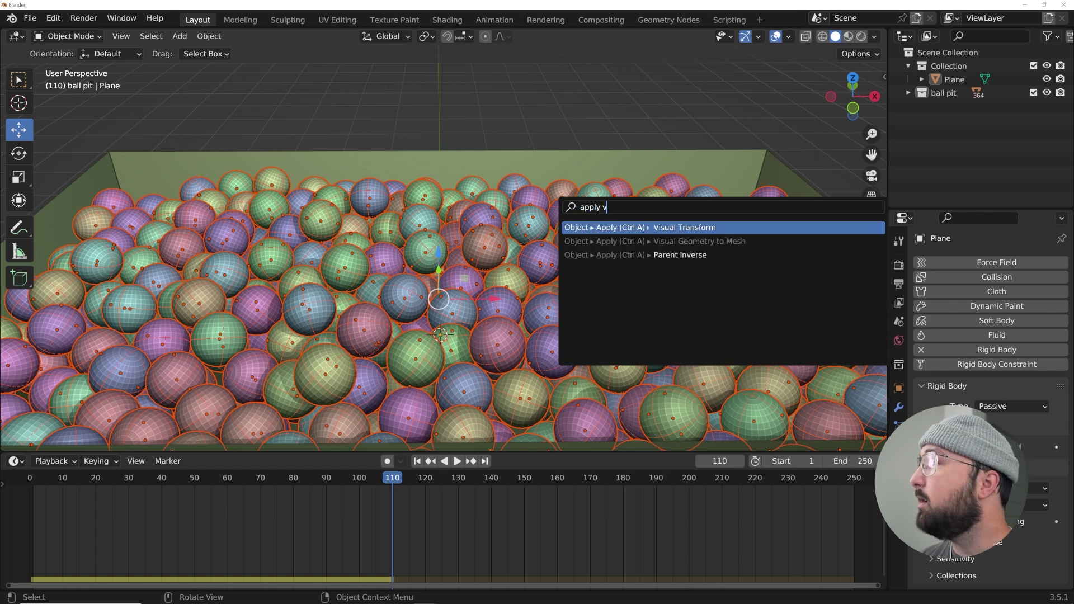
{"action": "key", "text": "Return"}
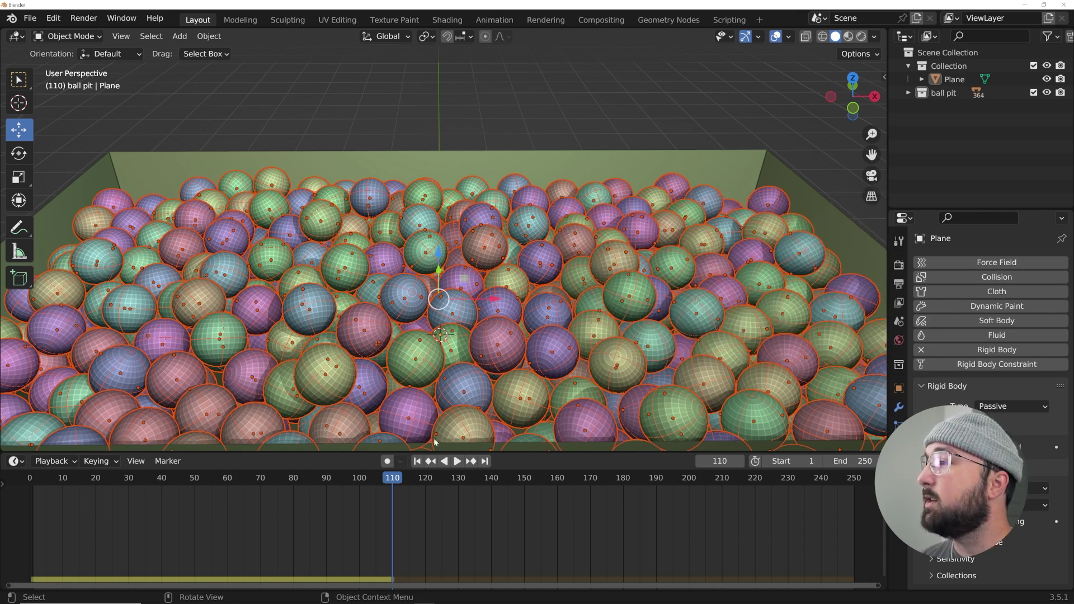
{"action": "scroll", "coordinate": [436, 395], "scroll_direction": "down", "scroll_amount": 3}
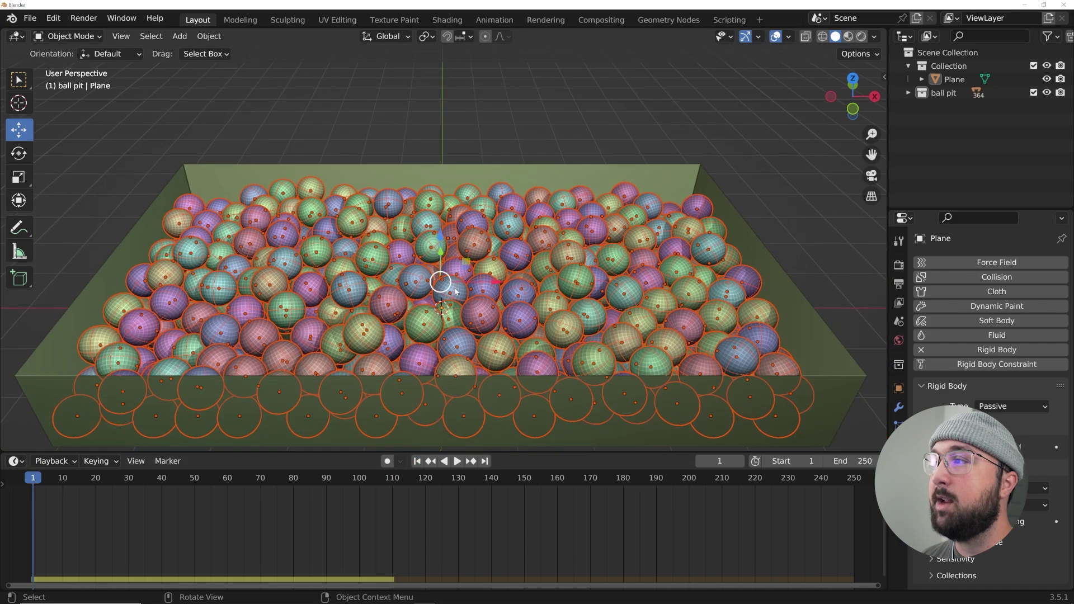
{"action": "middle_click_drag", "start_coordinate": [443, 280], "coordinate": [462, 300]}
{"action": "left_click", "coordinate": [561, 104]}
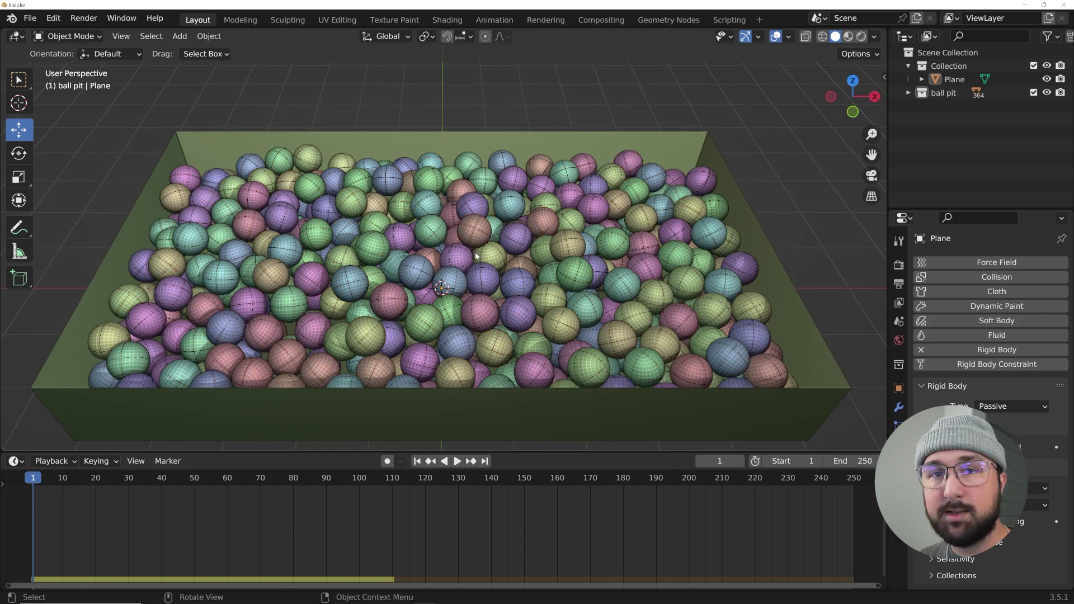
{"action": "left_click", "coordinate": [456, 461]}
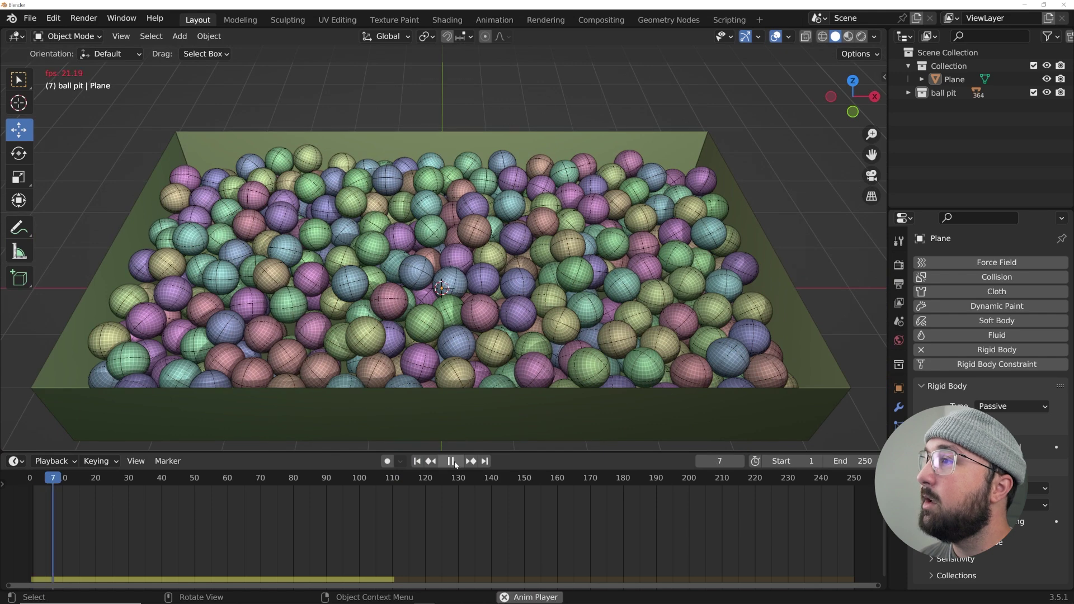
{"action": "key", "text": "space"}
{"action": "left_click", "coordinate": [416, 461]}
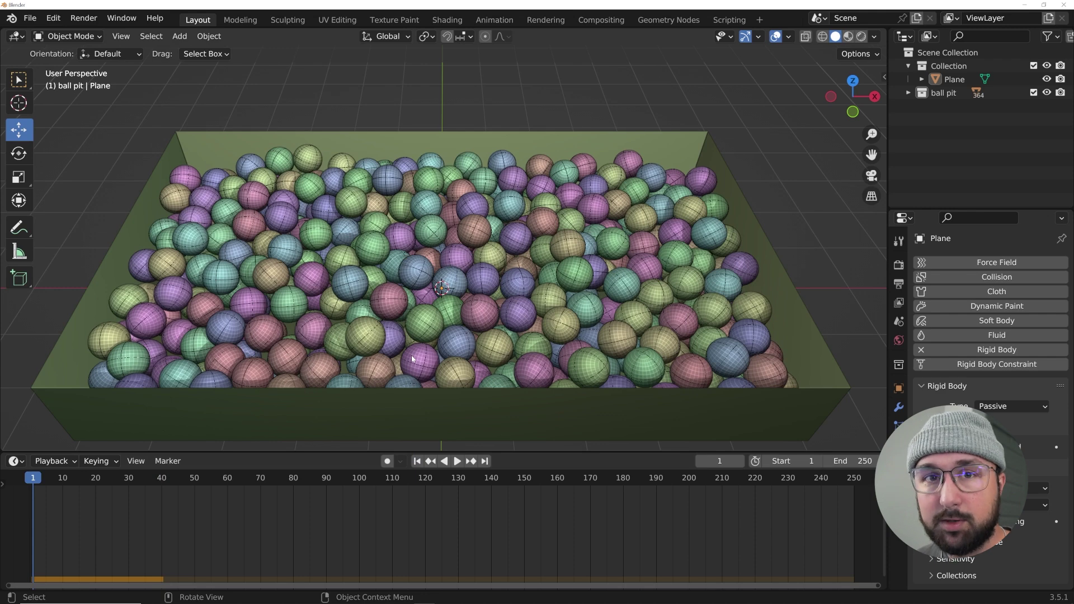
{"action": "middle_click_drag", "start_coordinate": [412, 359], "coordinate": [499, 225]}
{"action": "key", "text": "space"}
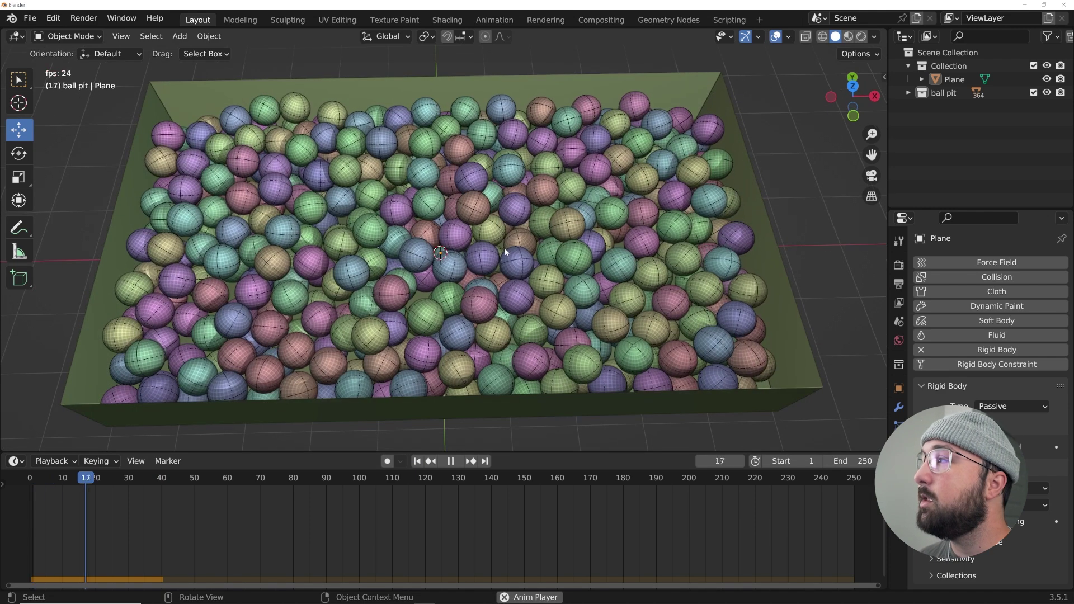
{"action": "key", "text": "space"}
{"action": "left_click", "coordinate": [418, 461]}
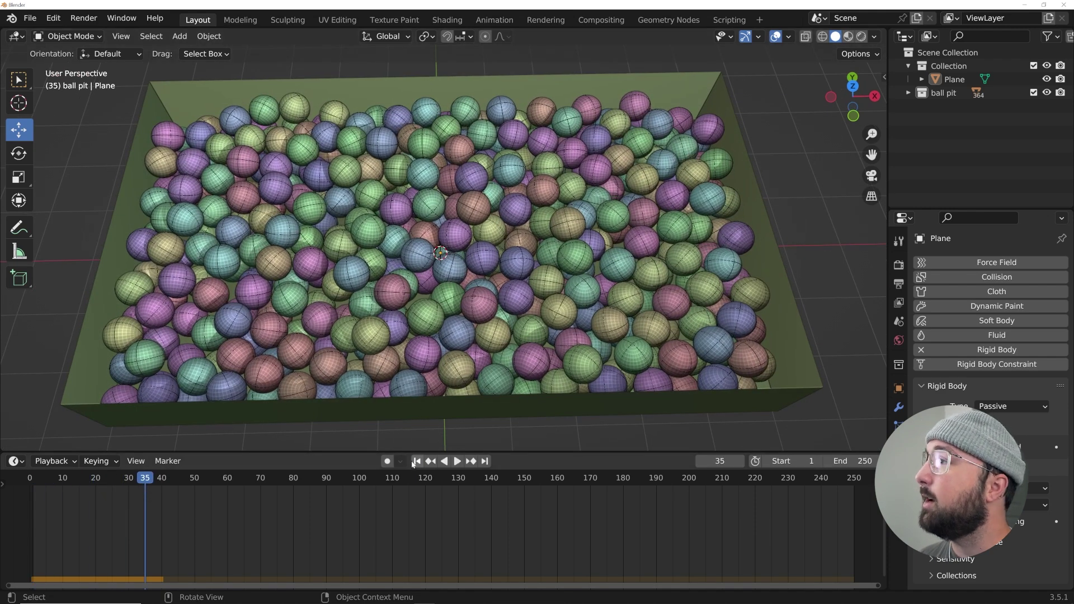
{"action": "middle_click_drag", "start_coordinate": [475, 291], "coordinate": [473, 245]}
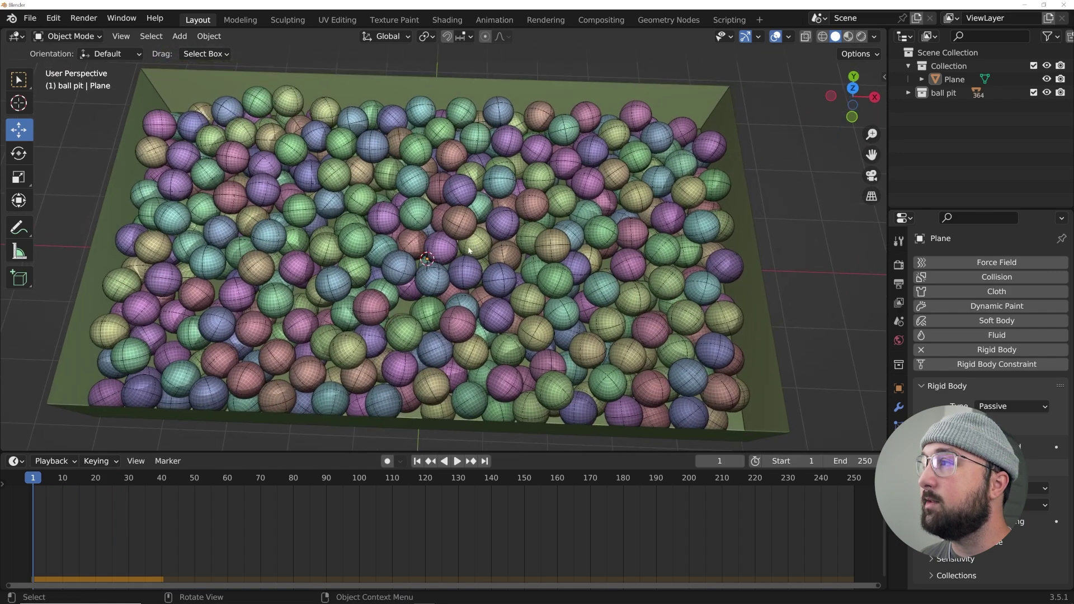
{"action": "key", "text": "shift+a"}
{"action": "mouse_move", "coordinate": [473, 245]}
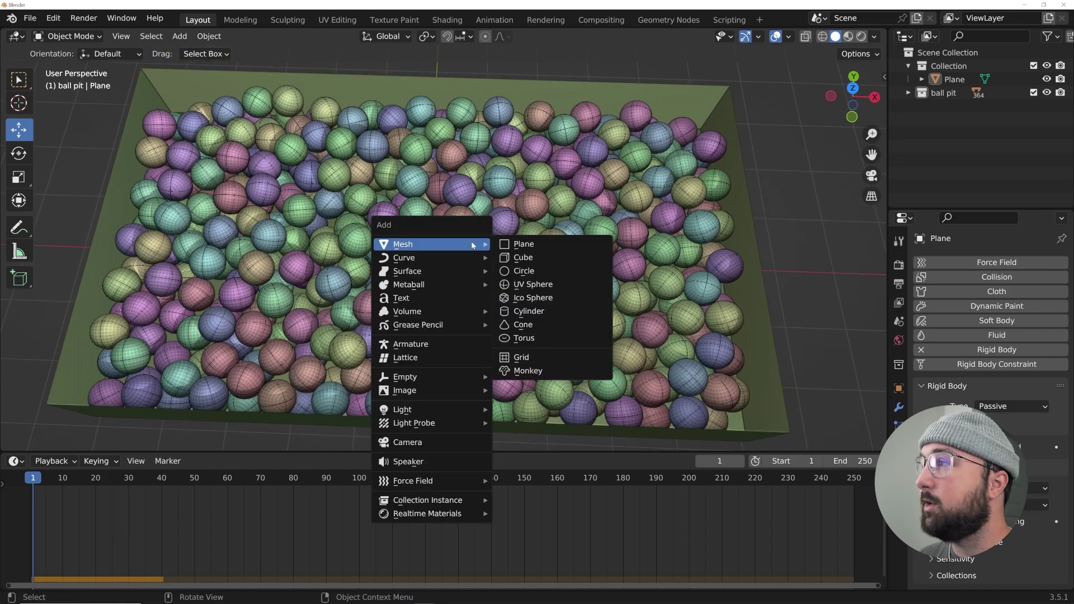
Step: Add a Turbulence force field and raise it along Z above the balls
{"action": "mouse_move", "coordinate": [447, 481]}
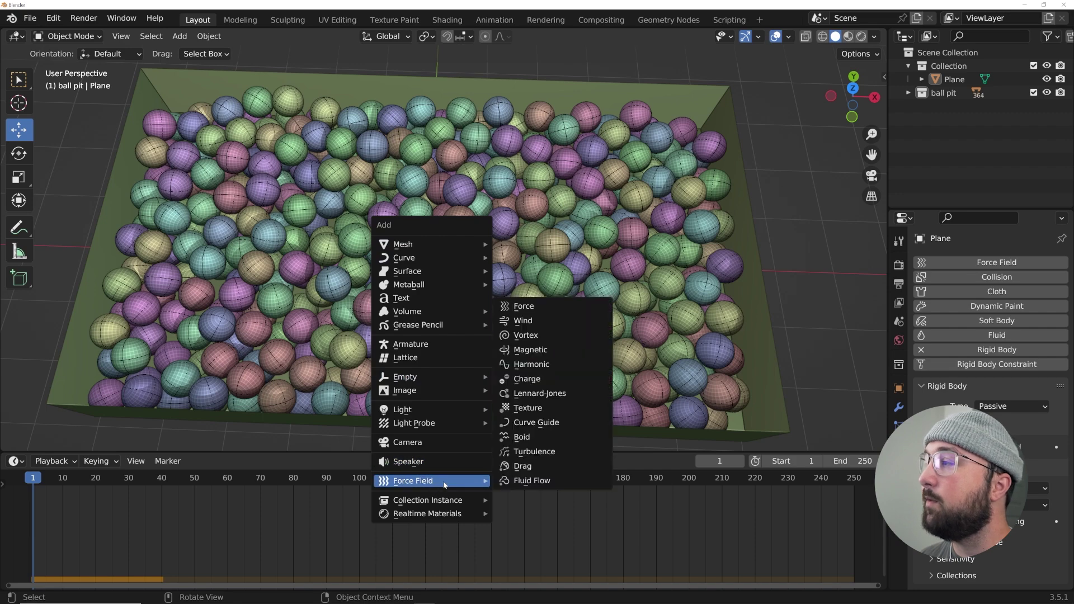
{"action": "left_click", "coordinate": [538, 455]}
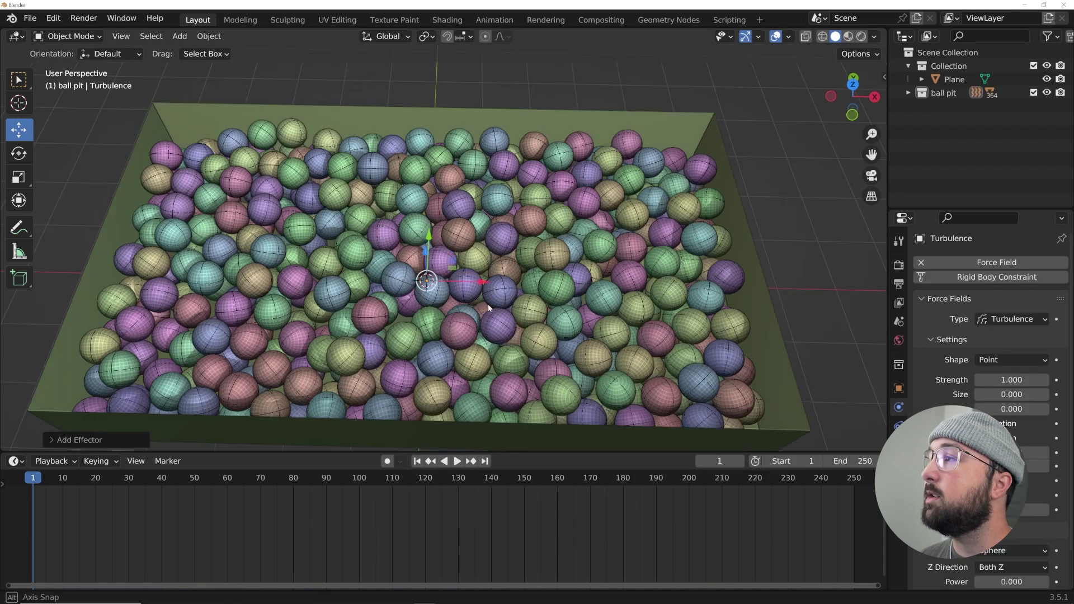
{"action": "middle_click_drag", "start_coordinate": [430, 285], "coordinate": [435, 301]}
{"action": "key", "text": "g"}
{"action": "key", "text": "z"}
{"action": "left_click", "coordinate": [443, 241]}
{"action": "middle_click_drag", "start_coordinate": [443, 241], "coordinate": [459, 347]}
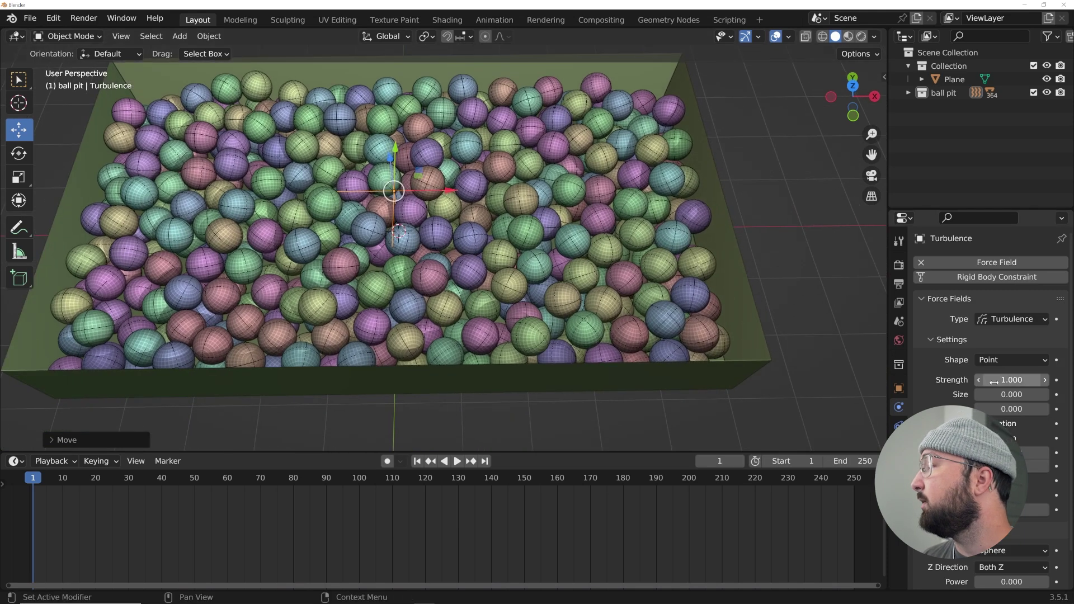
Step: Set the turbulence Strength to 1000 and play to watch balls fly out
{"action": "left_click", "coordinate": [1011, 380]}
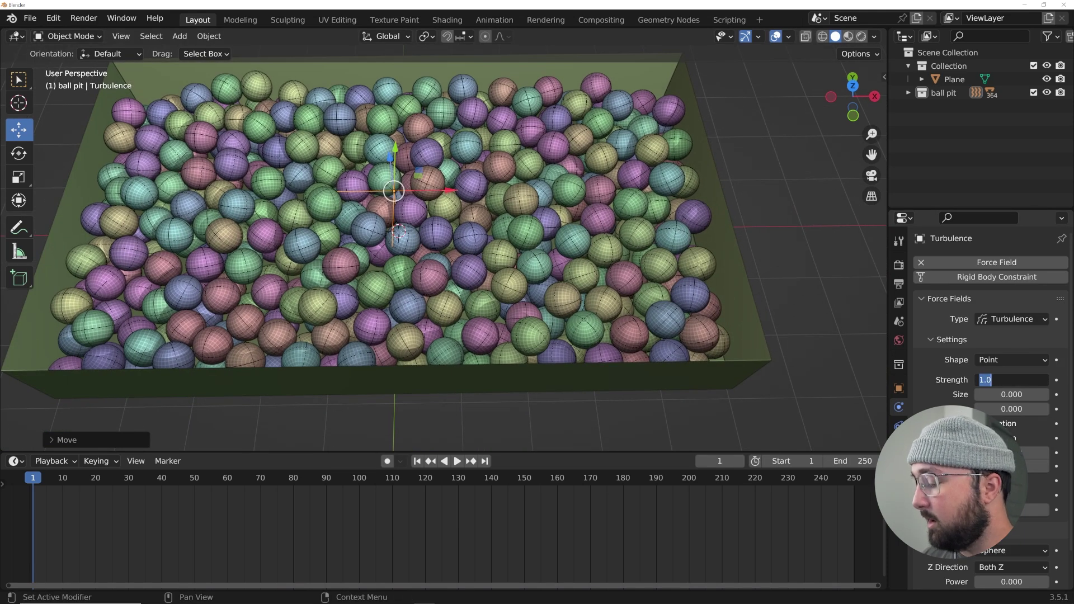
{"action": "type", "text": "1000"}
{"action": "key", "text": "Return"}
{"action": "key", "text": "space"}
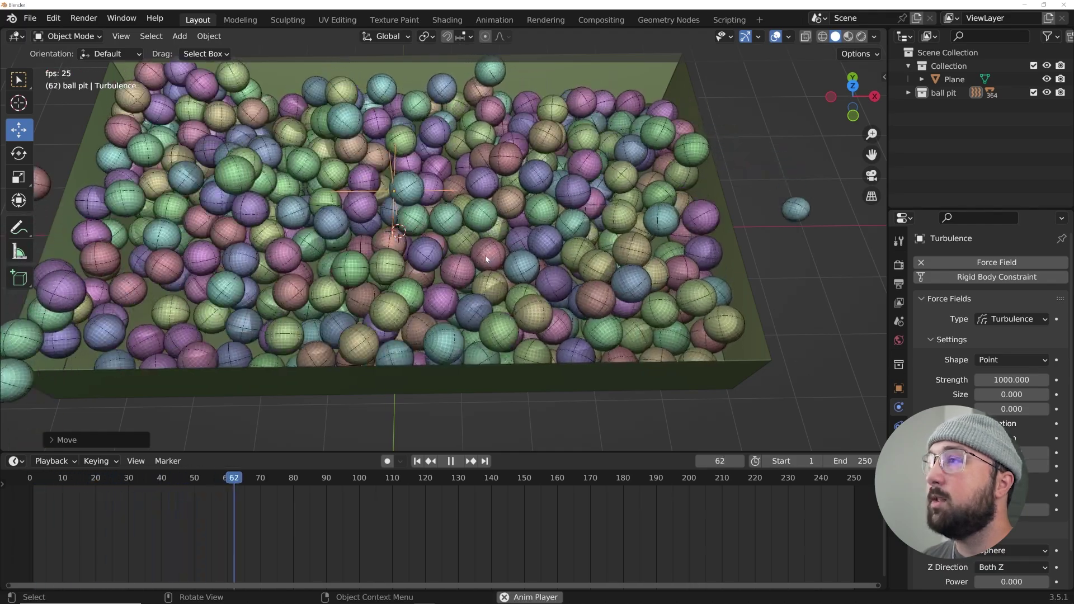
{"action": "scroll", "coordinate": [484, 255], "scroll_direction": "down", "scroll_amount": 5}
{"action": "middle_click_drag", "start_coordinate": [485, 255], "coordinate": [494, 272]}
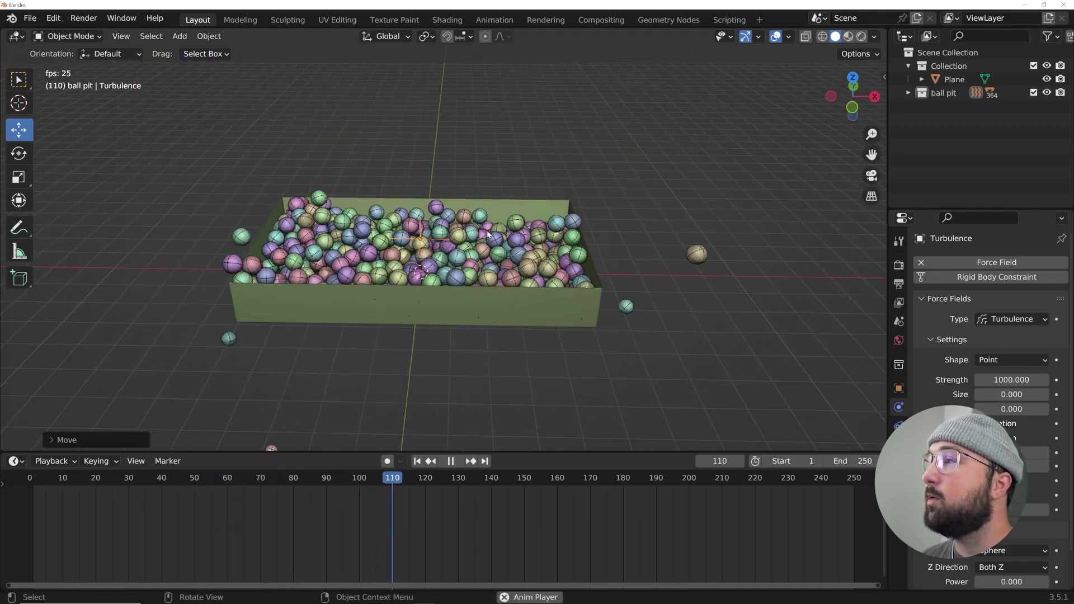
{"action": "key", "text": "space"}
Step: Change the turbulence Size and play the simulation to test it
{"action": "left_click", "coordinate": [417, 461]}
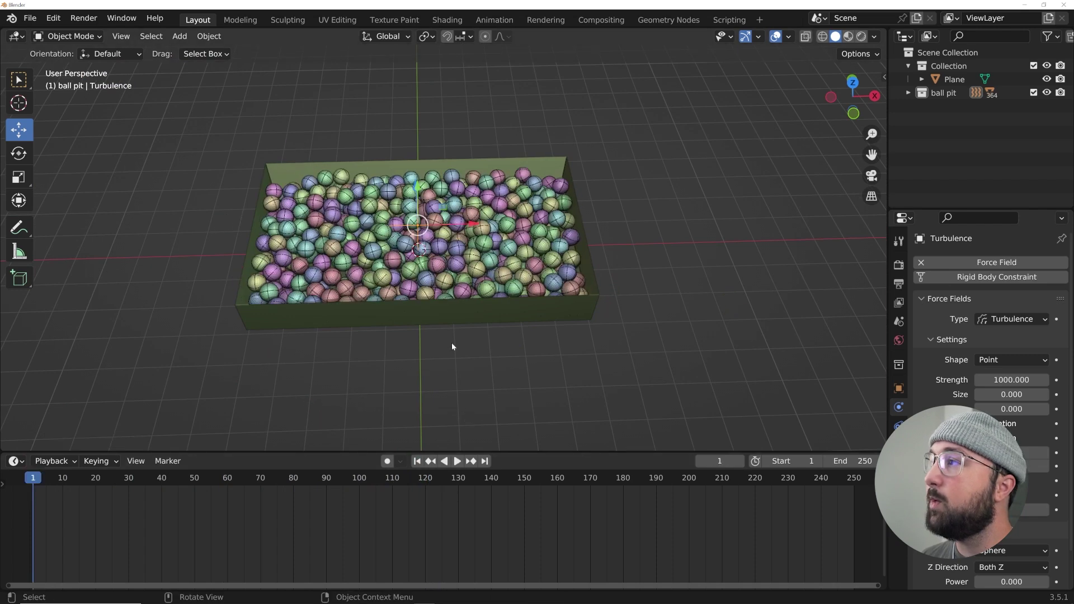
{"action": "scroll", "coordinate": [451, 344], "scroll_direction": "up", "scroll_amount": 3}
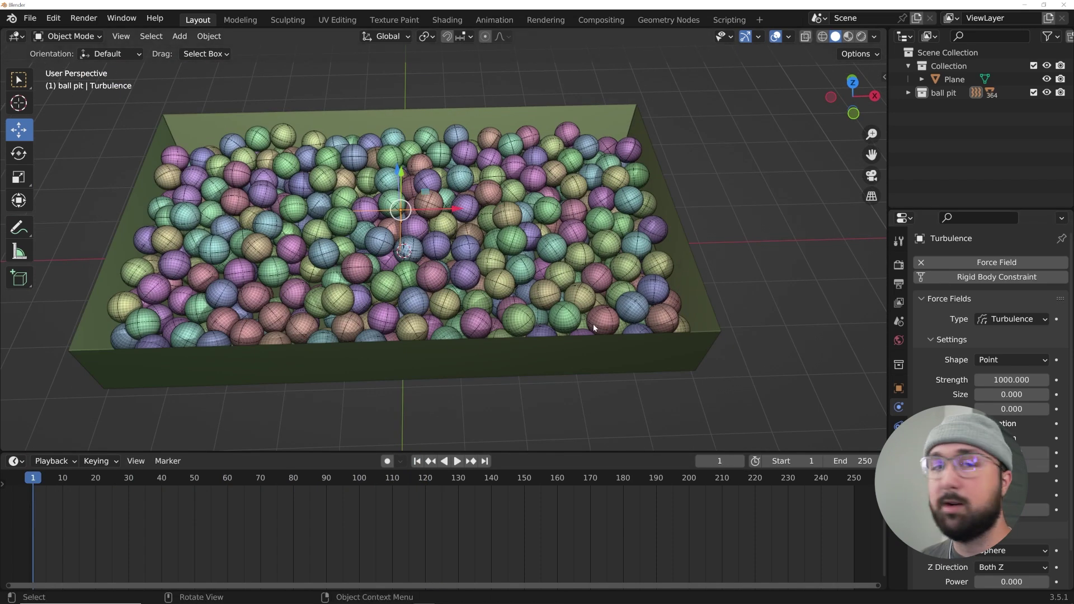
{"action": "double_click", "coordinate": [1011, 394]}
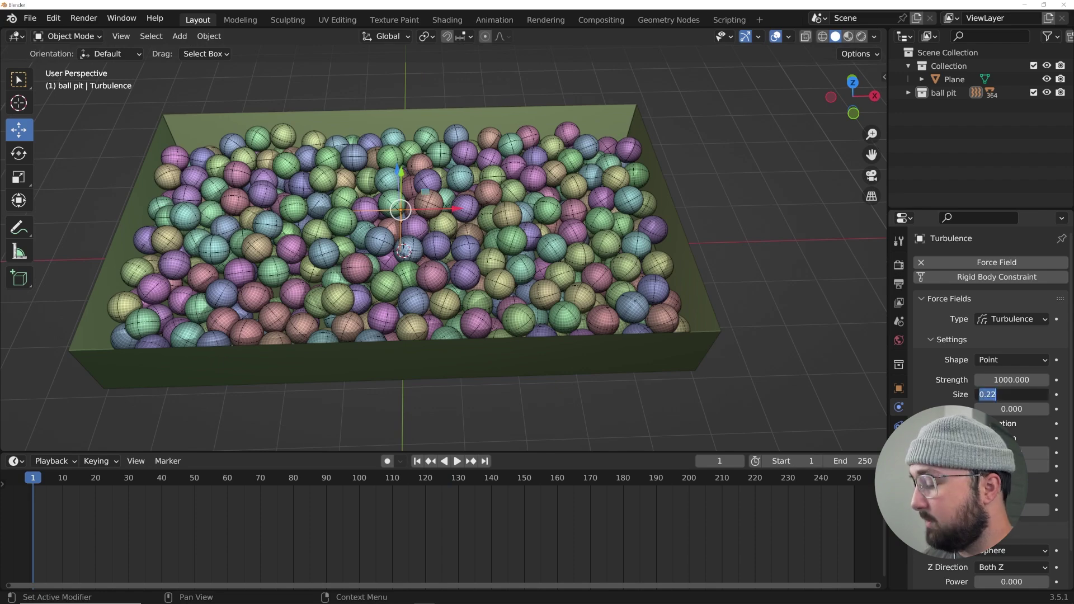
{"action": "key", "text": "space"}
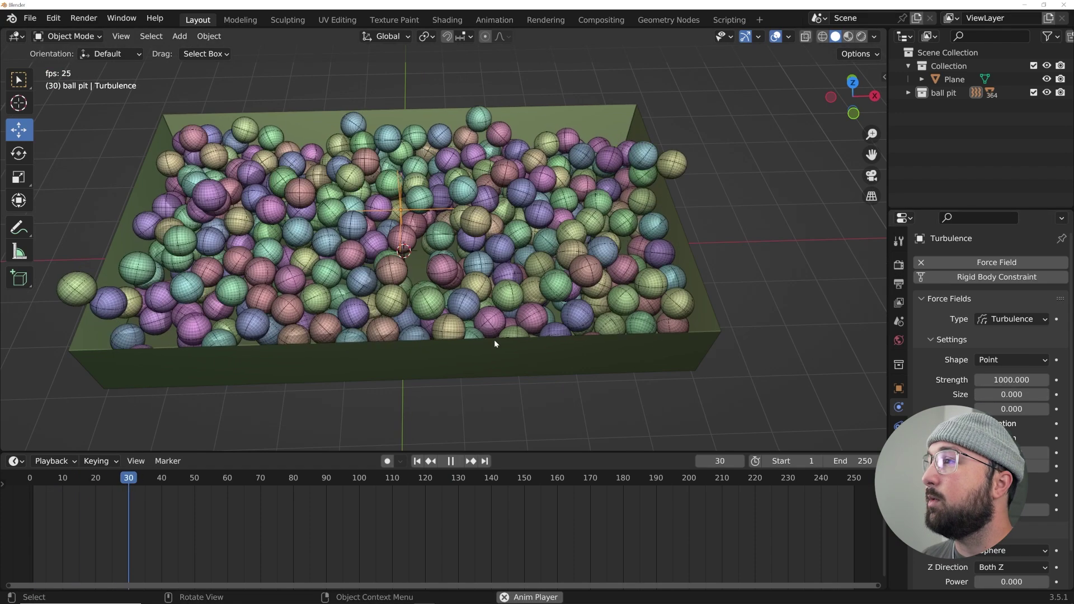
{"action": "key", "text": "space"}
Step: Replay the simulation from frame 1 to inspect the scattered balls, then reset
{"action": "left_click", "coordinate": [417, 463]}
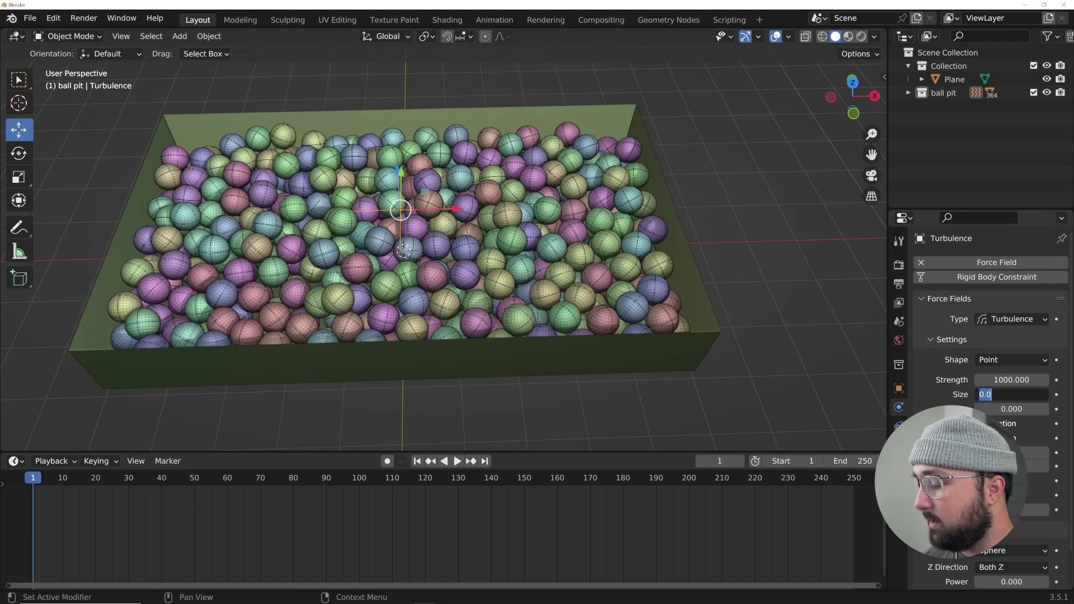
{"action": "left_click", "coordinate": [447, 462]}
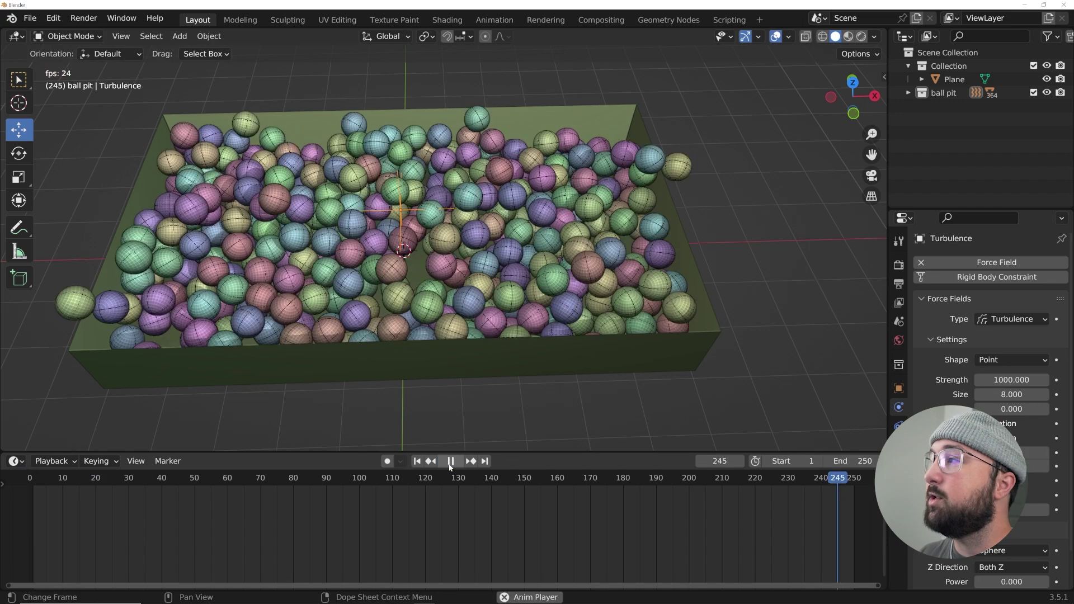
{"action": "left_click", "coordinate": [451, 460]}
{"action": "left_click", "coordinate": [418, 461]}
{"action": "left_click", "coordinate": [454, 461]}
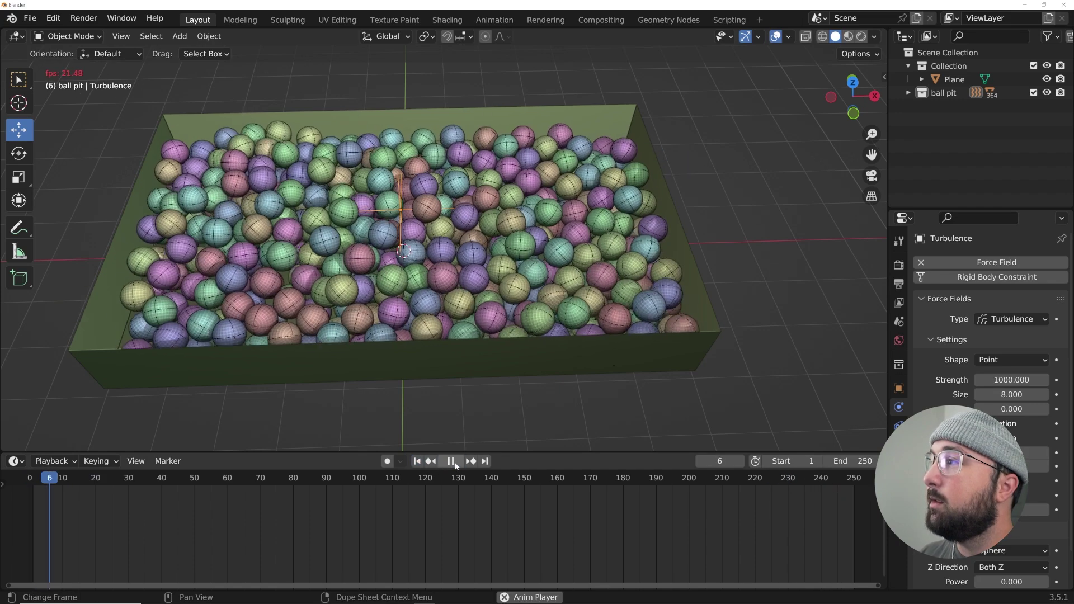
{"action": "left_click", "coordinate": [447, 462]}
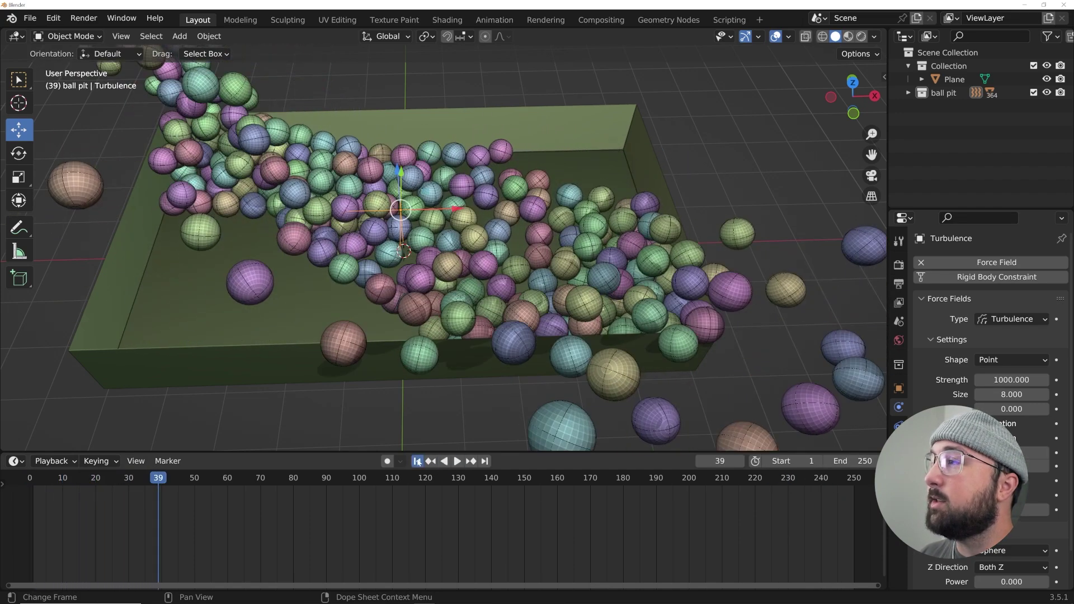
{"action": "left_click", "coordinate": [418, 462]}
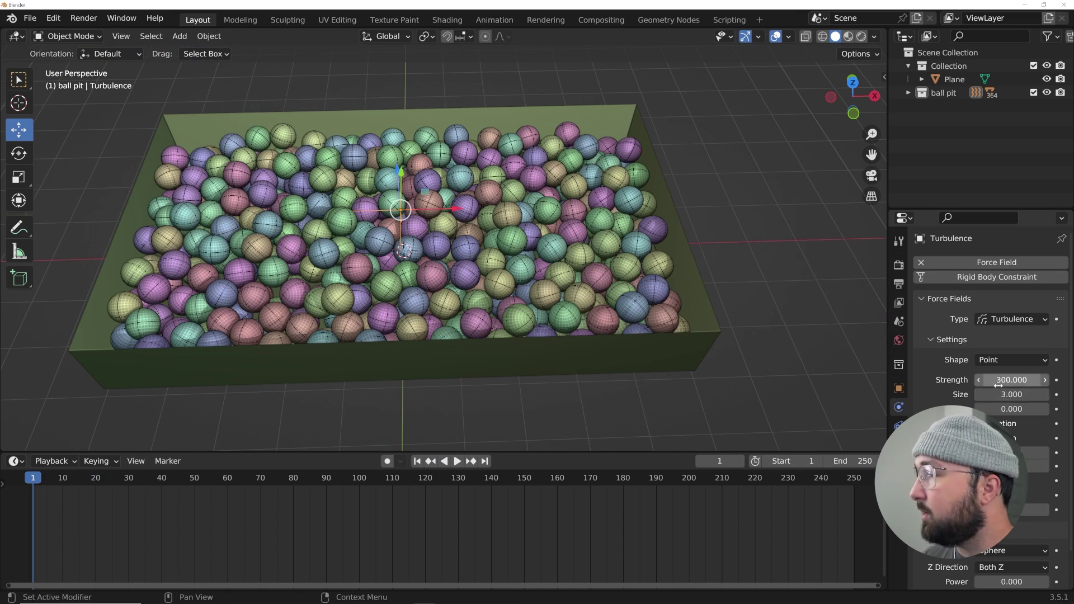
Step: Play the simulation with the weaker turbulence, then return to frame 1
{"action": "key", "text": "space"}
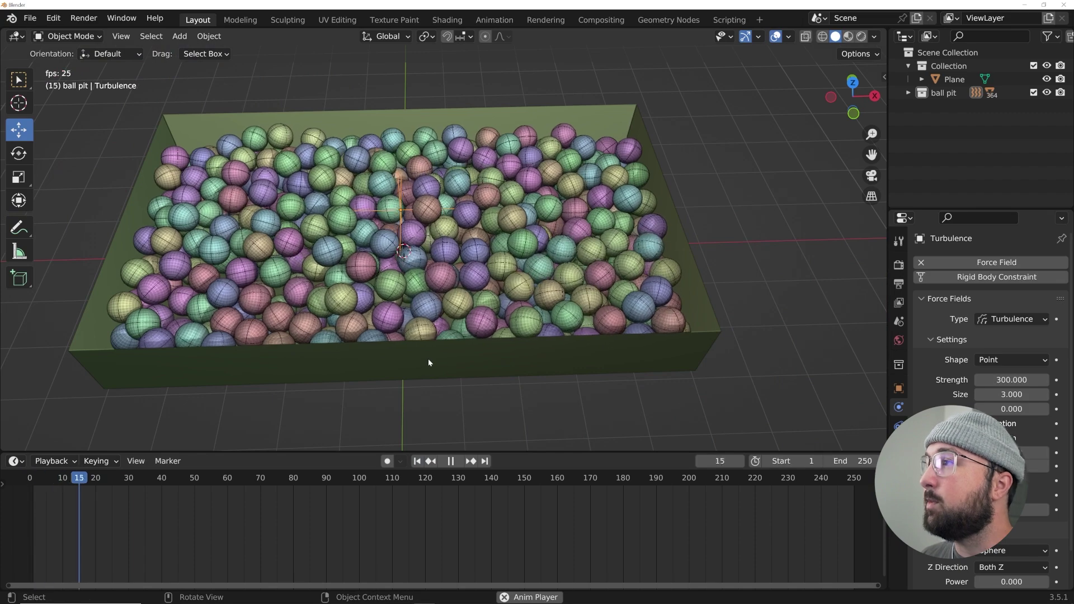
{"action": "middle_click_drag", "start_coordinate": [435, 355], "coordinate": [434, 234]}
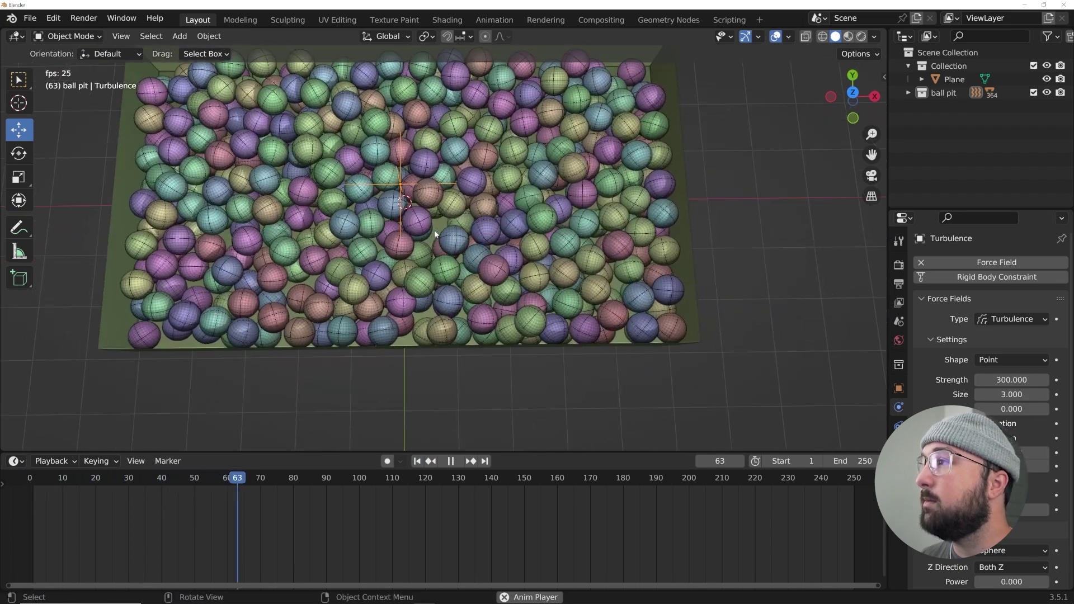
{"action": "key", "text": "space"}
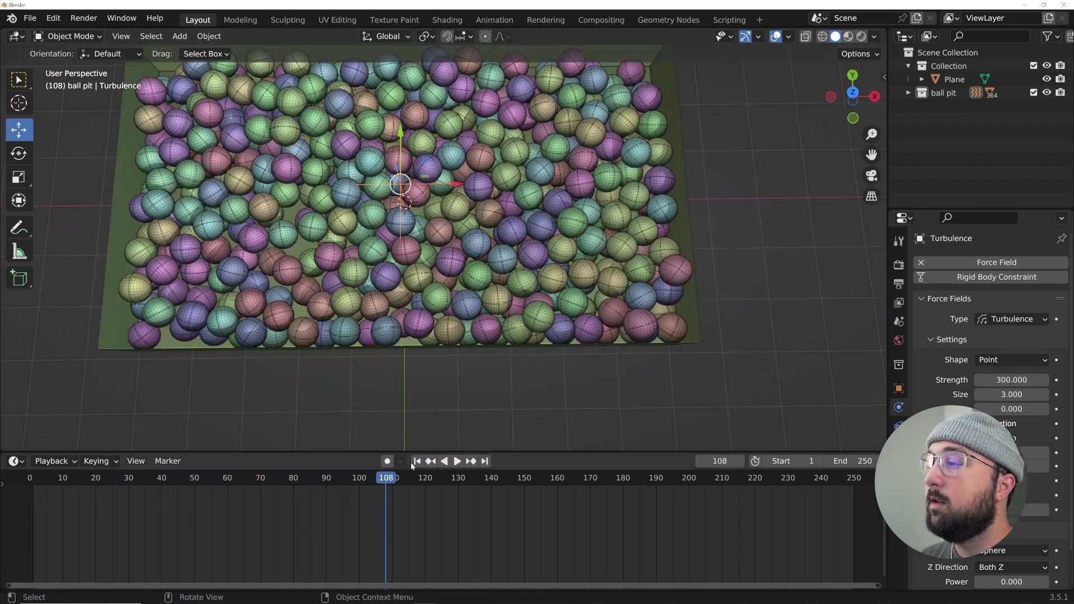
{"action": "left_click", "coordinate": [416, 461]}
Step: Replay the turbulence at Strength 400 from a top-down view and rewind to frame 1
{"action": "middle_click_drag", "start_coordinate": [456, 277], "coordinate": [456, 241]}
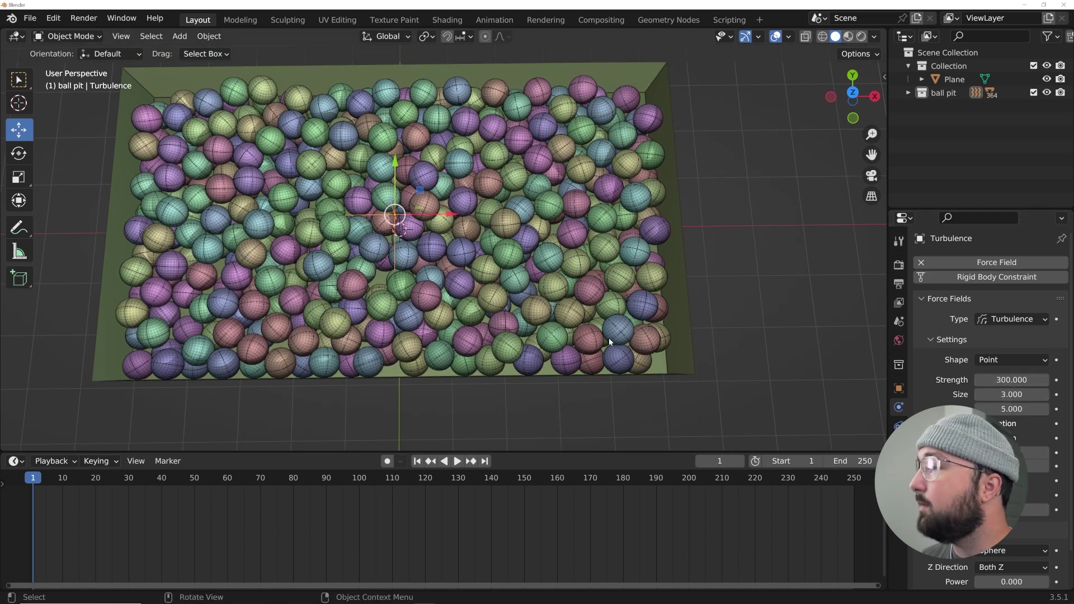
{"action": "key", "text": "space"}
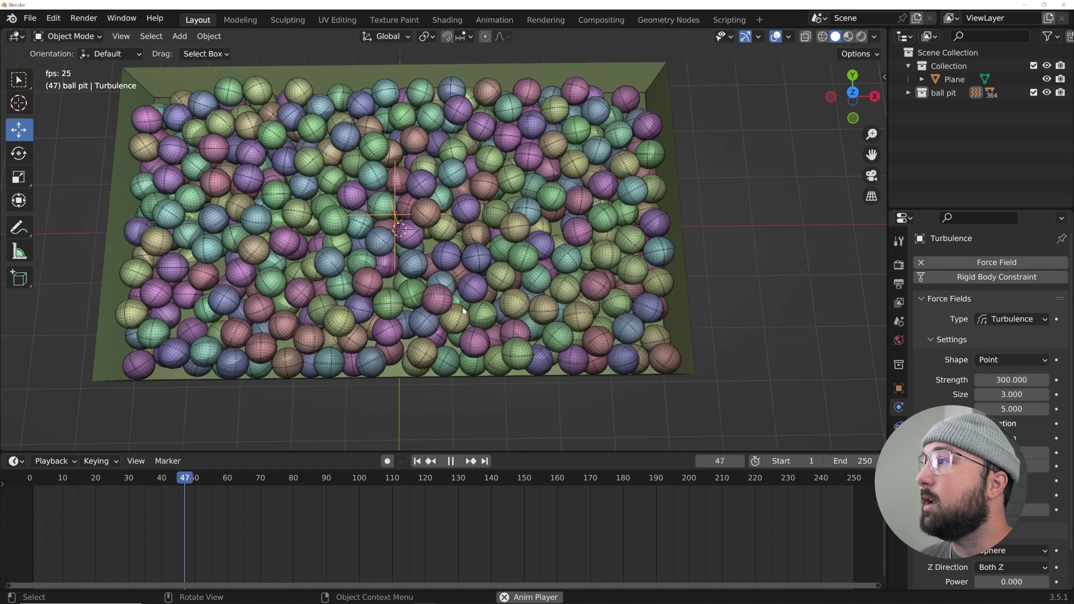
{"action": "key", "text": "space"}
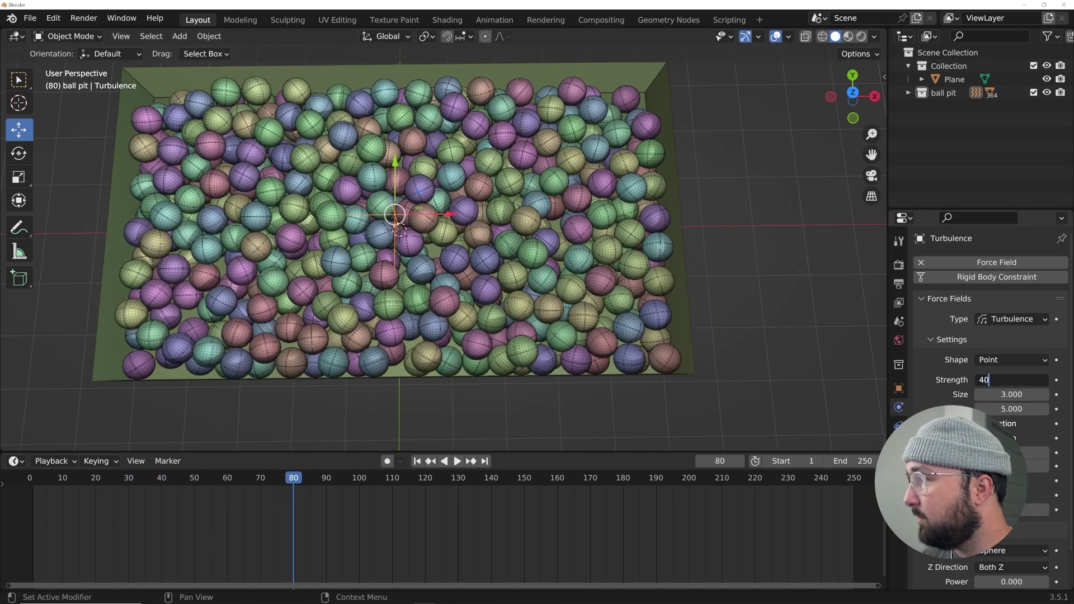
{"action": "key", "text": "shift+Left"}
{"action": "key", "text": "space"}
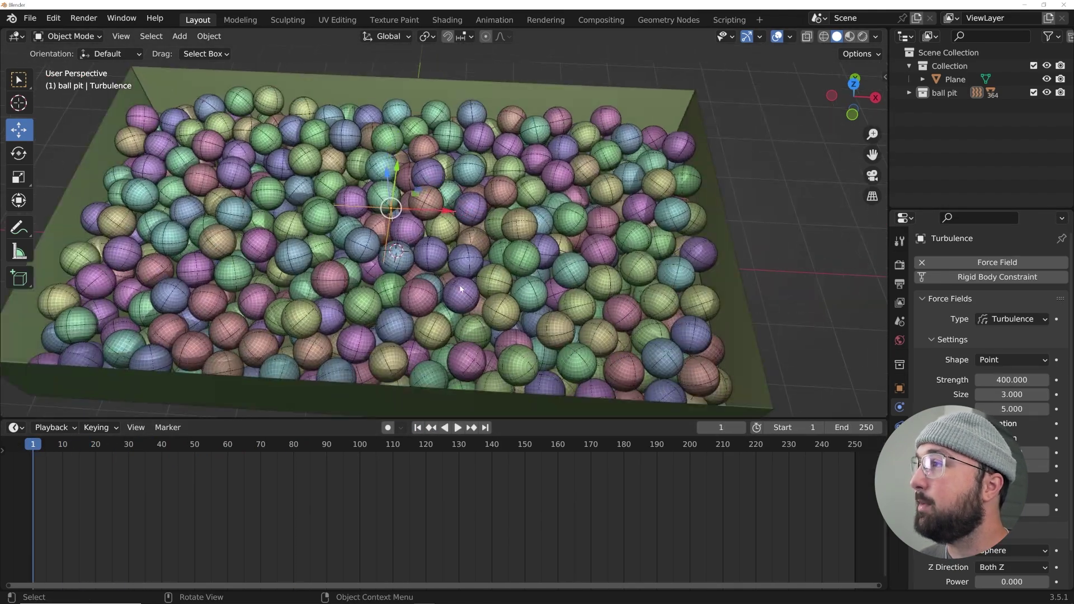
{"action": "key", "text": "space"}
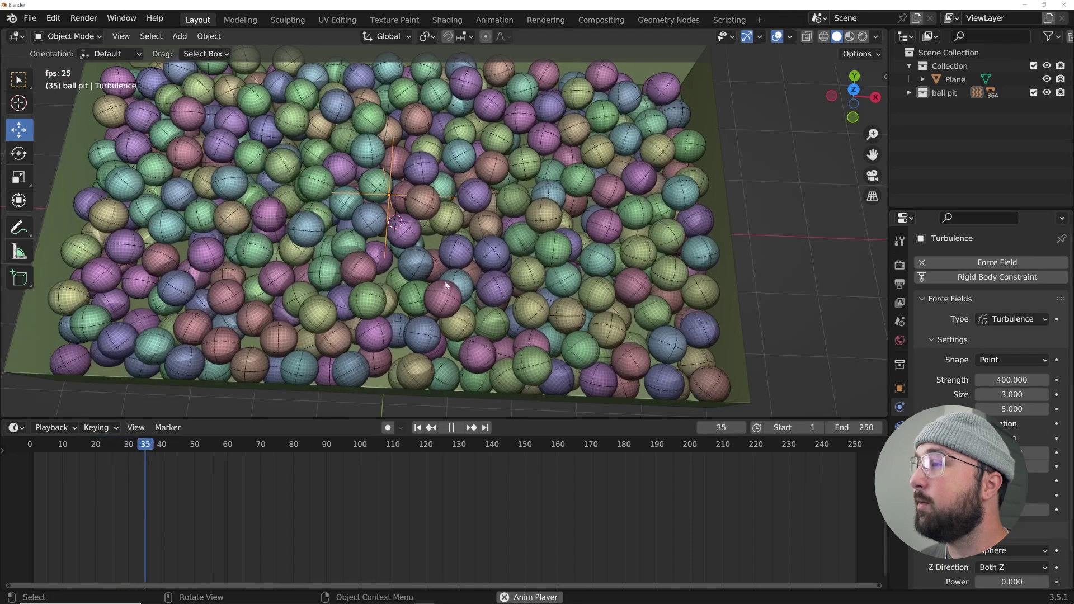
{"action": "key", "text": "space"}
{"action": "left_click", "coordinate": [417, 427]}
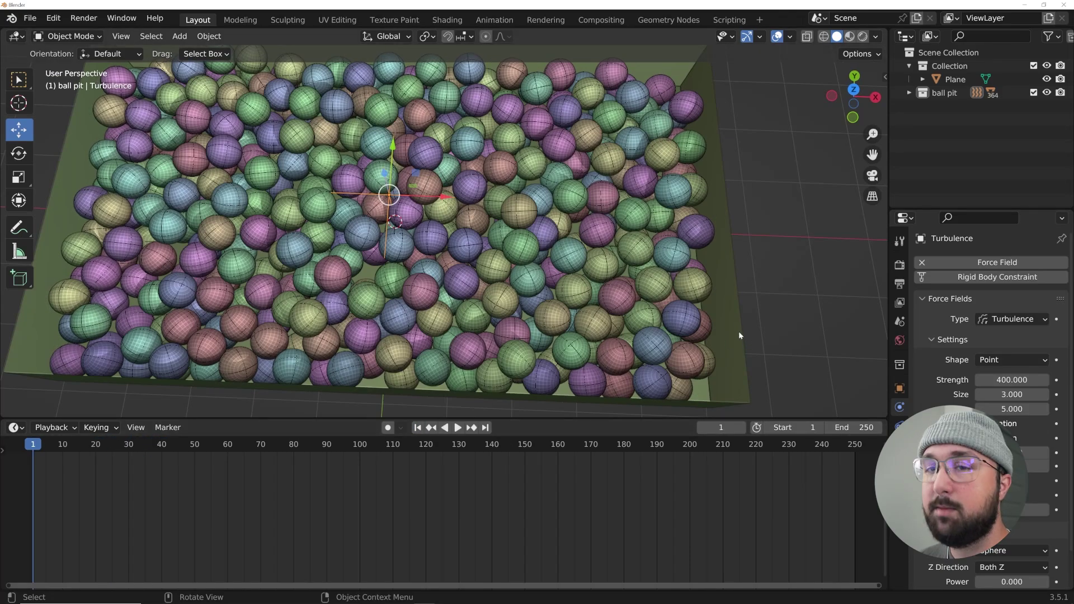
Step: Move Turbulence to the Scene Collection, then into Collection beside the Plane
{"action": "middle_click_drag", "start_coordinate": [478, 242], "coordinate": [703, 190]}
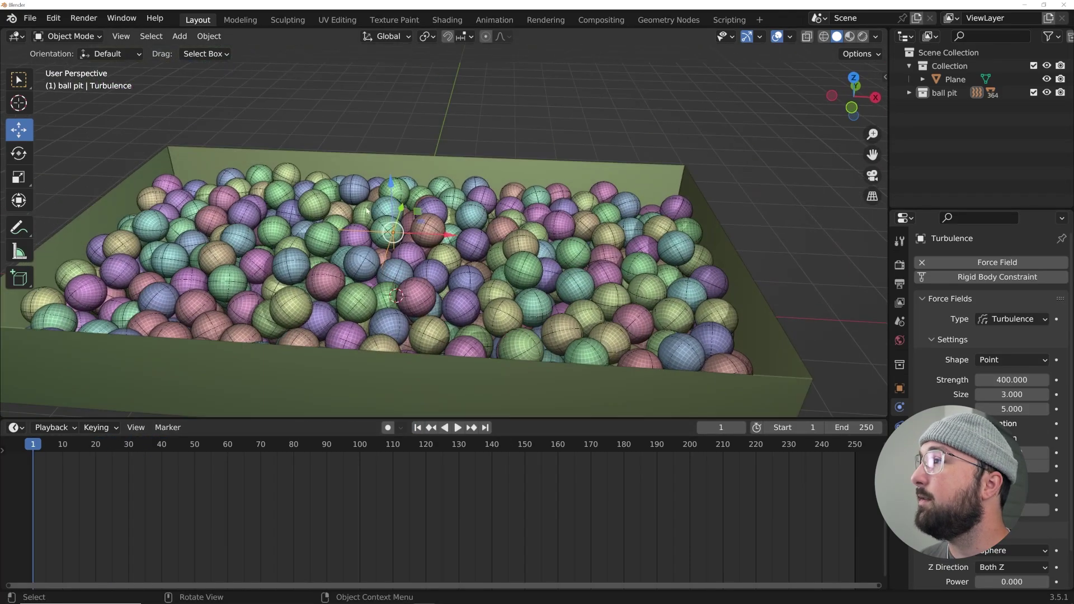
{"action": "key", "text": "m"}
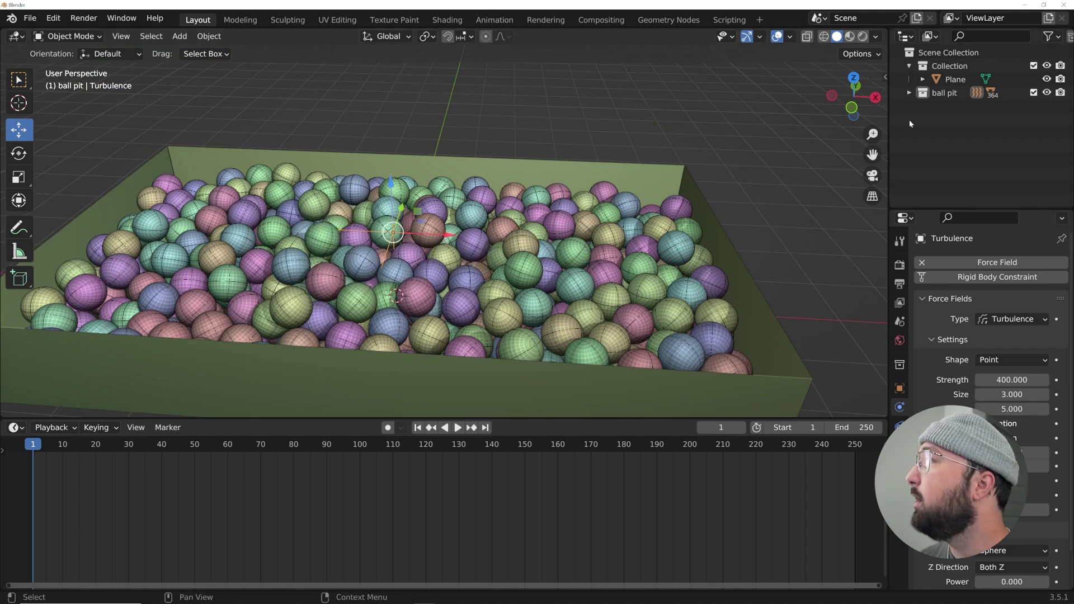
{"action": "key", "text": "m"}
{"action": "left_click", "coordinate": [470, 256]}
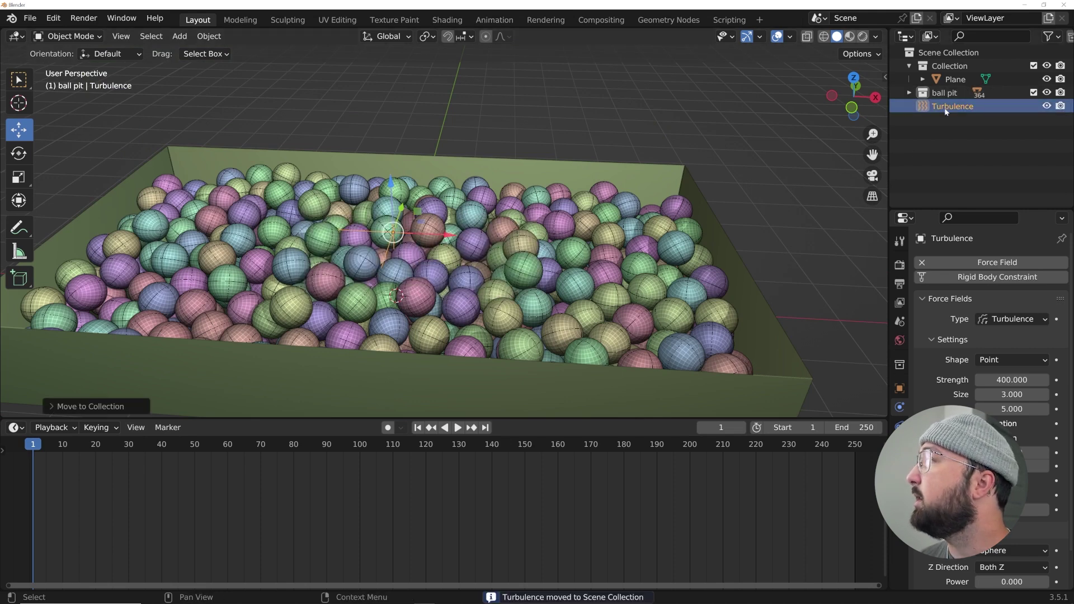
{"action": "left_click_drag", "start_coordinate": [945, 111], "coordinate": [951, 68]}
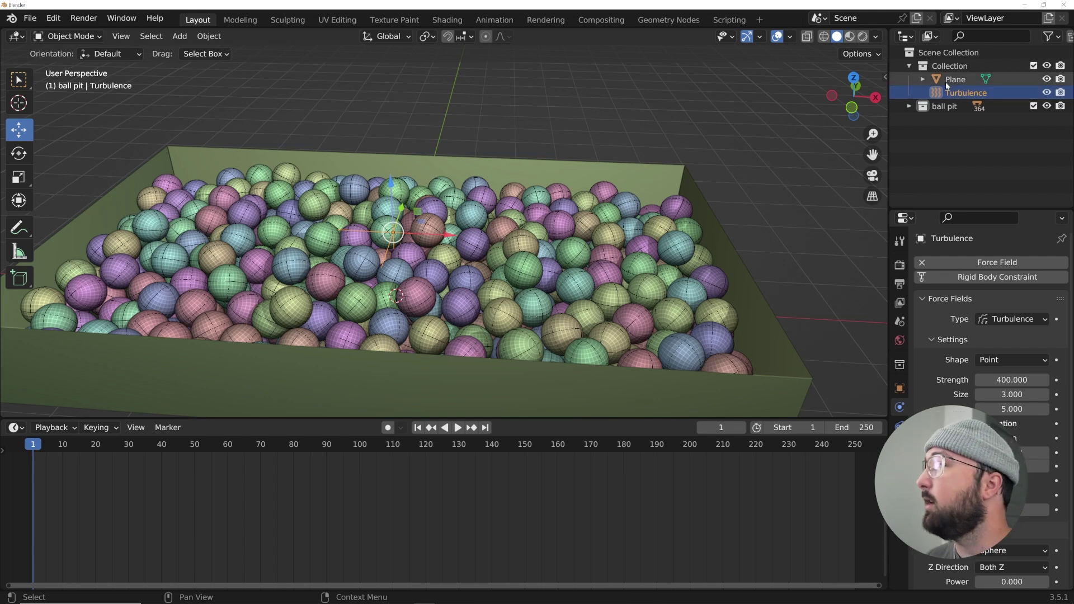
Step: Keyframe the turbulence Strength at 400 on frames 1 and 80
{"action": "middle_click_drag", "start_coordinate": [783, 206], "coordinate": [659, 255]}
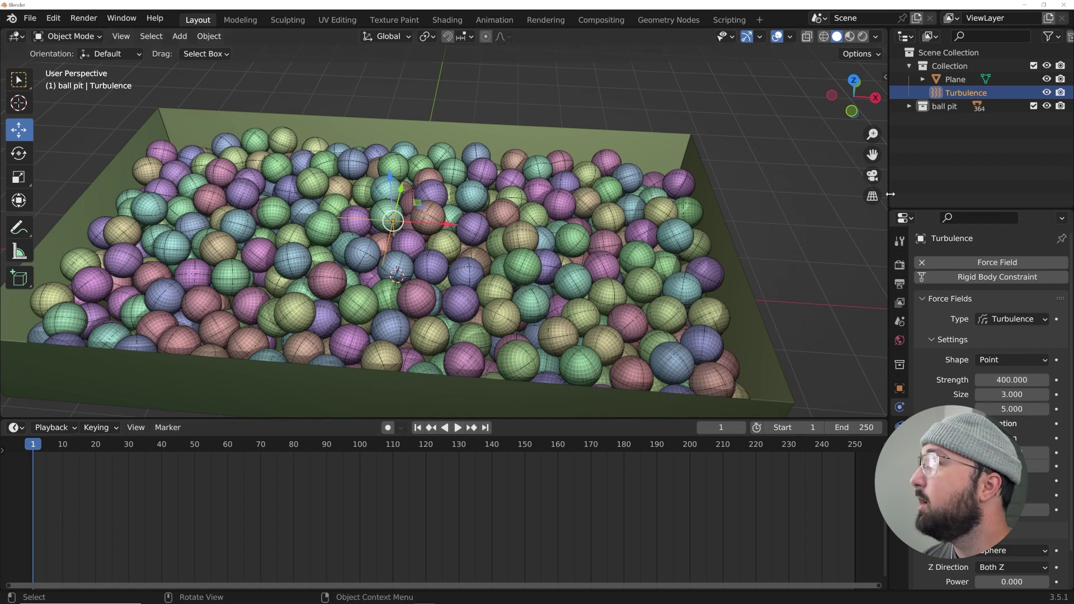
{"action": "left_click", "coordinate": [1056, 380]}
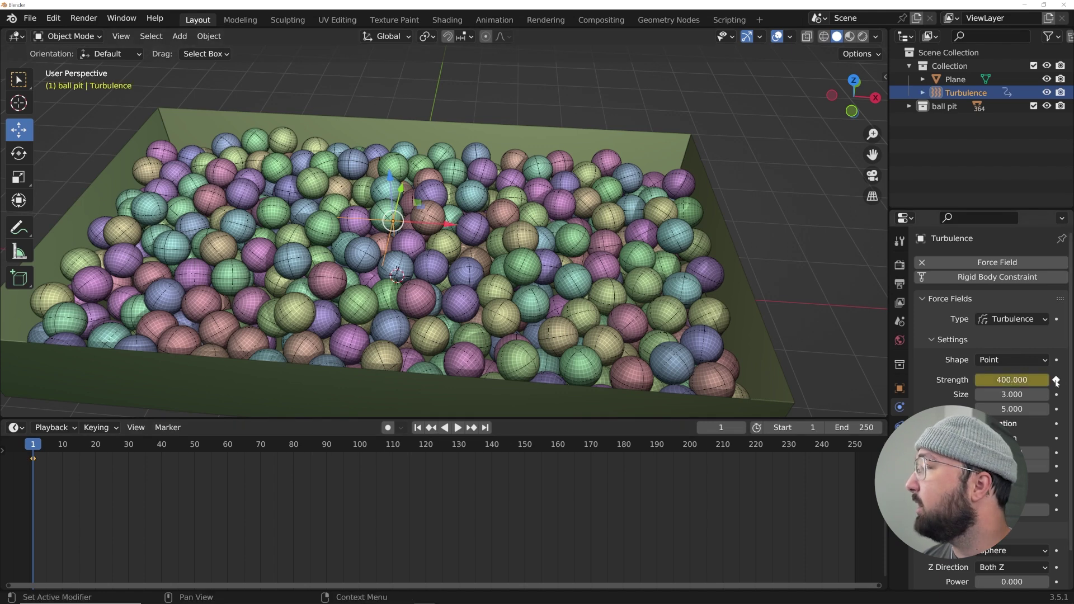
{"action": "left_click", "coordinate": [294, 447]}
{"action": "double_click", "coordinate": [1012, 380]}
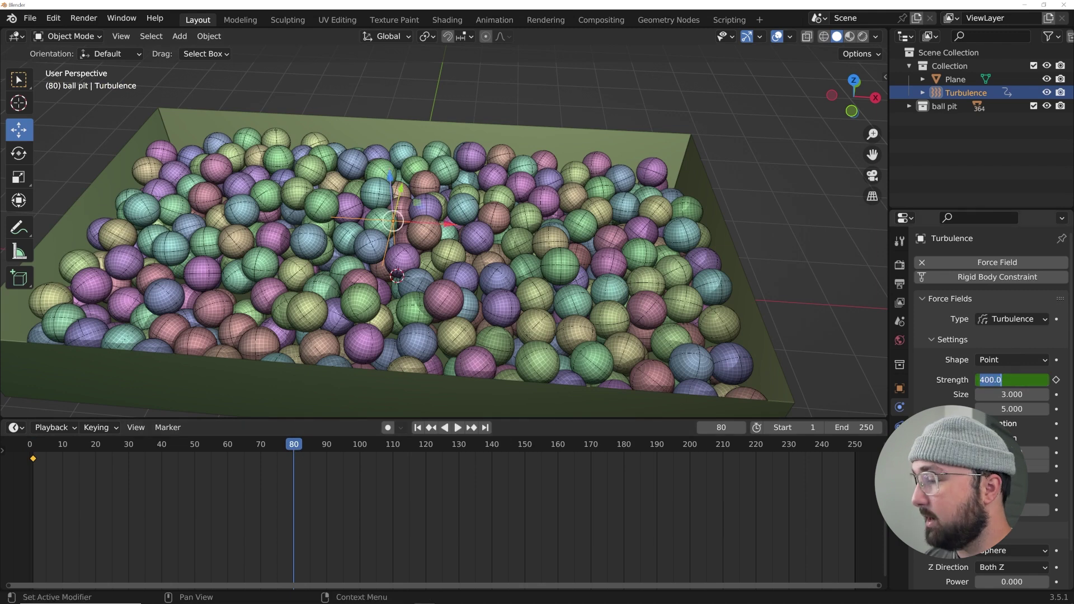
{"action": "key", "text": "Return"}
{"action": "left_click", "coordinate": [1056, 379]}
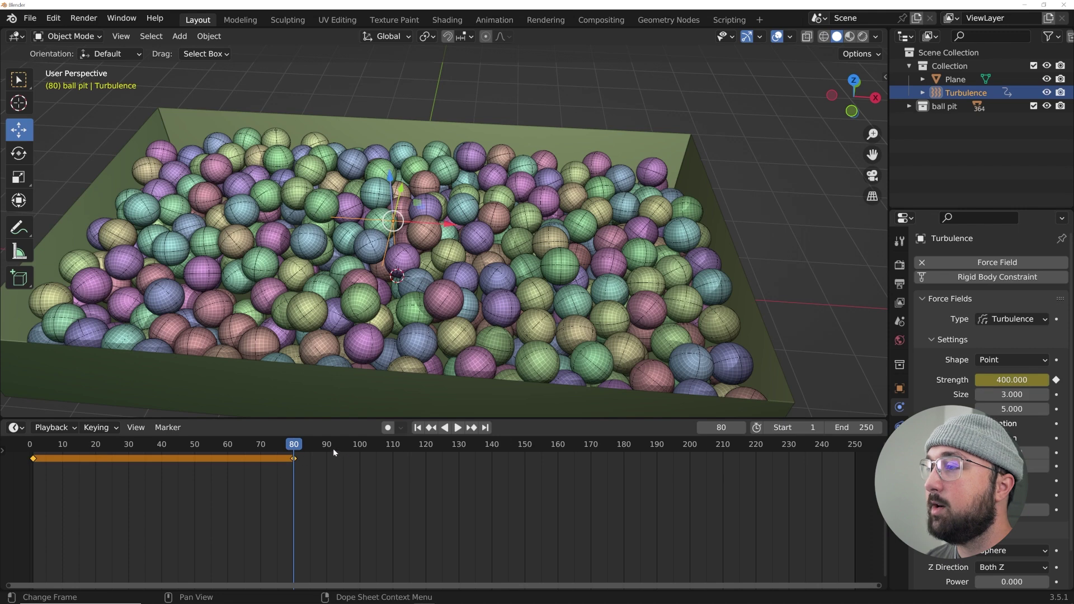
Step: Keyframe Strength 0 at frame 100, then play the animation from the start
{"action": "left_click_drag", "start_coordinate": [334, 448], "coordinate": [358, 451]}
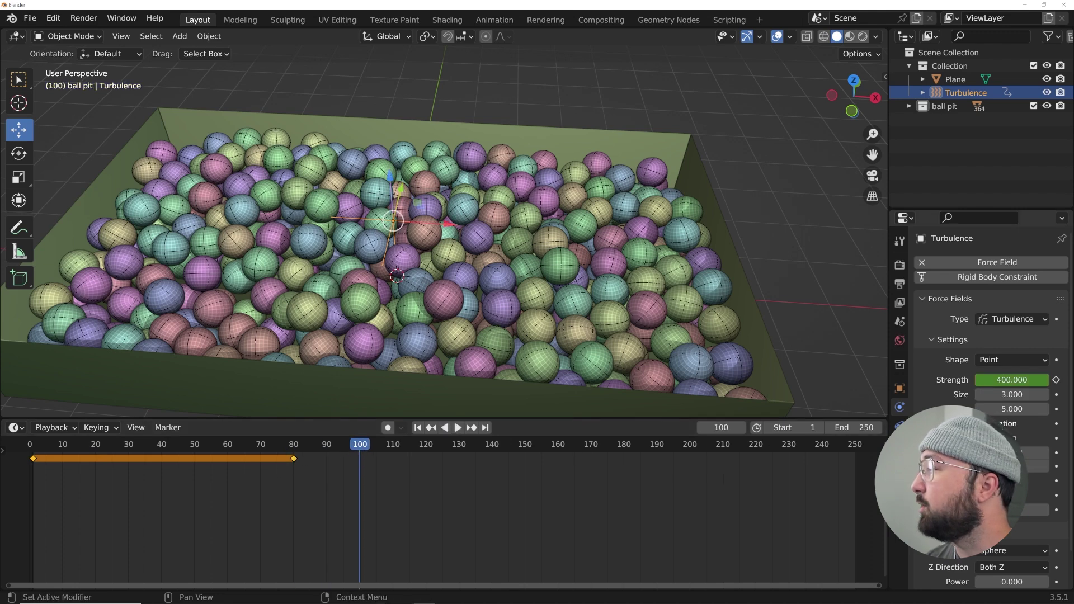
{"action": "double_click", "coordinate": [1030, 382]}
{"action": "type", "text": "0"}
{"action": "key", "text": "Return"}
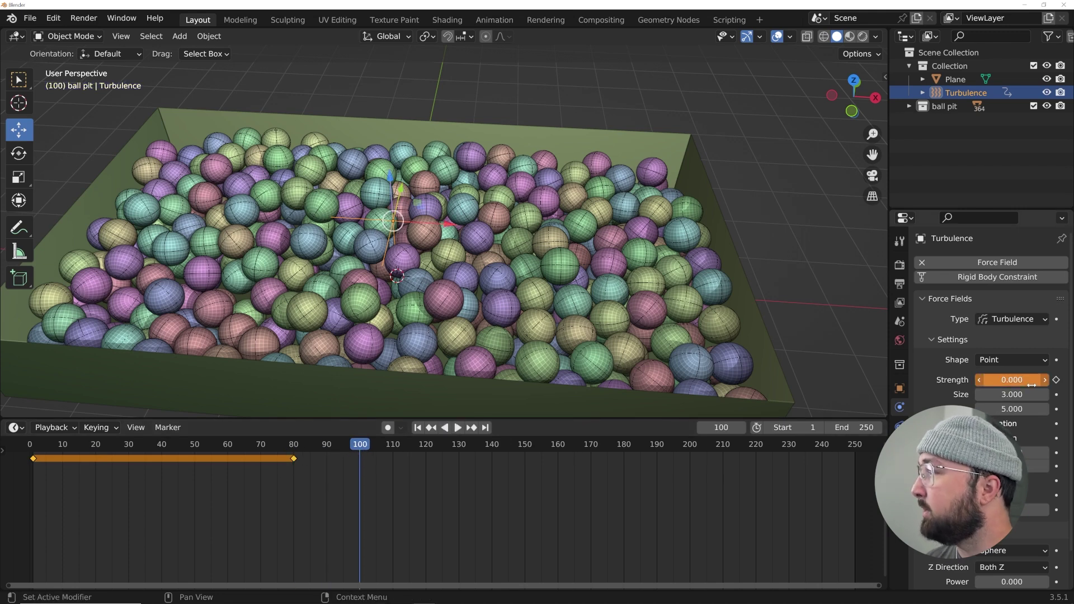
{"action": "key", "text": "i"}
{"action": "left_click", "coordinate": [417, 428]}
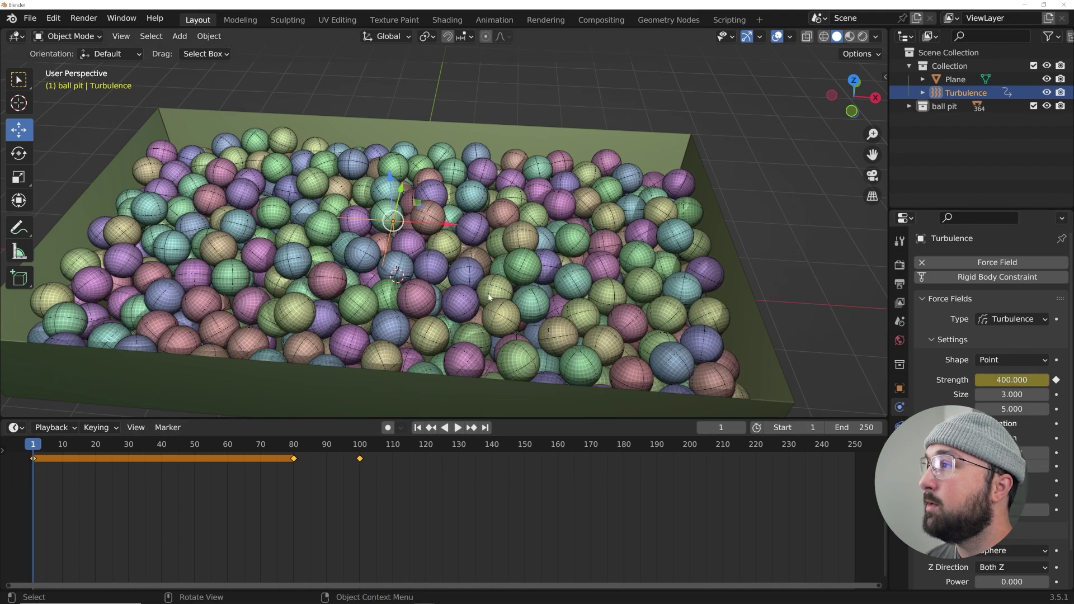
{"action": "left_click", "coordinate": [457, 427]}
Step: Stop playback, scrub to frame 220 and orbit to inspect the settled balls
{"action": "mouse_move", "coordinate": [470, 302]}
{"action": "middle_mouse_down"}
{"action": "mouse_move", "coordinate": [476, 336]}
{"action": "mouse_move", "coordinate": [480, 314]}
{"action": "middle_mouse_up"}
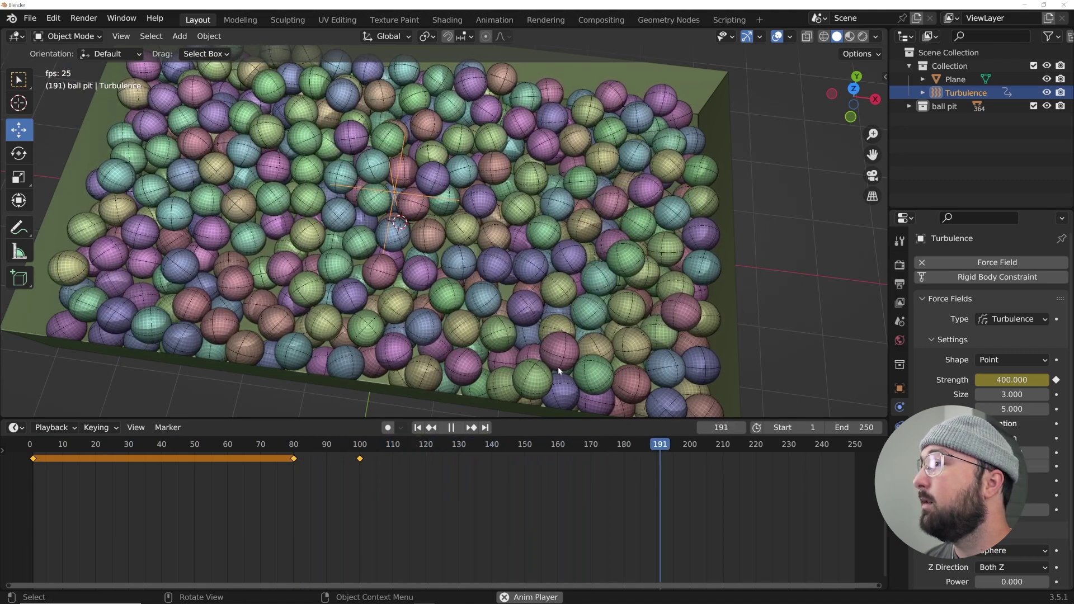
{"action": "key", "text": "space"}
{"action": "left_click_drag", "start_coordinate": [740, 451], "coordinate": [757, 447]}
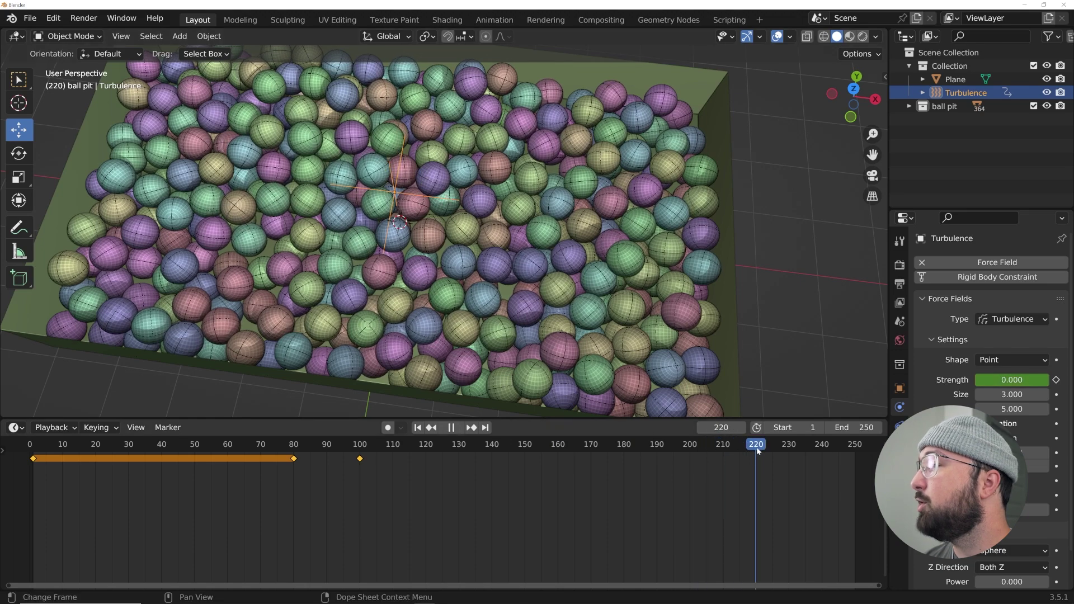
{"action": "middle_click_drag", "start_coordinate": [403, 184], "coordinate": [429, 228]}
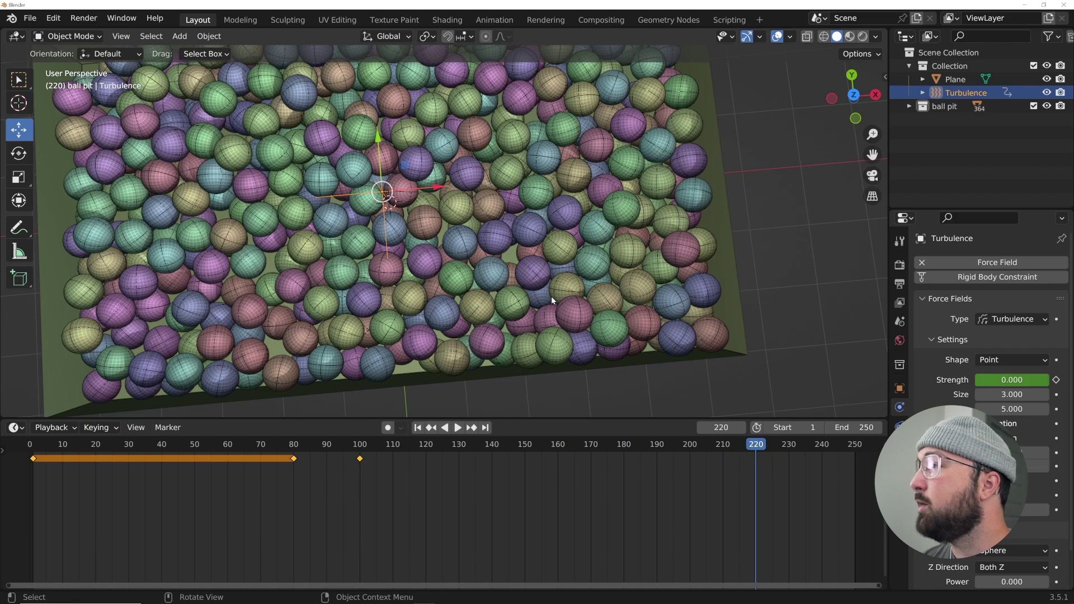
{"action": "middle_click_drag", "start_coordinate": [552, 300], "coordinate": [530, 184]}
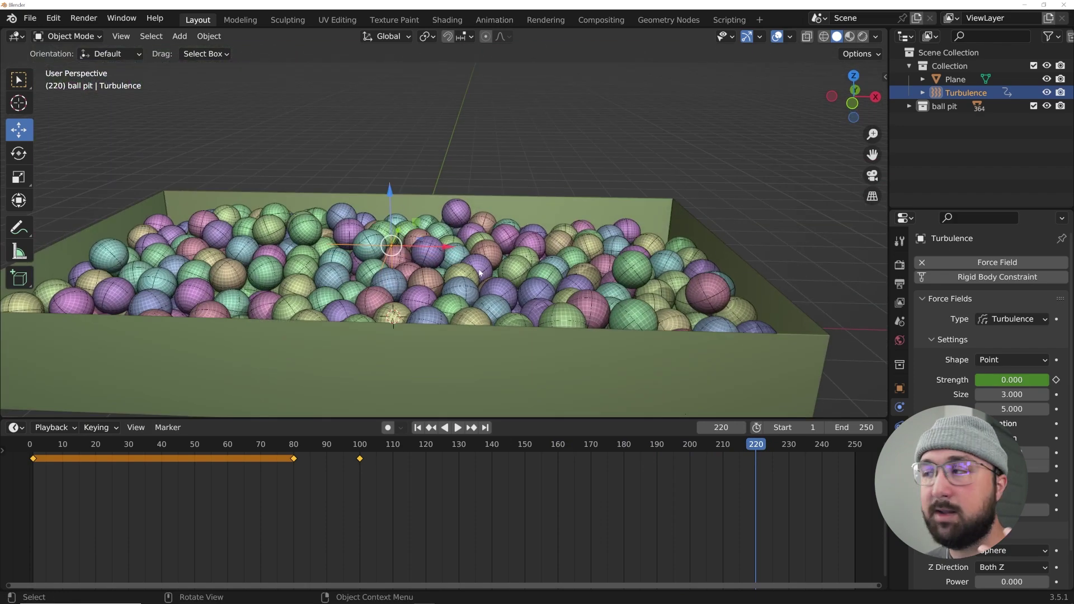
{"action": "scroll", "coordinate": [503, 319], "scroll_direction": "down", "scroll_amount": 3}
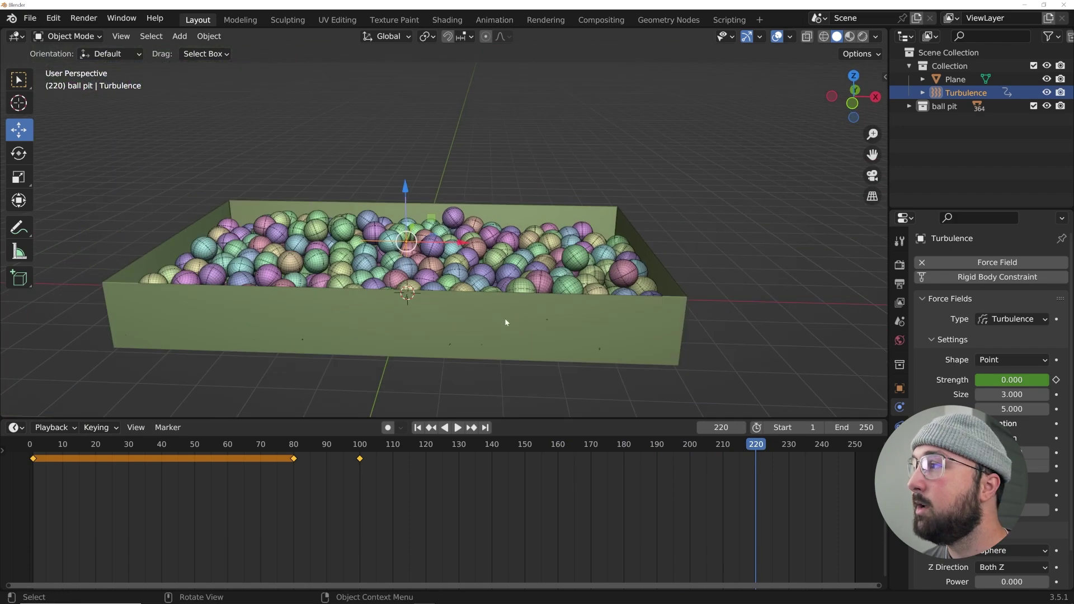
{"action": "left_click", "coordinate": [497, 319]}
Step: Hide the box Plane and select every mesh ball with Select All by Type
{"action": "key", "text": "h"}
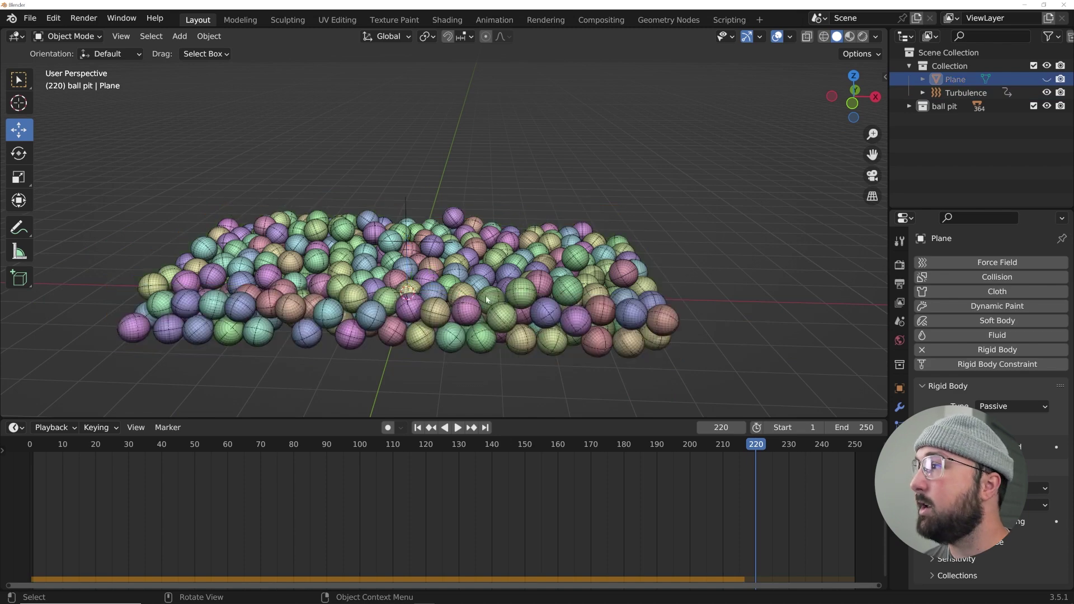
{"action": "left_click", "coordinate": [485, 300]}
{"action": "middle_click_drag", "start_coordinate": [486, 300], "coordinate": [459, 282]}
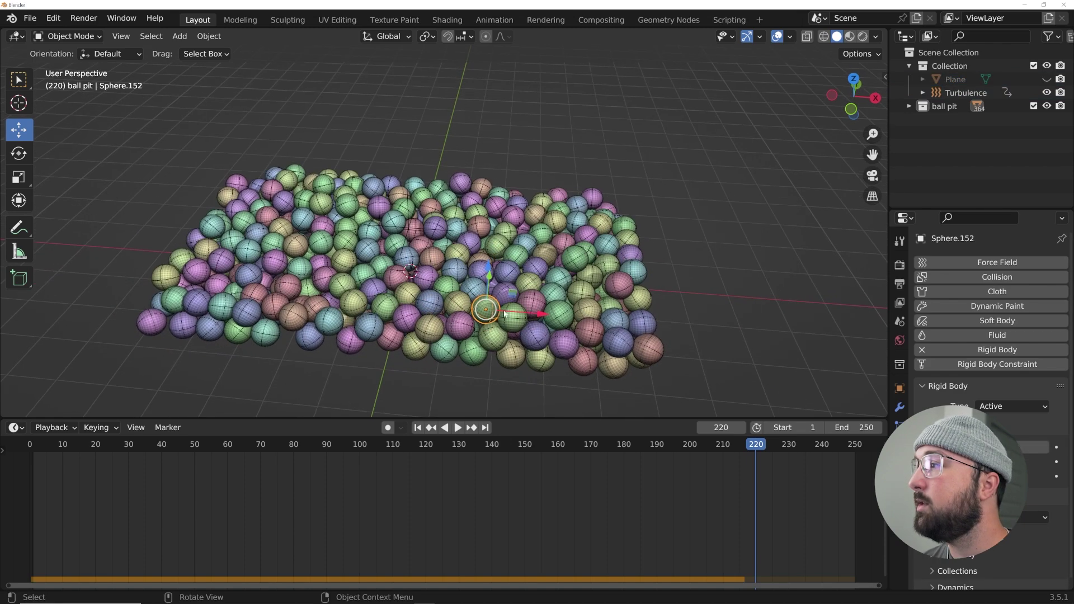
{"action": "left_click", "coordinate": [208, 36]}
{"action": "mouse_move", "coordinate": [143, 39]}
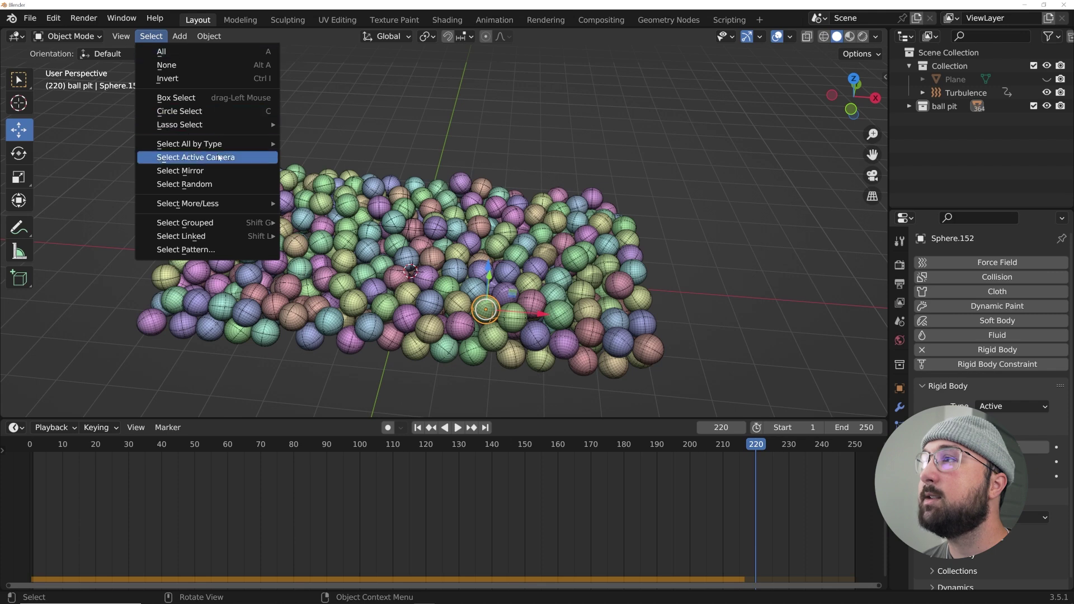
{"action": "mouse_move", "coordinate": [218, 146]}
{"action": "left_click", "coordinate": [316, 144]}
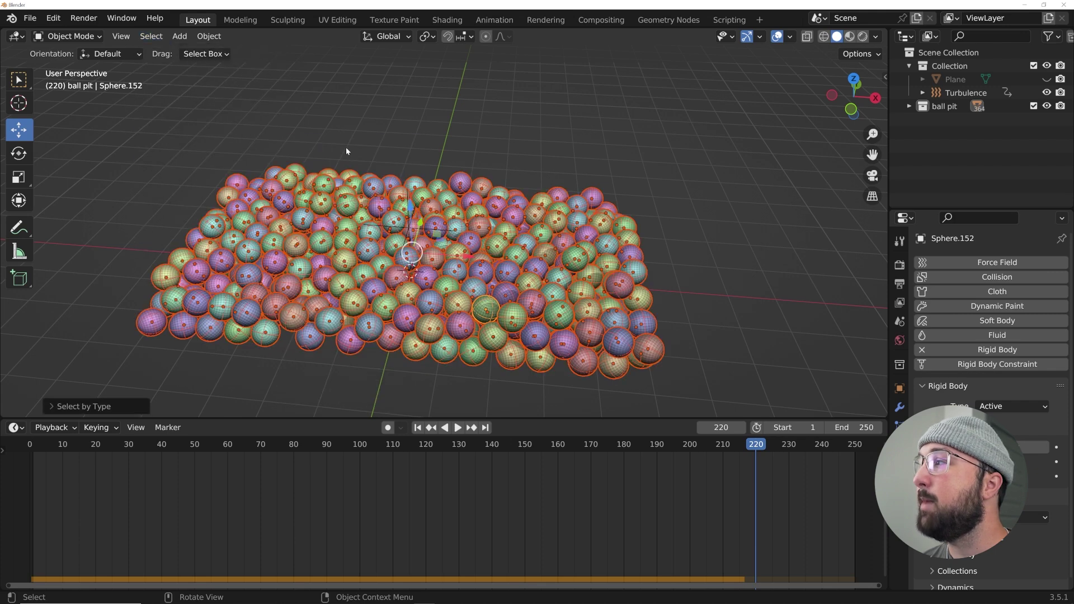
Step: Bake the balls' rigid body motion to keyframes with End Frame 220
{"action": "key", "text": "F3"}
{"action": "key", "text": "BackSpace"}
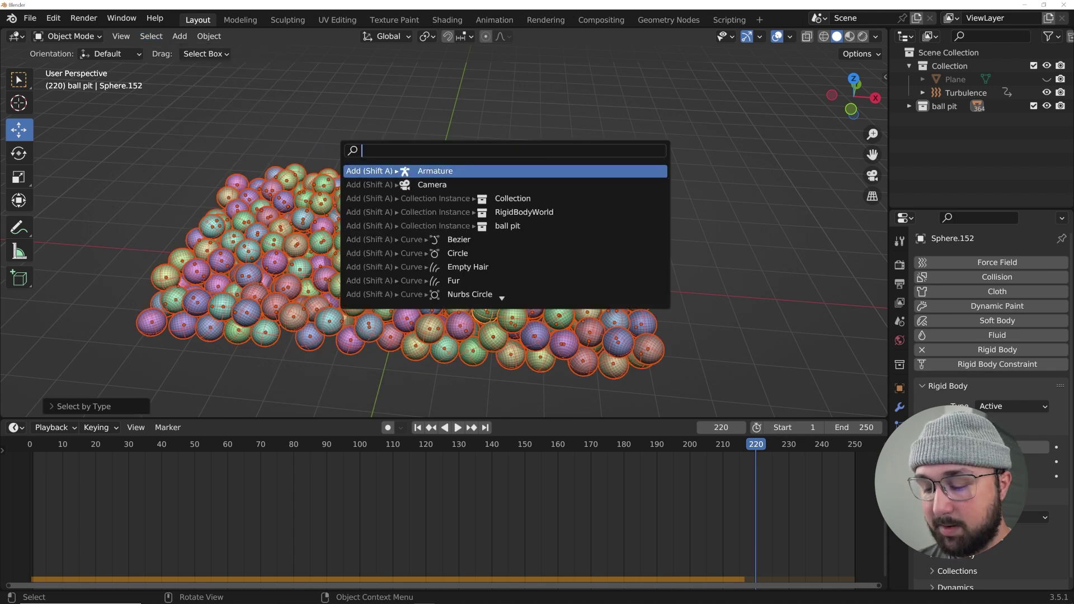
{"action": "type", "text": "bake to k"}
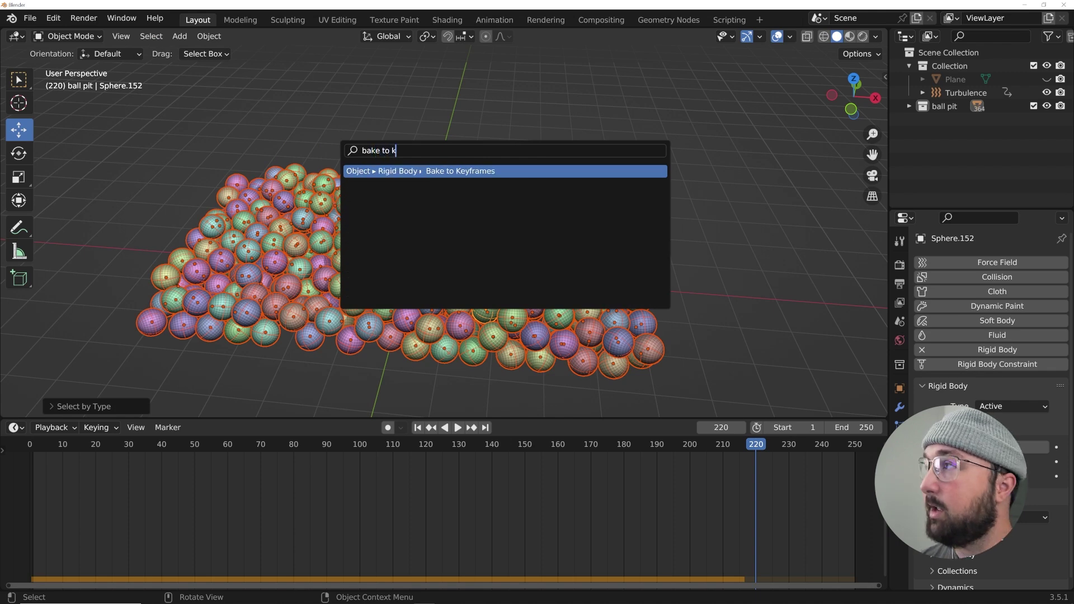
{"action": "key", "text": "Return"}
{"action": "key", "text": "Tab"}
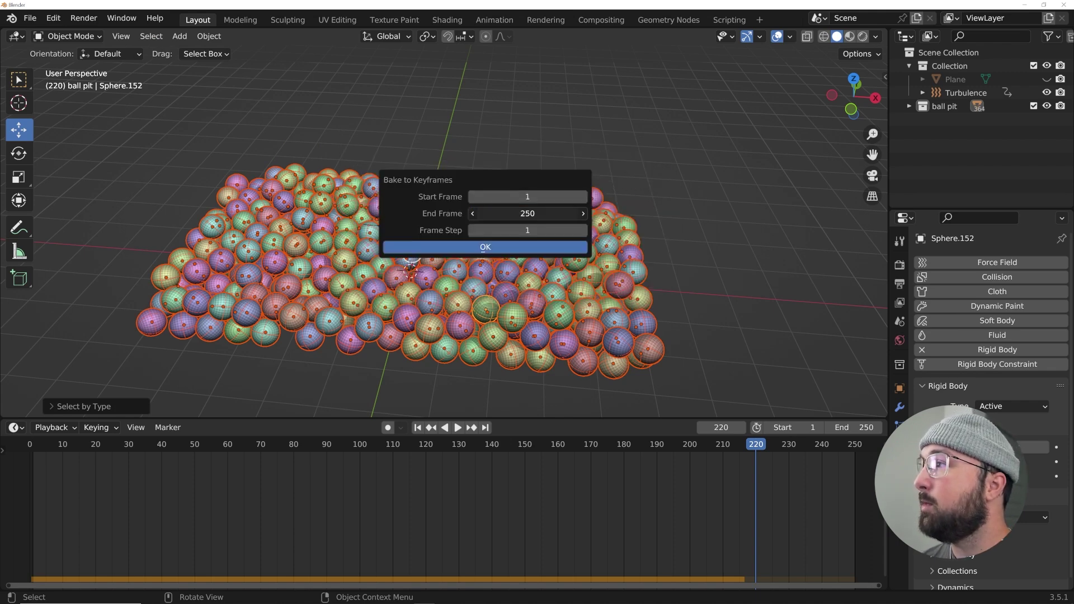
{"action": "type", "text": "220"}
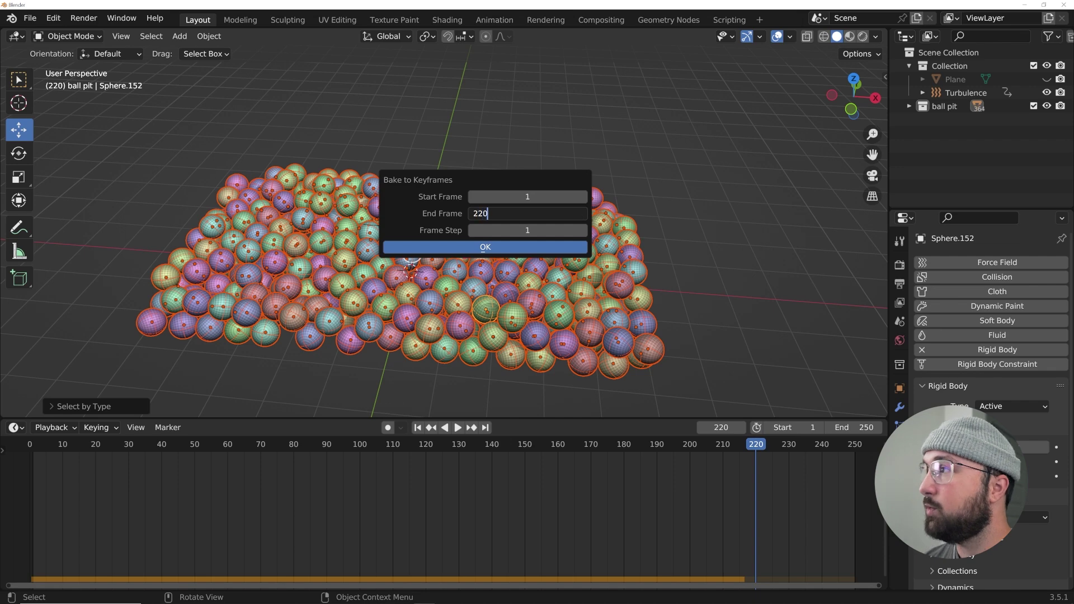
{"action": "key", "text": "Return"}
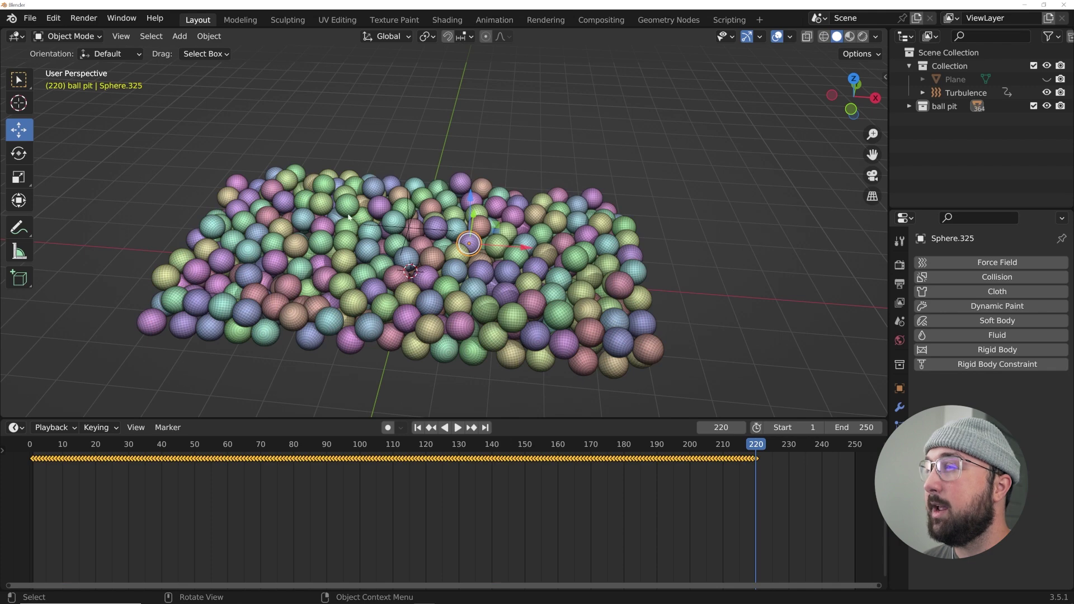
Step: Replay the baked ball animation from frame 1 in a top-down view, then stop it
{"action": "middle_click_drag", "start_coordinate": [348, 216], "coordinate": [351, 254]}
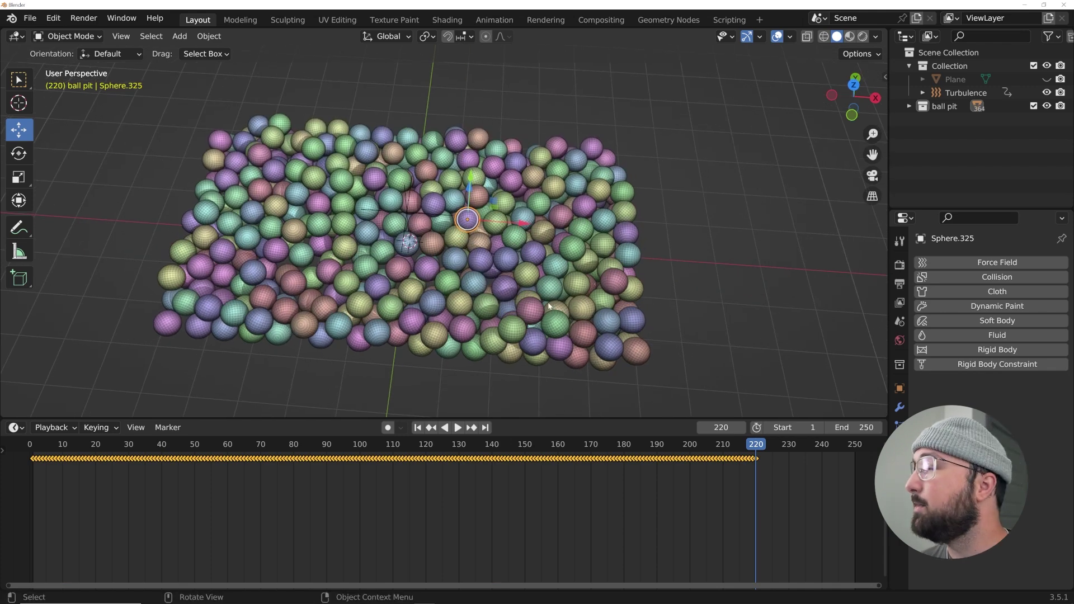
{"action": "left_click", "coordinate": [417, 428]}
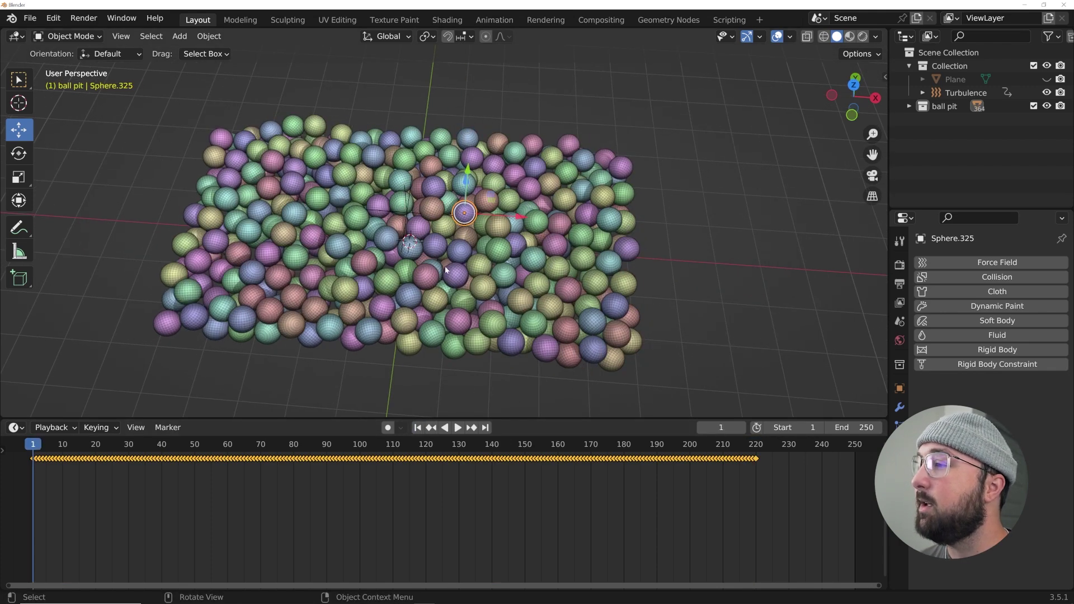
{"action": "key", "text": "space"}
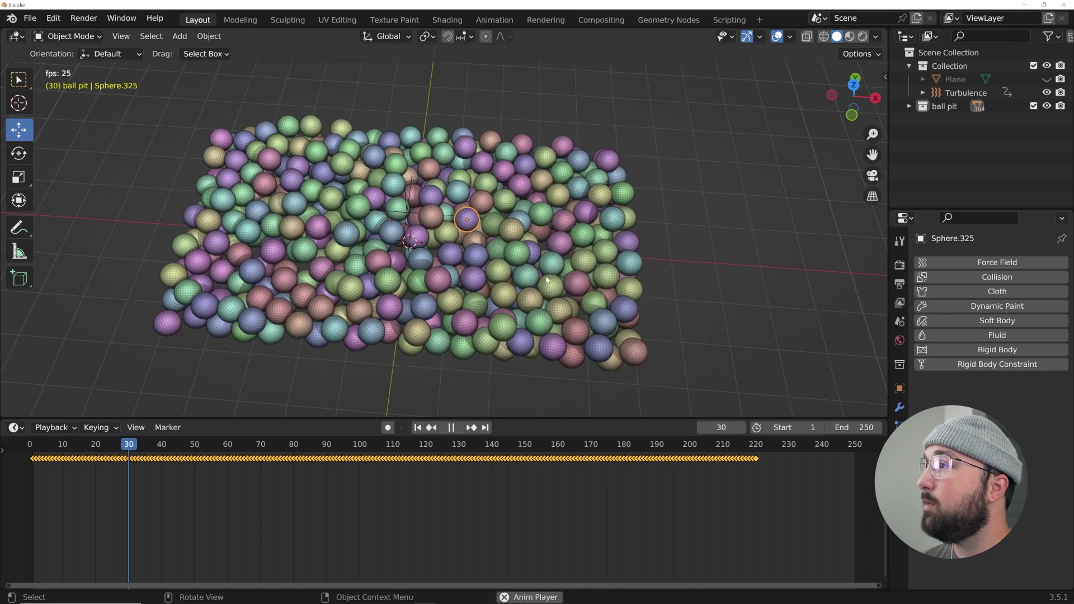
{"action": "middle_click_drag", "start_coordinate": [412, 213], "coordinate": [465, 227]}
{"action": "key", "text": "space"}
Step: Play the animation again and select individual balls in the pit
{"action": "key", "text": "space"}
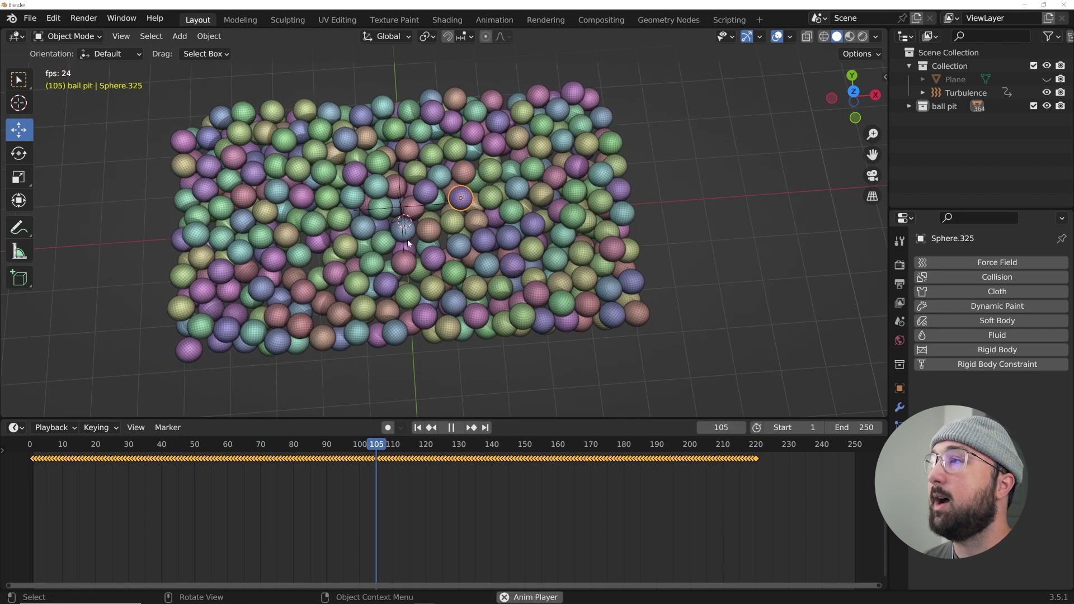
{"action": "key", "text": "space"}
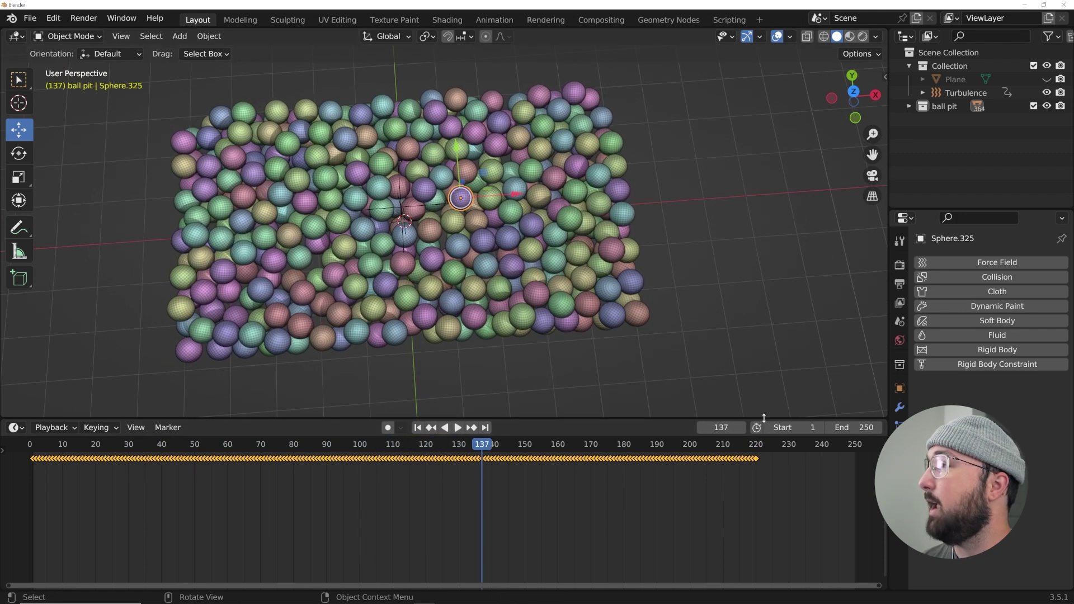
{"action": "left_click", "coordinate": [483, 241]}
{"action": "left_click", "coordinate": [899, 388]}
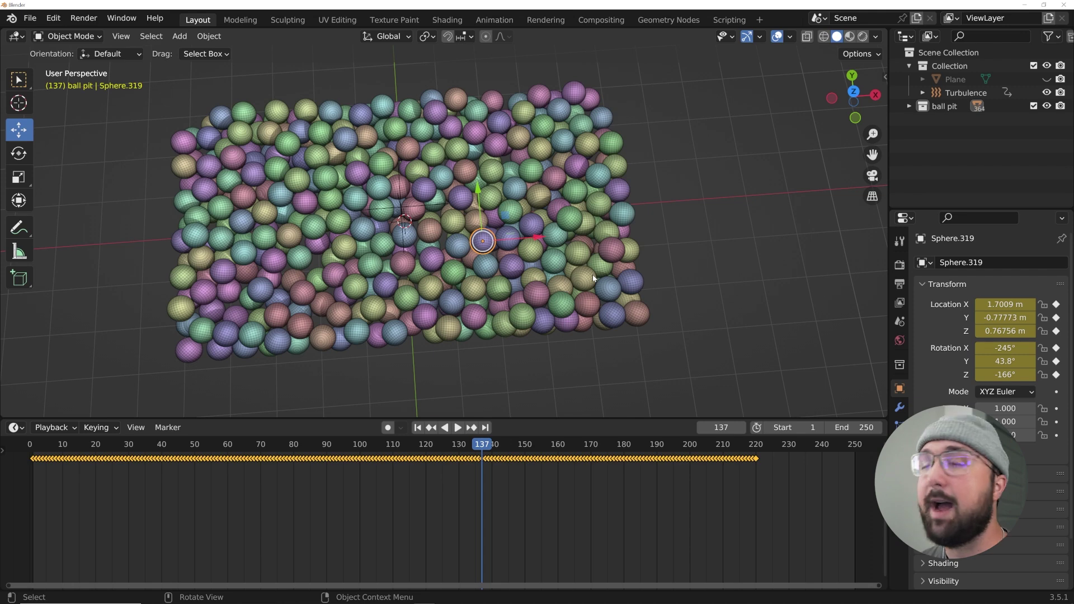
Step: Rewind to frame 1 and unhide the box Plane surrounding the balls
{"action": "left_click", "coordinate": [417, 428]}
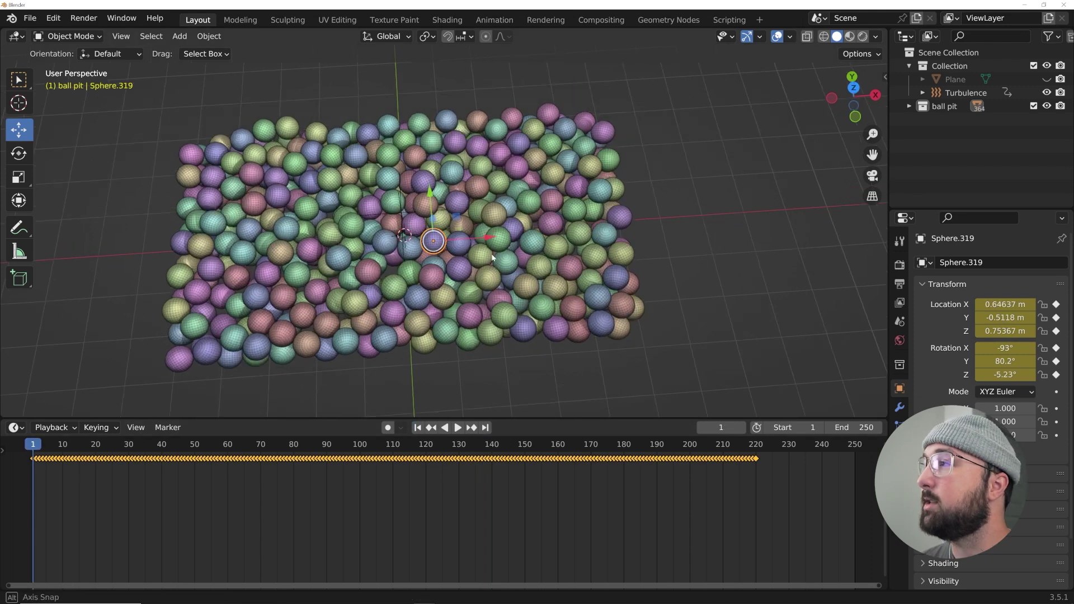
{"action": "left_click", "coordinate": [1046, 79]}
{"action": "middle_click_drag", "start_coordinate": [565, 235], "coordinate": [581, 226]}
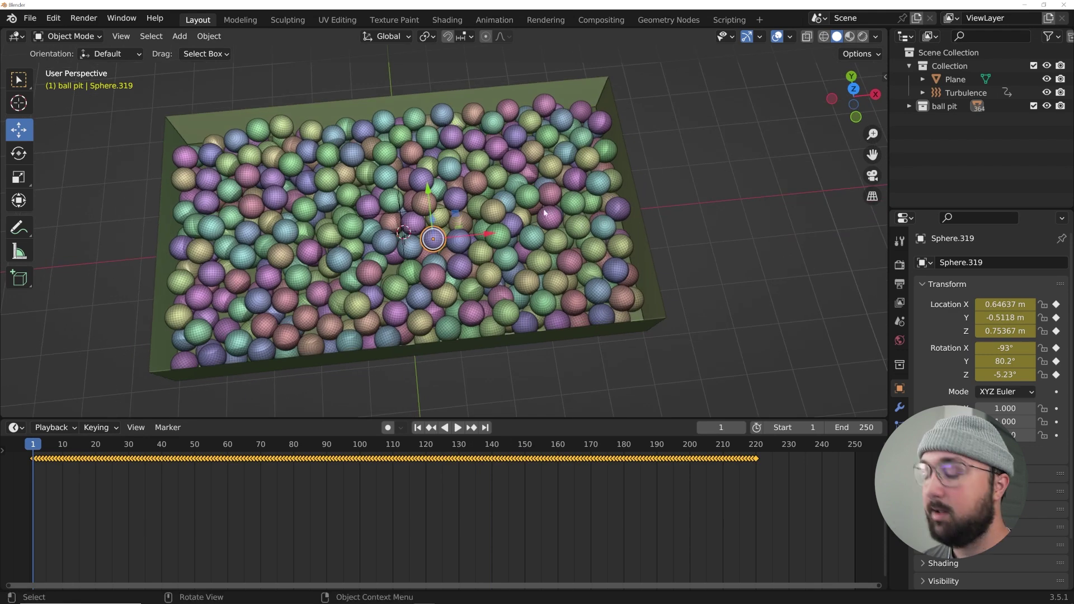
{"action": "middle_click_drag", "start_coordinate": [414, 215], "coordinate": [442, 257]}
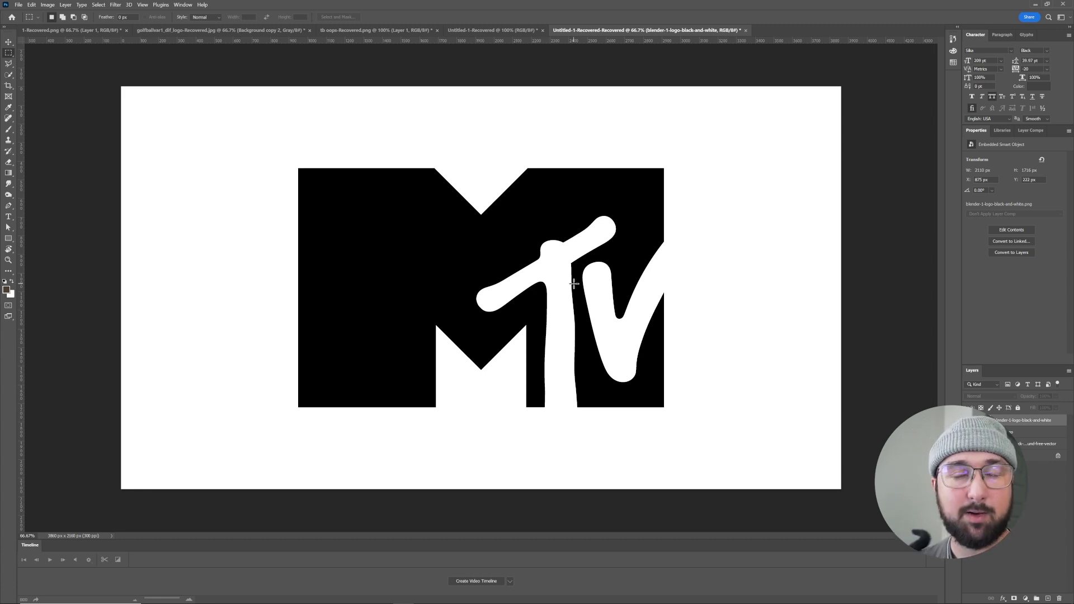
{"action": "key", "text": "v"}
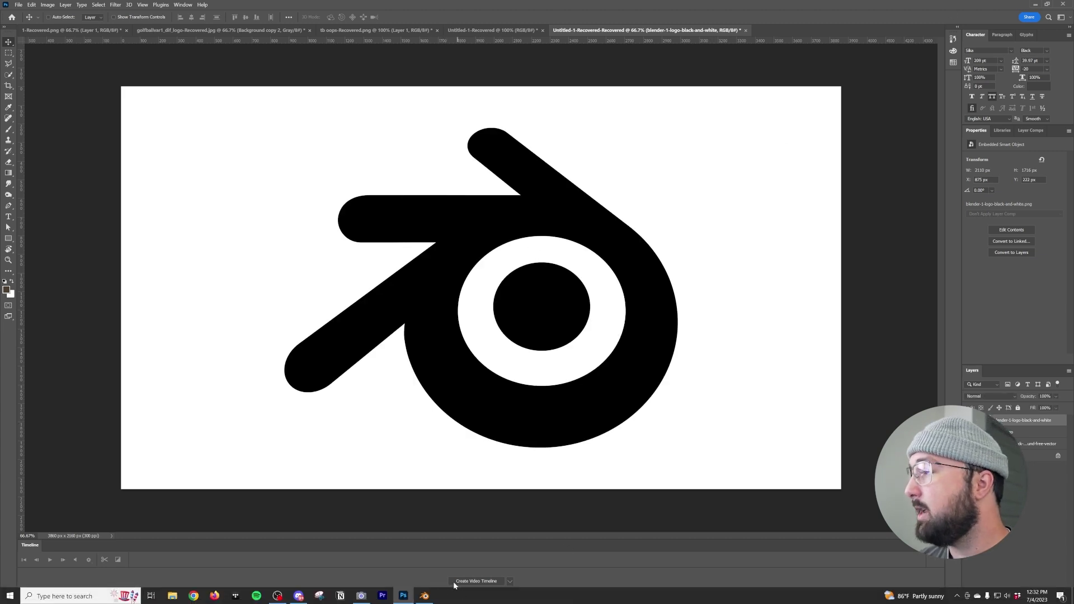
{"action": "left_click", "coordinate": [425, 596]}
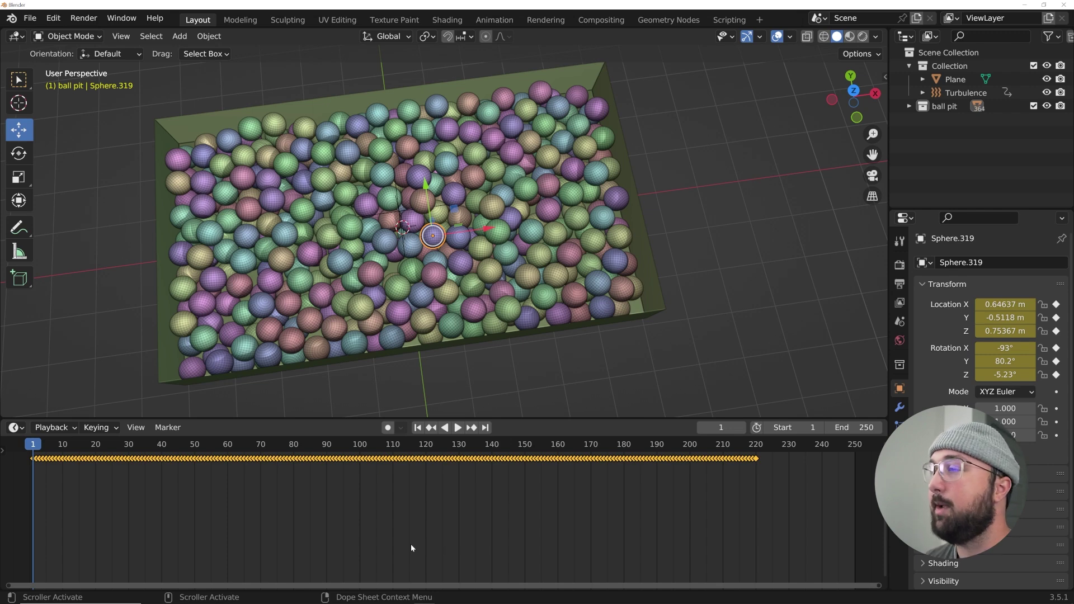
Step: In the Shading workspace, create a new ball material with a black Base Color
{"action": "middle_click_drag", "start_coordinate": [434, 288], "coordinate": [437, 226]}
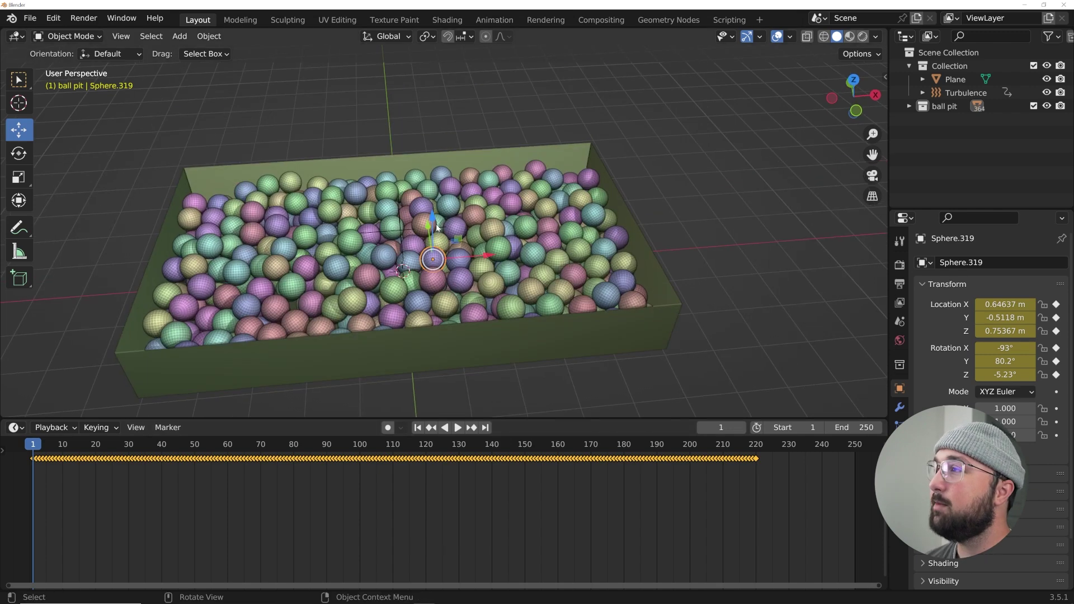
{"action": "scroll", "coordinate": [435, 261], "scroll_direction": "up", "scroll_amount": 2}
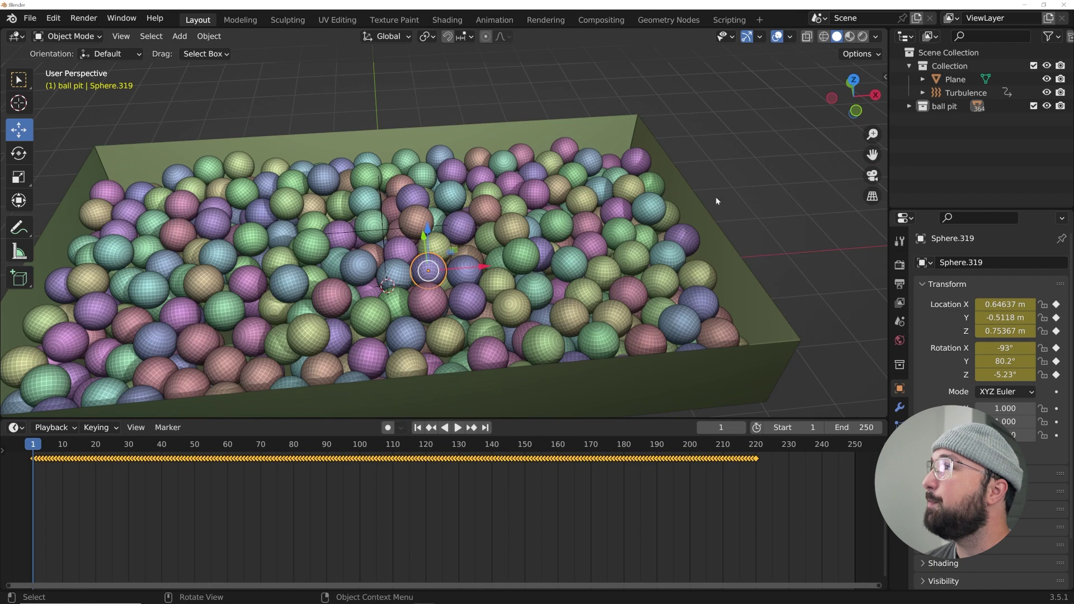
{"action": "left_click", "coordinate": [447, 19]}
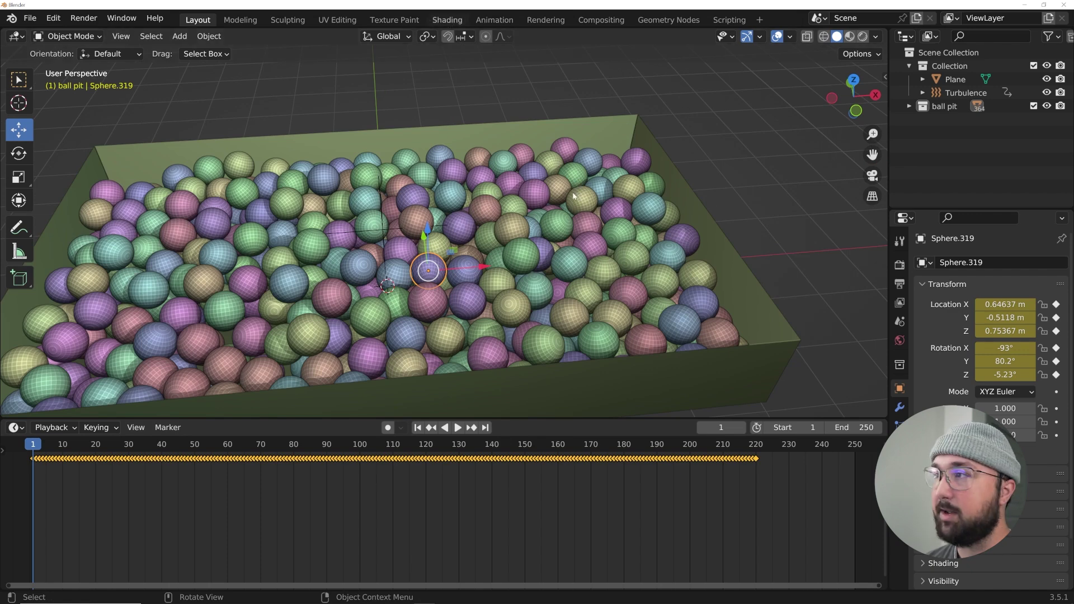
{"action": "scroll", "coordinate": [601, 243], "scroll_direction": "up", "scroll_amount": 3}
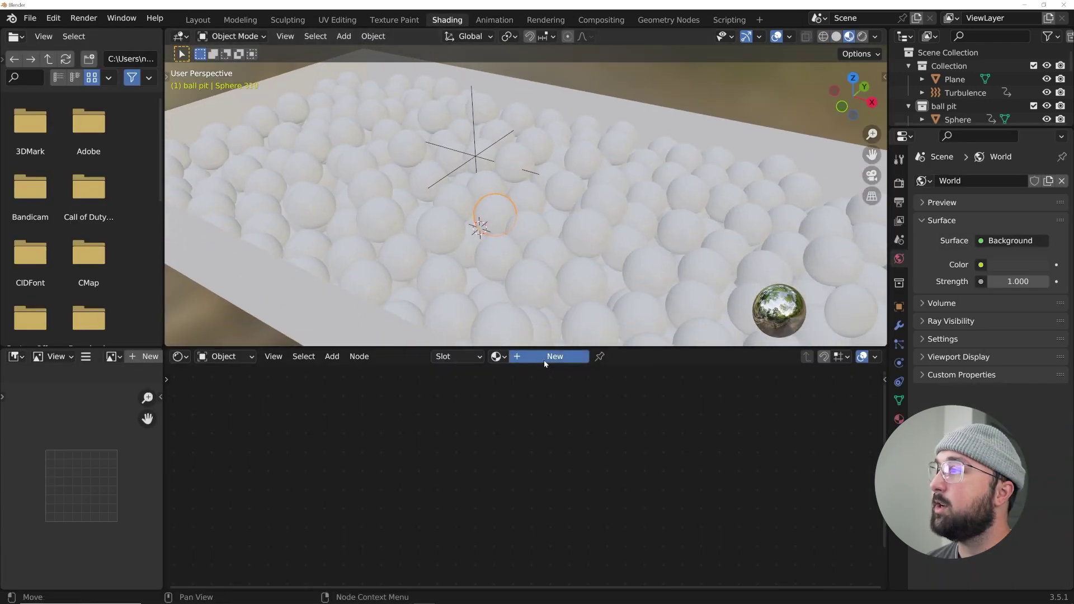
{"action": "left_click", "coordinate": [547, 356]}
{"action": "scroll", "coordinate": [493, 408], "scroll_direction": "down", "scroll_amount": 2}
{"action": "left_click", "coordinate": [542, 380]}
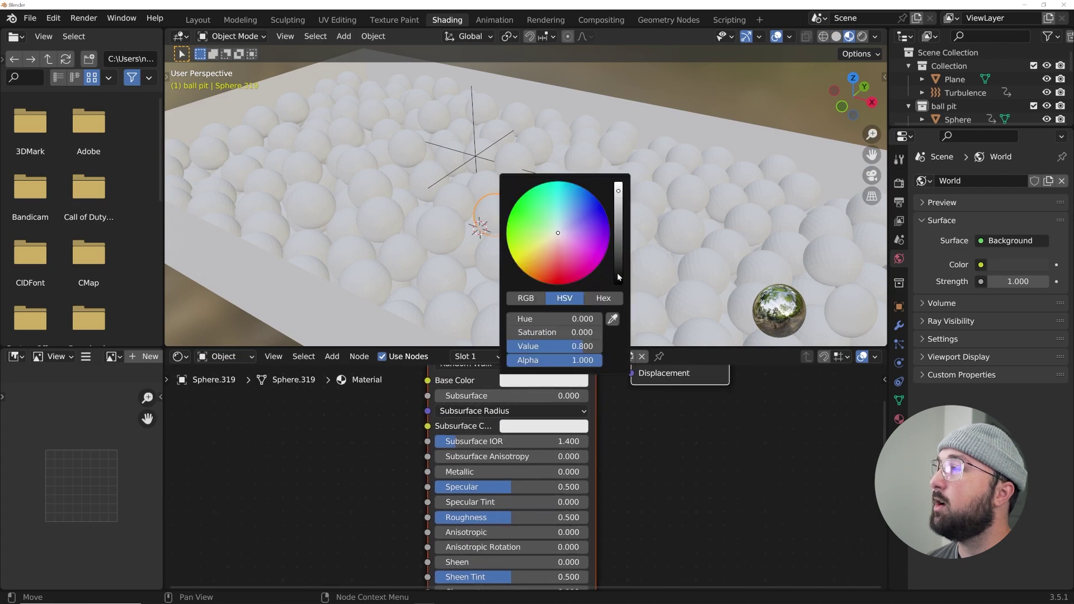
{"action": "left_click_drag", "start_coordinate": [616, 273], "coordinate": [617, 346]}
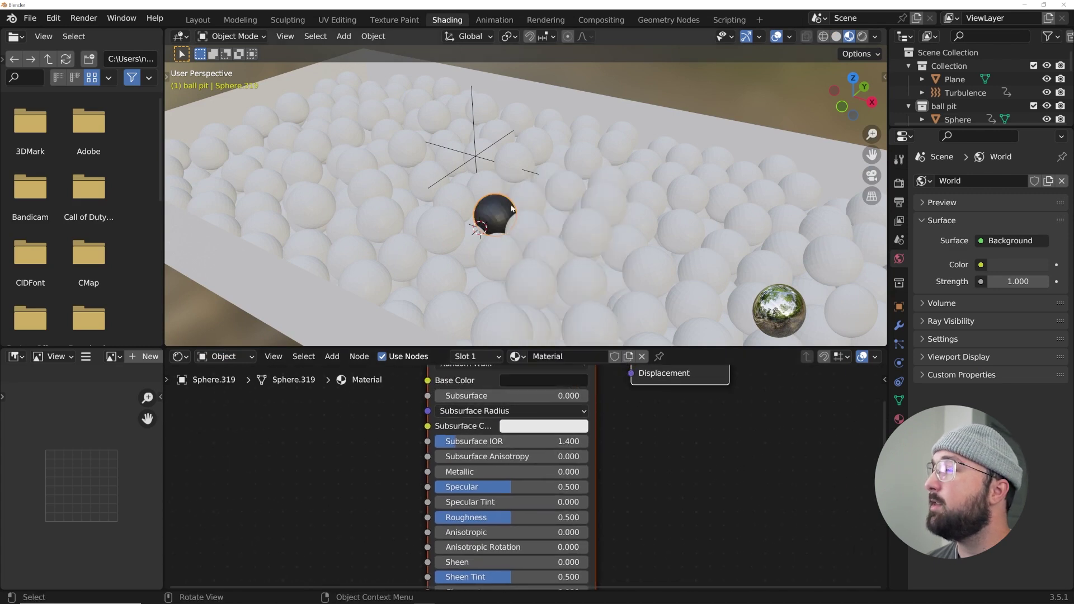
Step: Select every ball in the ball pit collection and link them all to that material
{"action": "right_click", "coordinate": [944, 107]}
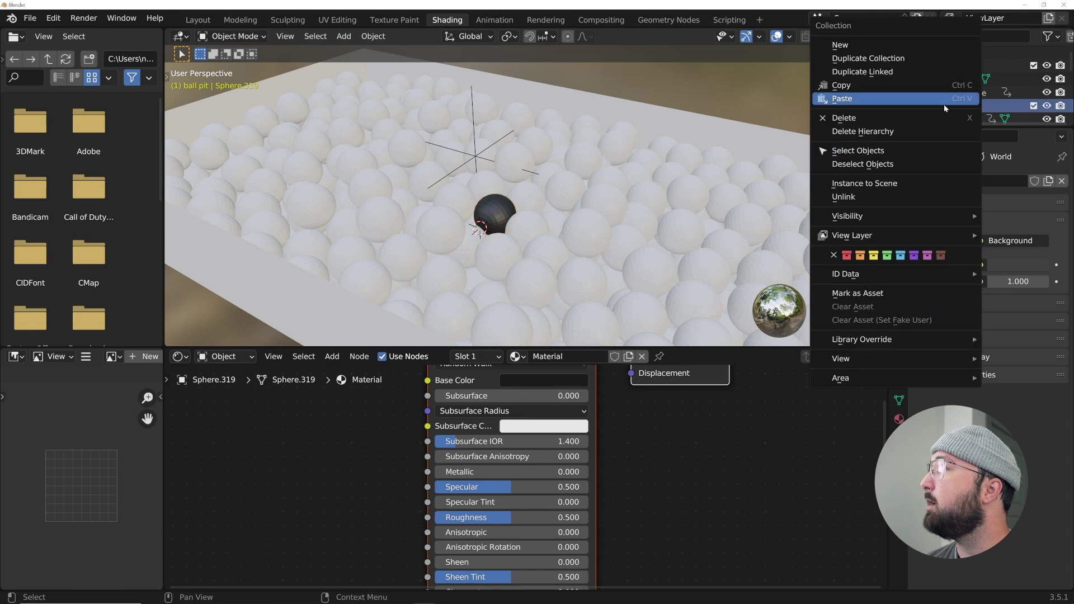
{"action": "left_click", "coordinate": [853, 147]}
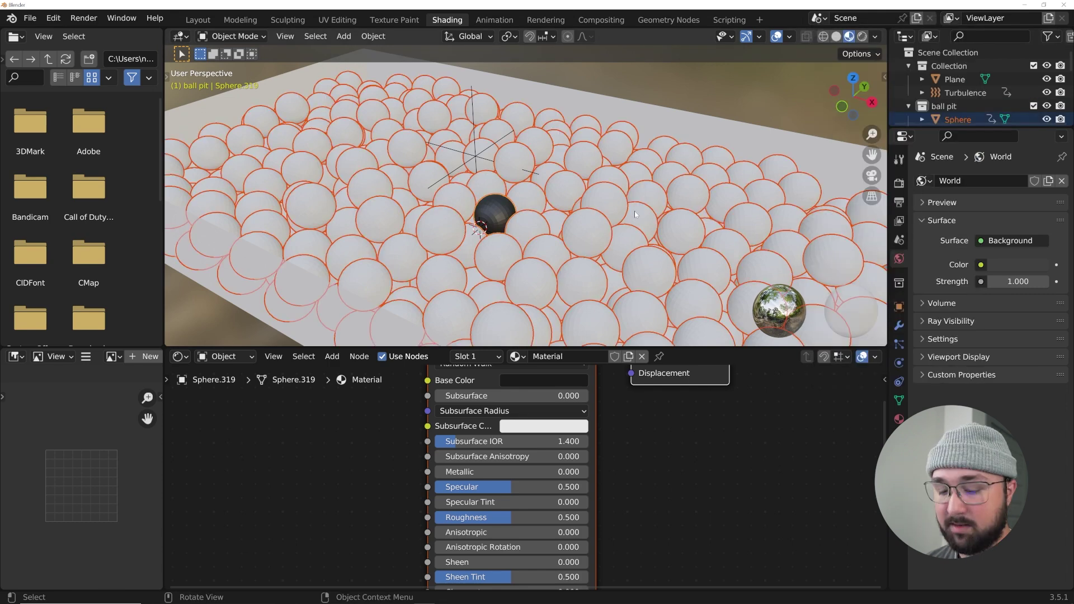
{"action": "key", "text": "ctrl+l"}
{"action": "mouse_move", "coordinate": [636, 214]}
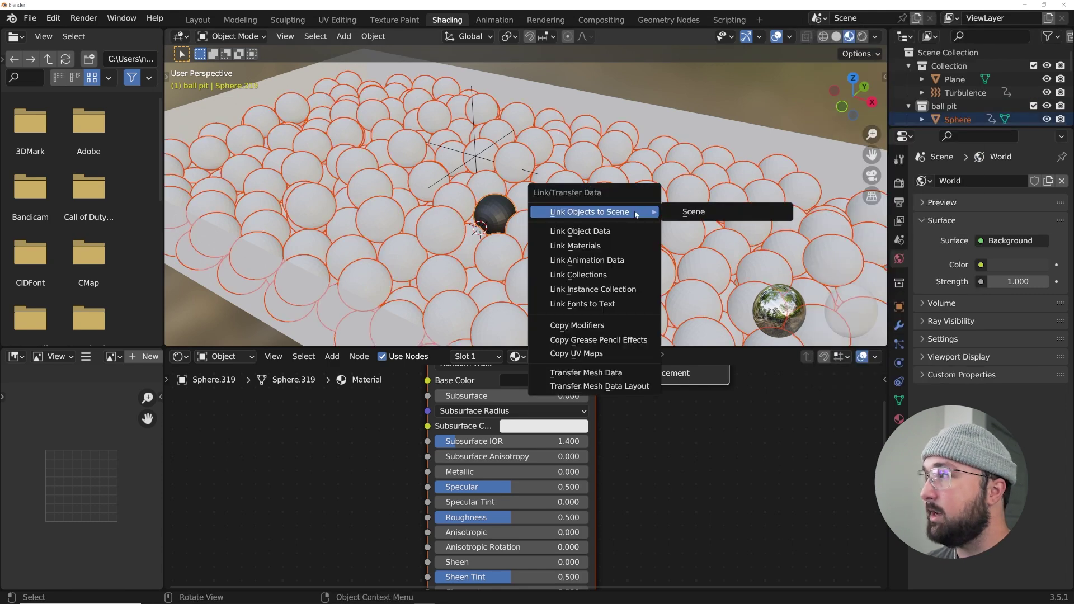
{"action": "left_click", "coordinate": [575, 246]}
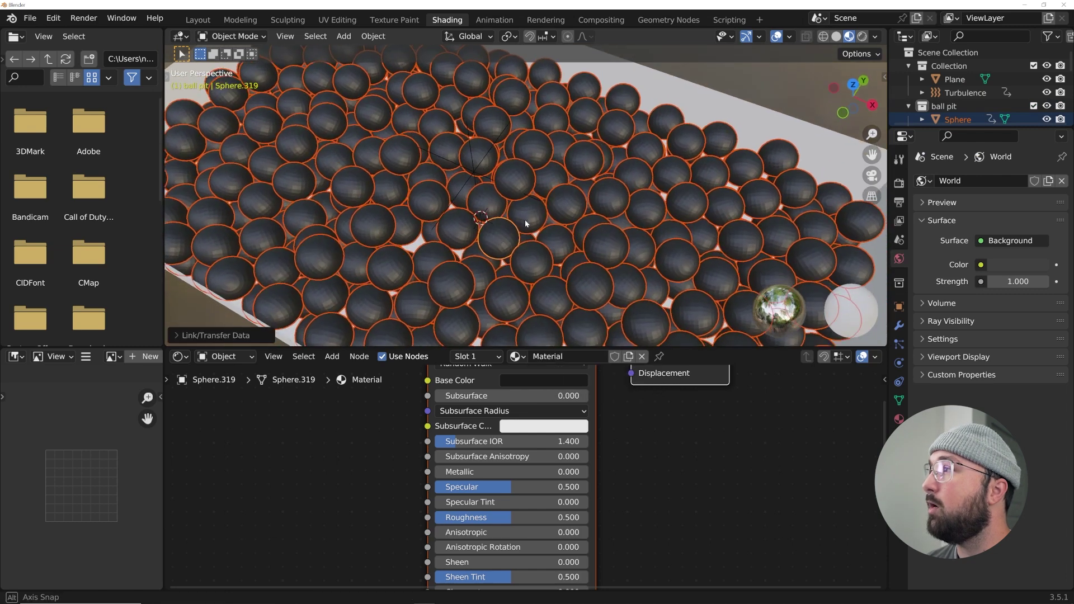
Step: Shade all the balls smooth and view the pit straight from the top
{"action": "middle_click_drag", "start_coordinate": [524, 224], "coordinate": [587, 212]}
{"action": "right_click", "coordinate": [579, 168]}
{"action": "left_click", "coordinate": [577, 157]}
{"action": "key", "text": "grave"}
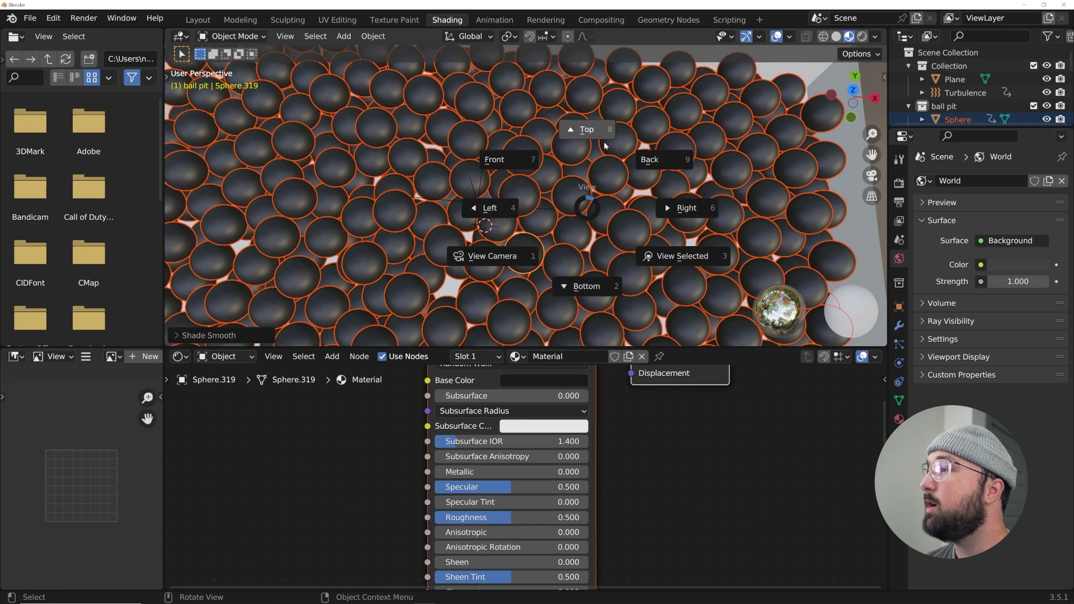
{"action": "left_click", "coordinate": [584, 127]}
Step: Enlarge the node editor and add Texture Coordinate, Mapping and Image Texture nodes feeding Base Color
{"action": "scroll", "coordinate": [456, 419], "scroll_direction": "down", "scroll_amount": 2}
{"action": "scroll", "coordinate": [470, 414], "scroll_direction": "up", "scroll_amount": 2}
{"action": "scroll", "coordinate": [482, 411], "scroll_direction": "down", "scroll_amount": 2}
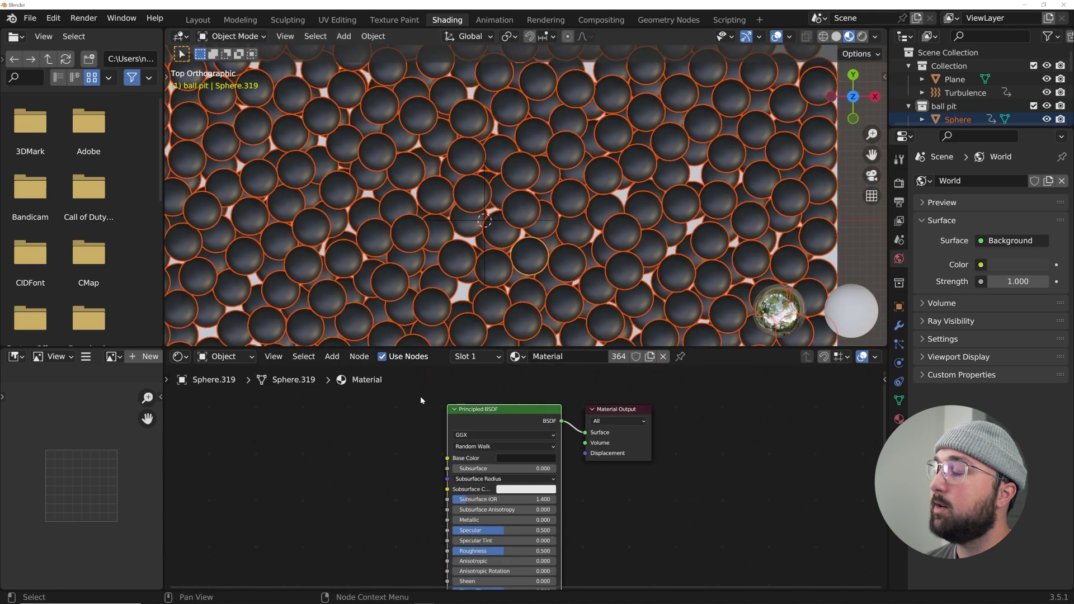
{"action": "left_click_drag", "start_coordinate": [167, 354], "coordinate": [123, 356]}
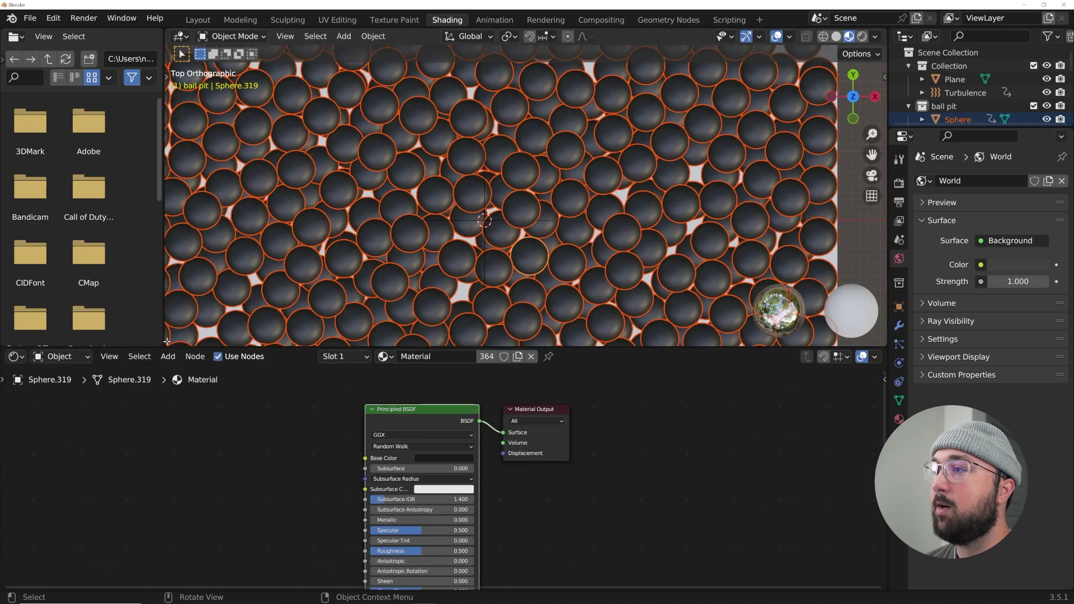
{"action": "left_click_drag", "start_coordinate": [164, 342], "coordinate": [112, 342]}
{"action": "key", "text": "Home"}
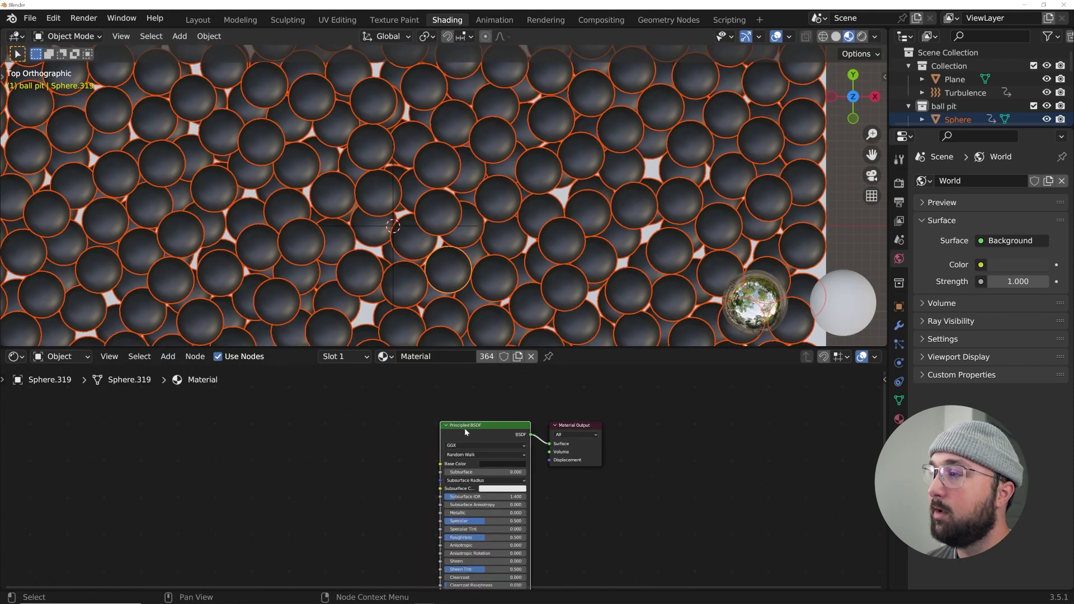
{"action": "middle_click_drag", "start_coordinate": [442, 433], "coordinate": [428, 420]}
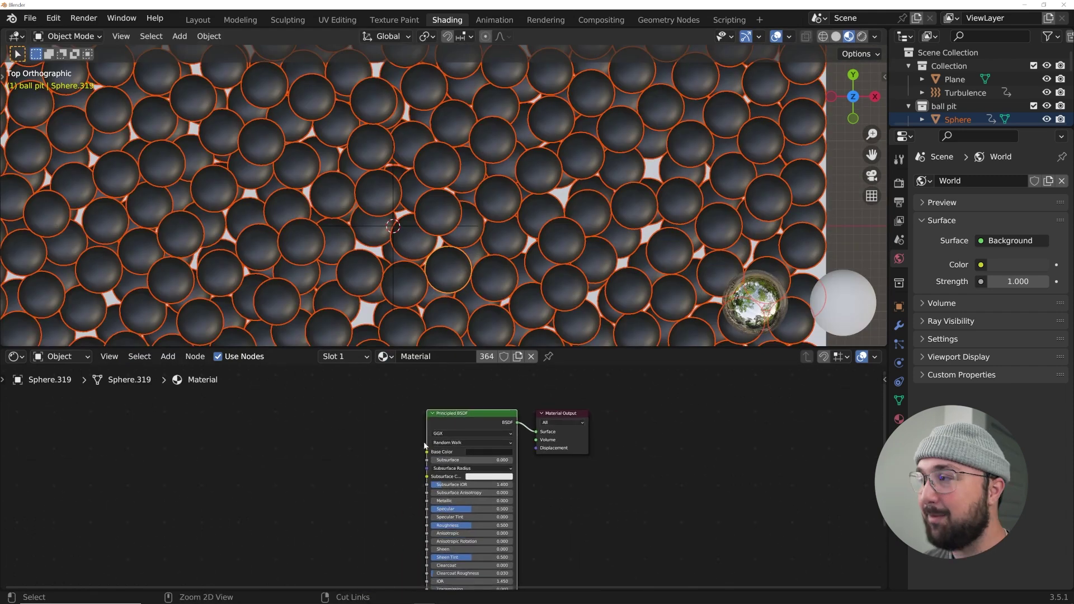
{"action": "key", "text": "ctrl+t"}
Step: Load Untssitledd-1.png from the Desktop into the Image Texture node
{"action": "scroll", "coordinate": [431, 436], "scroll_direction": "up", "scroll_amount": 2}
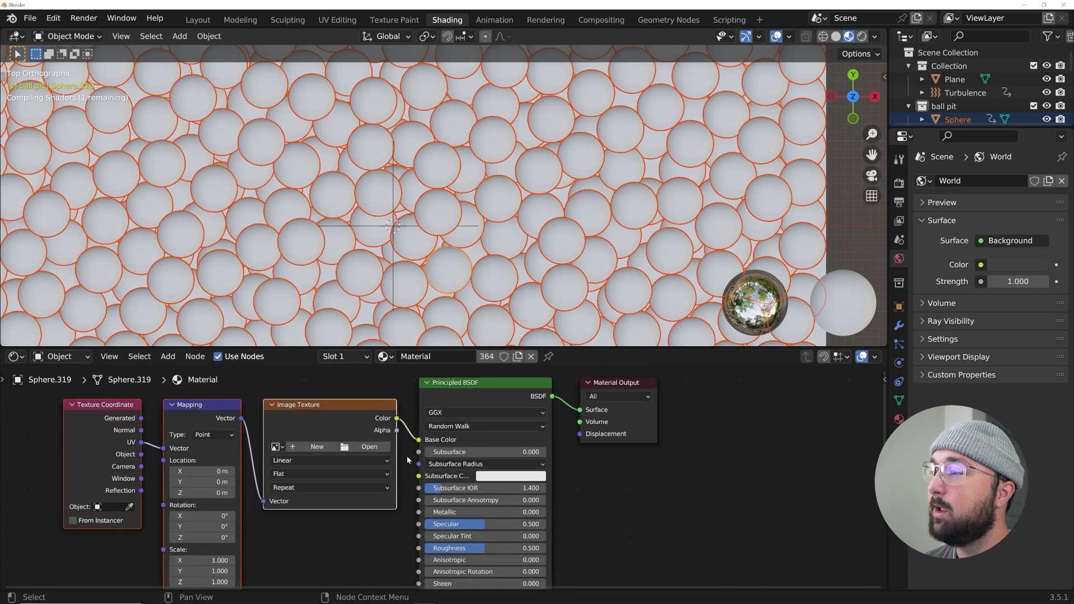
{"action": "left_click", "coordinate": [367, 449]}
{"action": "left_click", "coordinate": [229, 249]}
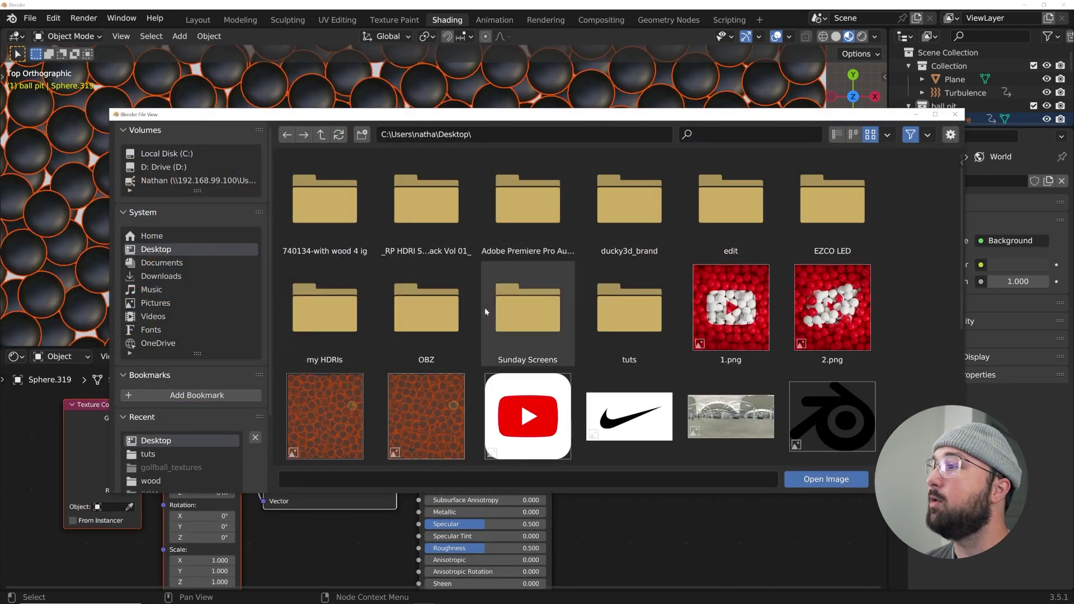
{"action": "scroll", "coordinate": [565, 333], "scroll_direction": "down", "scroll_amount": 2}
{"action": "scroll", "coordinate": [564, 333], "scroll_direction": "down", "scroll_amount": 2}
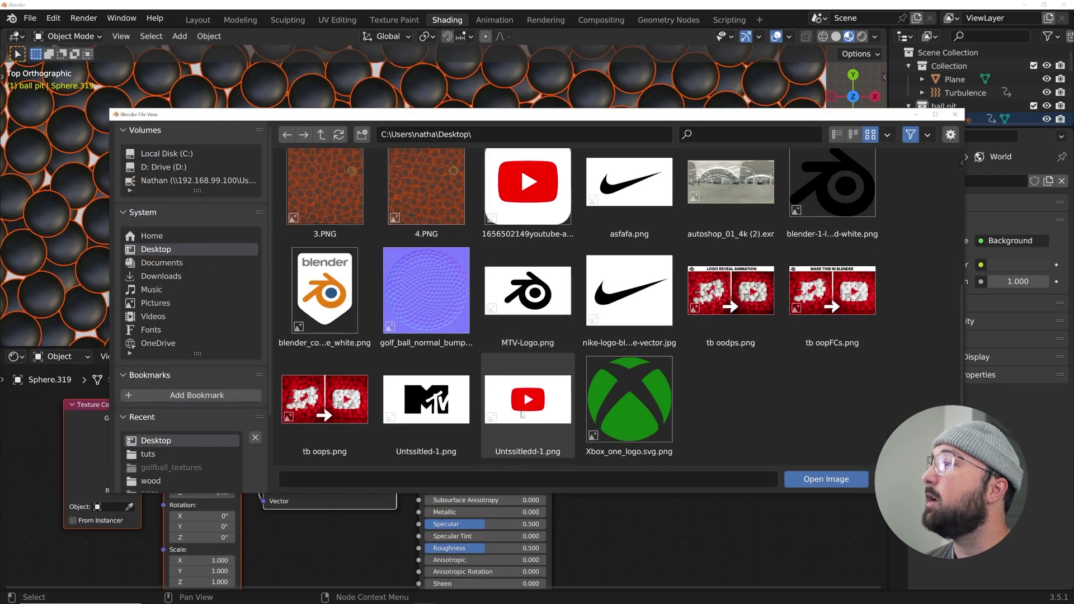
{"action": "double_click", "coordinate": [517, 400]}
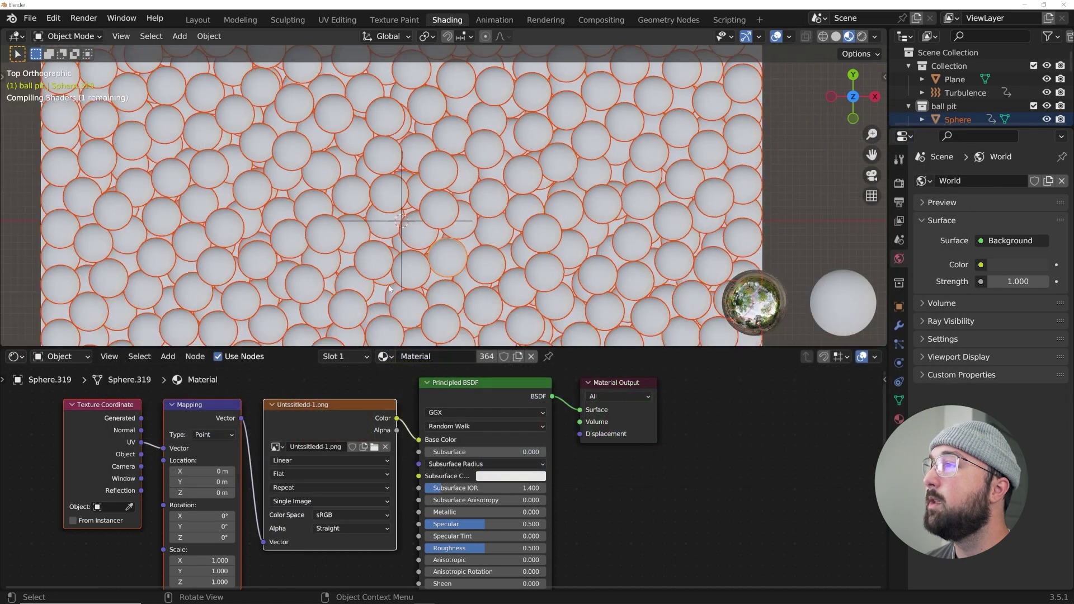
Step: Inspect the red-and-white pit at an angle, then return to top view and pick the ball pit collection
{"action": "middle_click_drag", "start_coordinate": [391, 287], "coordinate": [399, 250]}
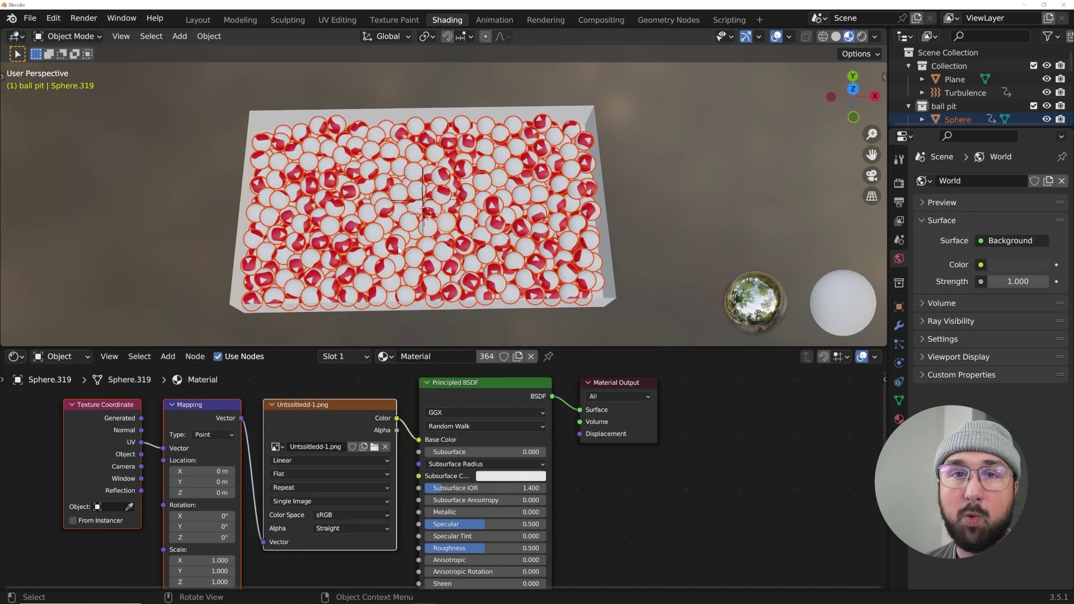
{"action": "scroll", "coordinate": [424, 195], "scroll_direction": "up", "scroll_amount": 5}
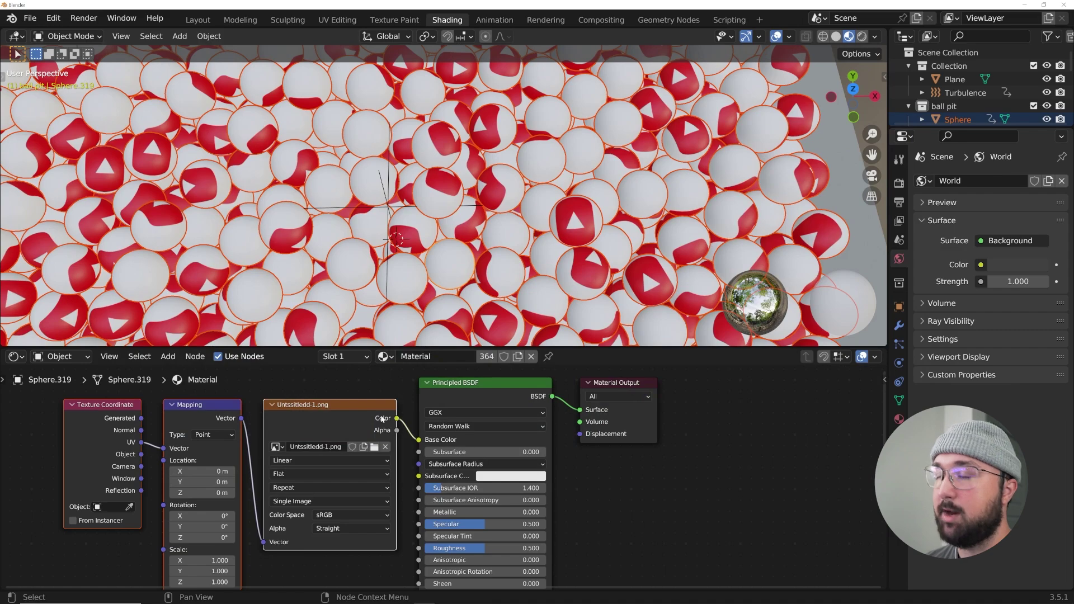
{"action": "scroll", "coordinate": [448, 196], "scroll_direction": "down", "scroll_amount": 5}
{"action": "middle_click_drag", "start_coordinate": [504, 235], "coordinate": [399, 199]}
{"action": "key", "text": "grave"}
{"action": "left_click", "coordinate": [407, 178]}
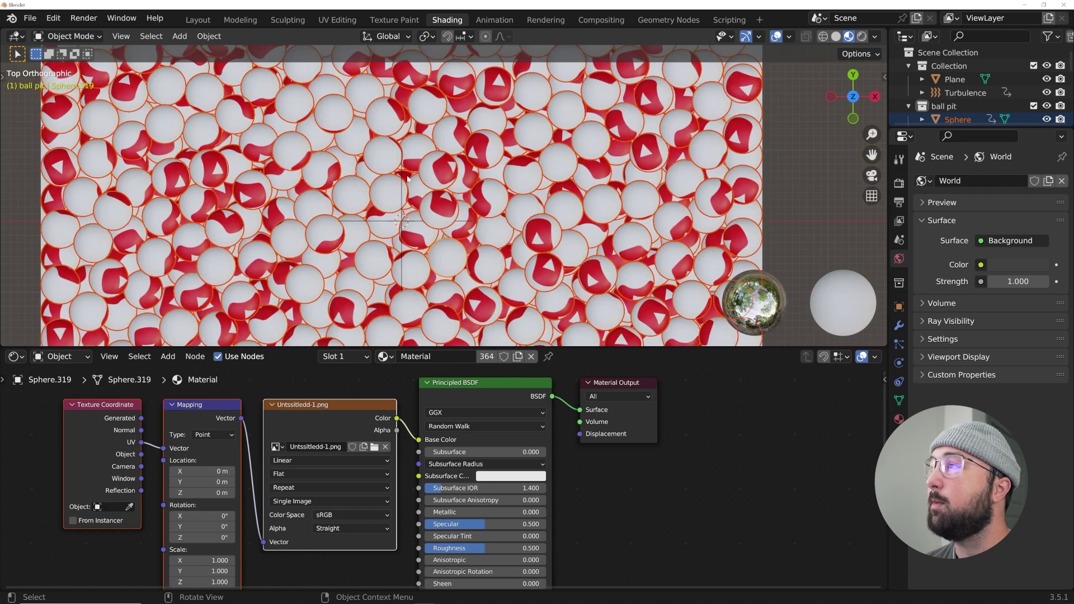
{"action": "left_click", "coordinate": [979, 107]}
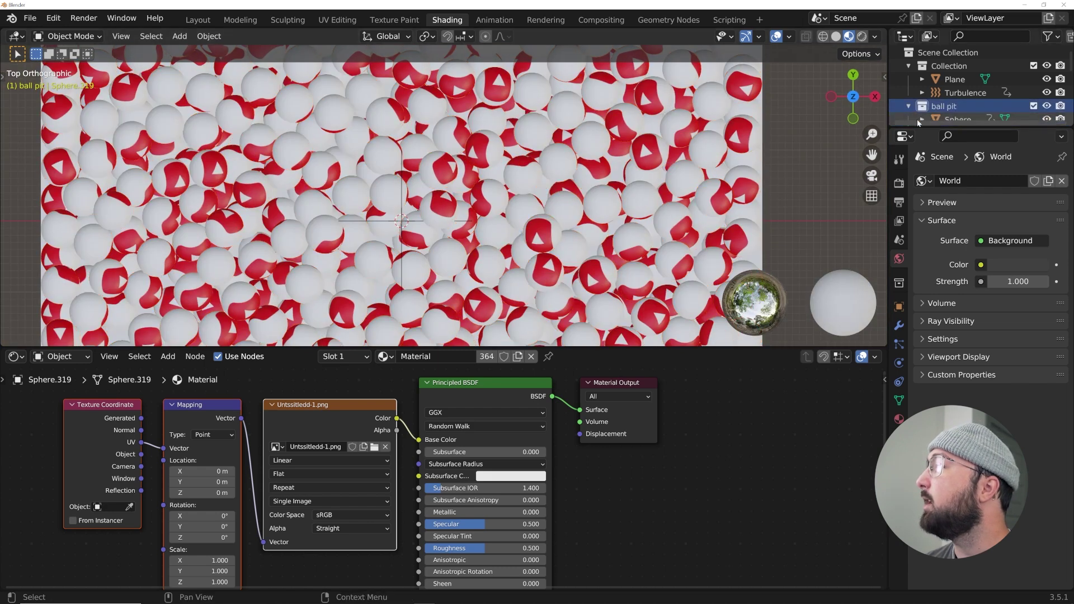
Step: Select all ball pit objects and UV-project them with Project from View from above
{"action": "right_click", "coordinate": [941, 106]}
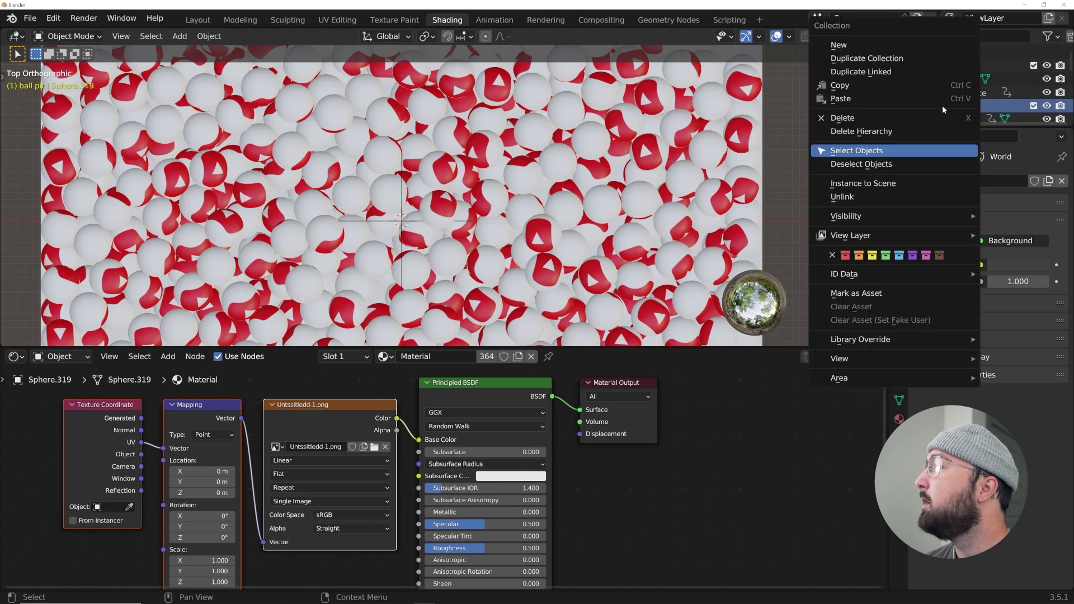
{"action": "left_click", "coordinate": [870, 151]}
{"action": "scroll", "coordinate": [586, 271], "scroll_direction": "down", "scroll_amount": 3}
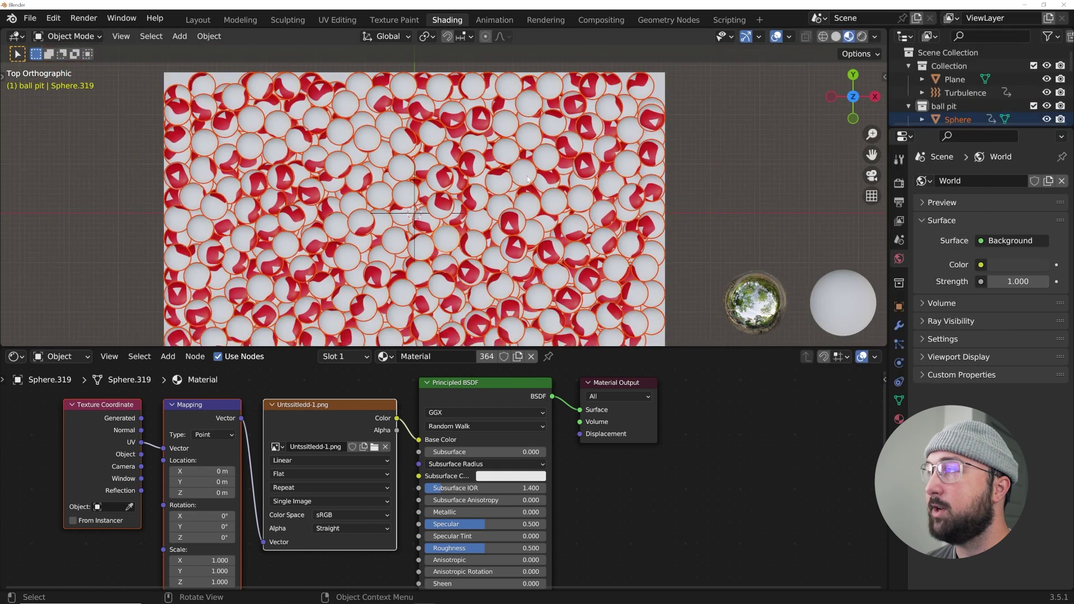
{"action": "key", "text": "Tab"}
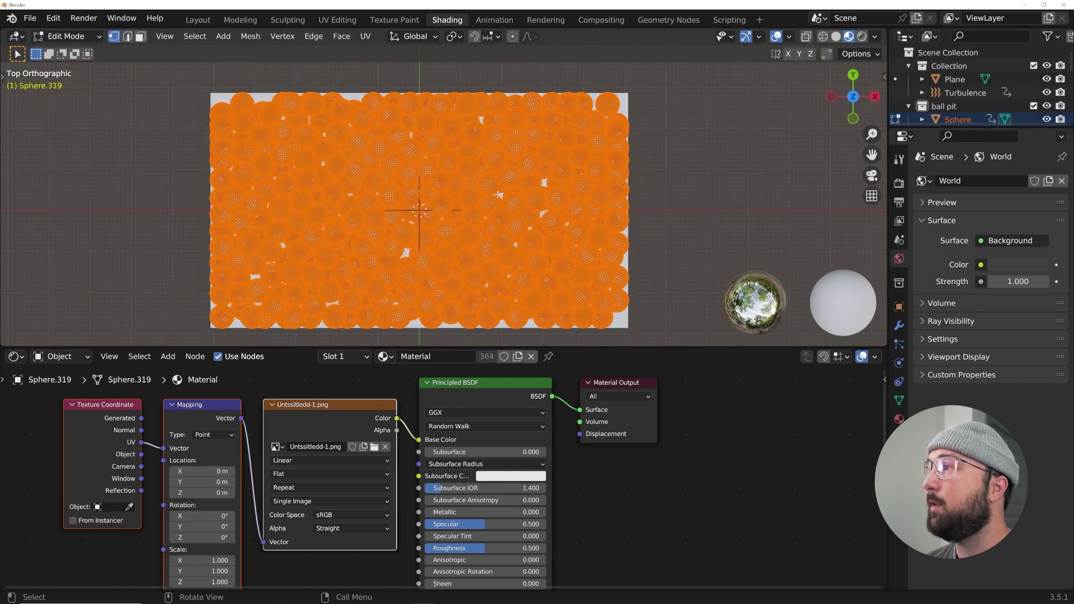
{"action": "scroll", "coordinate": [498, 195], "scroll_direction": "down", "scroll_amount": 1, "text": "shift"}
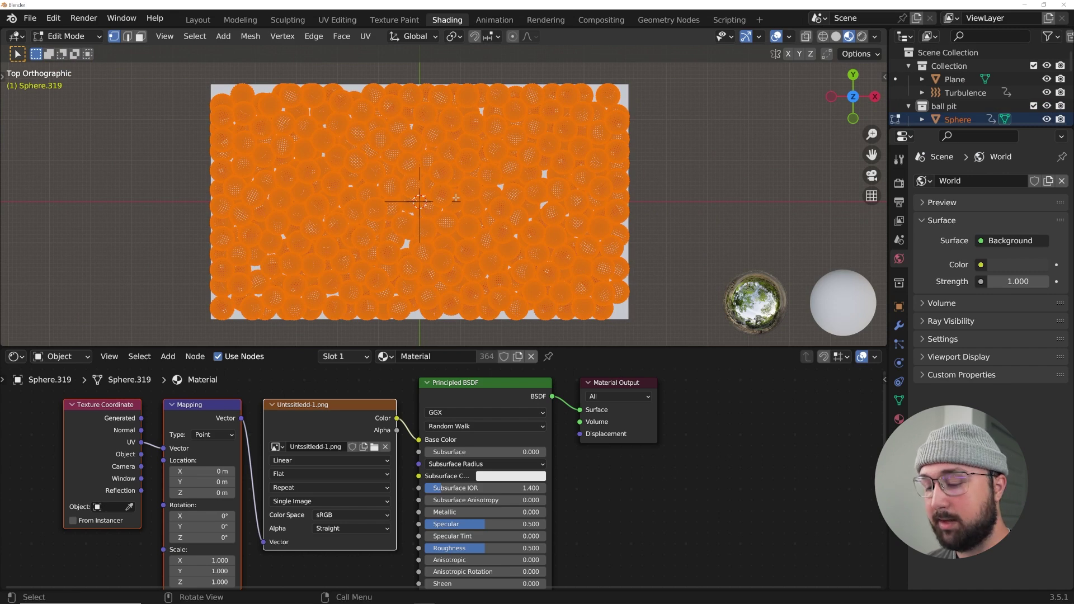
{"action": "key", "text": "u"}
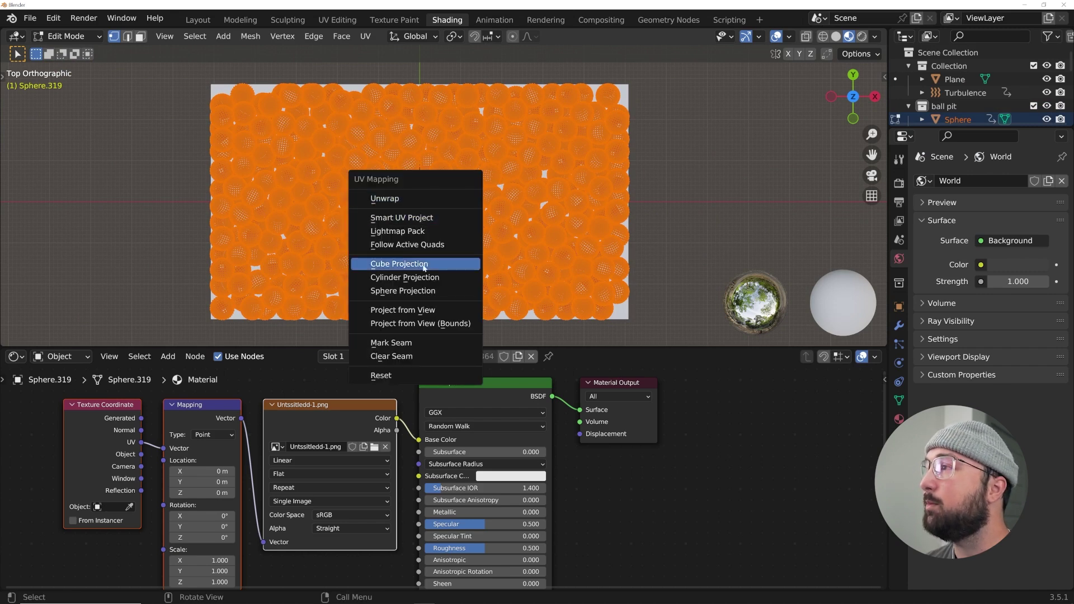
{"action": "left_click", "coordinate": [417, 310]}
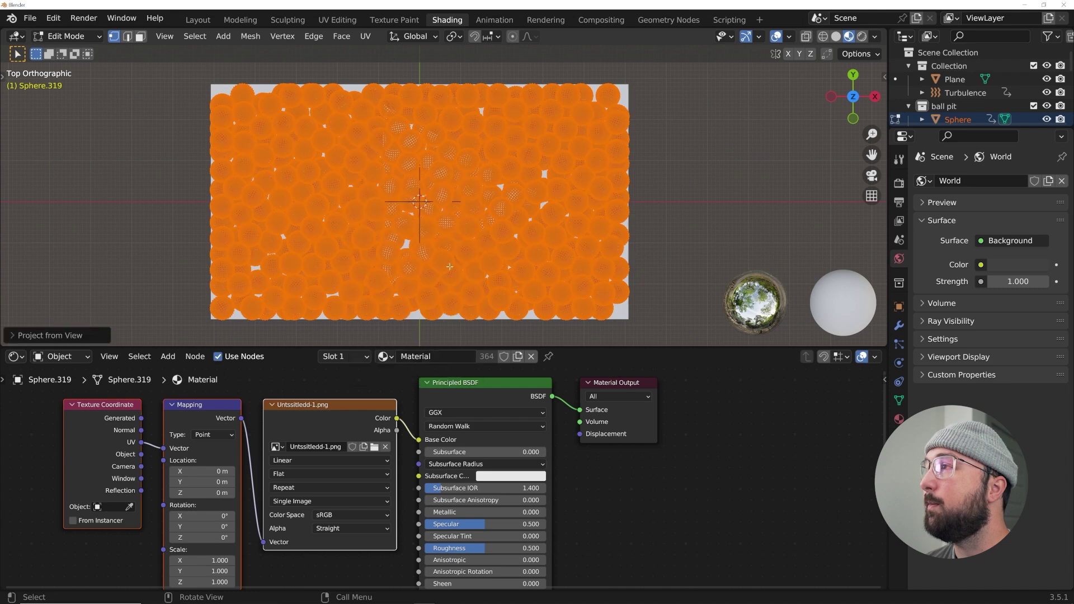
{"action": "key", "text": "Tab"}
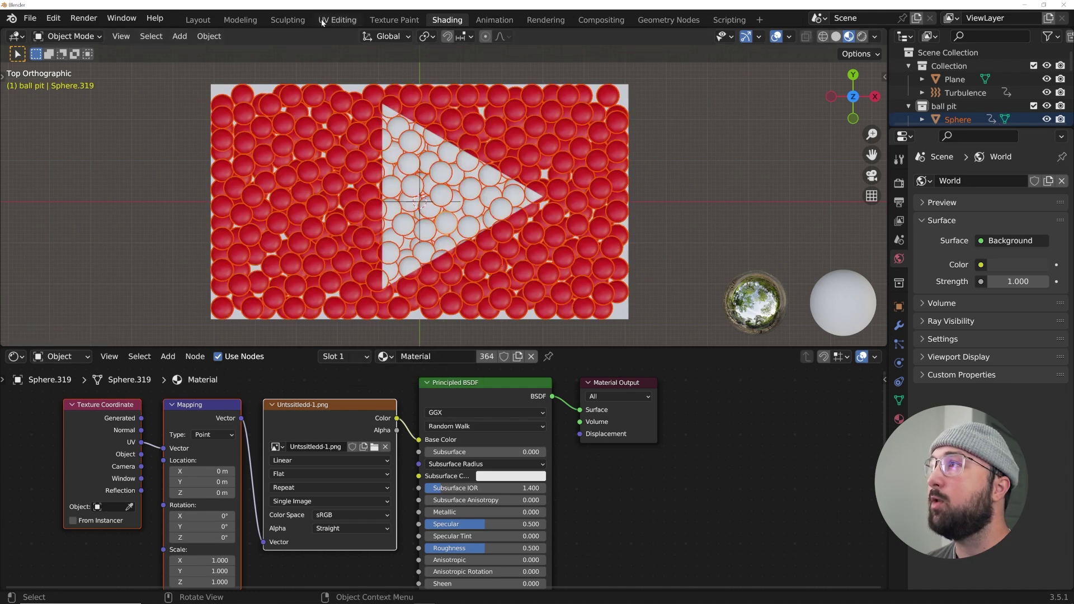
{"action": "key", "text": "ctrl+Page_Up"}
{"action": "key", "text": "ctrl+Page_Up"}
Step: Box-select all UV islands, scale them up about 2.34× and move them over the logo
{"action": "scroll", "coordinate": [364, 228], "scroll_direction": "down", "scroll_amount": 4}
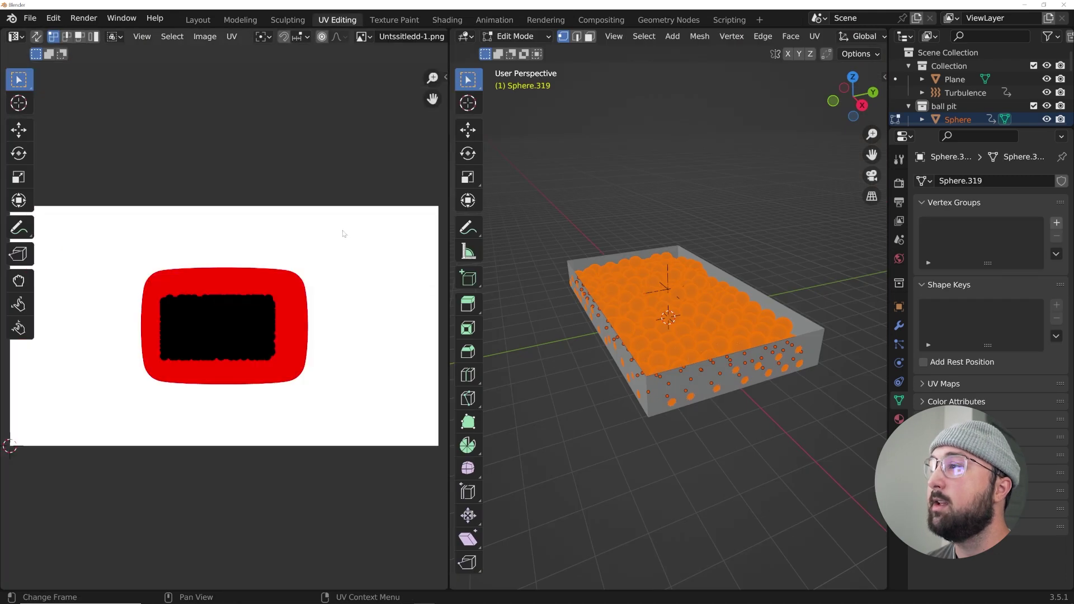
{"action": "left_click_drag", "start_coordinate": [346, 225], "coordinate": [108, 409]}
{"action": "scroll", "coordinate": [247, 291], "scroll_direction": "down", "scroll_amount": 1}
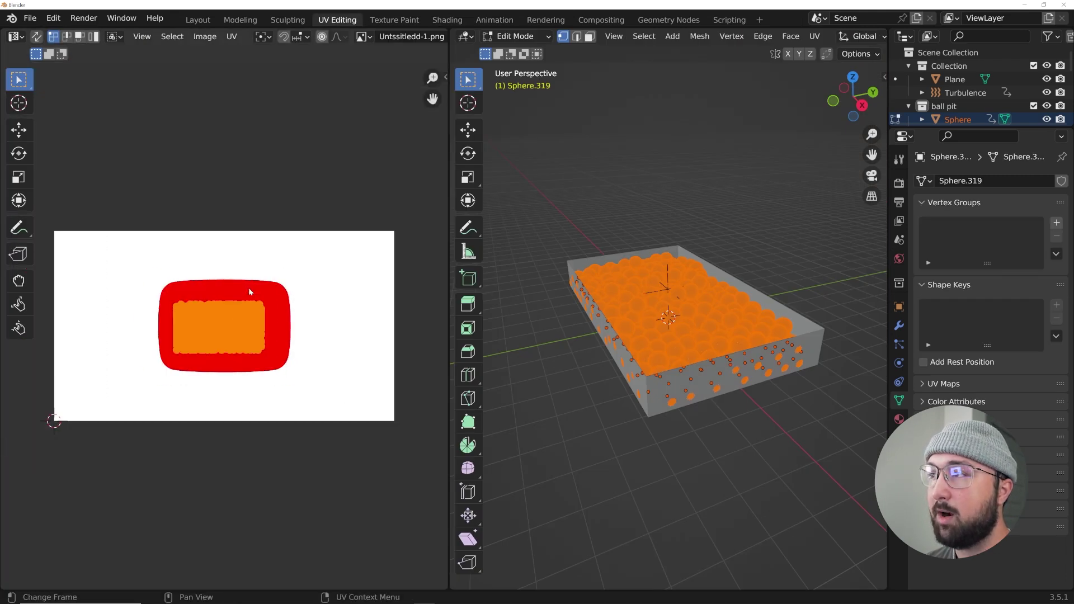
{"action": "key", "text": "s"}
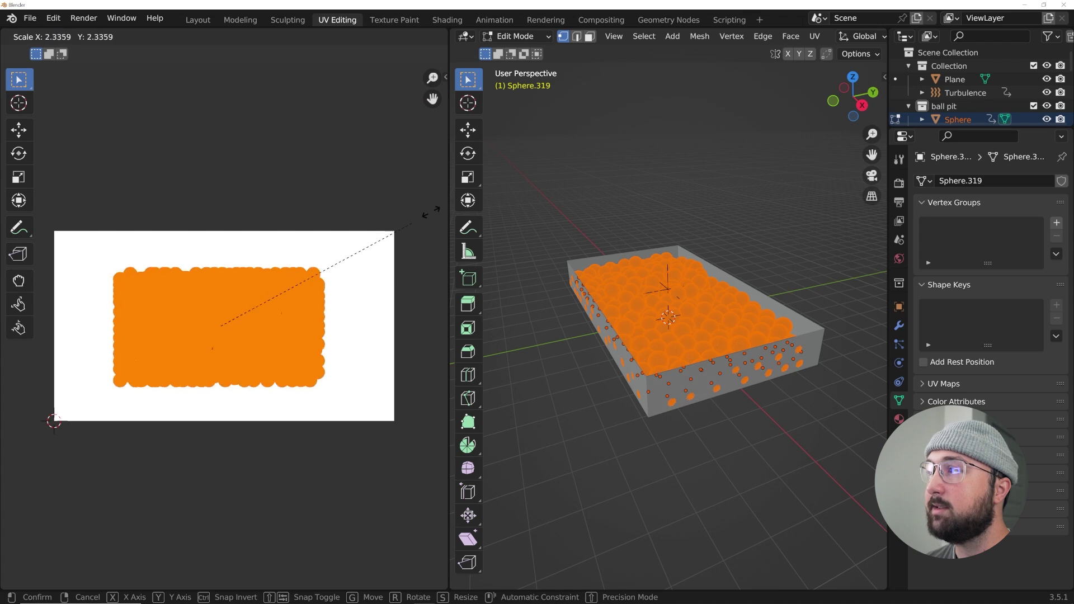
{"action": "left_click", "coordinate": [68, 162]}
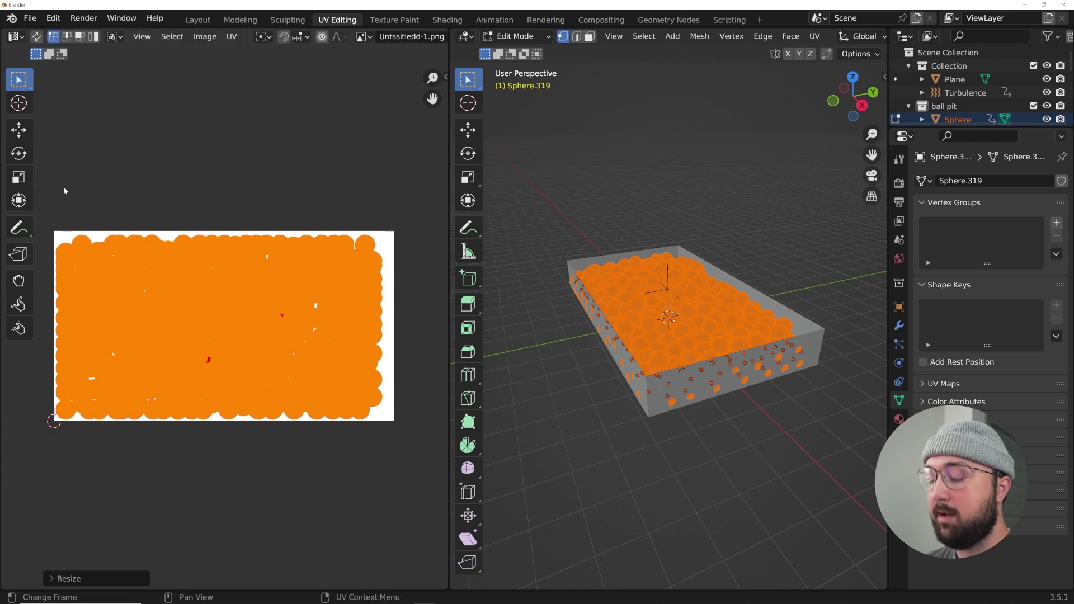
{"action": "key", "text": "g"}
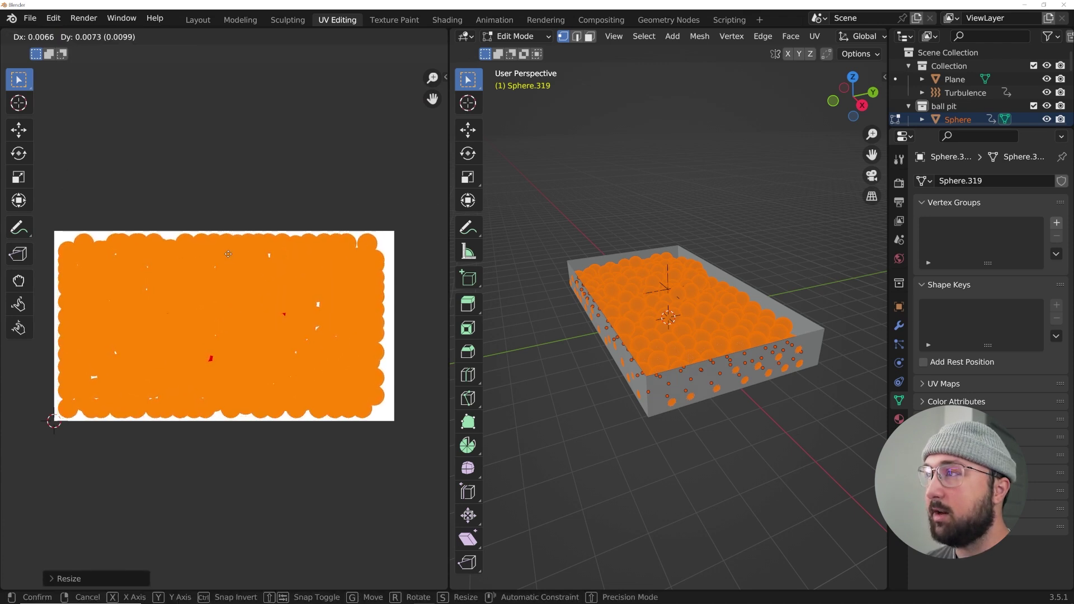
{"action": "left_click", "coordinate": [228, 258]}
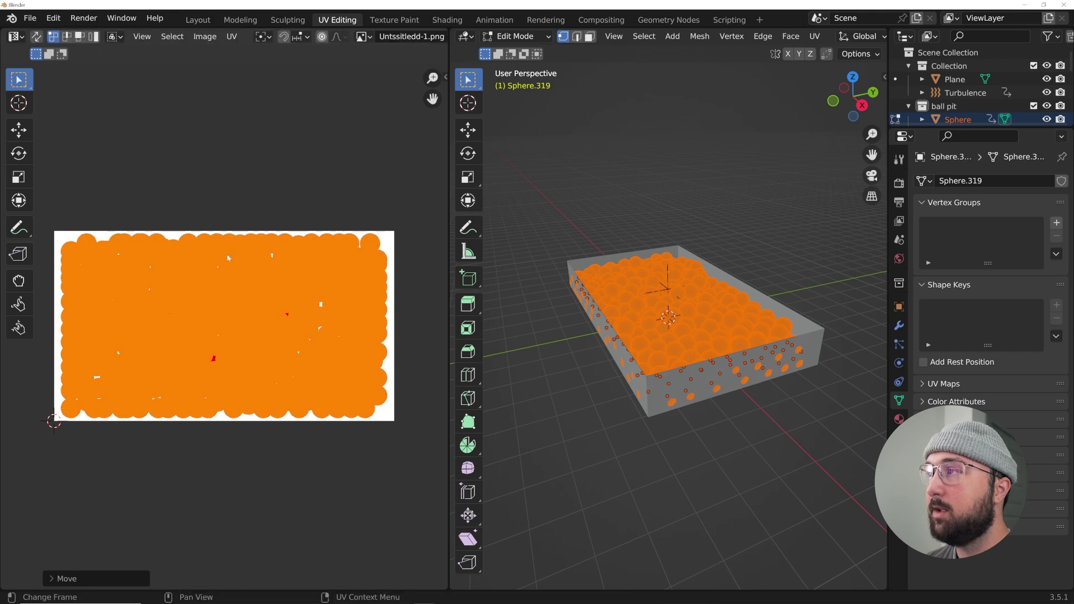
Step: Return to the Shading workspace and deselect all the balls
{"action": "left_click", "coordinate": [447, 20]}
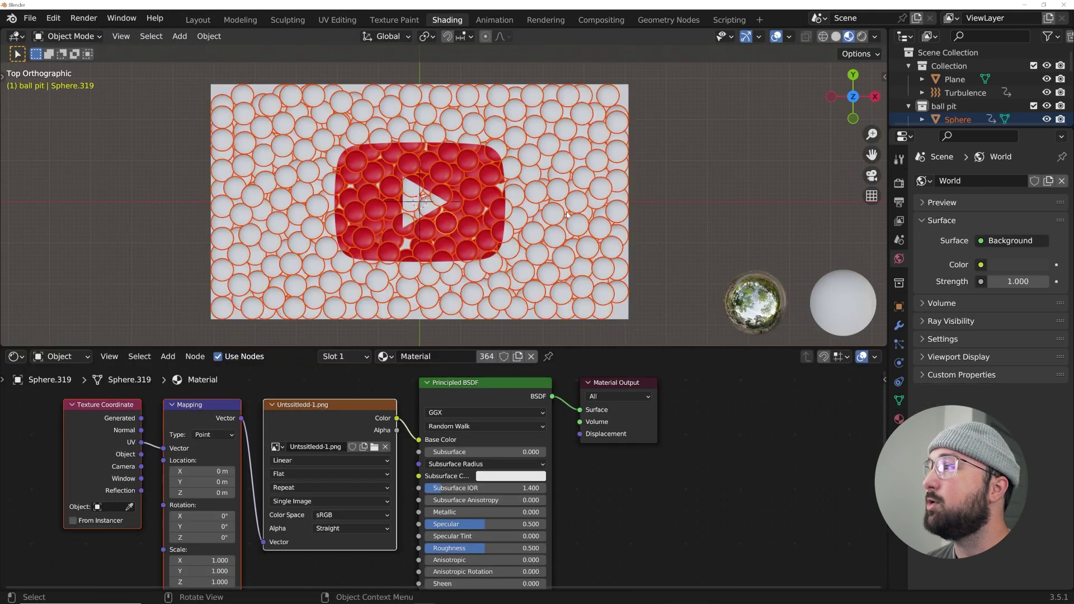
{"action": "left_click", "coordinate": [693, 175]}
{"action": "scroll", "coordinate": [457, 202], "scroll_direction": "up", "scroll_amount": 2}
{"action": "scroll", "coordinate": [460, 200], "scroll_direction": "down", "scroll_amount": 2}
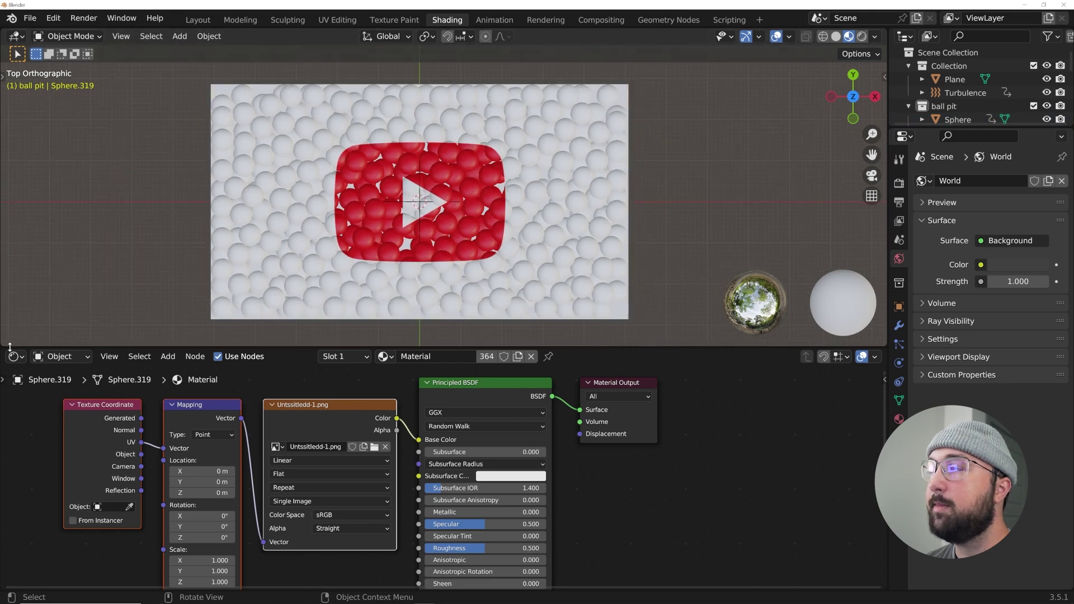
Step: Resize the 3D view and split off a new area beneath it
{"action": "left_click_drag", "start_coordinate": [10, 347], "coordinate": [34, 262]}
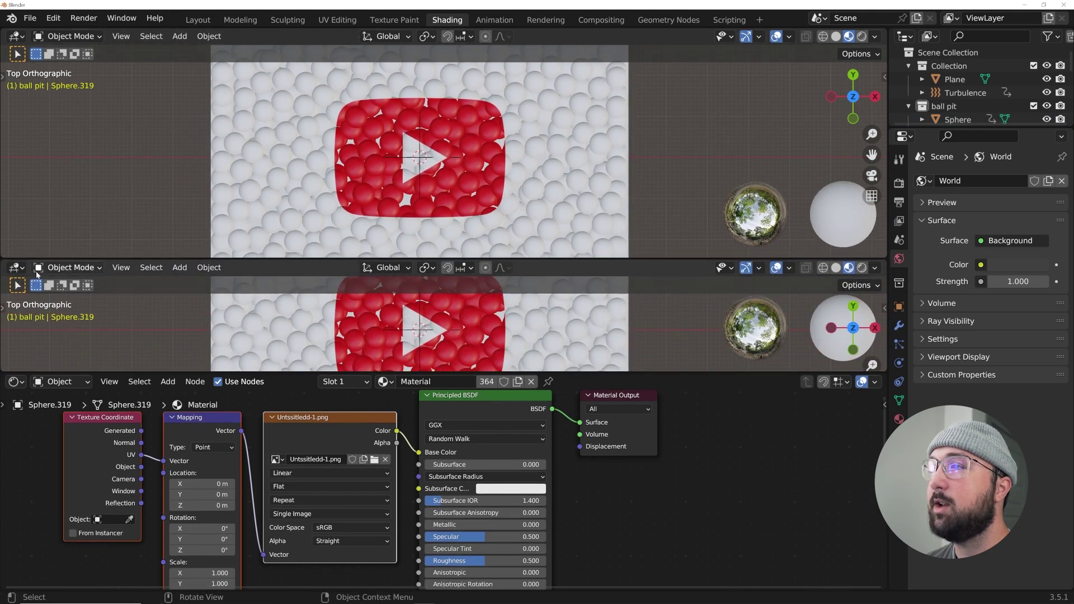
{"action": "left_click", "coordinate": [67, 267]}
{"action": "left_click", "coordinate": [15, 267]}
{"action": "key", "text": "Escape"}
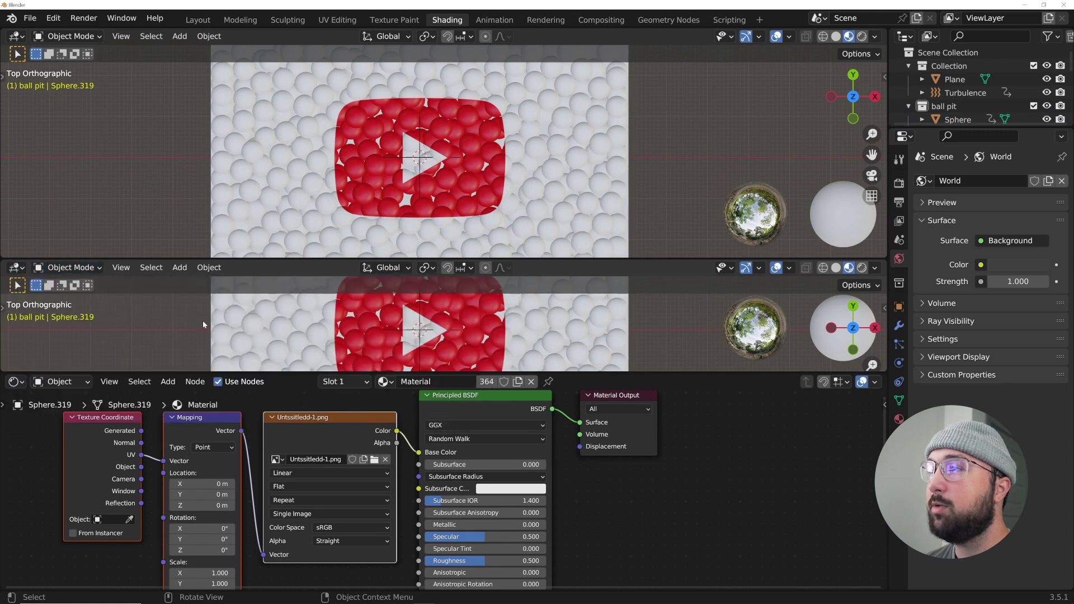
{"action": "left_click", "coordinate": [15, 267]}
Step: Make the lower area a Timeline, play the simulation and scrub to about frame 143
{"action": "left_click", "coordinate": [190, 317]}
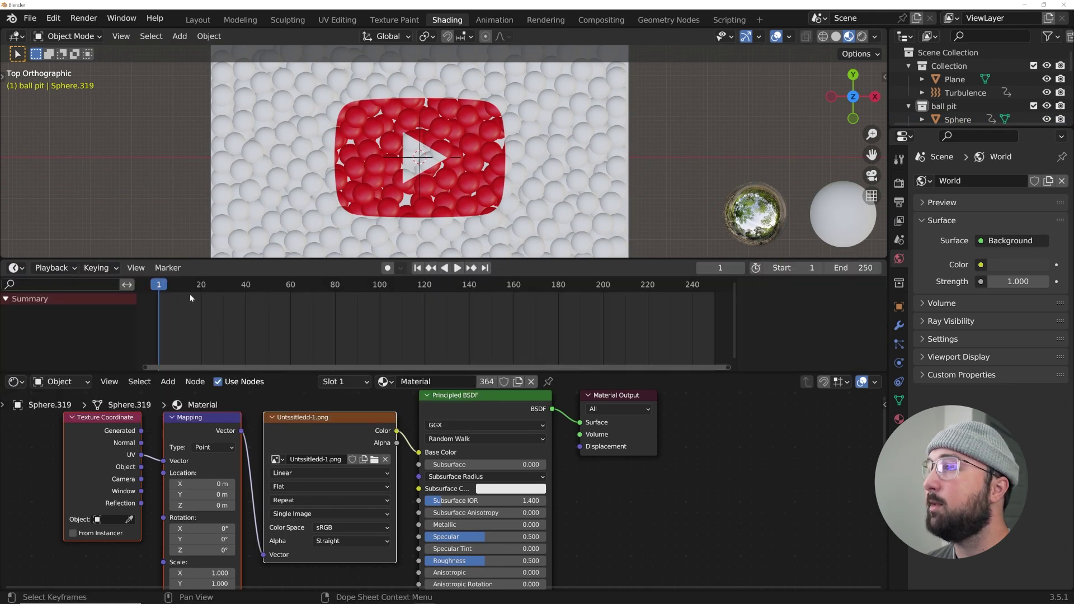
{"action": "middle_click_drag", "start_coordinate": [358, 209], "coordinate": [362, 201]}
{"action": "key", "text": "space"}
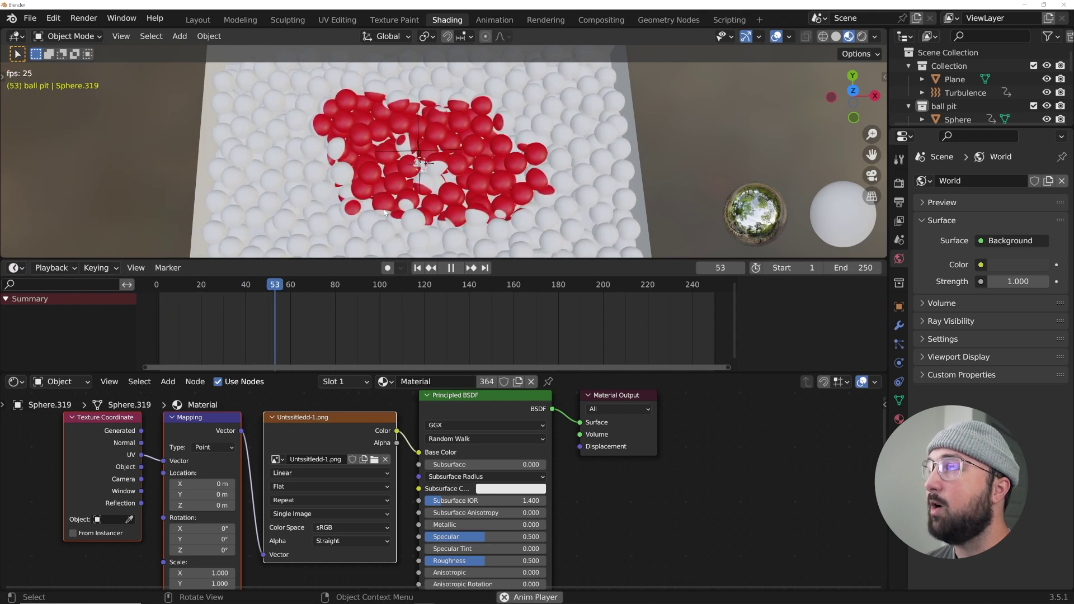
{"action": "left_click_drag", "start_coordinate": [314, 285], "coordinate": [280, 292]}
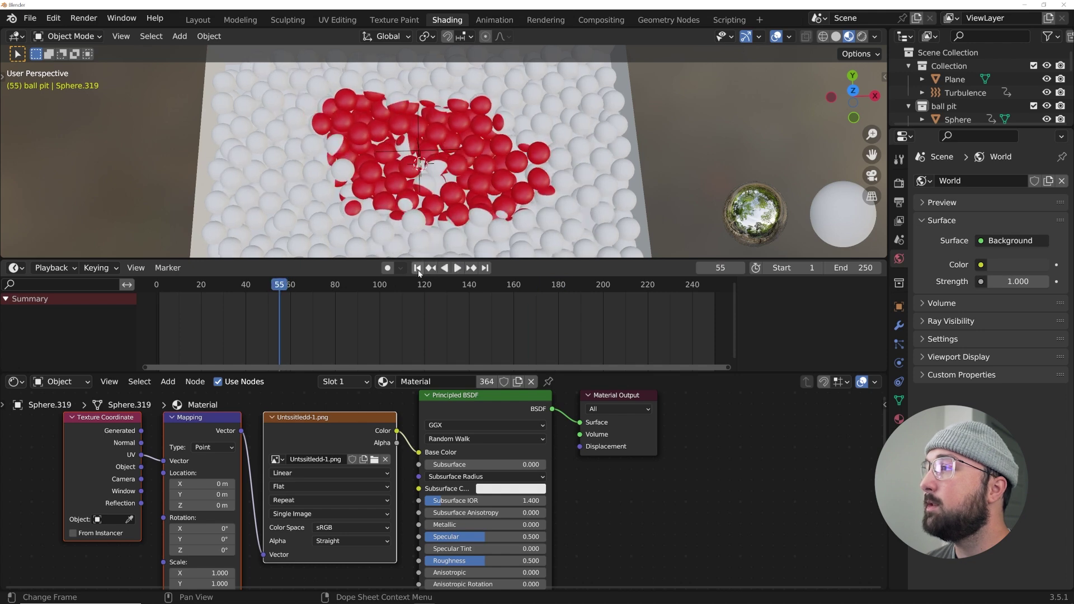
{"action": "key", "text": "shift+Left"}
Step: Switch to Solid shading, replay the animation and stop on frame 180
{"action": "key", "text": "space"}
{"action": "left_click", "coordinate": [835, 36]}
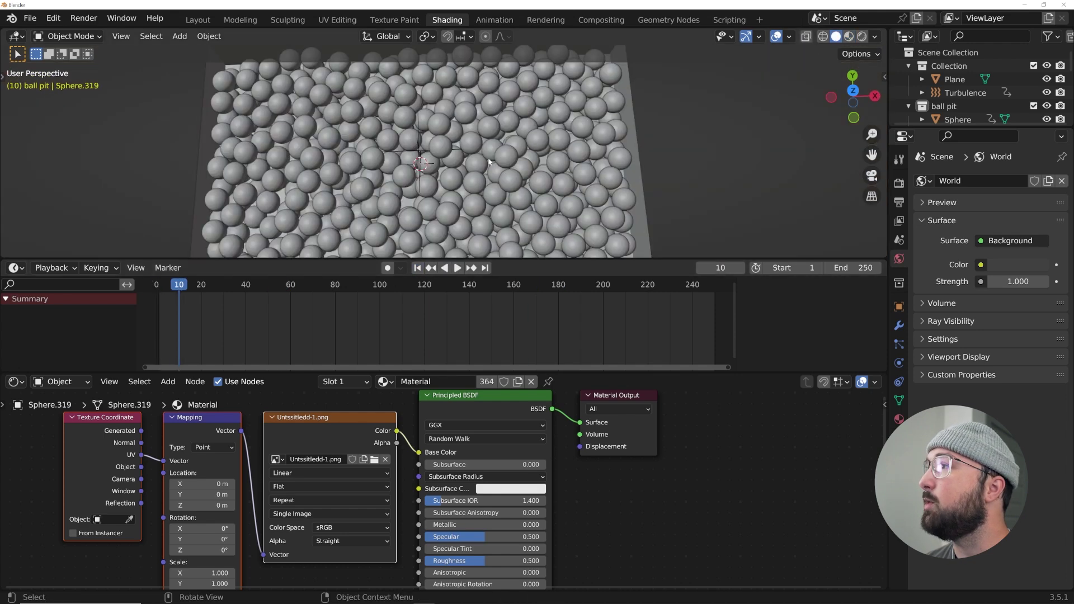
{"action": "key", "text": "space"}
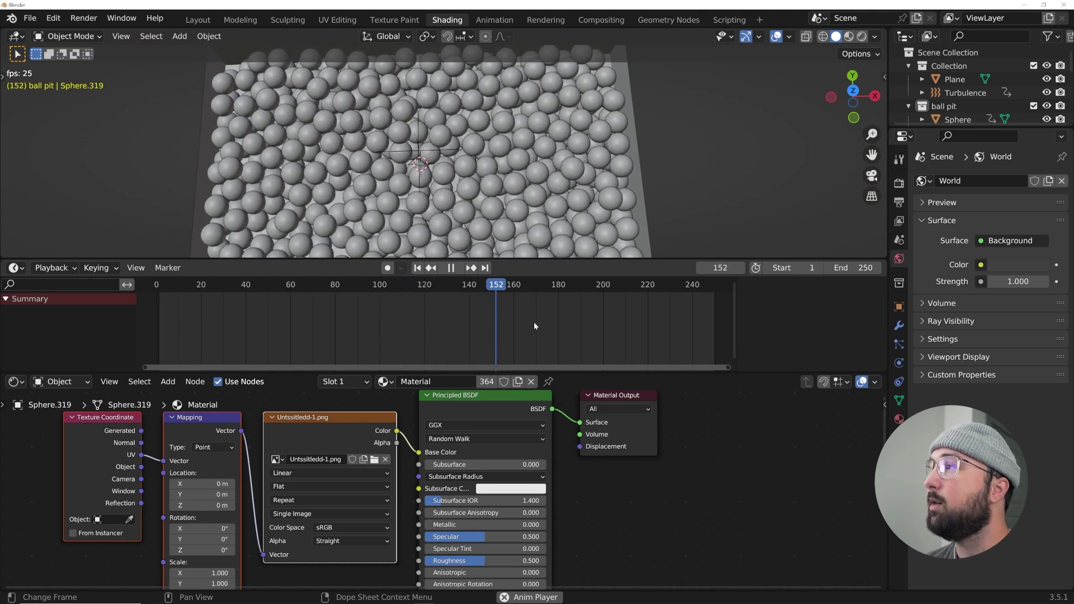
{"action": "key", "text": "space"}
{"action": "left_click_drag", "start_coordinate": [513, 288], "coordinate": [558, 287]}
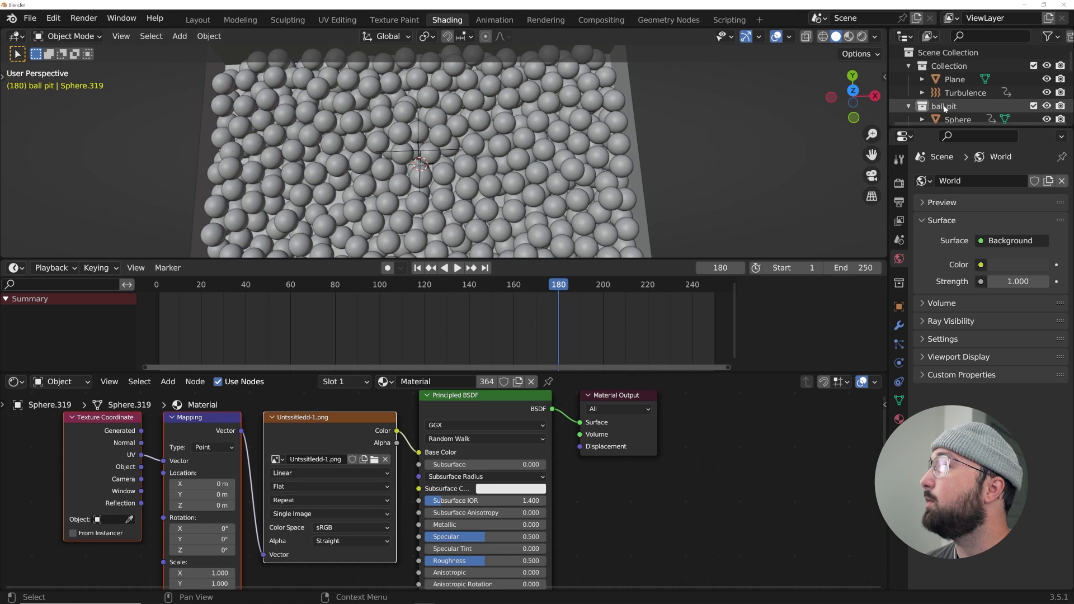
Step: Return to Material Preview shading and select every ball in the ball pit collection
{"action": "left_click", "coordinate": [860, 38]}
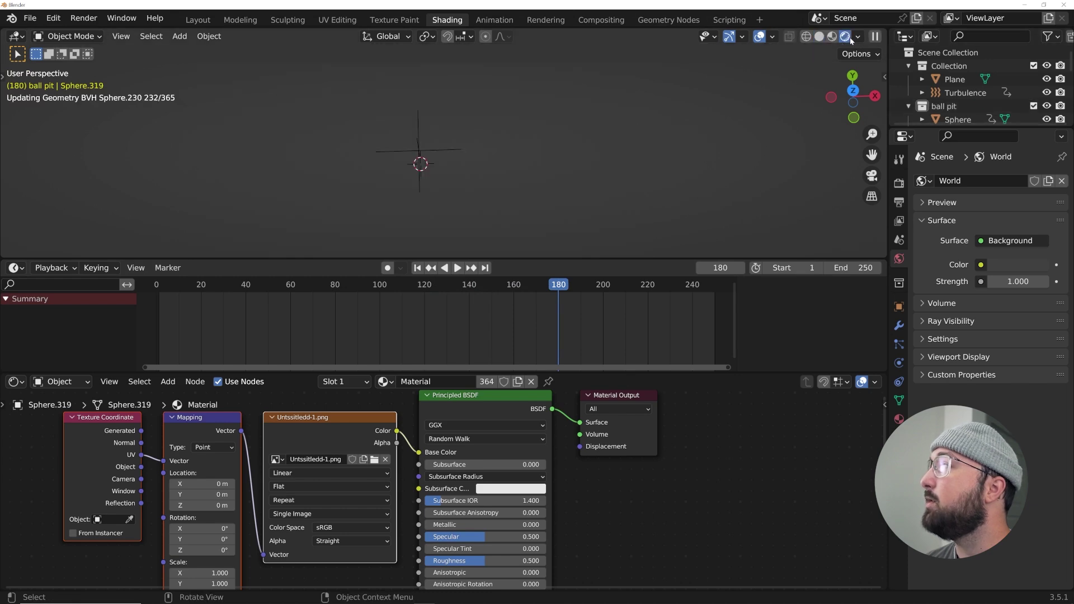
{"action": "left_click", "coordinate": [830, 37]}
{"action": "scroll", "coordinate": [606, 156], "scroll_direction": "down", "scroll_amount": 5}
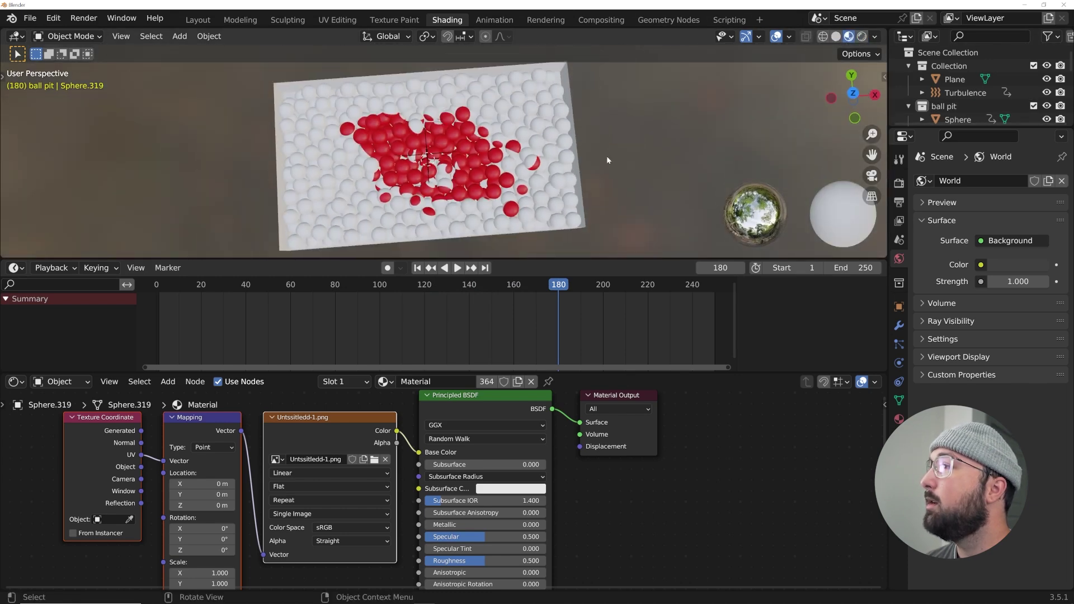
{"action": "right_click", "coordinate": [949, 109]}
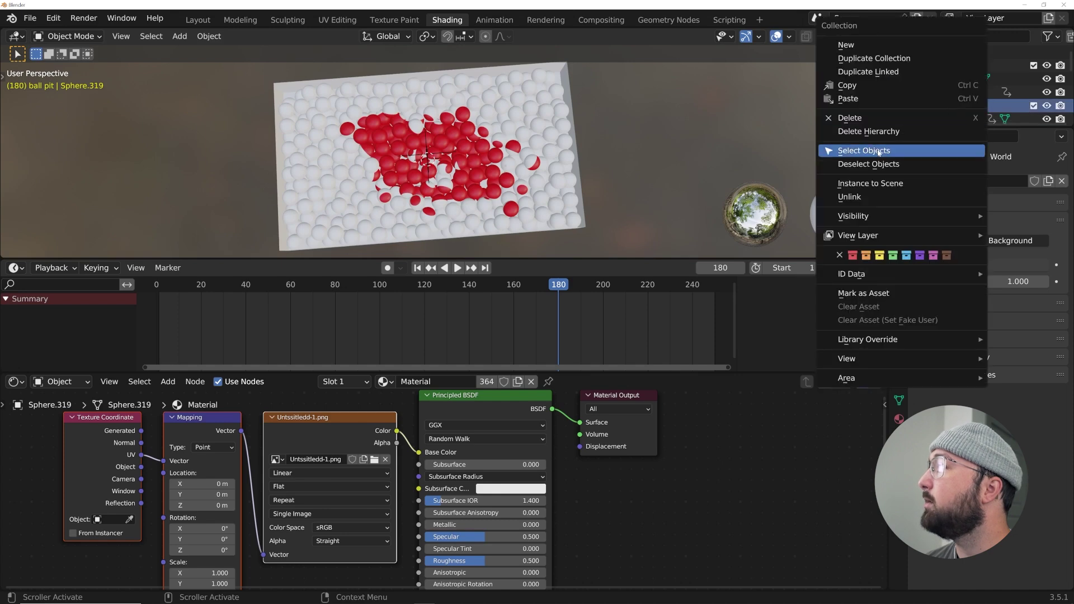
{"action": "left_click", "coordinate": [876, 148]}
Step: Re-project the balls' UVs from the top view using Project from View
{"action": "key", "text": "grave"}
{"action": "left_click", "coordinate": [590, 76]}
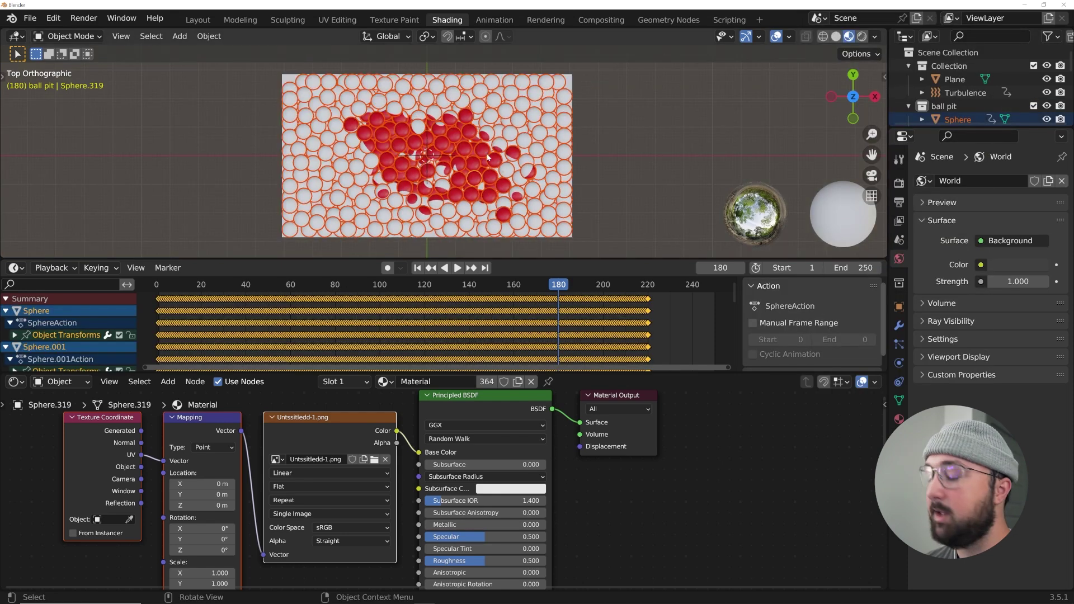
{"action": "key", "text": "Tab"}
{"action": "key", "text": "u"}
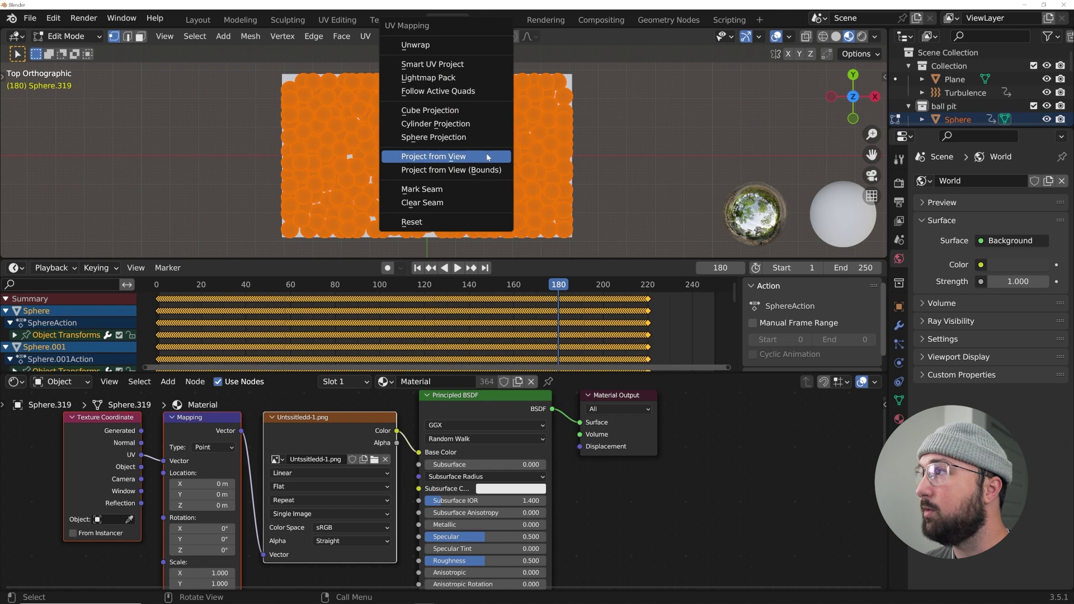
{"action": "left_click", "coordinate": [487, 157]}
{"action": "key", "text": "Tab"}
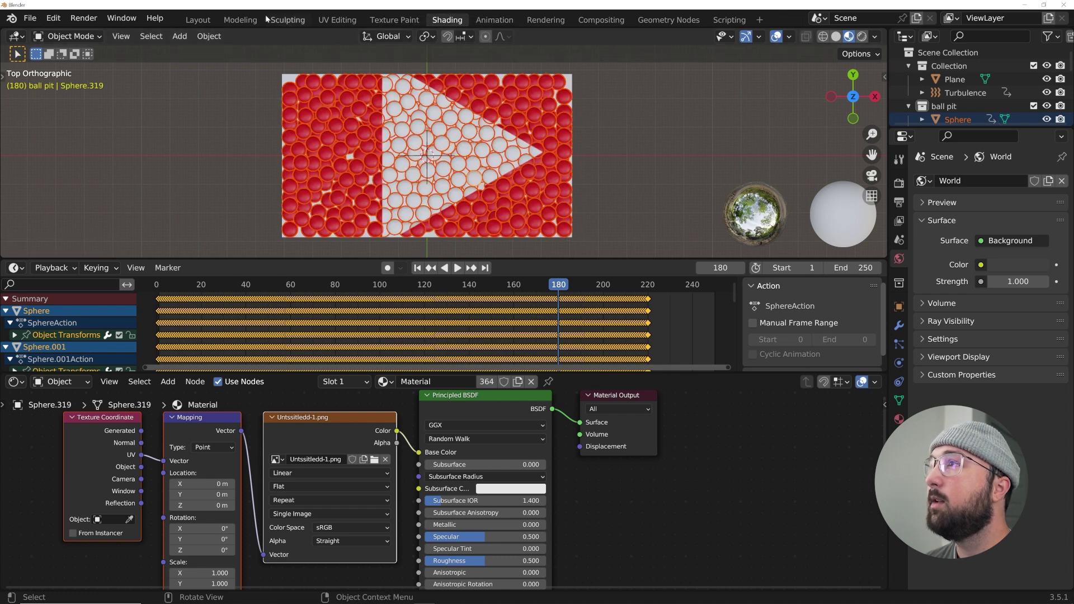
Step: In UV Editing, scale up and move the UVs to cover the logo image
{"action": "key", "text": "ctrl+Page_Up"}
{"action": "key", "text": "ctrl+Page_Up"}
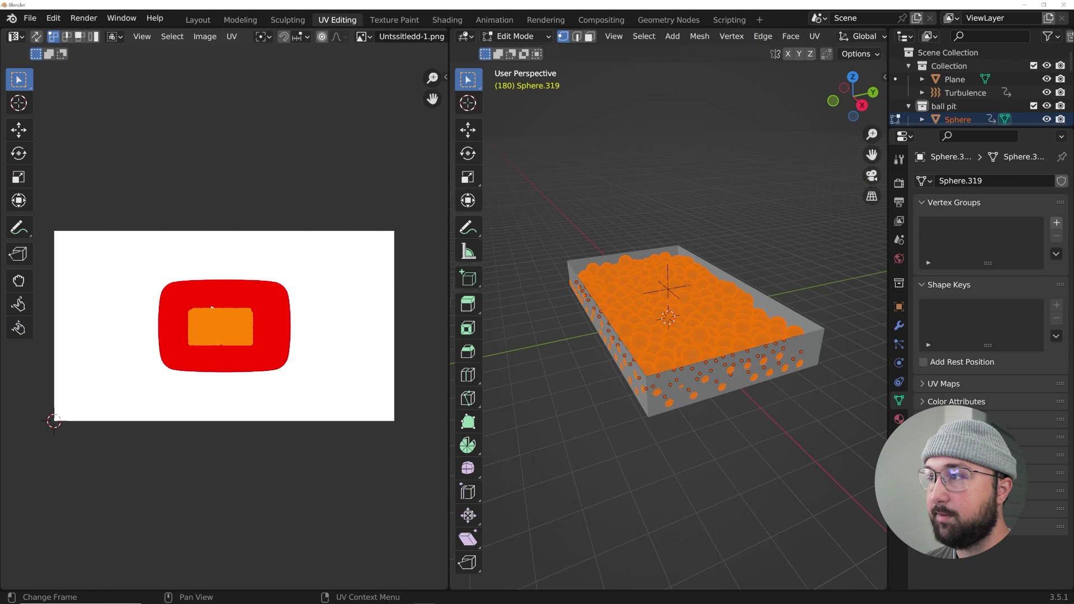
{"action": "key", "text": "s"}
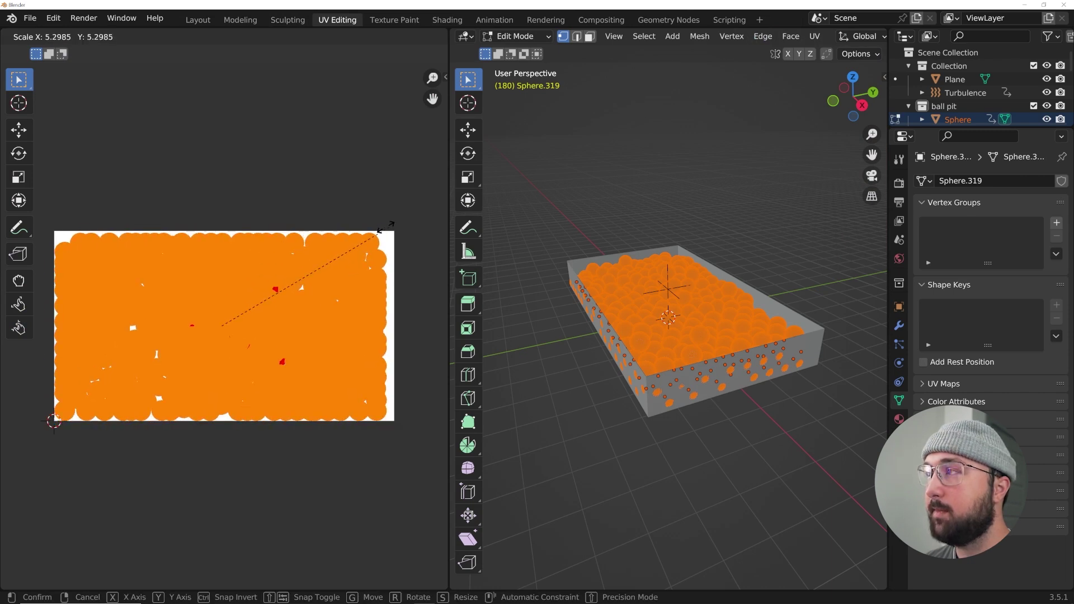
{"action": "left_click", "coordinate": [381, 230]}
{"action": "key", "text": "g"}
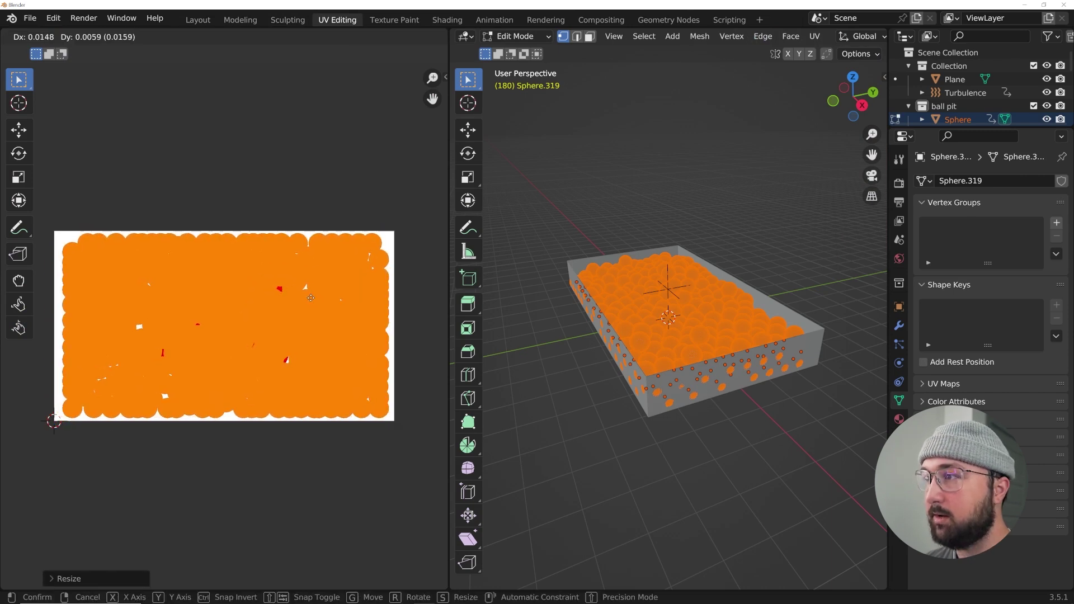
{"action": "left_click", "coordinate": [310, 297]}
Step: In Shading at frame 1, hide overlays and gizmos and view through the camera
{"action": "left_click", "coordinate": [449, 21]}
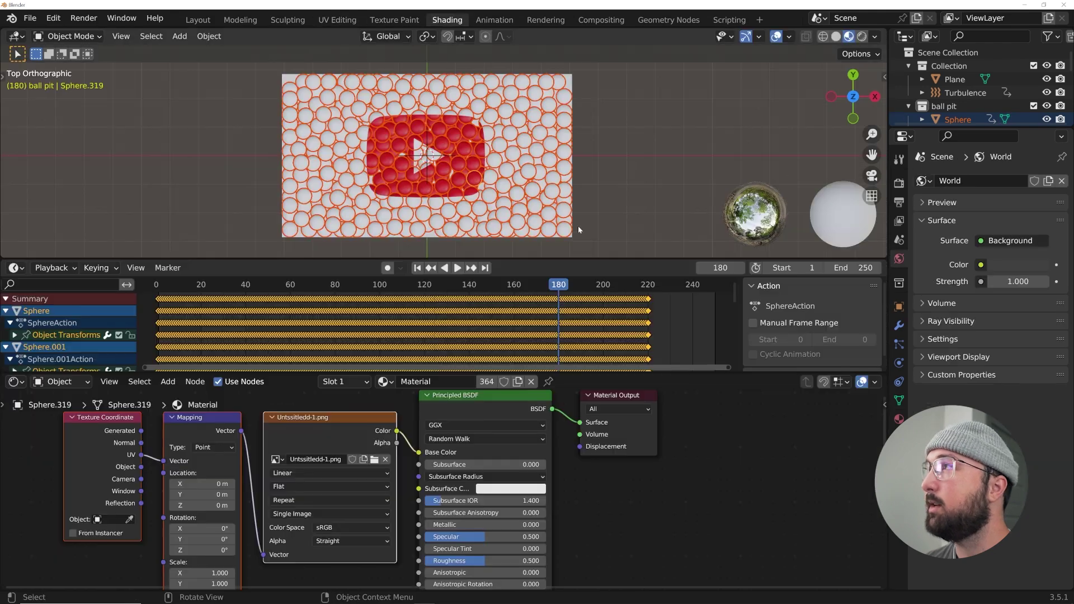
{"action": "left_click", "coordinate": [417, 268]}
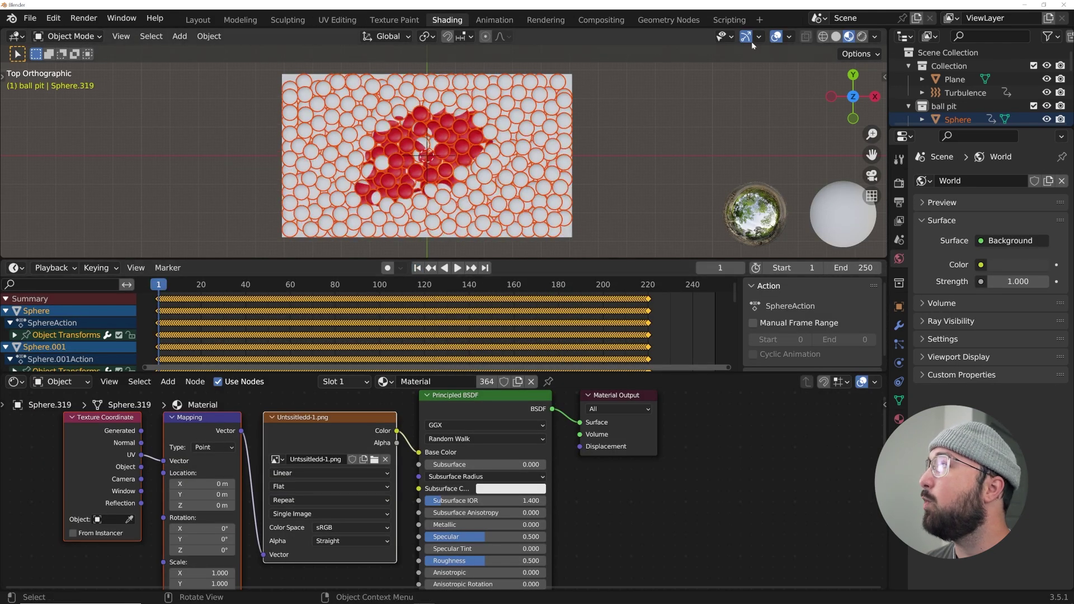
{"action": "left_click", "coordinate": [775, 36]}
{"action": "left_click", "coordinate": [745, 35]}
{"action": "key", "text": "KP_0"}
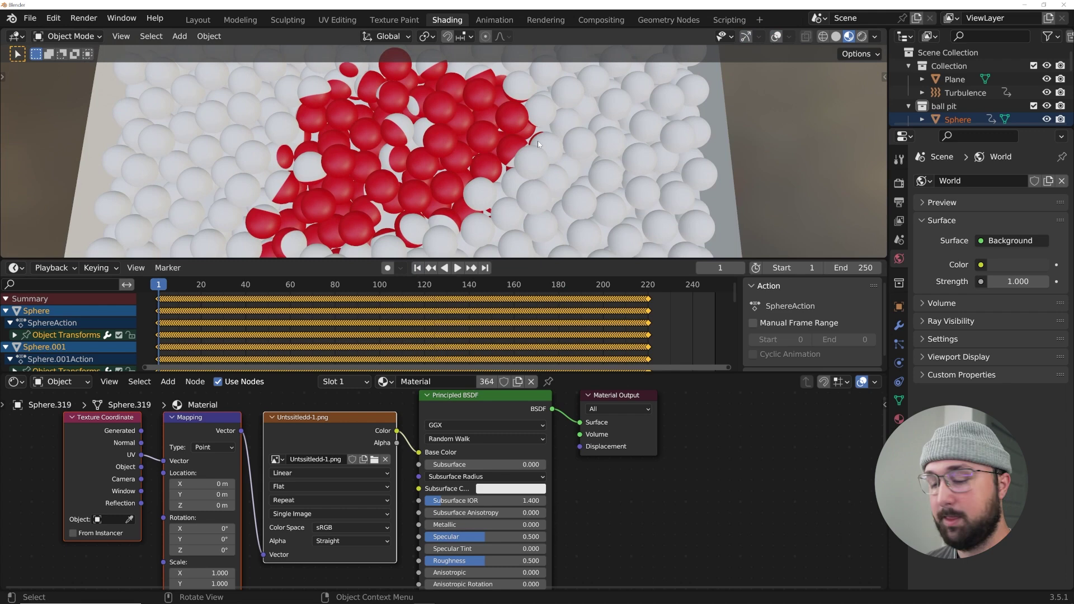
{"action": "key", "text": "grave"}
{"action": "left_click", "coordinate": [504, 188]}
Step: Play the animation, pausing at frame 75 and near the end, then scrub back to about 180
{"action": "key", "text": "space"}
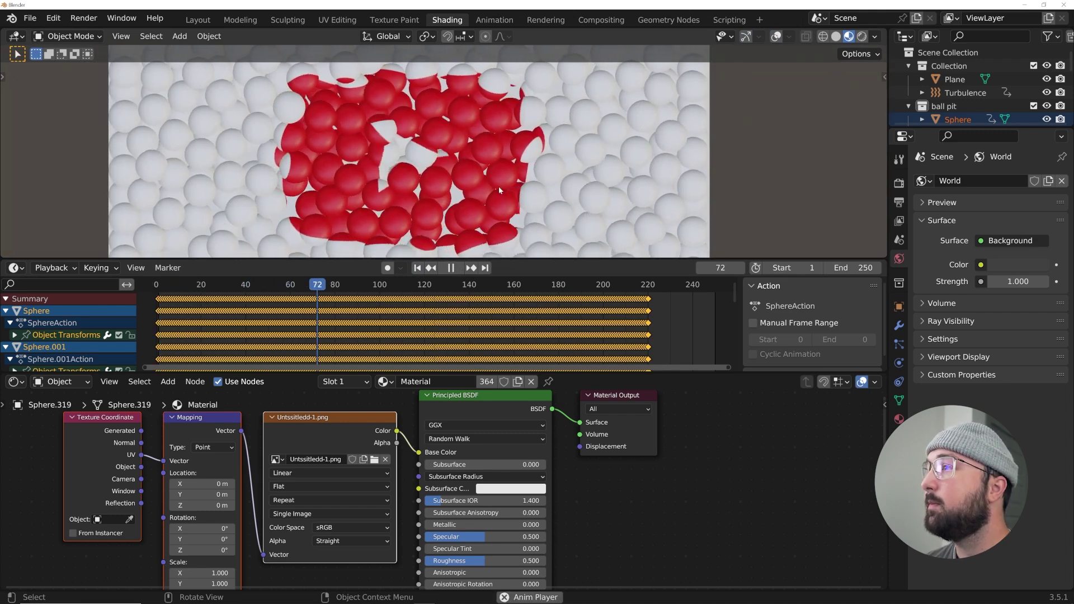
{"action": "key", "text": "space"}
{"action": "left_click_drag", "start_coordinate": [287, 260], "coordinate": [287, 319]}
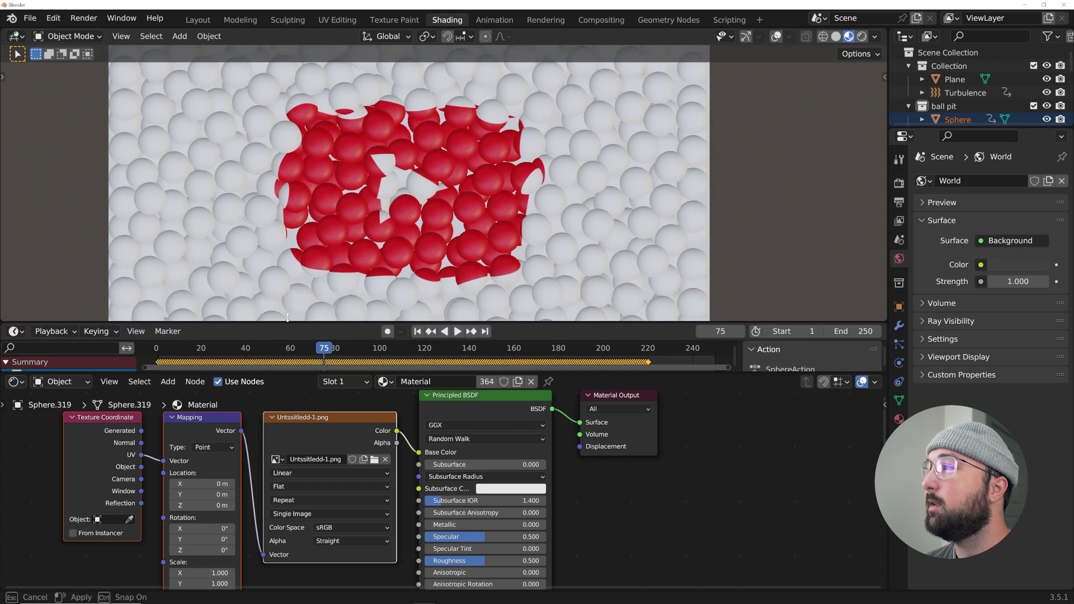
{"action": "key", "text": "space"}
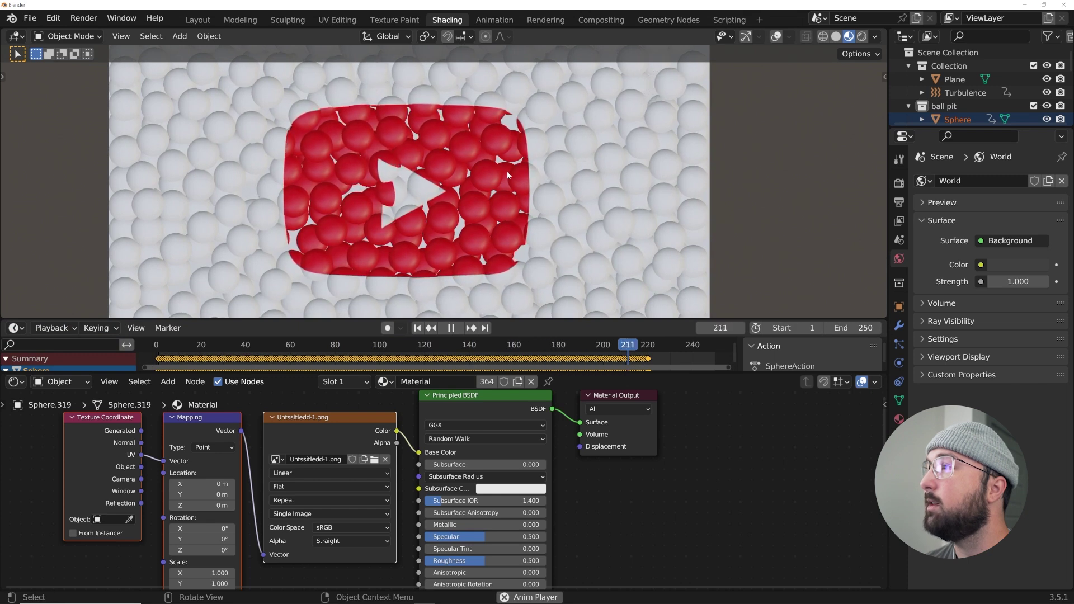
{"action": "key", "text": "space"}
{"action": "scroll", "coordinate": [422, 213], "scroll_direction": "down", "scroll_amount": 2}
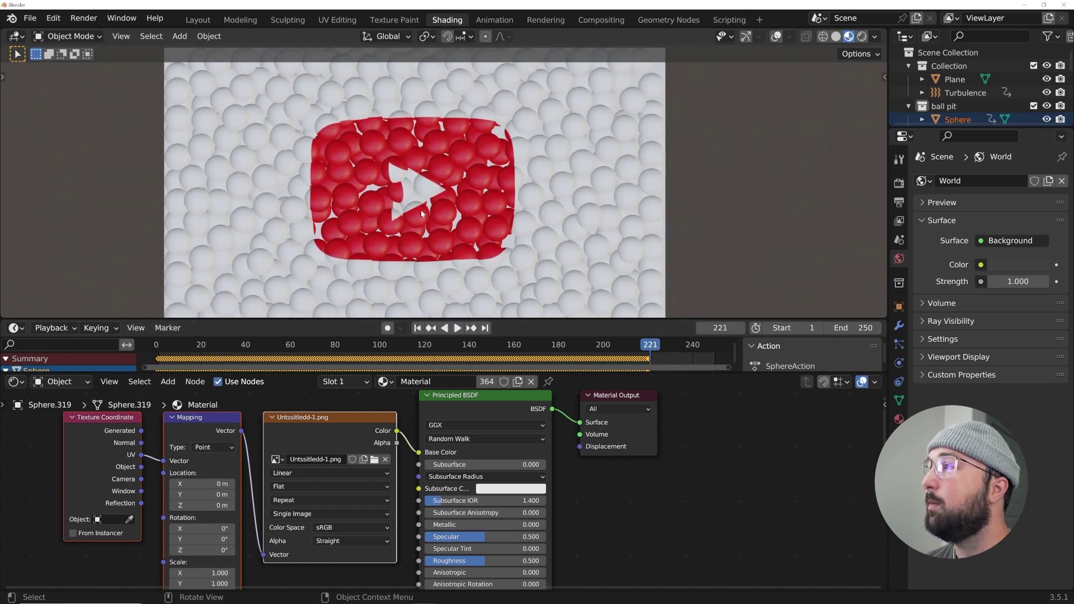
{"action": "left_click_drag", "start_coordinate": [643, 345], "coordinate": [552, 346]}
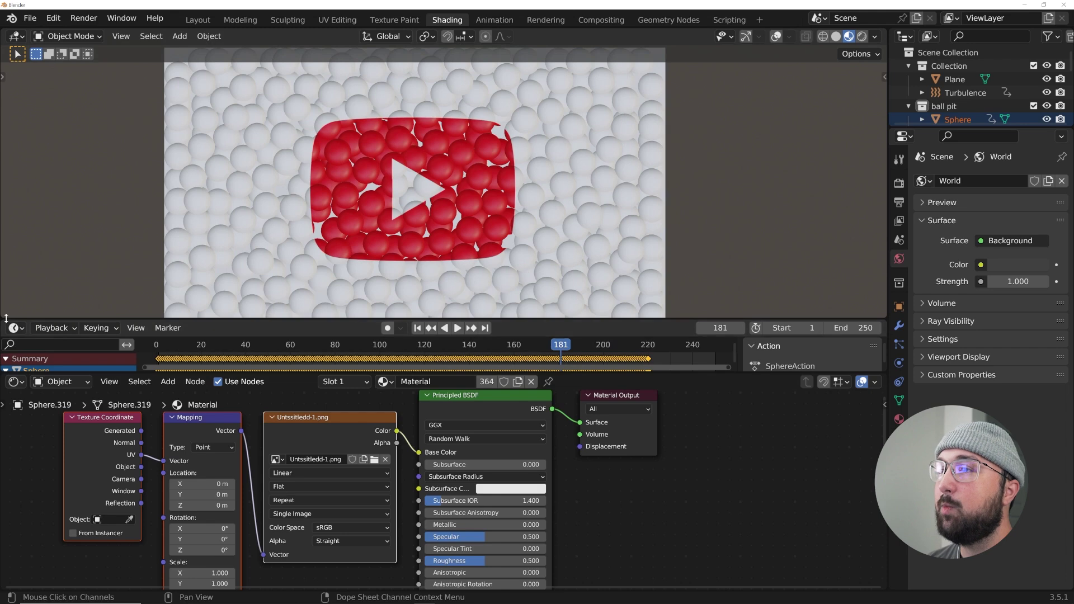
Step: Enlarge the node editor, orbit to an angled view and switch to Rendered shading
{"action": "left_click_drag", "start_coordinate": [265, 320], "coordinate": [266, 267]}
{"action": "left_click_drag", "start_coordinate": [264, 372], "coordinate": [273, 306]}
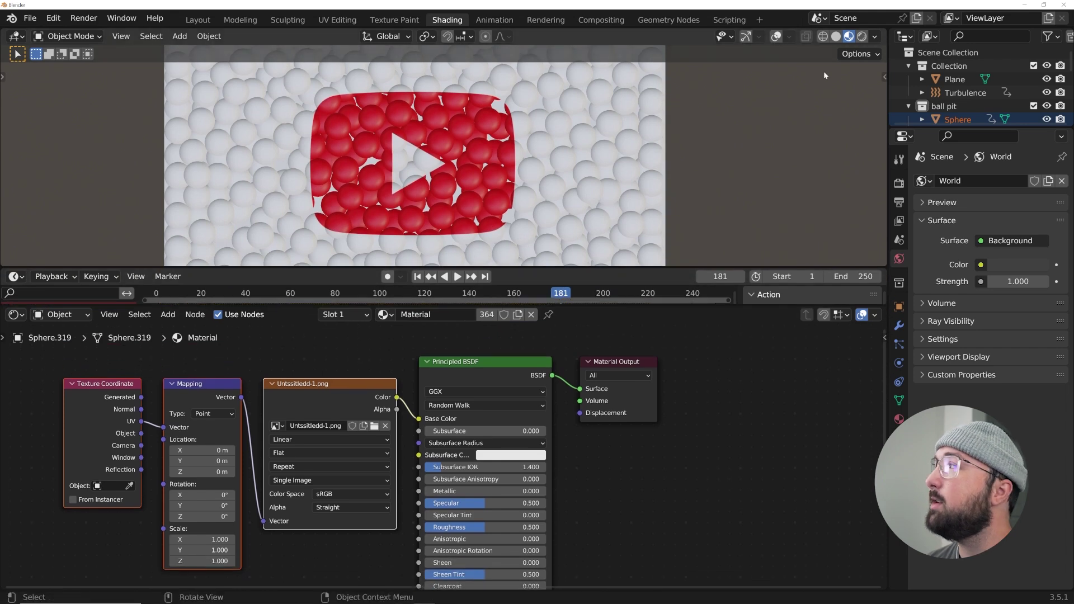
{"action": "middle_click_drag", "start_coordinate": [532, 153], "coordinate": [753, 51]}
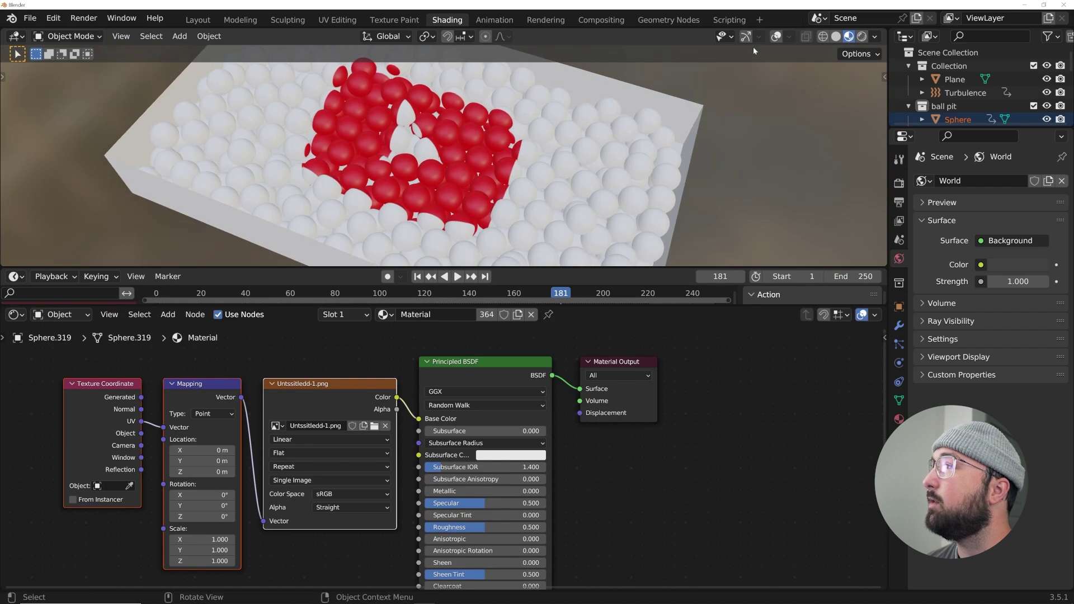
{"action": "left_click", "coordinate": [861, 37]}
Step: Switch the 3D viewport to Rendered shading to preview the ball pit
{"action": "left_click", "coordinate": [857, 37]}
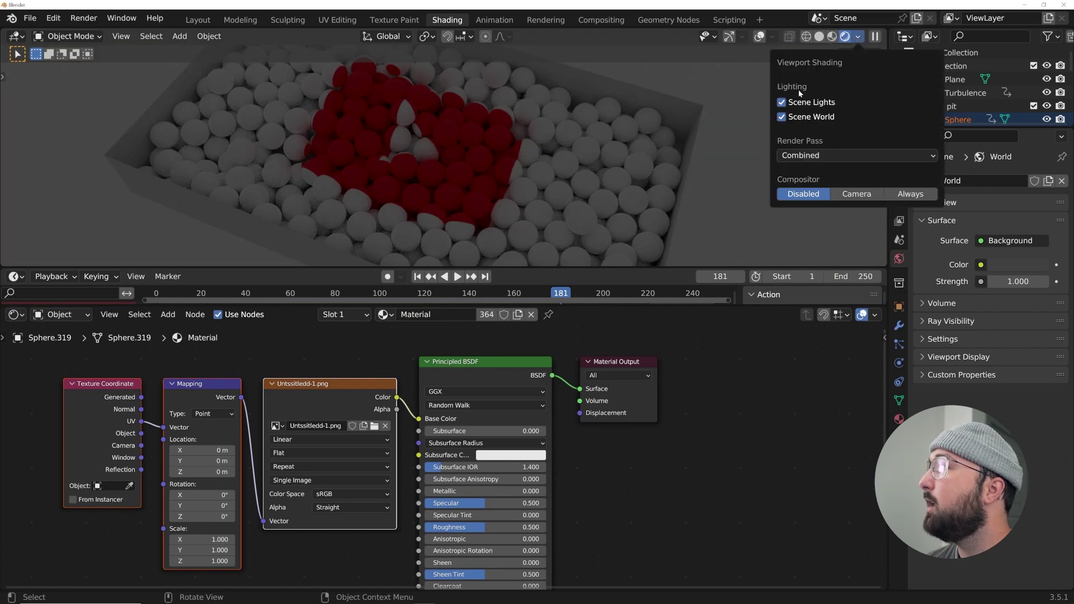
{"action": "scroll", "coordinate": [509, 166], "scroll_direction": "up", "scroll_amount": 5}
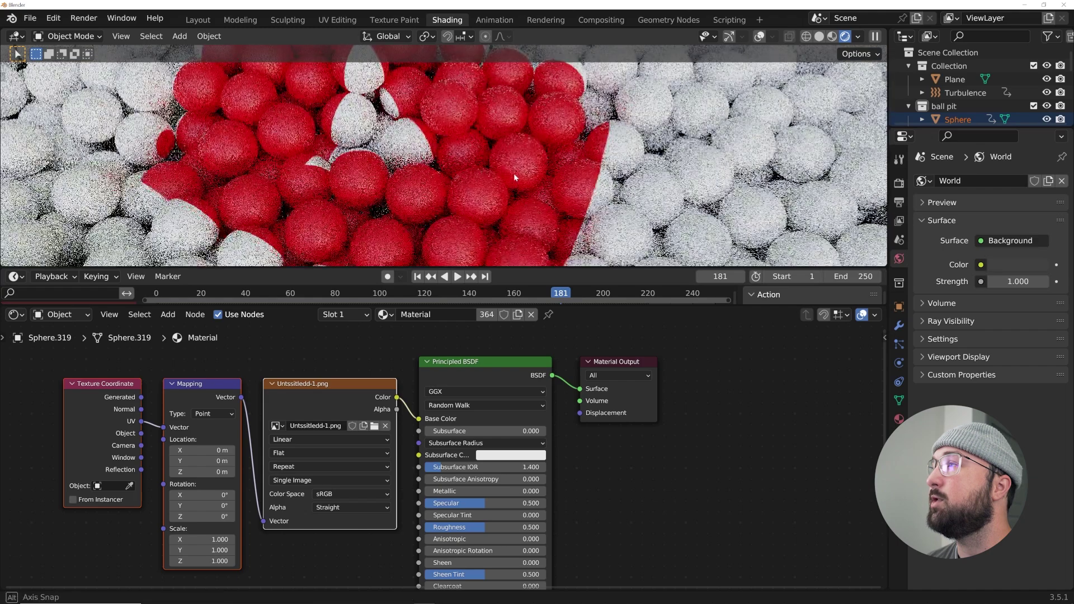
{"action": "scroll", "coordinate": [514, 173], "scroll_direction": "down", "scroll_amount": 5}
{"action": "scroll", "coordinate": [403, 364], "scroll_direction": "down", "scroll_amount": 2}
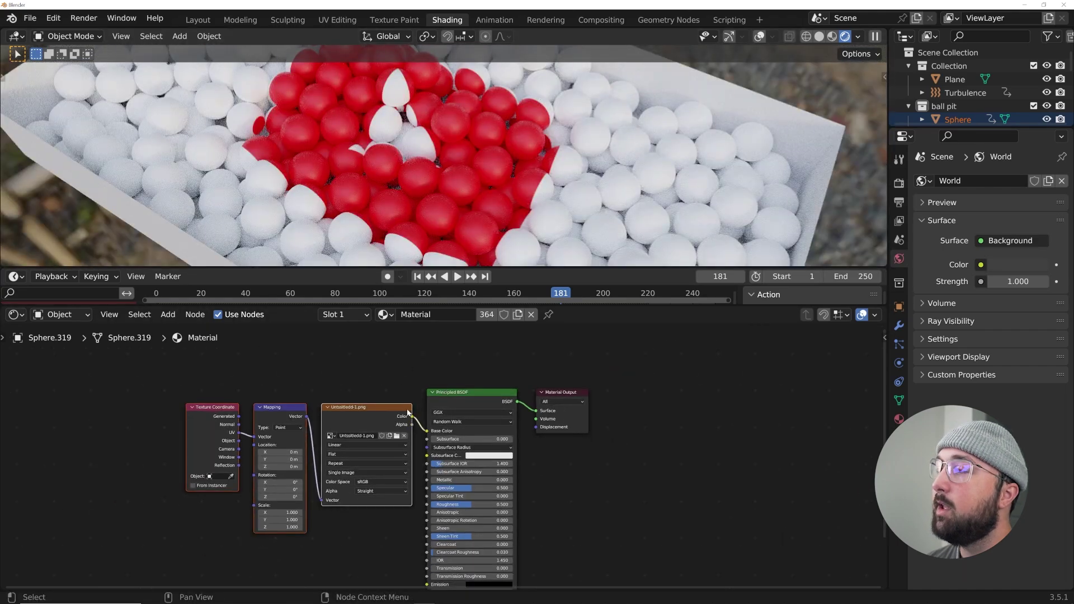
Step: Cut the Image Texture Color to Base Color link and spread the texture and BSDF nodes apart
{"action": "right_click_drag", "start_coordinate": [421, 425], "coordinate": [423, 429], "text": "ctrl"}
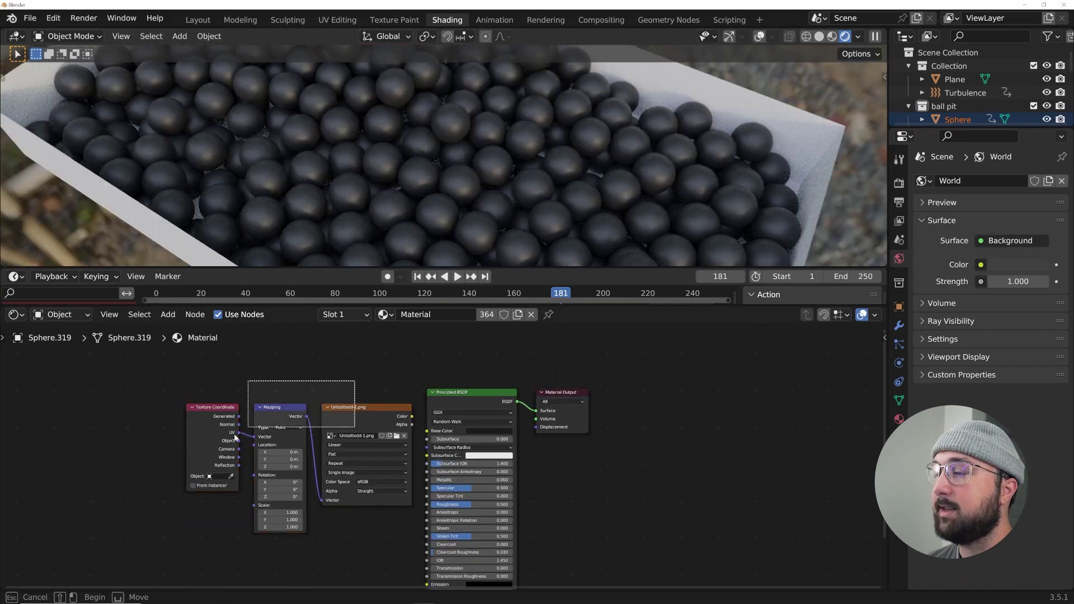
{"action": "middle_click_drag", "start_coordinate": [246, 424], "coordinate": [297, 424]}
{"action": "left_click_drag", "start_coordinate": [297, 423], "coordinate": [133, 349]}
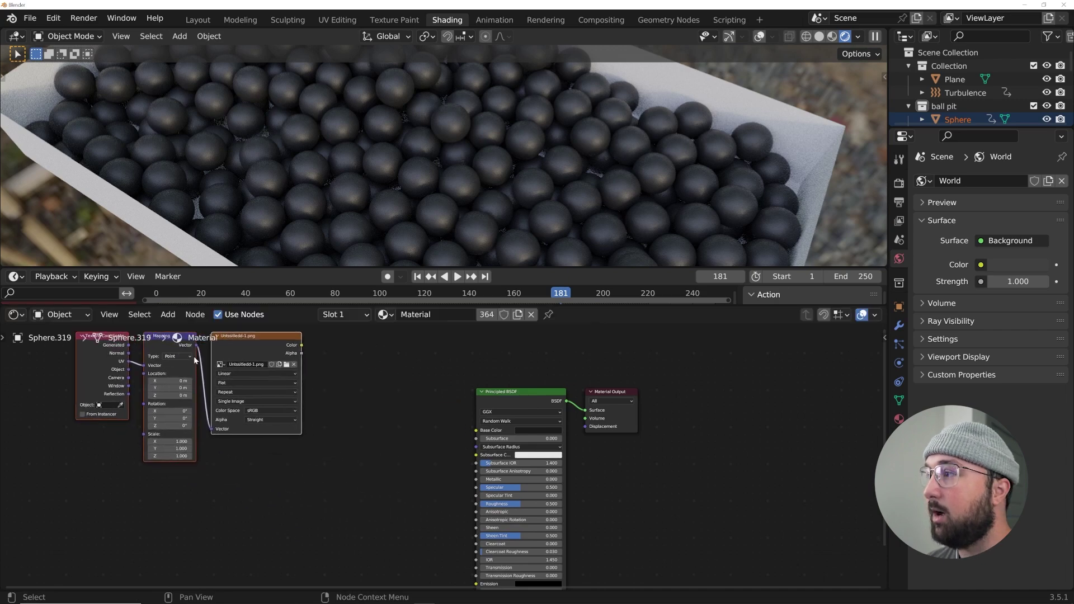
{"action": "middle_click_drag", "start_coordinate": [443, 394], "coordinate": [308, 394]}
{"action": "left_click_drag", "start_coordinate": [358, 403], "coordinate": [250, 402]}
{"action": "scroll", "coordinate": [328, 439], "scroll_direction": "up", "scroll_amount": 3}
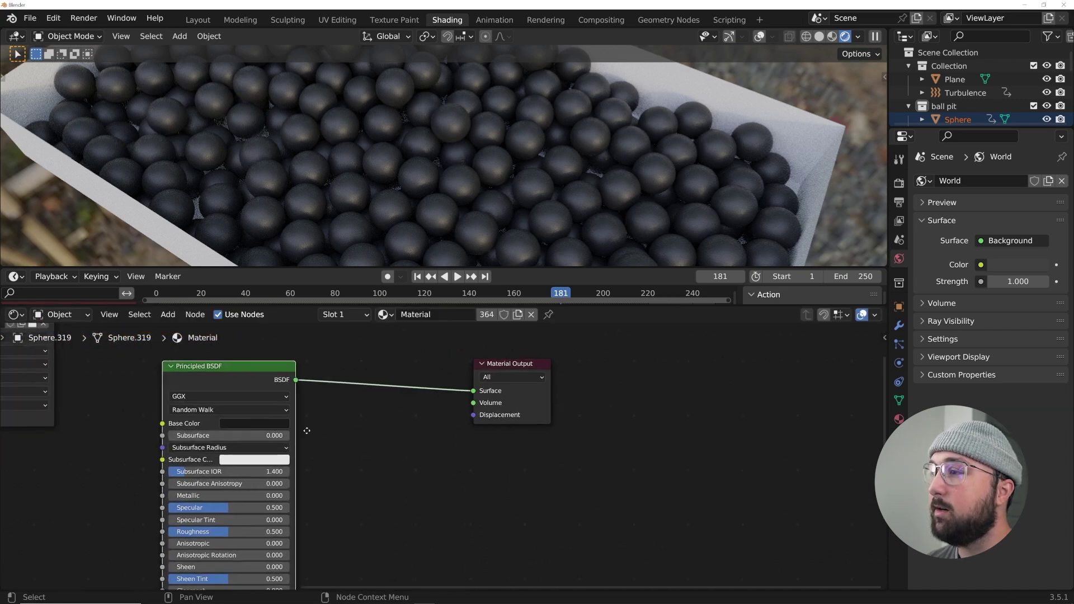
Step: Set the ball material's Base Color to pure red in RGB, with Green and Blue at 0
{"action": "left_click", "coordinate": [328, 438]}
{"action": "left_click_drag", "start_coordinate": [379, 293], "coordinate": [377, 278]}
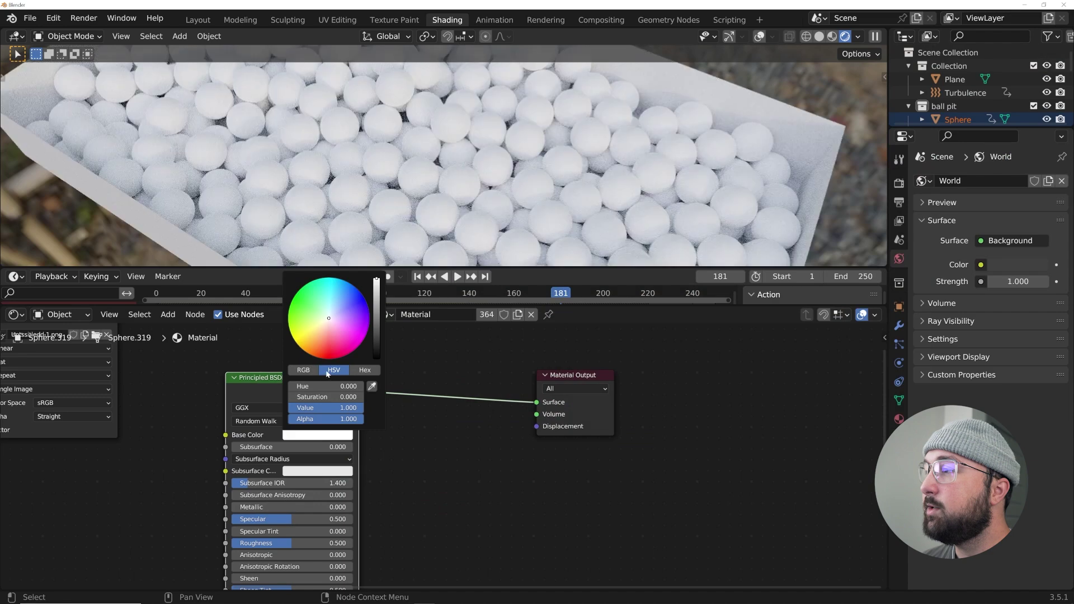
{"action": "left_click", "coordinate": [302, 436]}
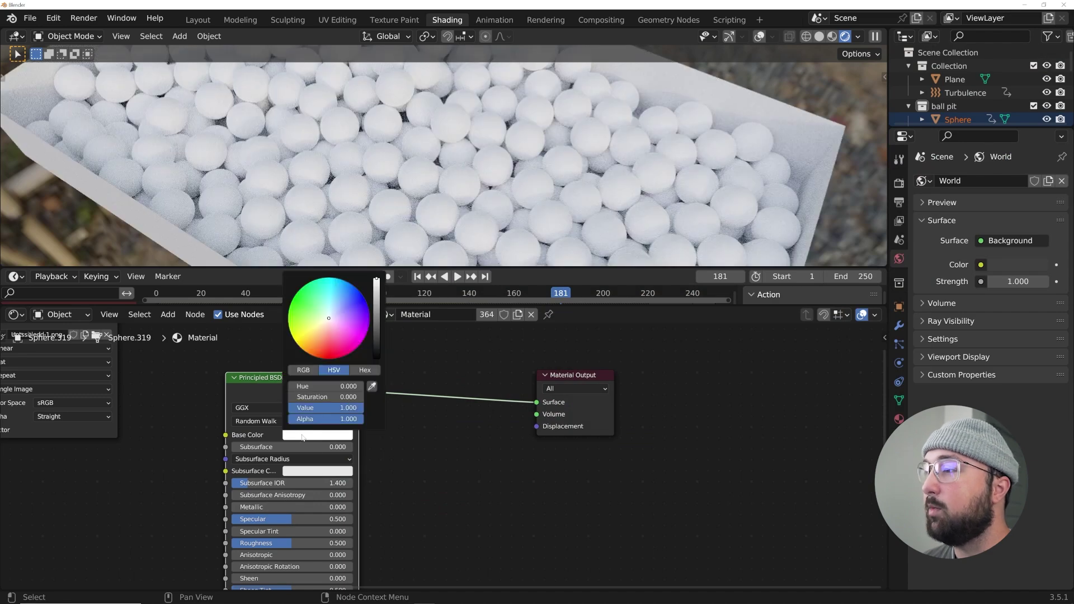
{"action": "left_click", "coordinate": [303, 370]}
{"action": "left_click_drag", "start_coordinate": [347, 396], "coordinate": [291, 408]}
{"action": "scroll", "coordinate": [442, 464], "scroll_direction": "up", "scroll_amount": 2}
Step: Lower Specular to 0.271 and raise Clearcoat to 1.000 for glossy balls
{"action": "middle_click_drag", "start_coordinate": [274, 532], "coordinate": [381, 472]}
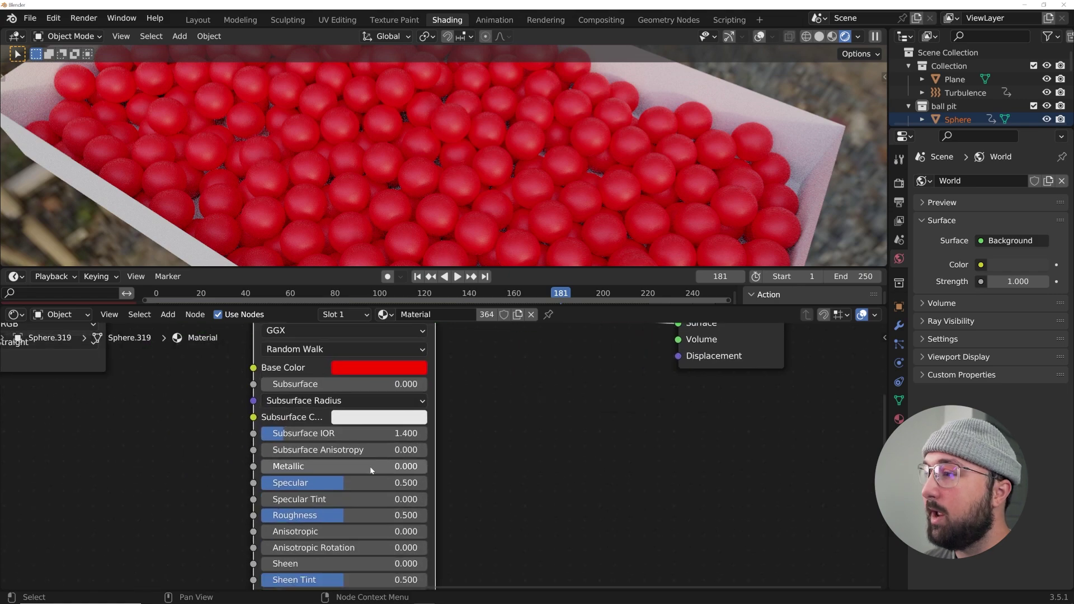
{"action": "left_click_drag", "start_coordinate": [381, 482], "coordinate": [321, 483]}
{"action": "middle_click_drag", "start_coordinate": [306, 482], "coordinate": [302, 394]}
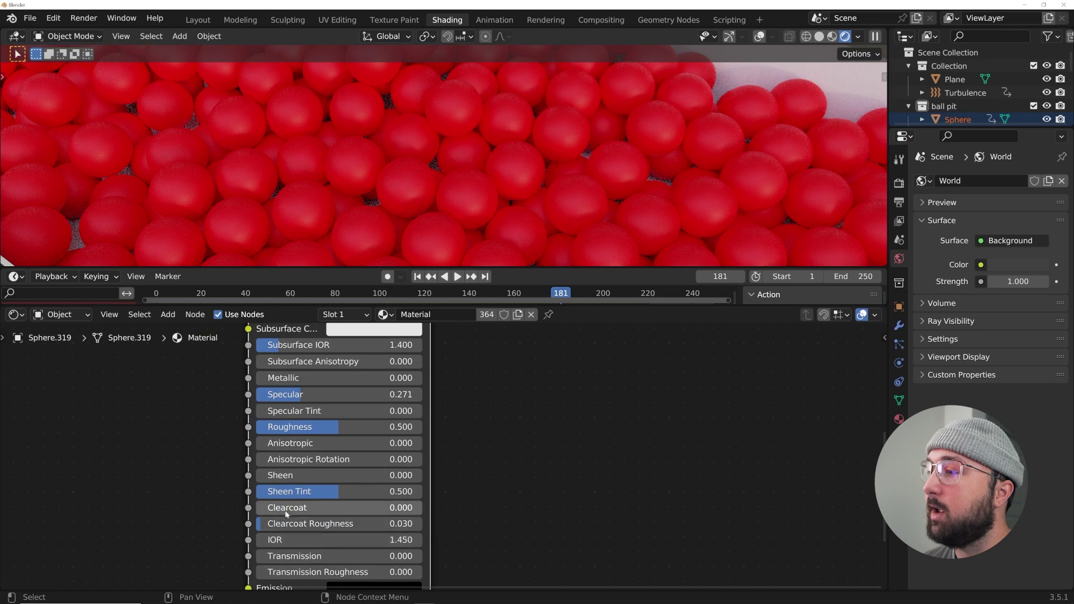
{"action": "left_click_drag", "start_coordinate": [286, 507], "coordinate": [358, 506]}
{"action": "middle_click_drag", "start_coordinate": [337, 203], "coordinate": [312, 190]}
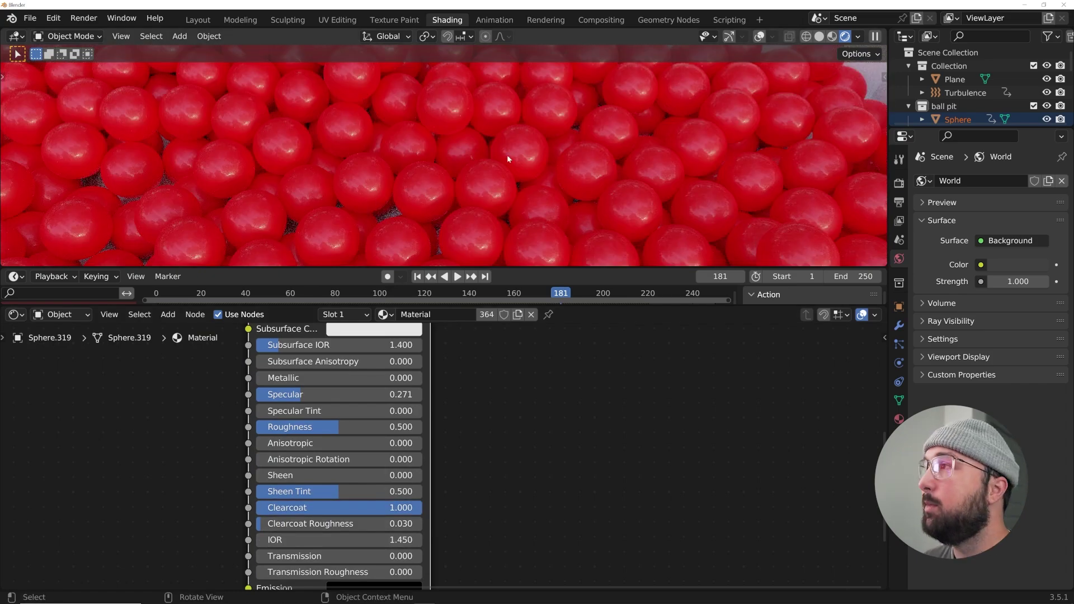
{"action": "scroll", "coordinate": [443, 398], "scroll_direction": "down", "scroll_amount": 2}
{"action": "key", "text": "shift+a"}
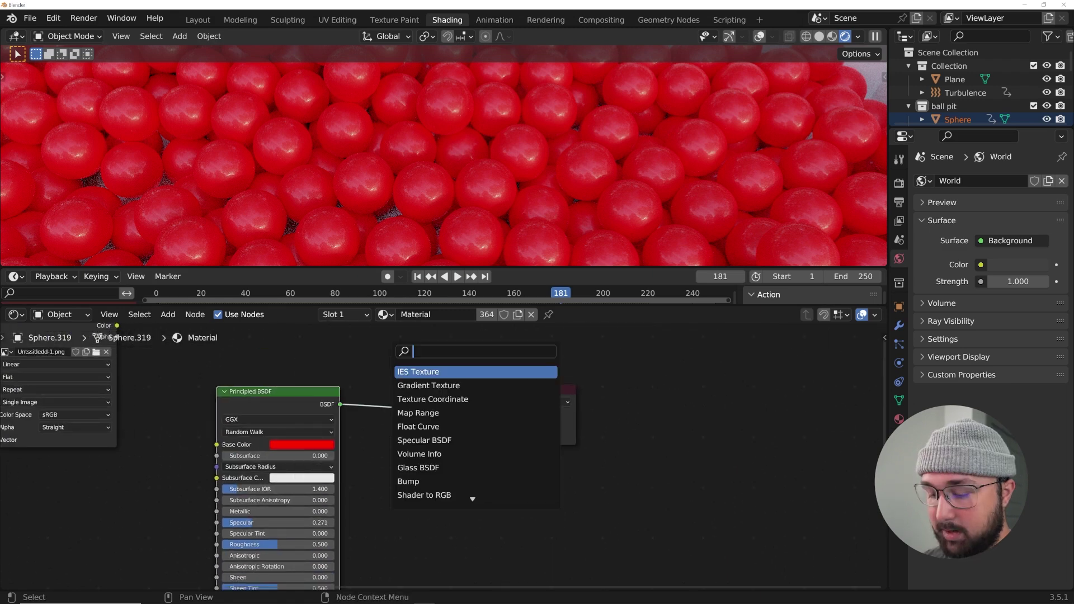
Step: Insert a Mix Shader on the Principled BSDF to Material Output link
{"action": "type", "text": "mix"}
{"action": "key", "text": "Down"}
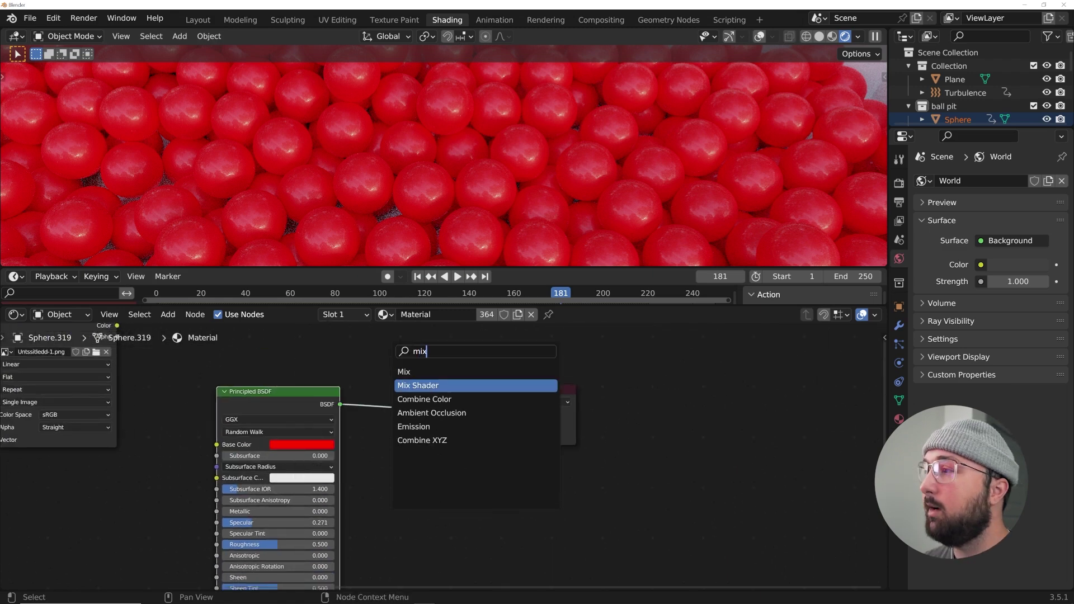
{"action": "key", "text": "Return"}
{"action": "left_click", "coordinate": [427, 421]}
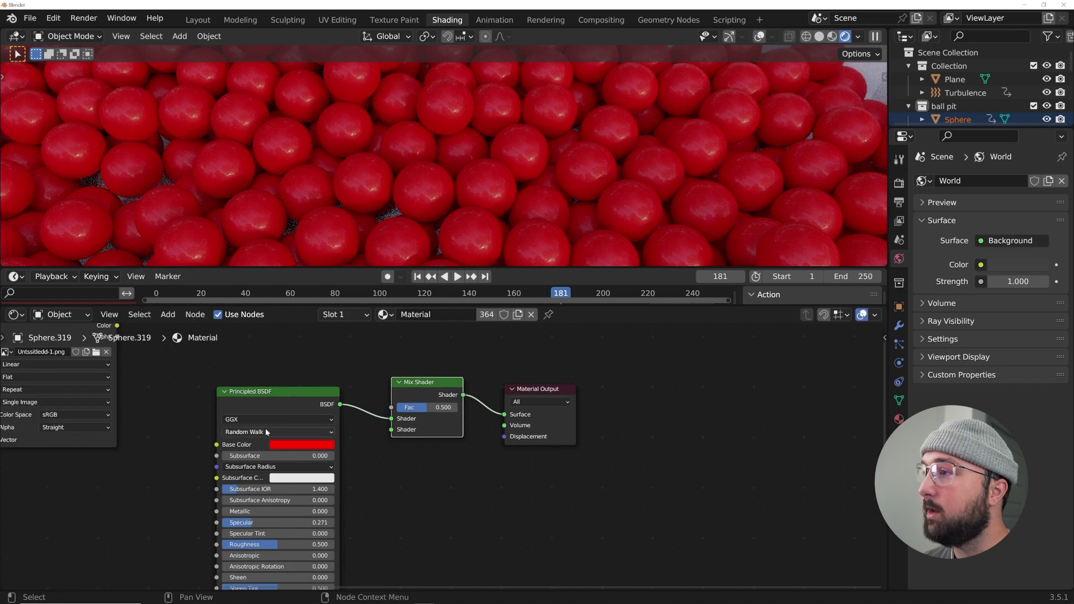
{"action": "key", "text": "g"}
{"action": "left_click", "coordinate": [232, 418]}
Step: Duplicate the Principled BSDF into the Mix Shader's second input and make its Base Color near-white
{"action": "key", "text": "shift+d"}
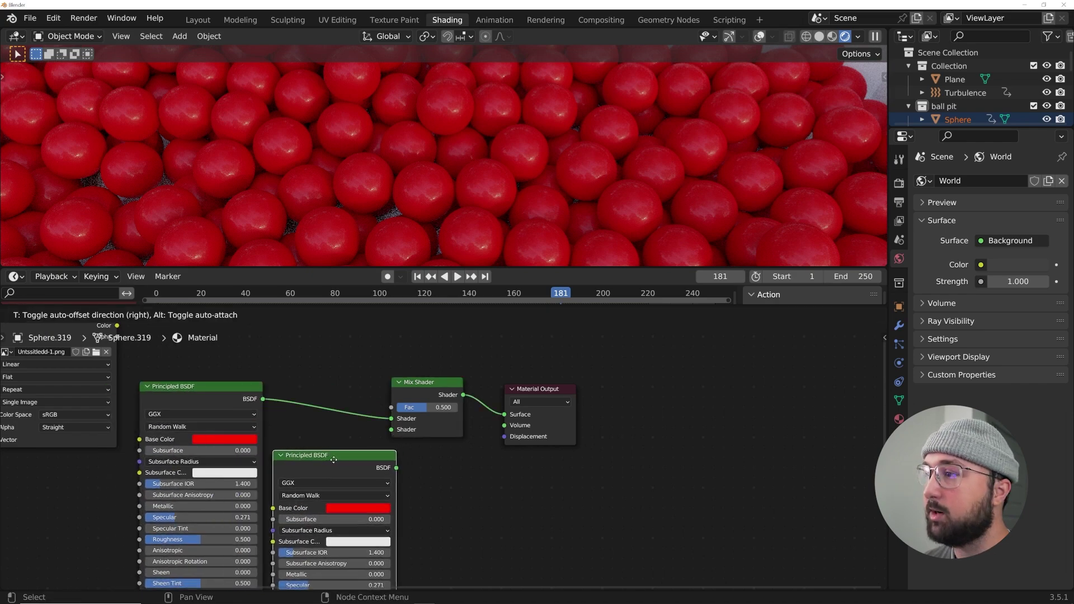
{"action": "left_click", "coordinate": [365, 486]}
{"action": "left_click_drag", "start_coordinate": [398, 468], "coordinate": [392, 430]}
{"action": "middle_click_drag", "start_coordinate": [376, 497], "coordinate": [373, 462], "text": "ctrl"}
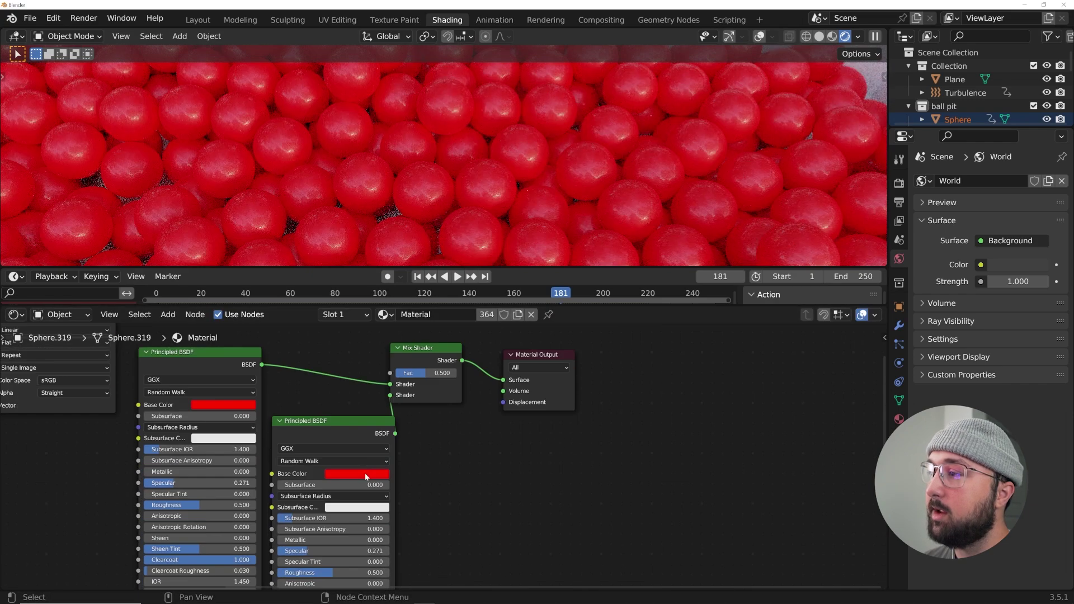
{"action": "left_click", "coordinate": [358, 473]}
{"action": "left_click", "coordinate": [368, 371]}
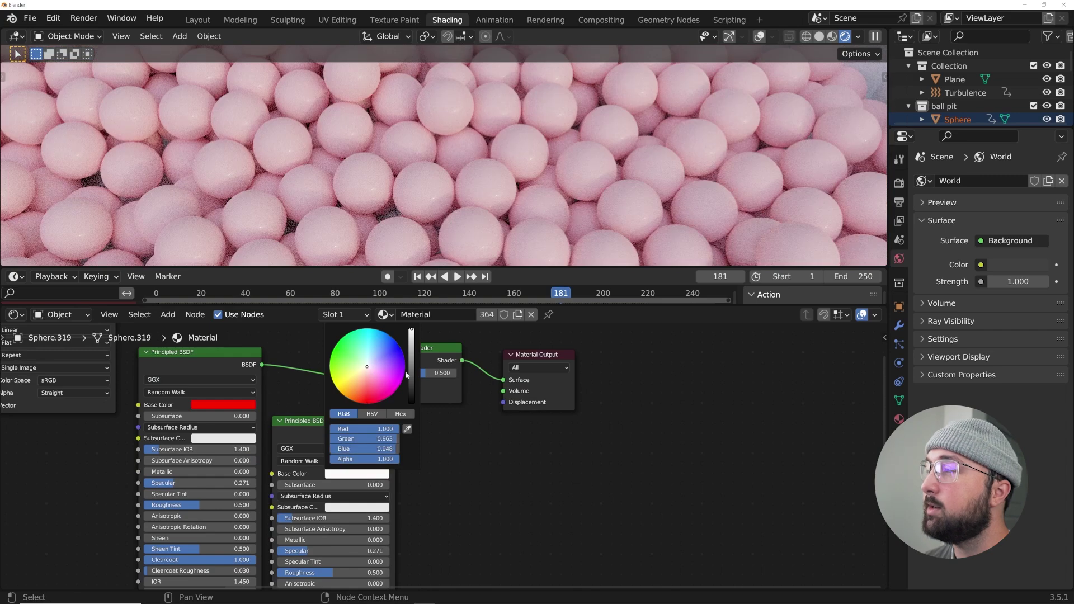
Step: Rearrange the Mix Shader and texture nodes into a tidier layout
{"action": "middle_click_drag", "start_coordinate": [405, 371], "coordinate": [400, 519]}
{"action": "left_click_drag", "start_coordinate": [401, 519], "coordinate": [400, 420]}
{"action": "scroll", "coordinate": [258, 413], "scroll_direction": "down", "scroll_amount": 2}
{"action": "middle_click_drag", "start_coordinate": [112, 430], "coordinate": [257, 412]}
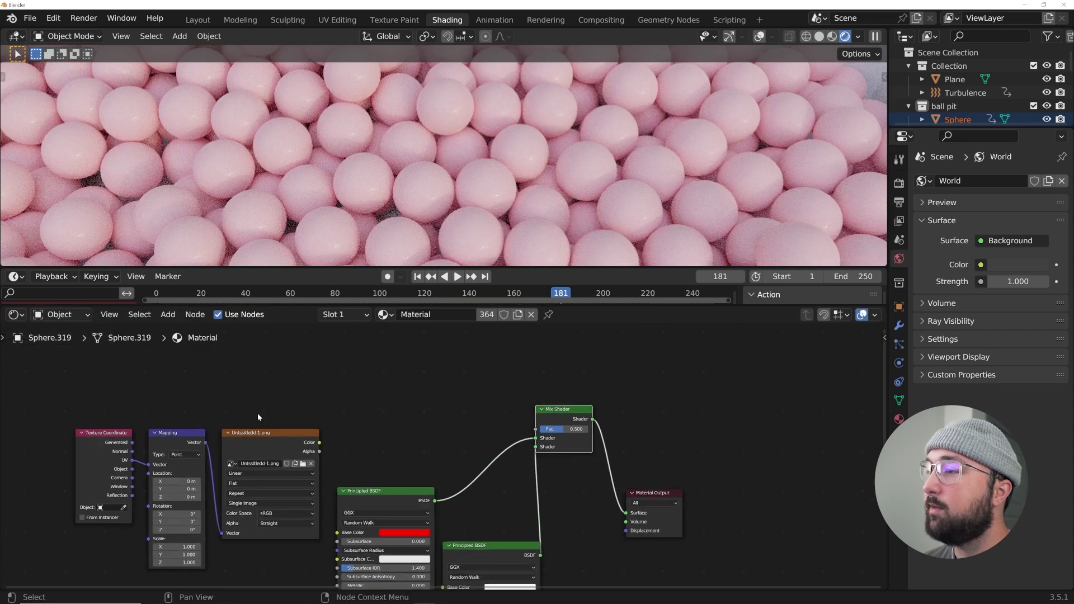
{"action": "middle_click_drag", "start_coordinate": [171, 457], "coordinate": [172, 491]}
{"action": "left_click_drag", "start_coordinate": [171, 491], "coordinate": [142, 411]}
{"action": "scroll", "coordinate": [244, 378], "scroll_direction": "up", "scroll_amount": 2}
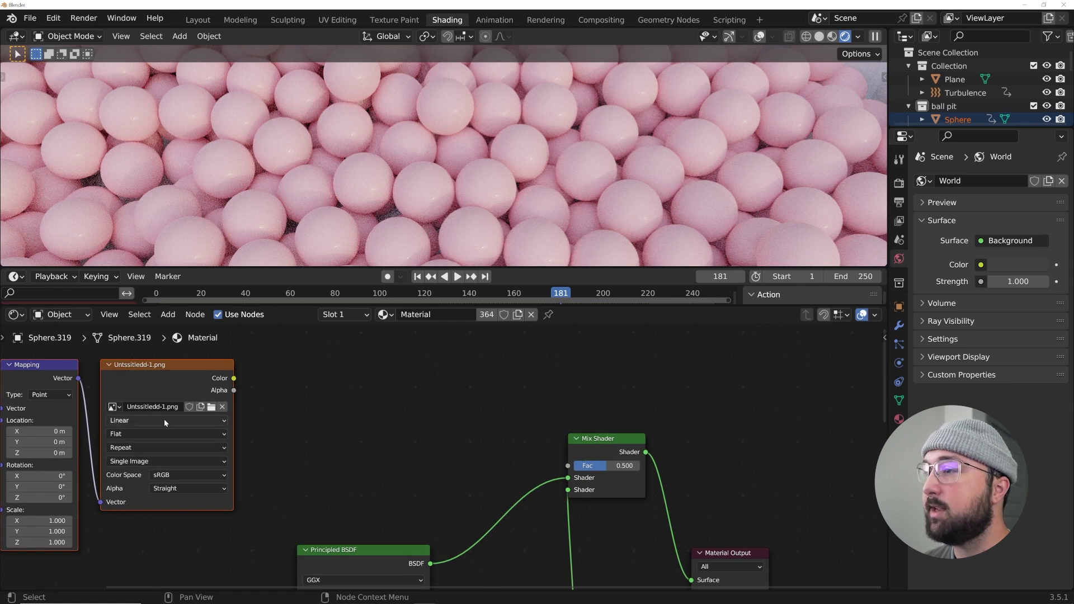
Step: Add a ColorRamp between the image's Color and the Mix Shader's factor
{"action": "key", "text": "shift+a"}
{"action": "type", "text": "col"}
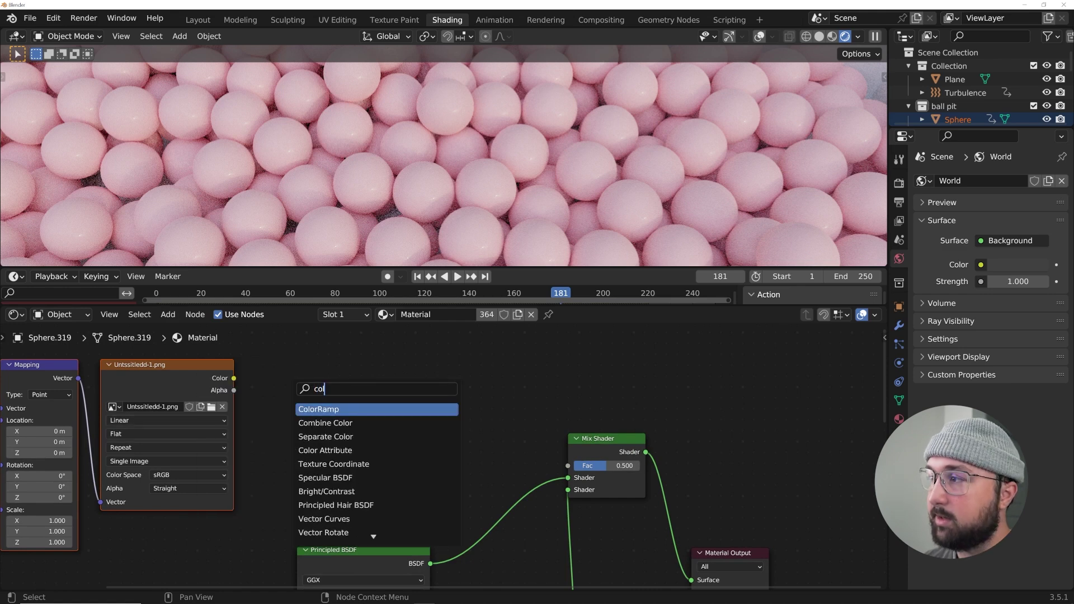
{"action": "key", "text": "Return"}
{"action": "left_click_drag", "start_coordinate": [234, 379], "coordinate": [295, 461]}
{"action": "left_click_drag", "start_coordinate": [426, 374], "coordinate": [567, 466]}
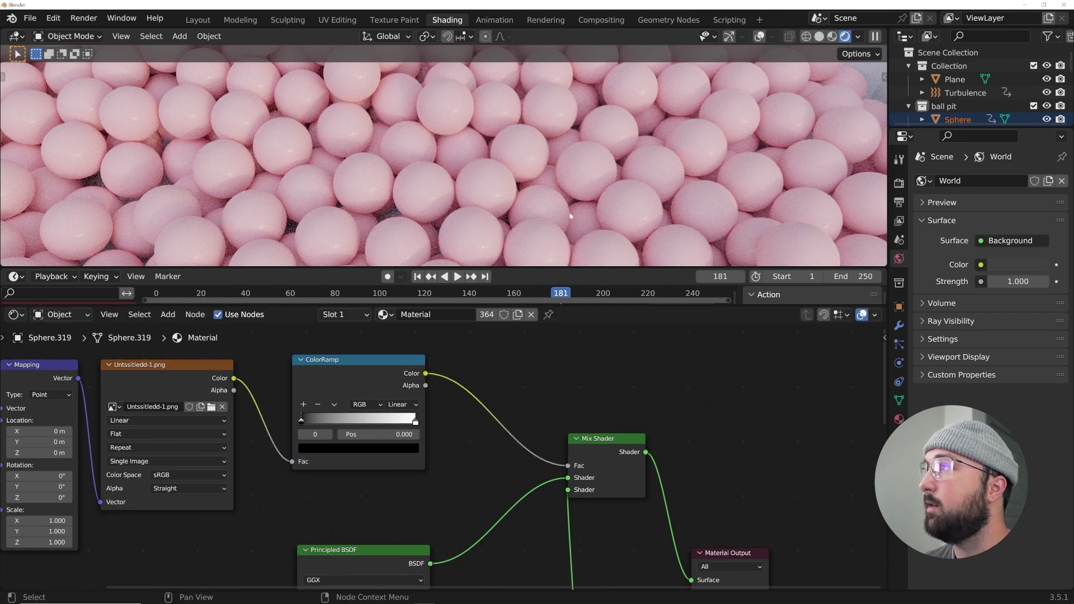
Step: Set the ColorRamp interpolation to Constant and move the white stop to 0.868
{"action": "scroll", "coordinate": [386, 391], "scroll_direction": "up", "scroll_amount": 2}
{"action": "left_click", "coordinate": [382, 379]}
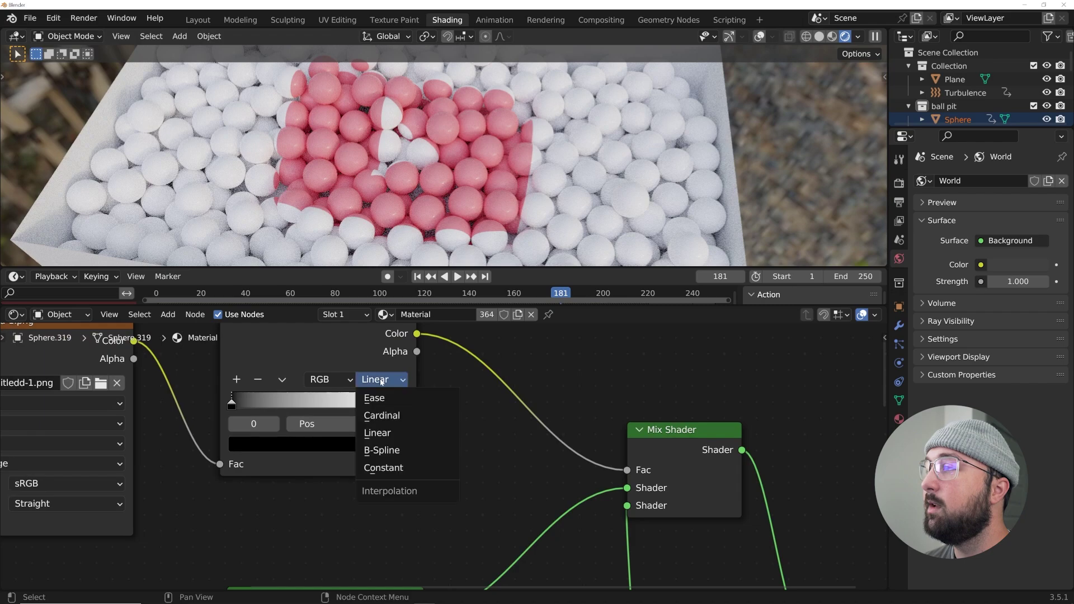
{"action": "left_click", "coordinate": [385, 468]}
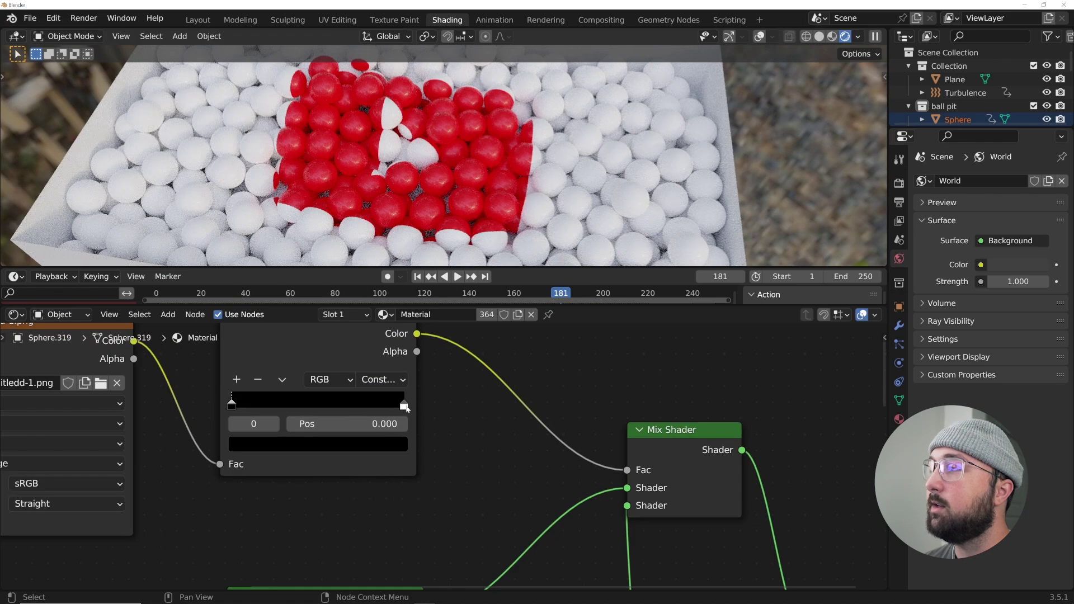
{"action": "left_click_drag", "start_coordinate": [407, 408], "coordinate": [382, 407]}
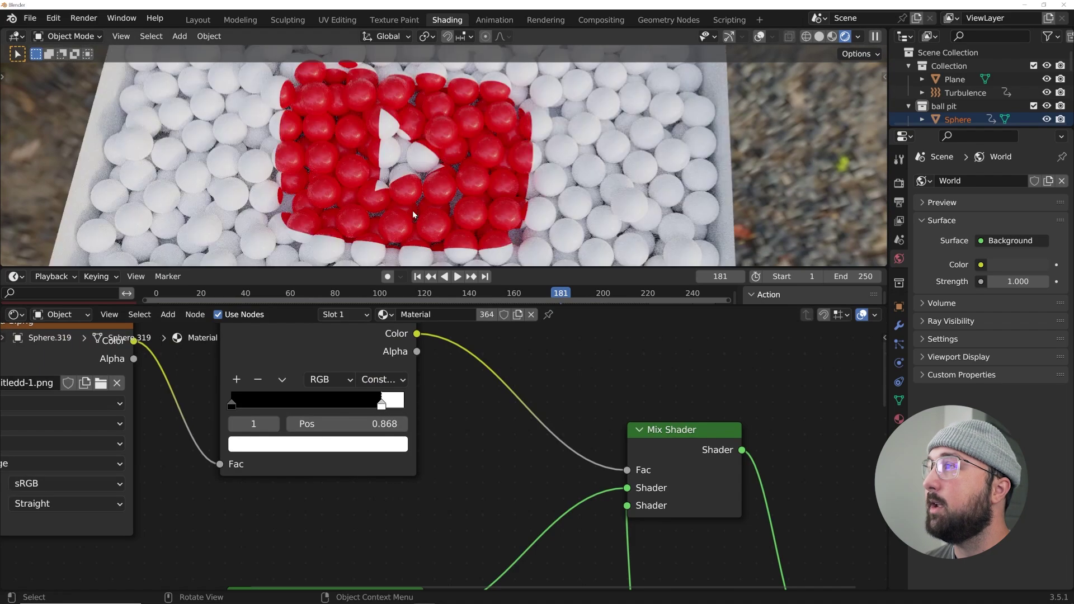
{"action": "middle_click_drag", "start_coordinate": [422, 390], "coordinate": [397, 415]}
Step: Add an Invert node after the ColorRamp's Color output
{"action": "left_click_drag", "start_coordinate": [392, 357], "coordinate": [469, 395]}
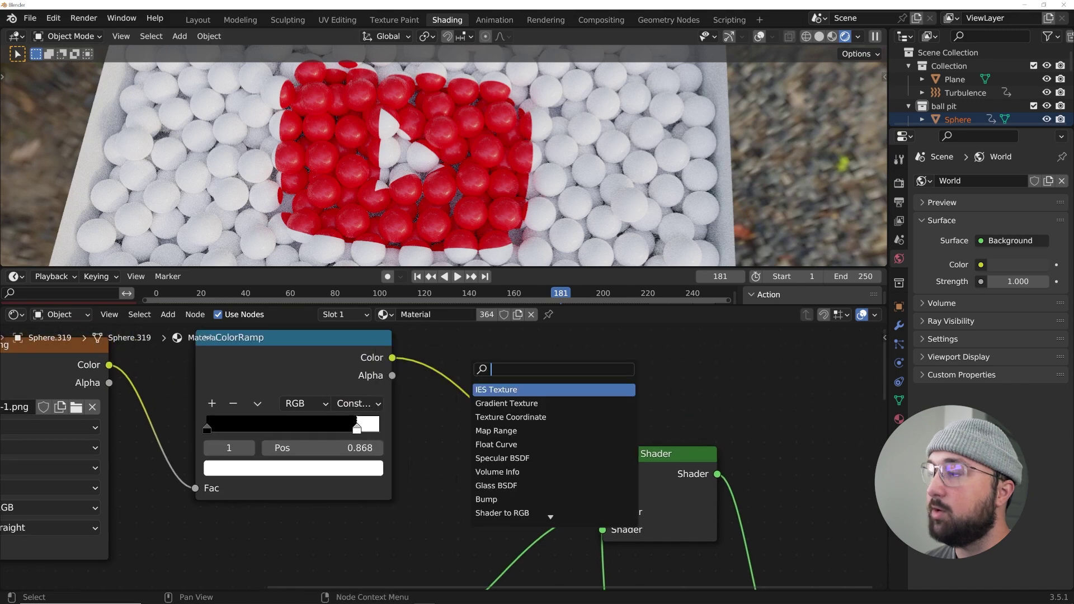
{"action": "type", "text": "inv"}
{"action": "key", "text": "Return"}
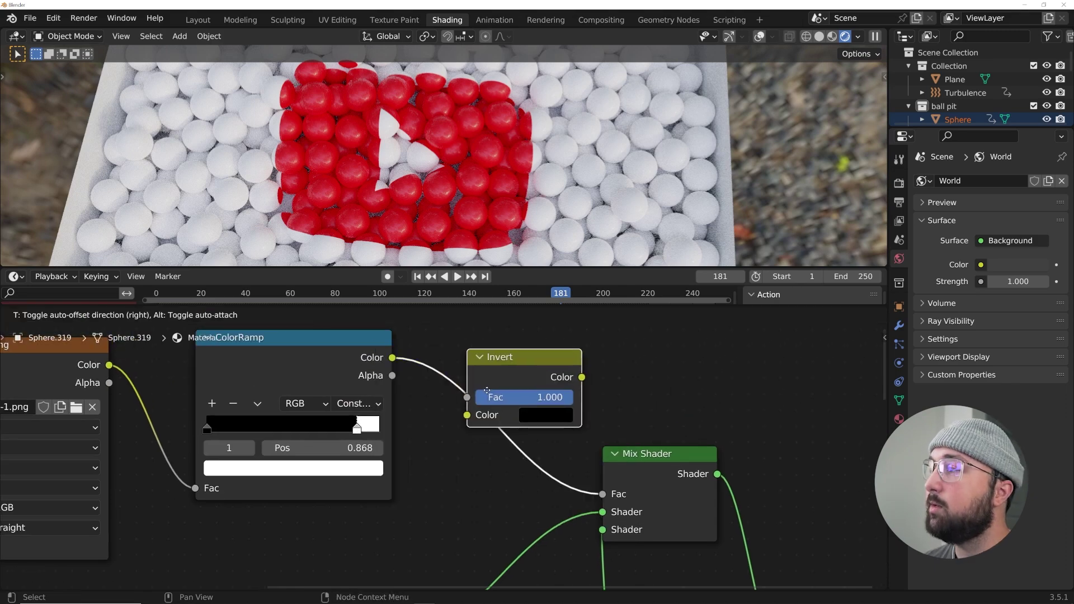
{"action": "left_click", "coordinate": [470, 385]}
{"action": "scroll", "coordinate": [447, 193], "scroll_direction": "down", "scroll_amount": 4}
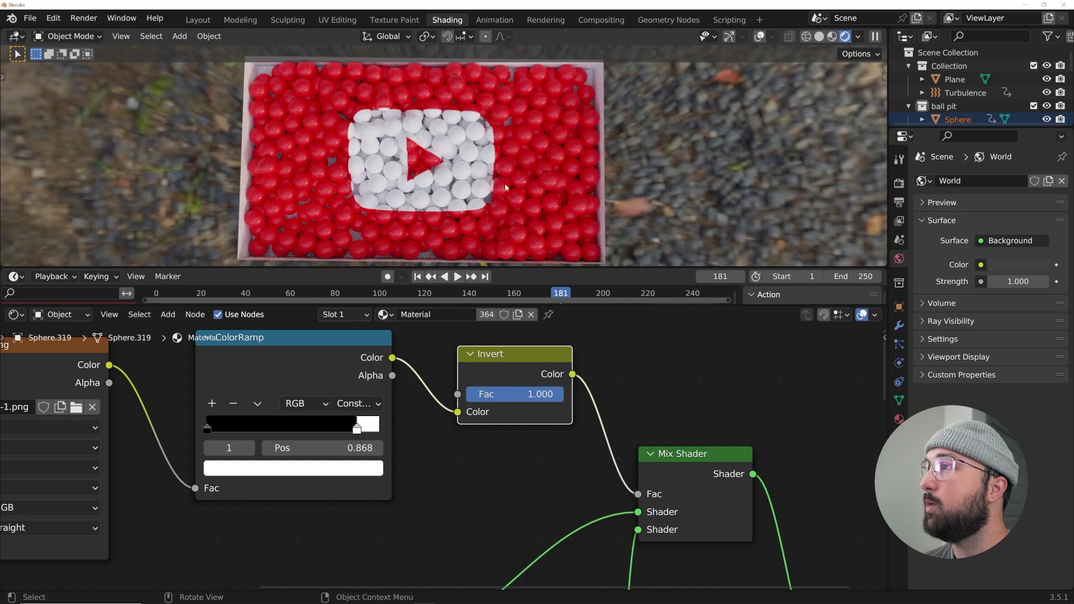
{"action": "scroll", "coordinate": [576, 383], "scroll_direction": "down", "scroll_amount": 2}
Step: Raise the white Principled BSDF's Specular to 0.478
{"action": "middle_click_drag", "start_coordinate": [488, 572], "coordinate": [451, 461]}
{"action": "left_click_drag", "start_coordinate": [450, 461], "coordinate": [460, 389]}
{"action": "scroll", "coordinate": [424, 162], "scroll_direction": "up", "scroll_amount": 3}
{"action": "middle_click_drag", "start_coordinate": [515, 435], "coordinate": [511, 351]}
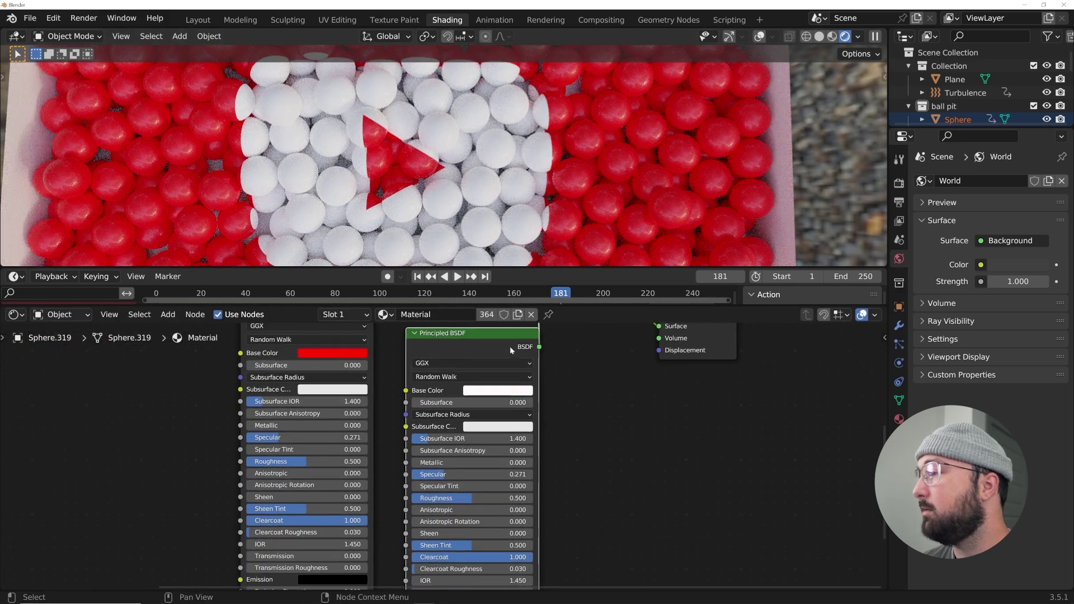
{"action": "left_click_drag", "start_coordinate": [473, 474], "coordinate": [482, 475]}
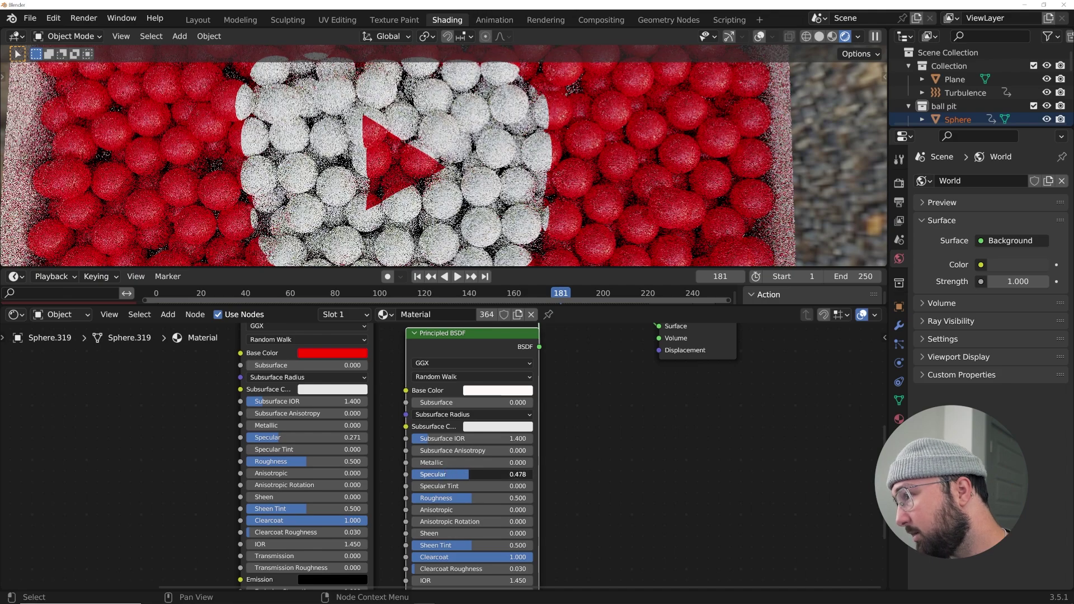
{"action": "middle_click_drag", "start_coordinate": [503, 372], "coordinate": [509, 345]}
{"action": "scroll", "coordinate": [404, 196], "scroll_direction": "down", "scroll_amount": 5}
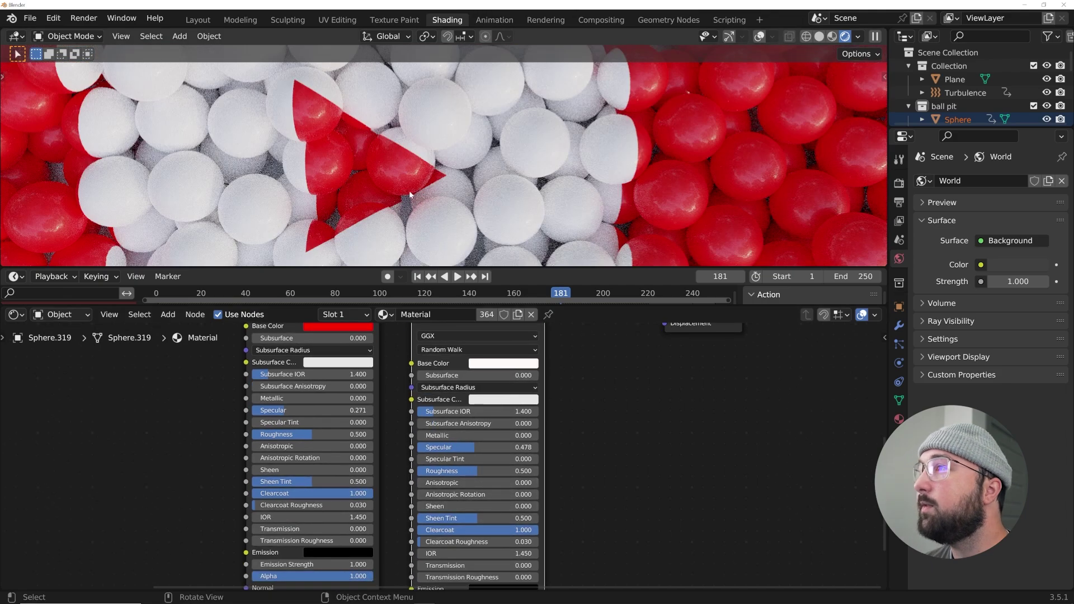
{"action": "middle_click_drag", "start_coordinate": [327, 370], "coordinate": [357, 409]}
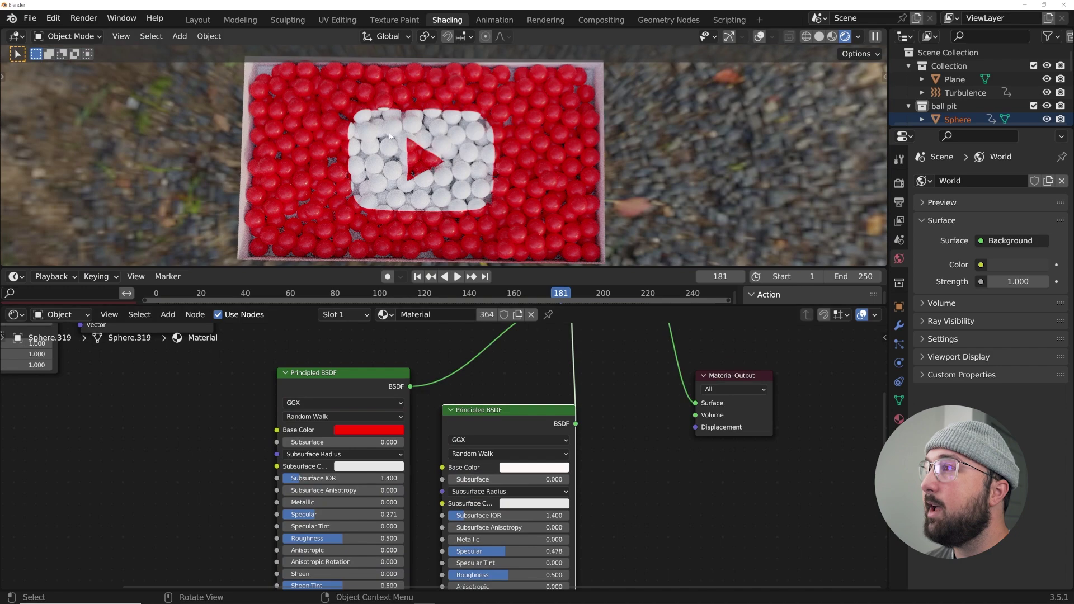
{"action": "scroll", "coordinate": [403, 195], "scroll_direction": "up", "scroll_amount": 5}
Step: Add a ColorRamp beside the red shader and turn its white stop red
{"action": "middle_click_drag", "start_coordinate": [312, 370], "coordinate": [383, 437]}
{"action": "scroll", "coordinate": [330, 442], "scroll_direction": "up", "scroll_amount": 2}
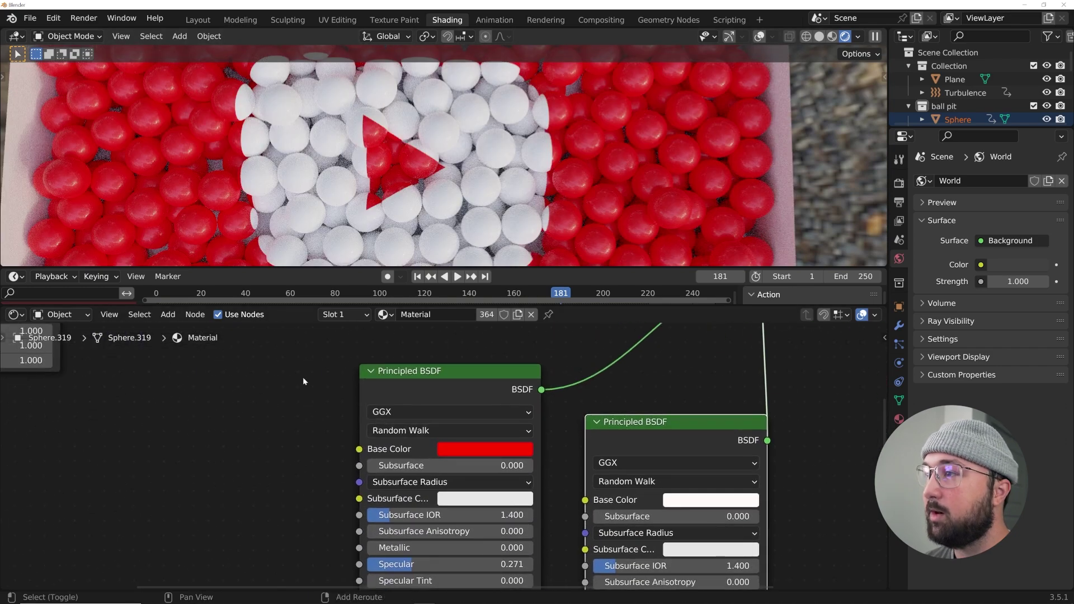
{"action": "key", "text": "shift+a"}
{"action": "type", "text": "co"}
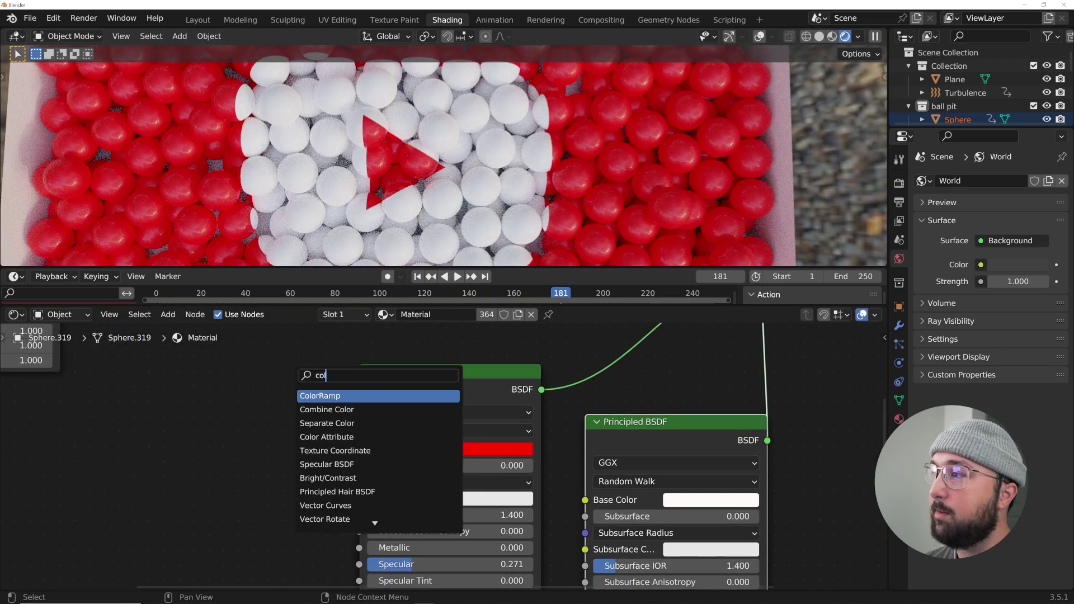
{"action": "key", "text": "Return"}
{"action": "left_click", "coordinate": [303, 493]}
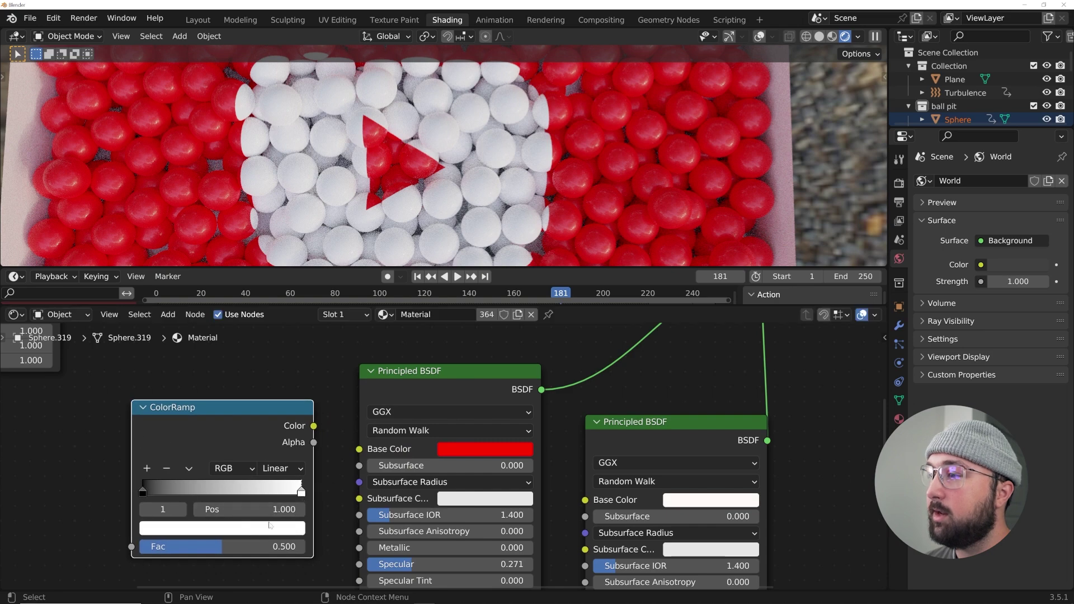
{"action": "left_click", "coordinate": [250, 528]}
{"action": "key", "text": "BackSpace"}
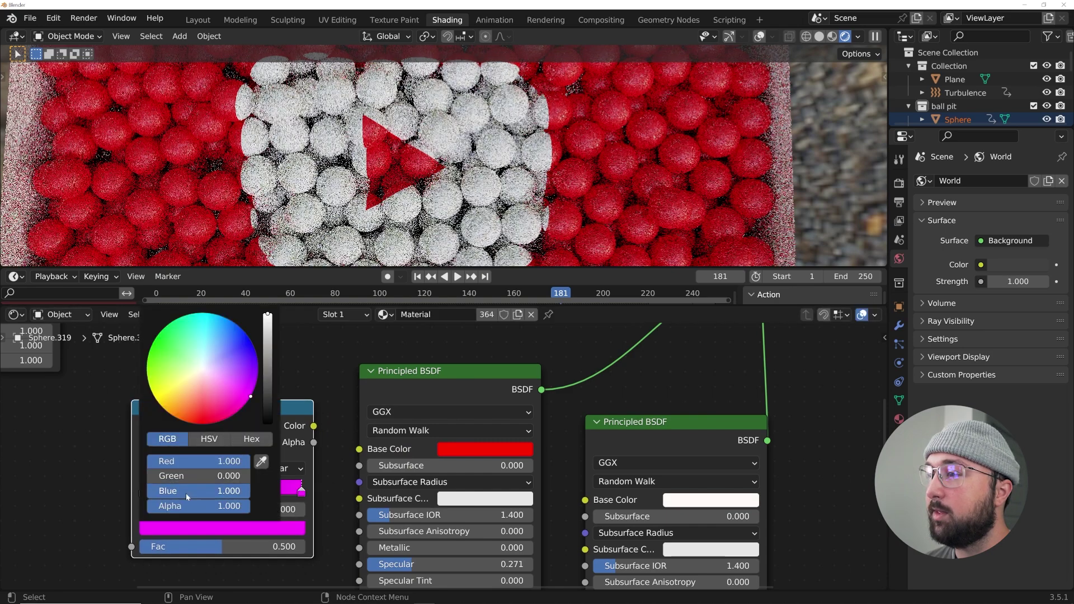
{"action": "key", "text": "BackSpace"}
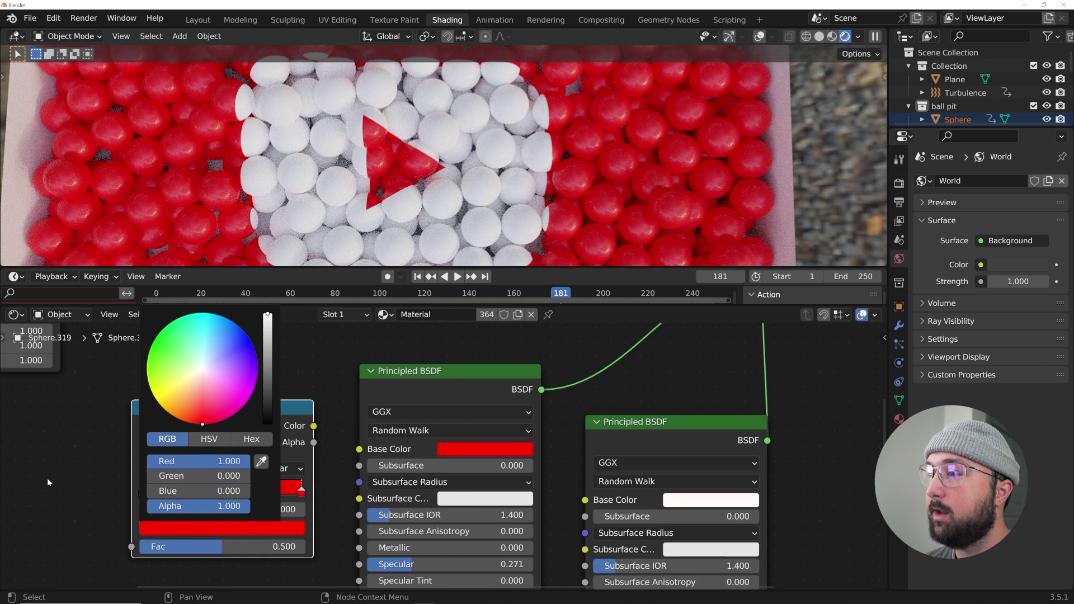
Step: Feed the ramp into the red shader's Base Color, driven by Layer Weight Facing
{"action": "left_click_drag", "start_coordinate": [337, 451], "coordinate": [359, 448]}
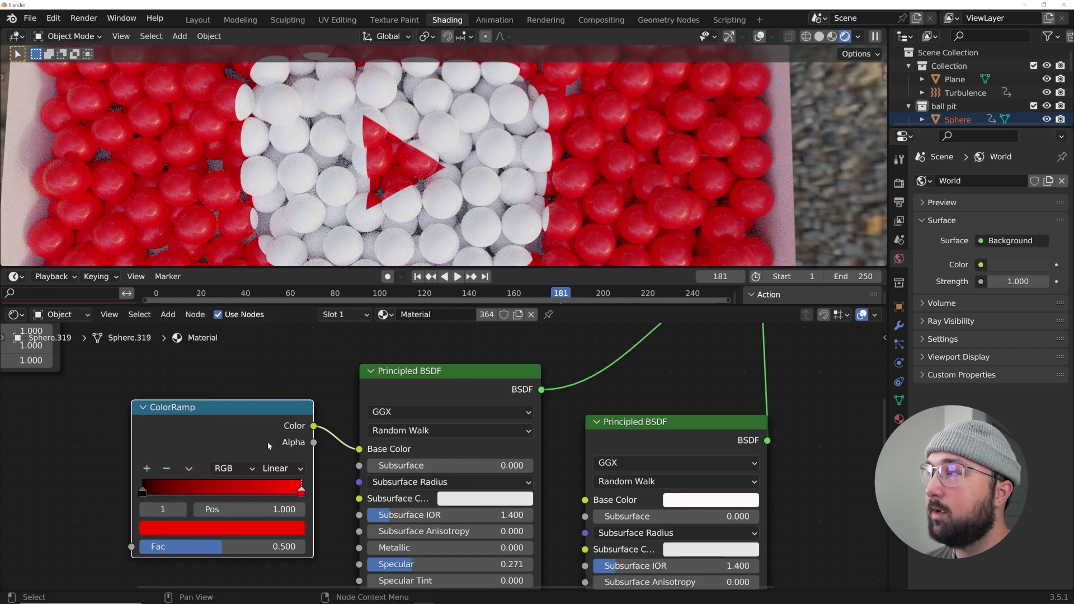
{"action": "middle_click_drag", "start_coordinate": [359, 449], "coordinate": [522, 429]}
{"action": "key", "text": "shift+a"}
{"action": "type", "text": "lay"}
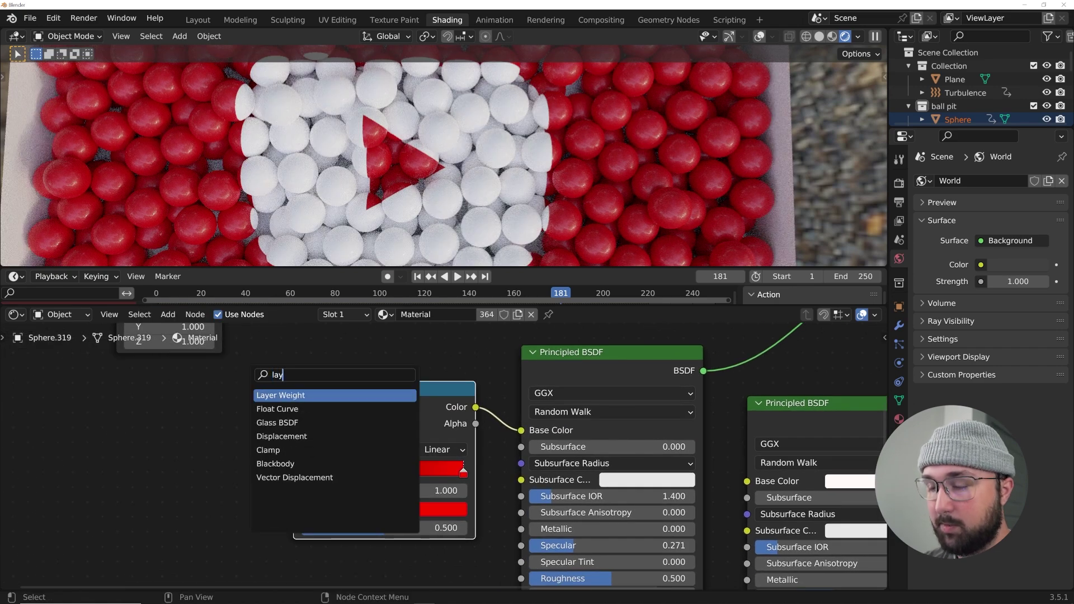
{"action": "key", "text": "Return"}
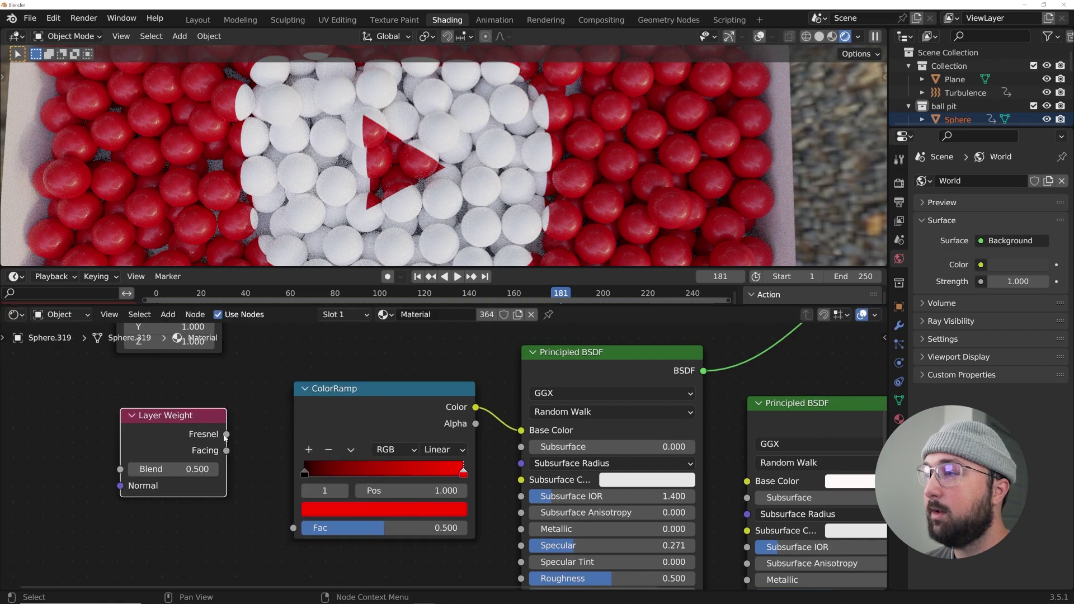
{"action": "left_click_drag", "start_coordinate": [227, 450], "coordinate": [293, 528]}
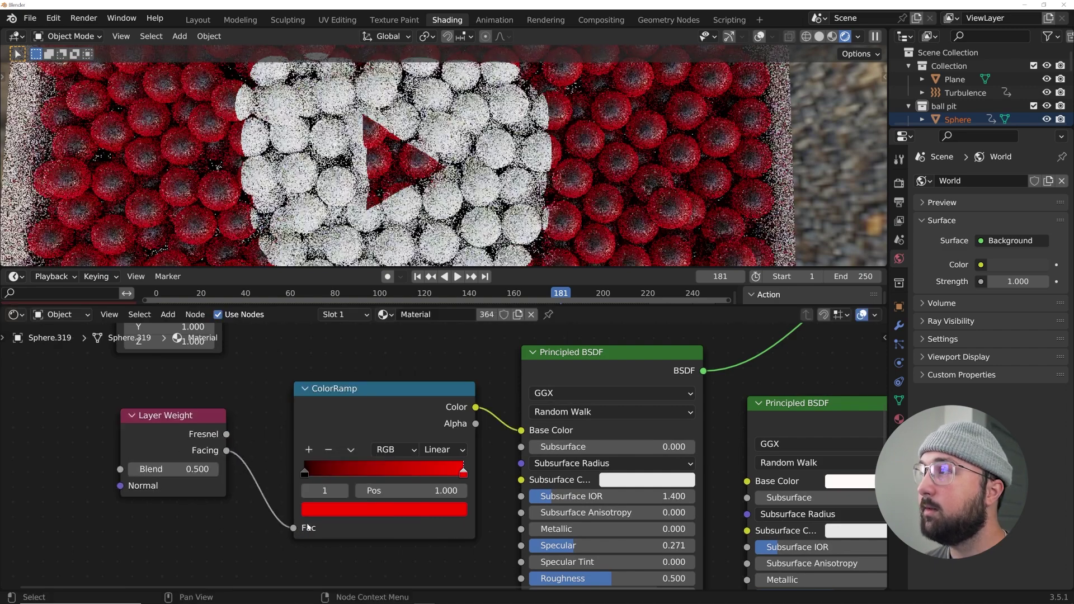
Step: Flip the ramp, set Layer Weight Blend to 0.380 and move the dark stop to 0.833
{"action": "left_click", "coordinate": [350, 450]}
{"action": "left_click", "coordinate": [368, 467]}
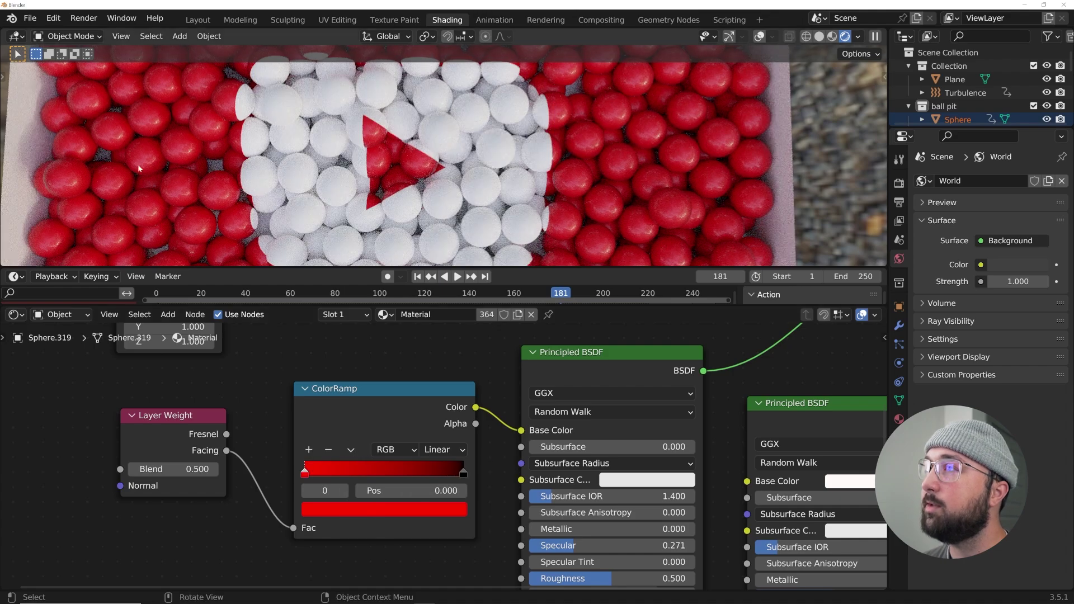
{"action": "mouse_move", "coordinate": [162, 469]}
{"action": "left_mouse_down"}
{"action": "mouse_move", "coordinate": [193, 469]}
{"action": "mouse_move", "coordinate": [170, 469]}
{"action": "left_mouse_up"}
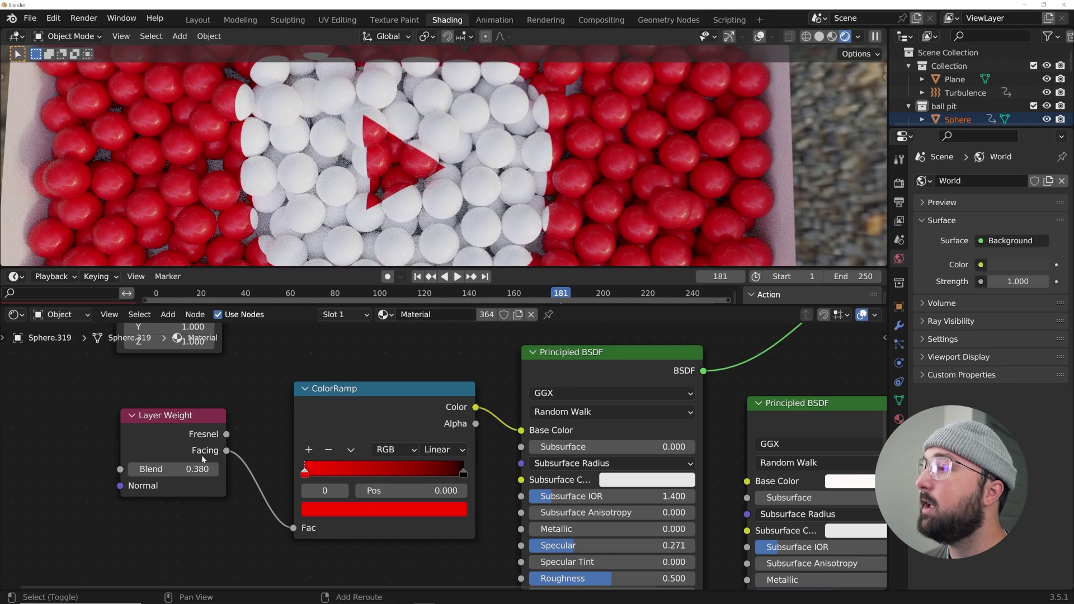
{"action": "left_click_drag", "start_coordinate": [345, 473], "coordinate": [347, 475]}
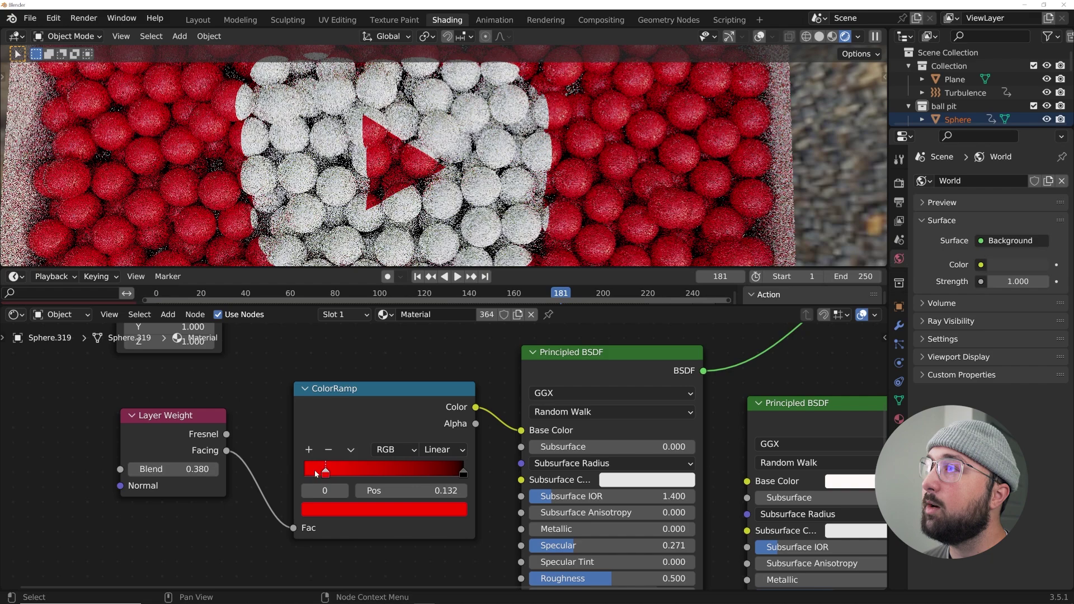
{"action": "left_click_drag", "start_coordinate": [463, 474], "coordinate": [436, 473]}
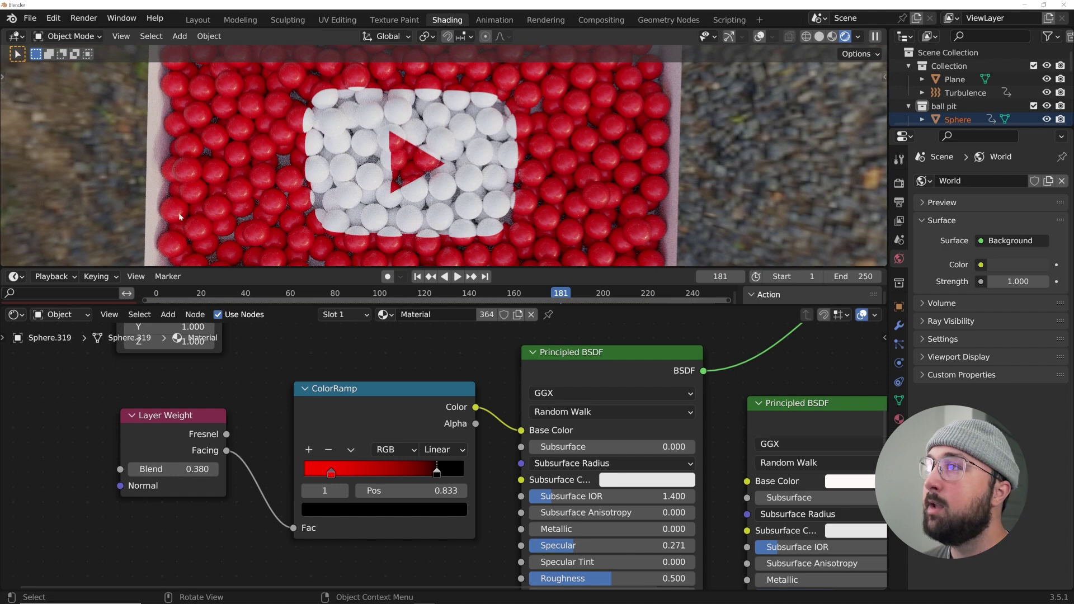
{"action": "left_click", "coordinate": [149, 164]}
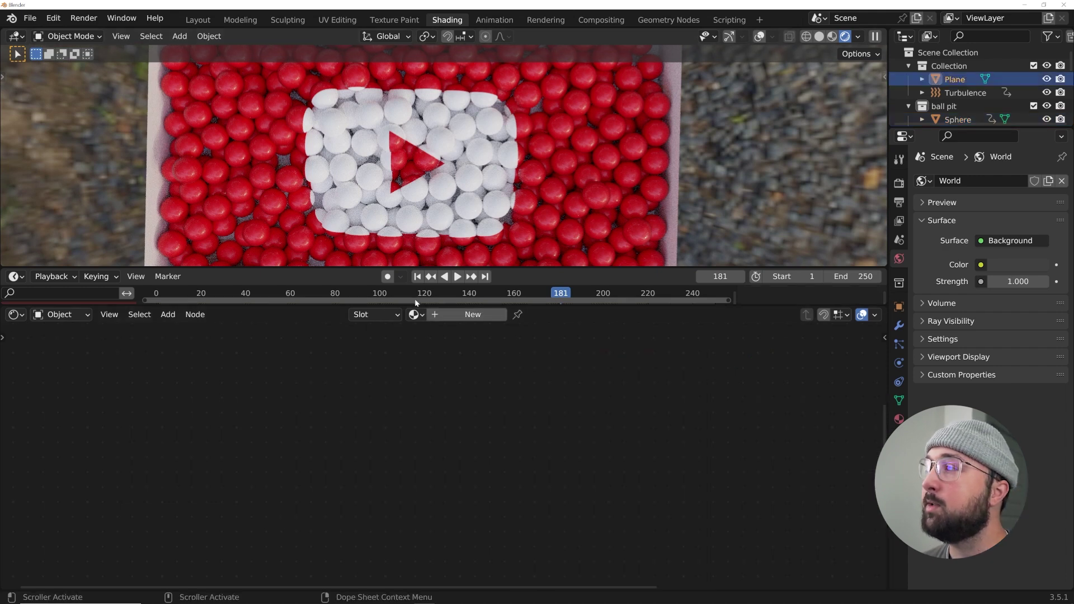
Step: Create a new Material.001 for the Plane with Base Color RGB 1, 0, 0
{"action": "left_click", "coordinate": [458, 315]}
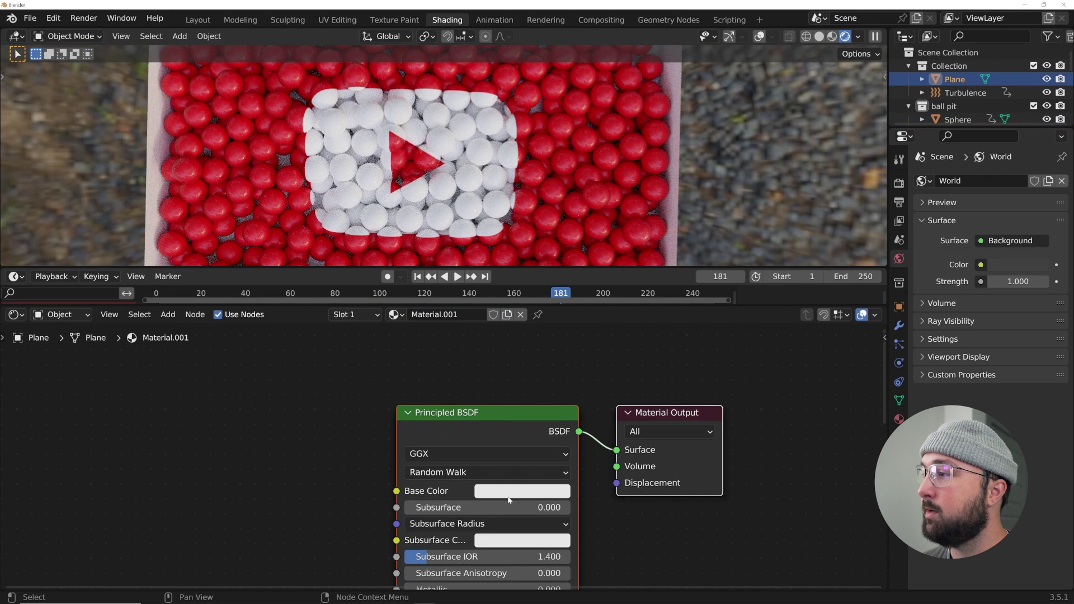
{"action": "left_click", "coordinate": [509, 492]}
{"action": "left_click_drag", "start_coordinate": [550, 438], "coordinate": [487, 439]}
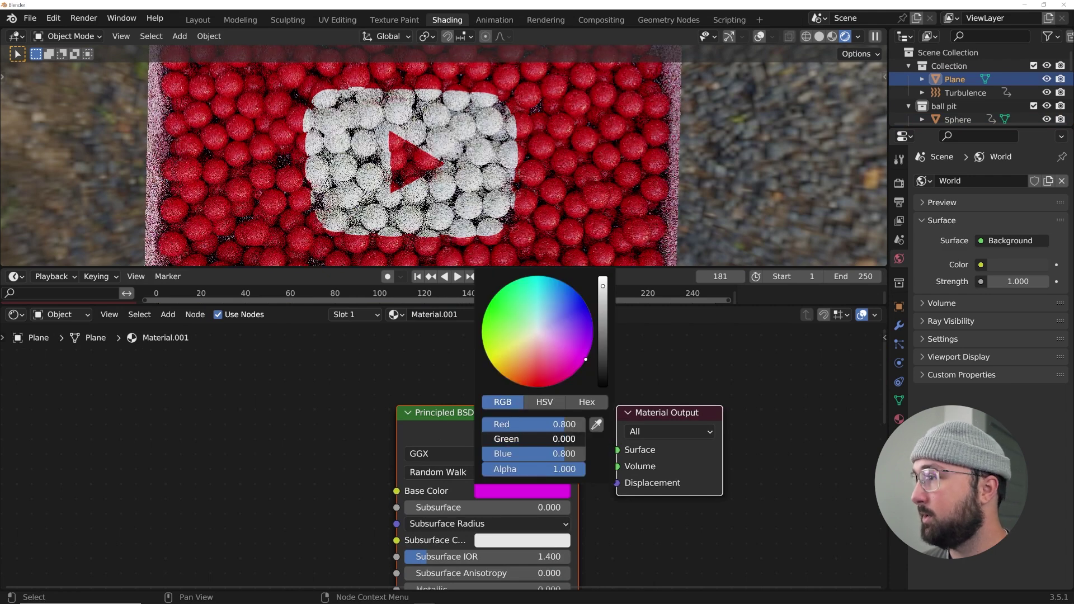
{"action": "left_click_drag", "start_coordinate": [559, 454], "coordinate": [486, 454]}
{"action": "left_click_drag", "start_coordinate": [559, 424], "coordinate": [585, 416]}
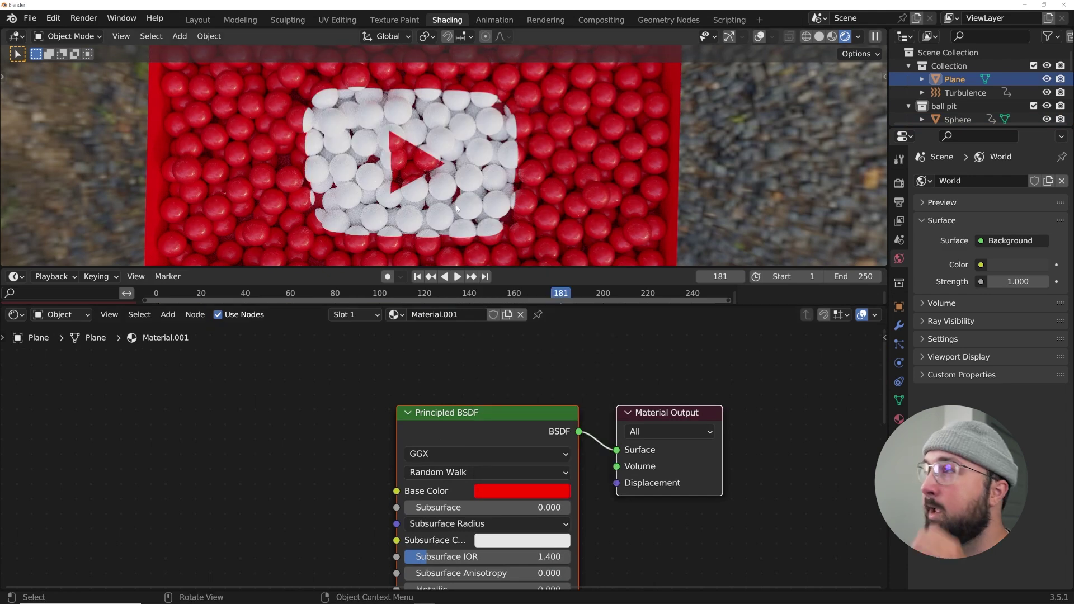
{"action": "scroll", "coordinate": [327, 165], "scroll_direction": "down", "scroll_amount": 4}
{"action": "middle_click_drag", "start_coordinate": [421, 198], "coordinate": [299, 56]}
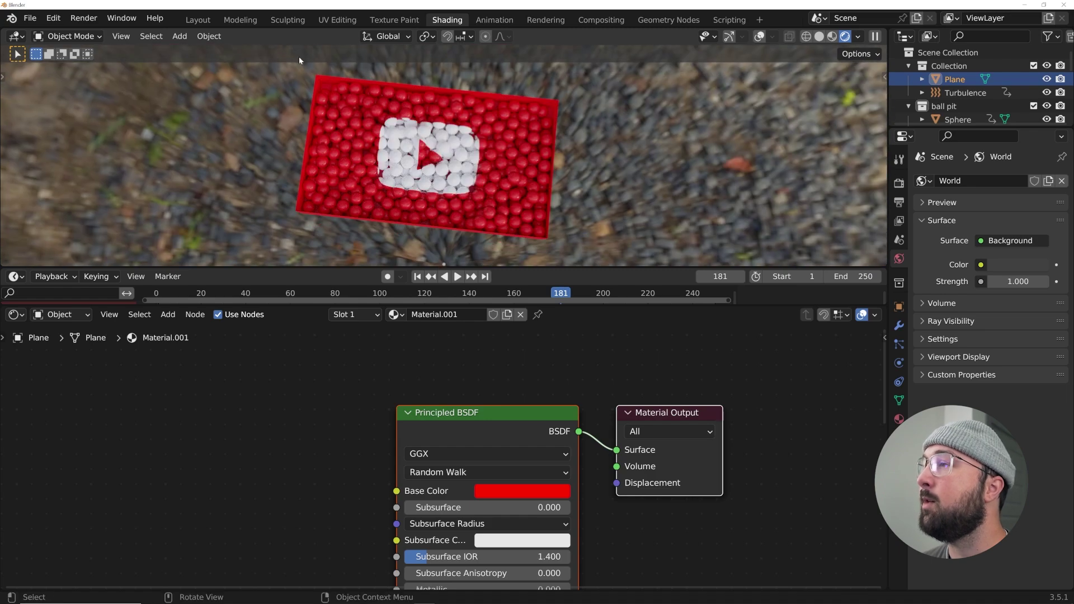
{"action": "left_click", "coordinate": [187, 19]}
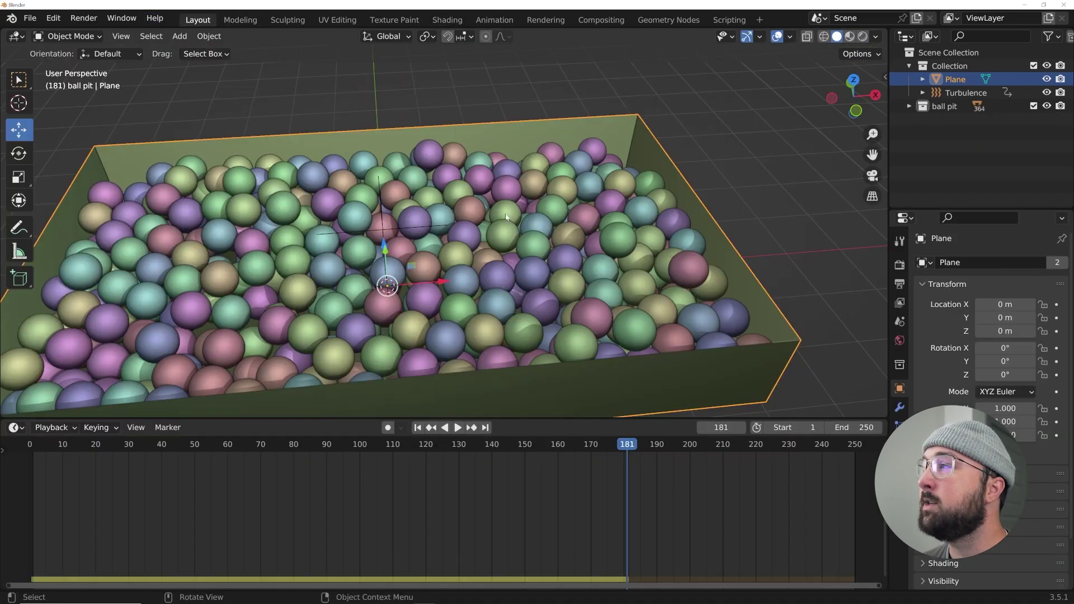
{"action": "left_click", "coordinate": [865, 39]}
{"action": "left_click", "coordinate": [858, 37]}
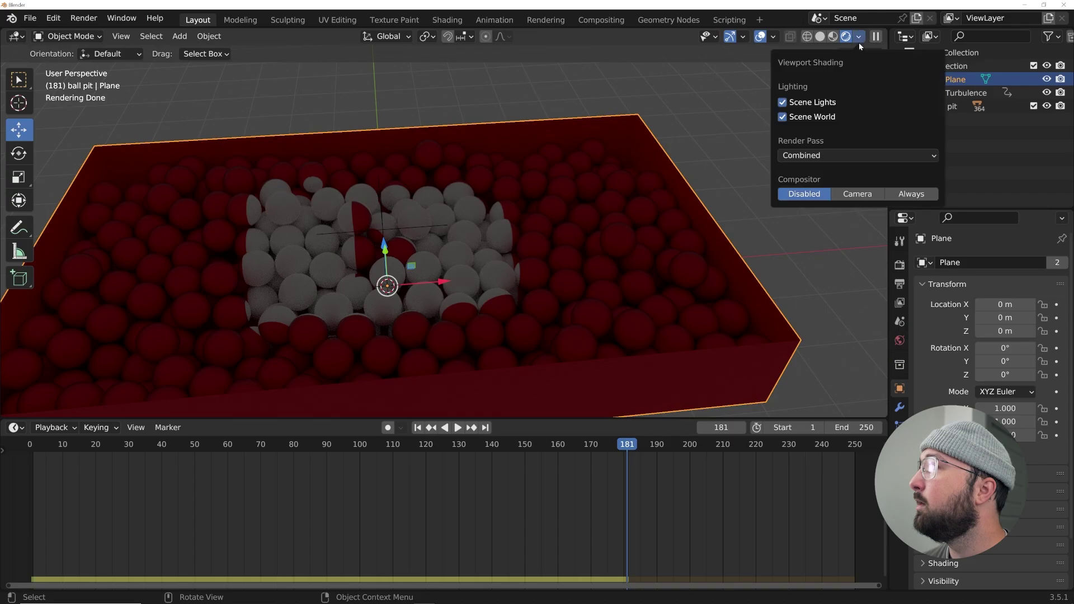
{"action": "left_click", "coordinate": [788, 103]}
{"action": "scroll", "coordinate": [552, 246], "scroll_direction": "up", "scroll_amount": 4}
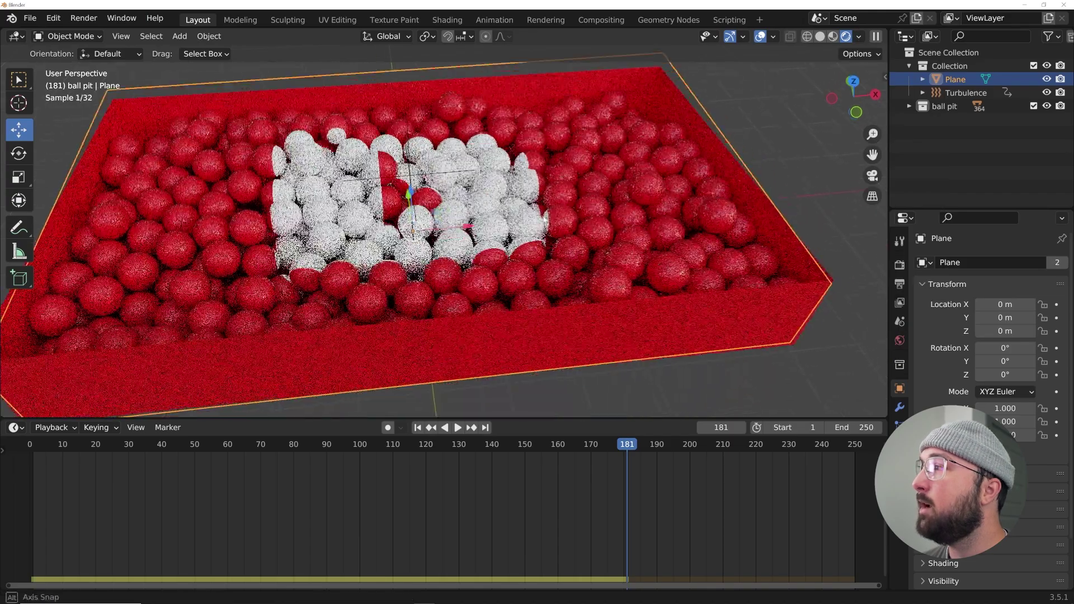
{"action": "scroll", "coordinate": [552, 246], "scroll_direction": "up", "scroll_amount": 2}
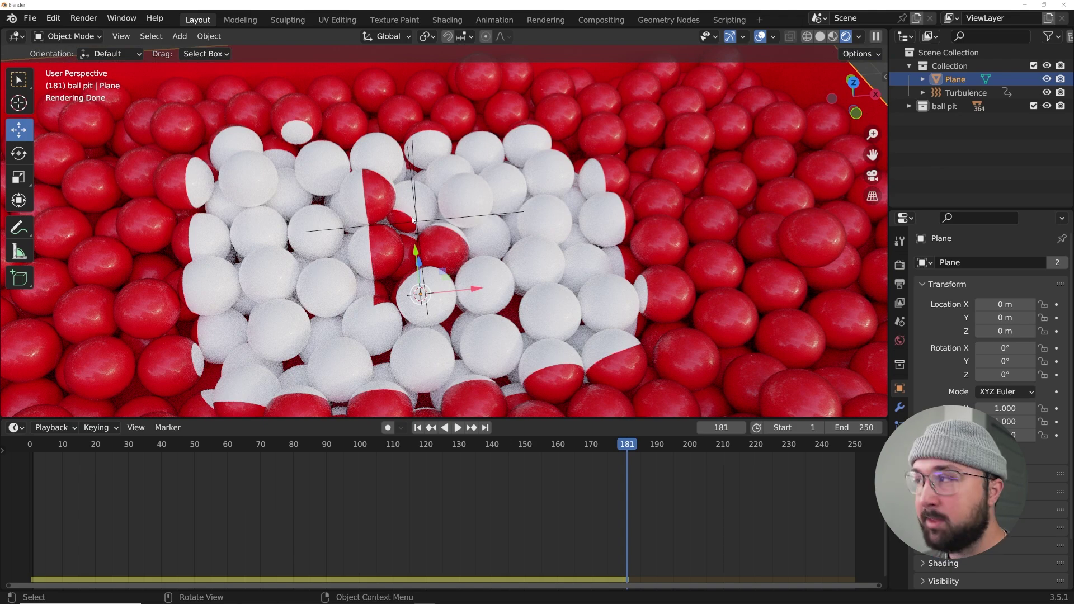
{"action": "key", "text": "grave"}
Step: Add a camera aligned to the straight-down Top view
{"action": "left_click", "coordinate": [409, 138]}
{"action": "scroll", "coordinate": [429, 223], "scroll_direction": "down", "scroll_amount": 6}
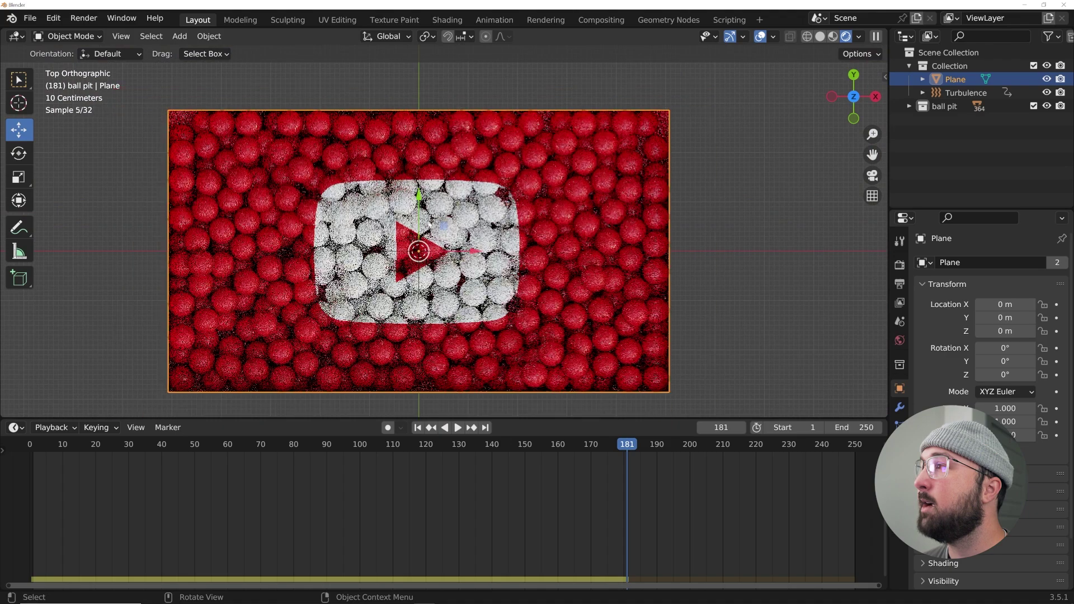
{"action": "key", "text": "shift+a"}
{"action": "left_click", "coordinate": [398, 403]}
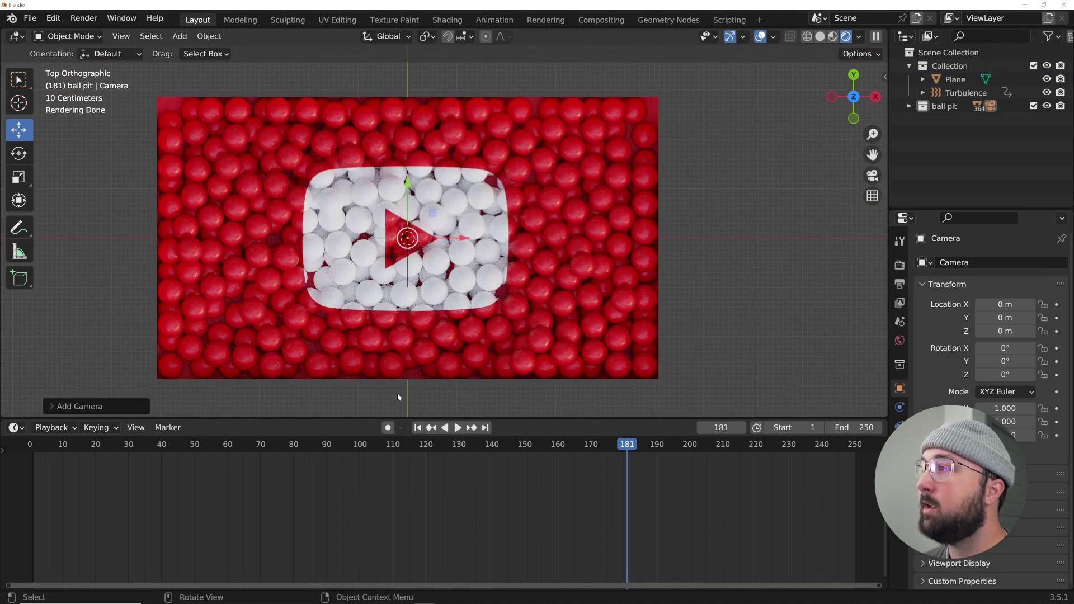
{"action": "key", "text": "ctrl+alt+KP_0"}
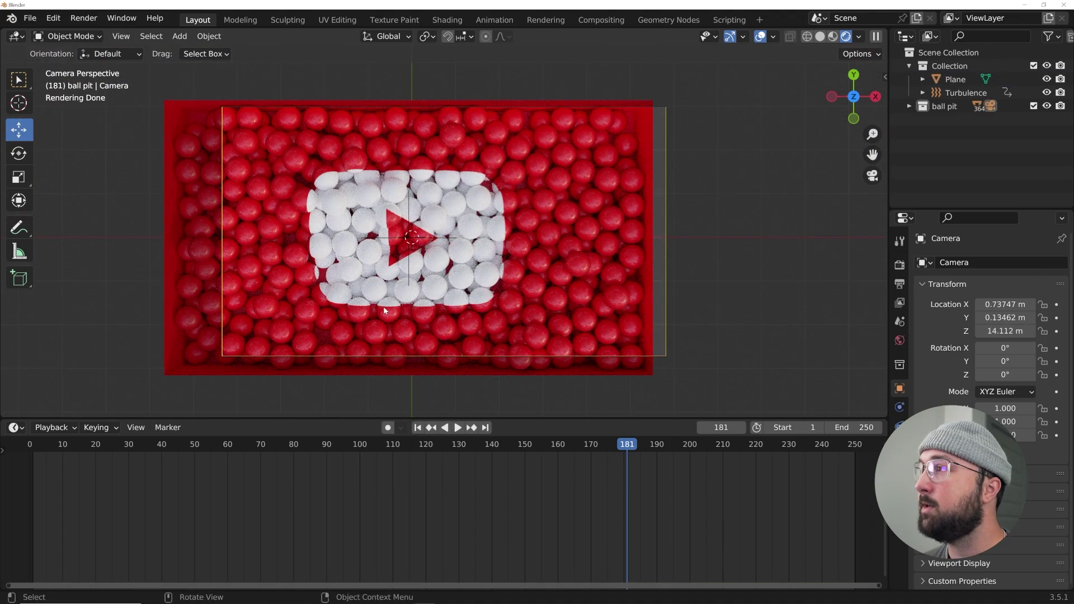
Step: Reposition the camera sideways and along Z to about 14.05 m to frame the logo
{"action": "key", "text": "g"}
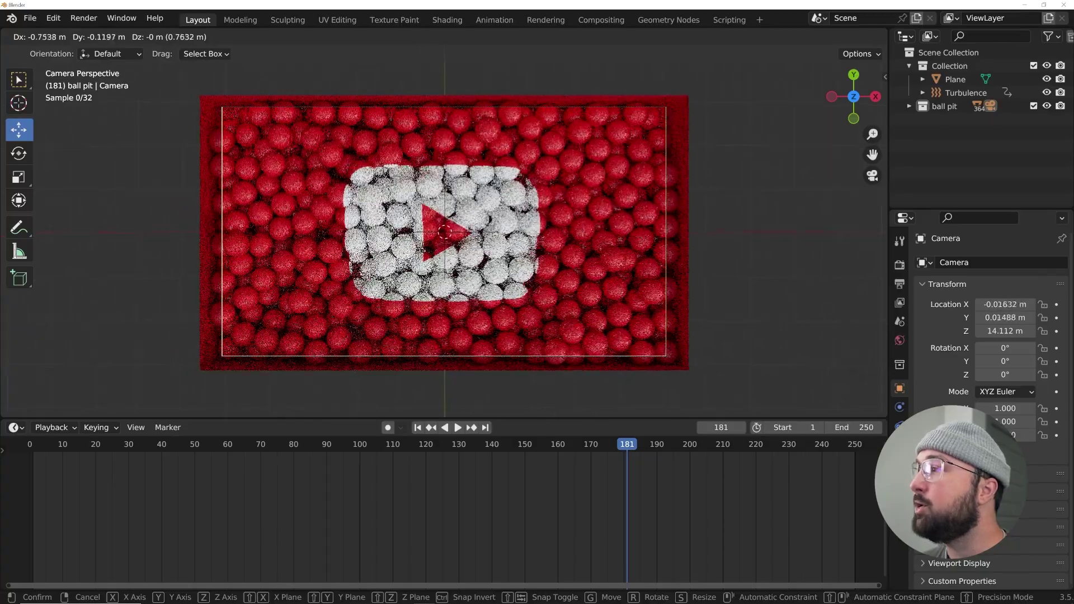
{"action": "key", "text": "Return"}
{"action": "key", "text": "g"}
{"action": "key", "text": "z"}
{"action": "key", "text": "z"}
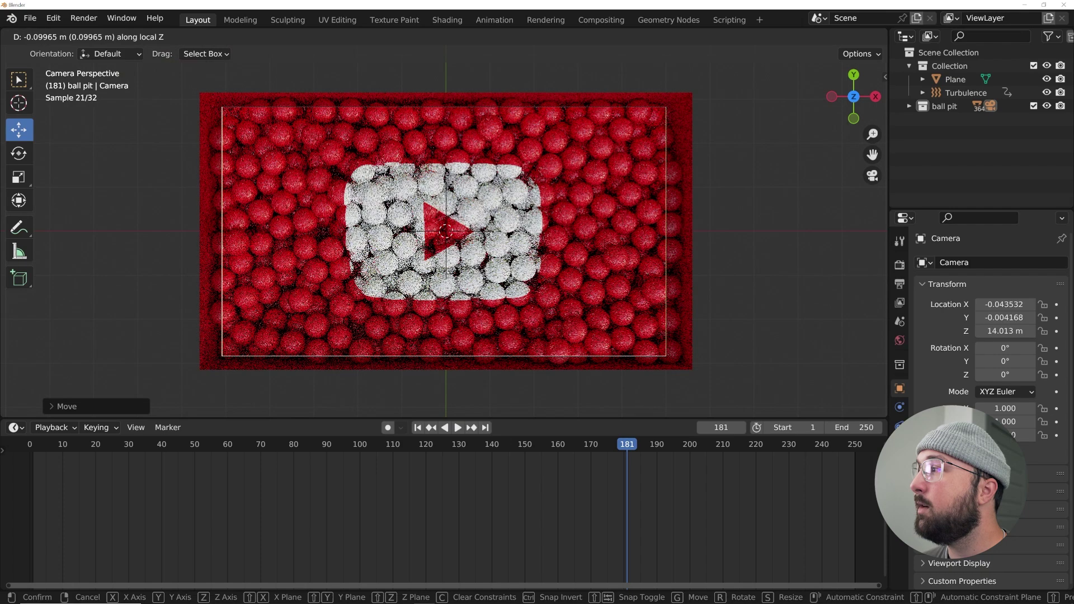
{"action": "left_click", "coordinate": [505, 205]}
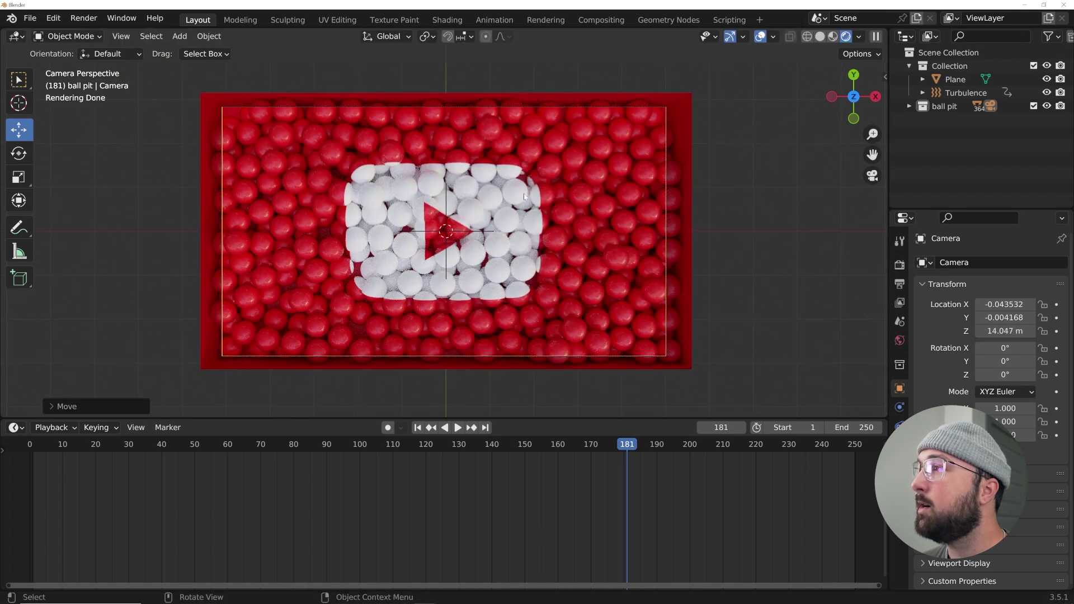
{"action": "middle_click_drag", "start_coordinate": [505, 205], "coordinate": [456, 221], "text": "shift"}
{"action": "key", "text": "F3"}
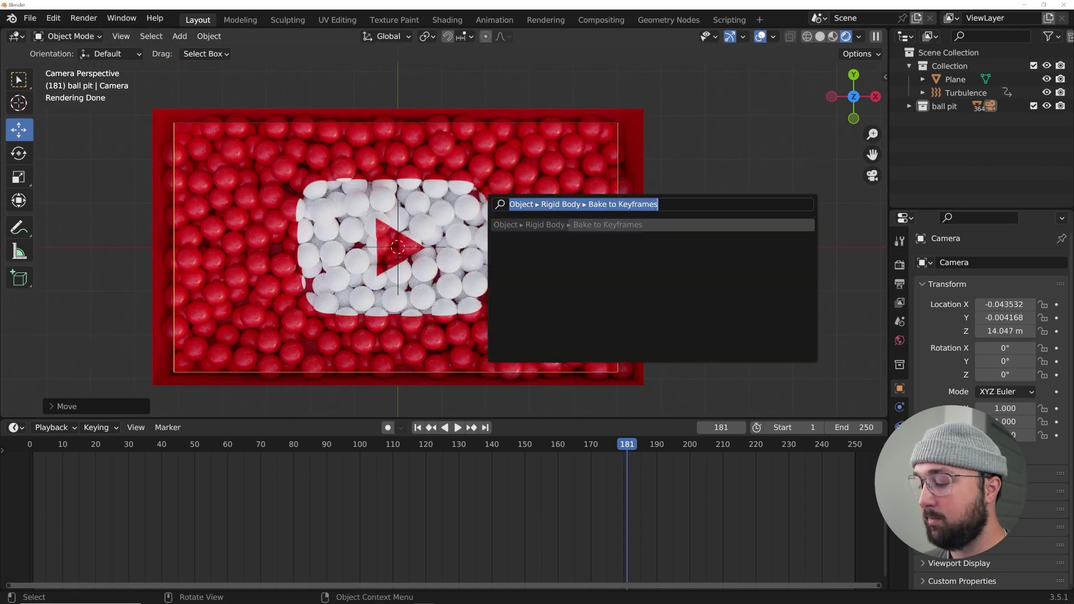
Step: Run Render Region from the F3 search and box an initial region over the camera view
{"action": "type", "text": "rend"}
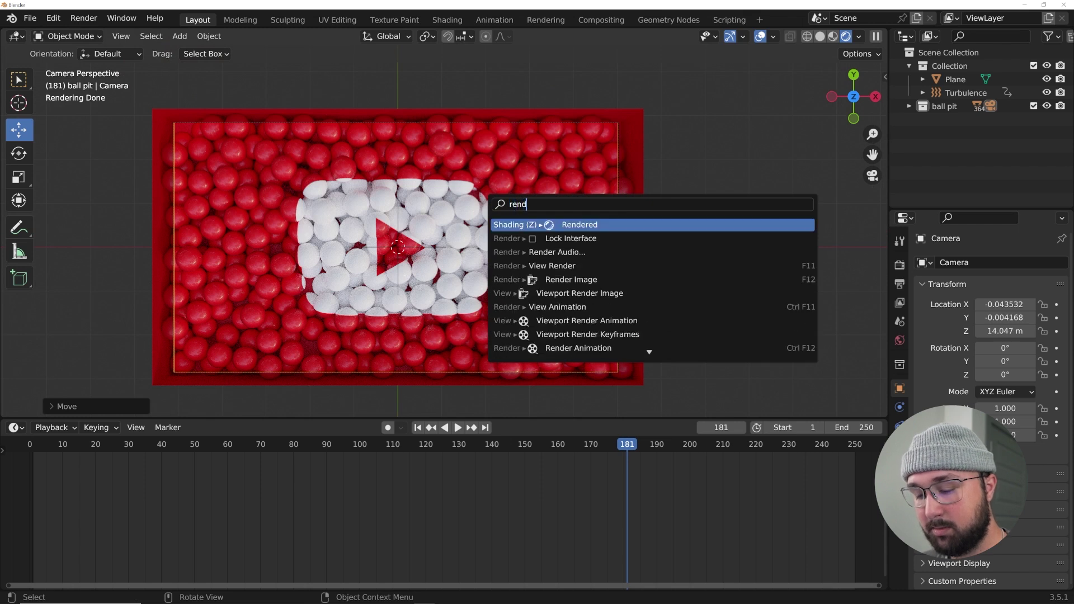
{"action": "type", "text": "er r"}
{"action": "key", "text": "Down"}
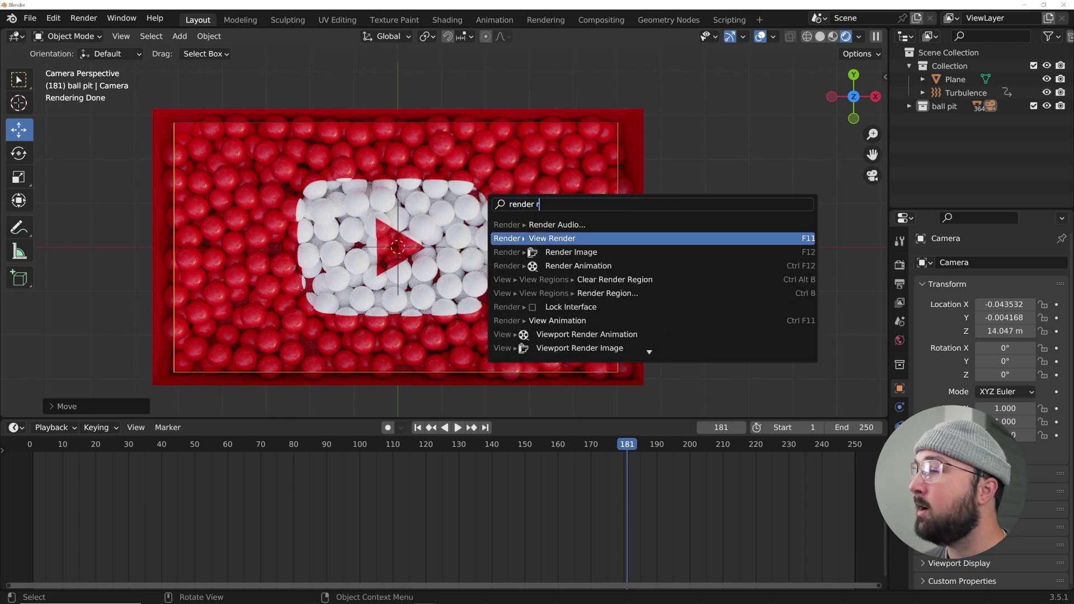
{"action": "key", "text": "Up"}
{"action": "key", "text": "Down"}
{"action": "key", "text": "Up"}
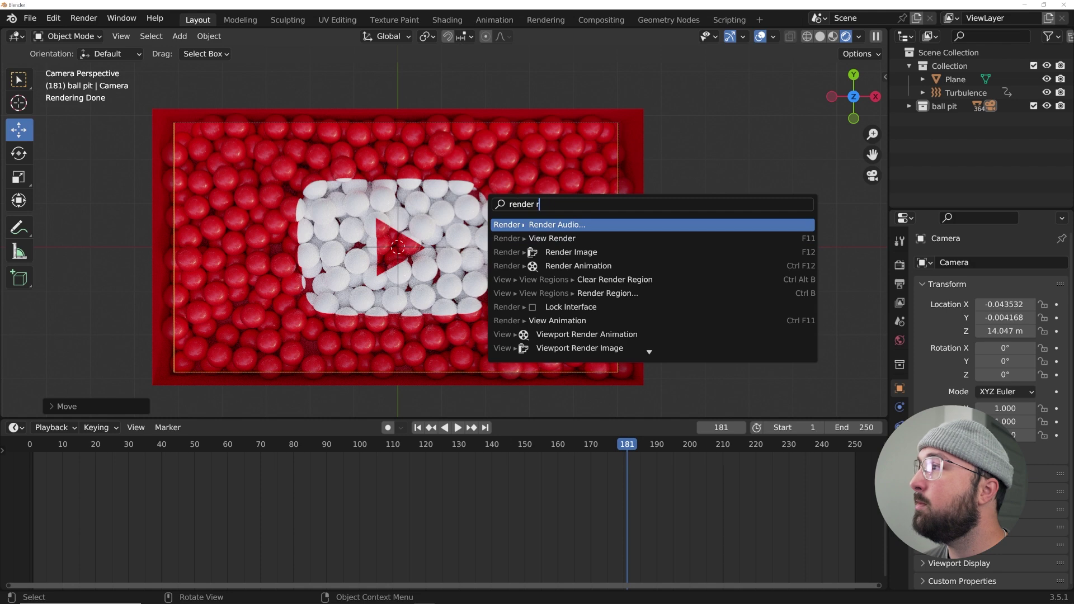
{"action": "left_click", "coordinate": [581, 292]}
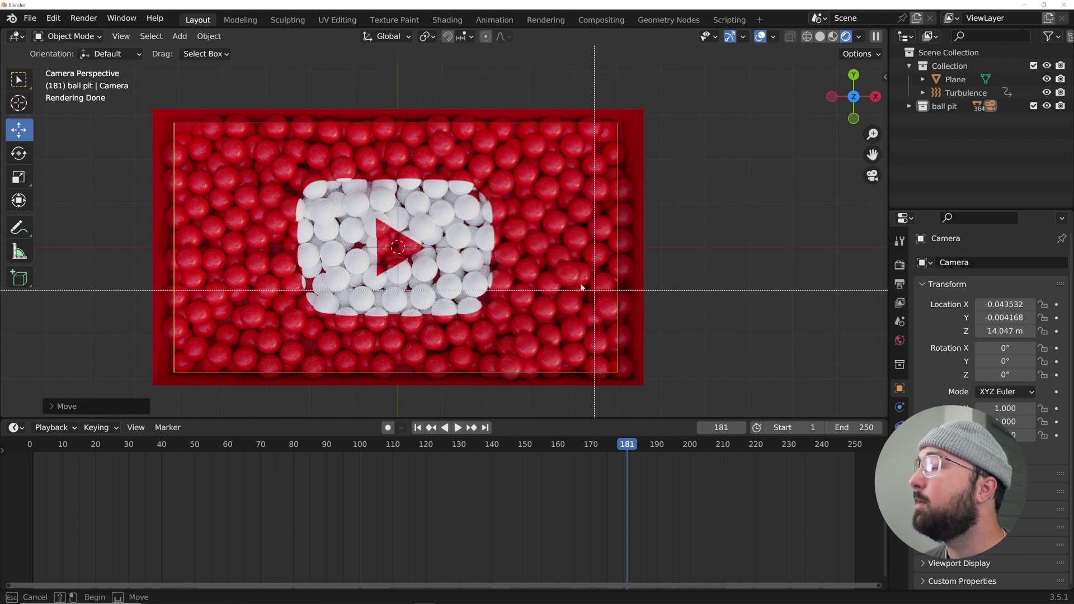
{"action": "left_click_drag", "start_coordinate": [175, 123], "coordinate": [618, 372]}
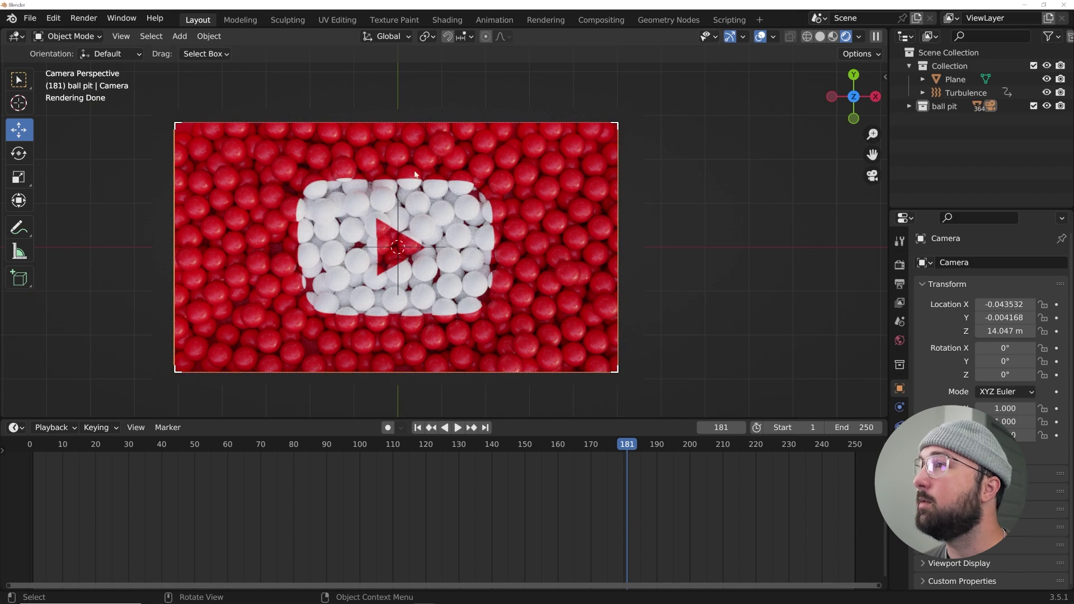
Step: Redraw the render region over the whole camera frame and rewind to frame 1
{"action": "key", "text": "F3"}
{"action": "key", "text": "Return"}
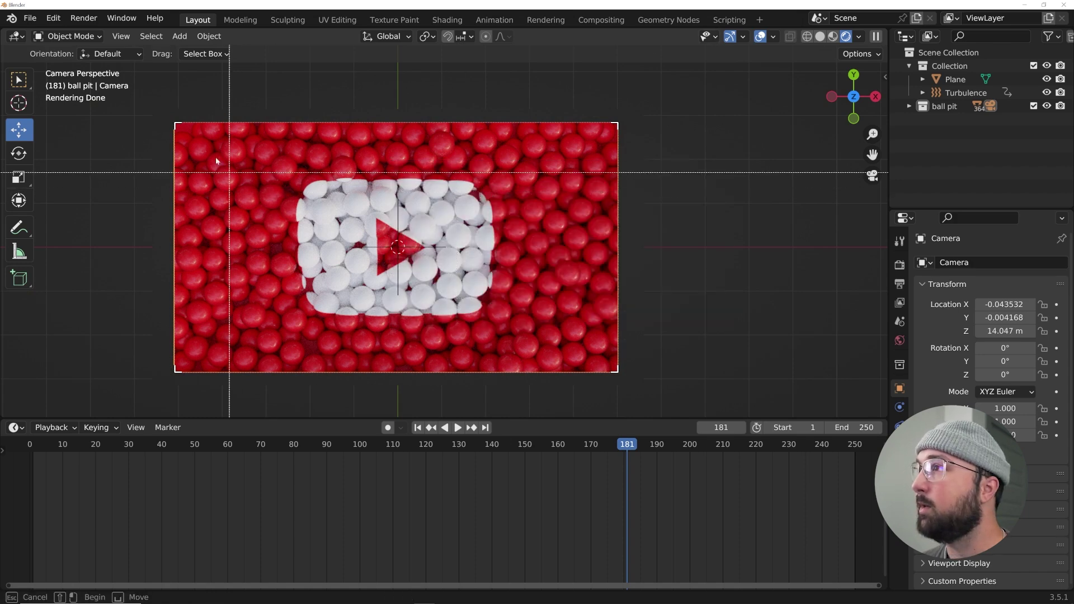
{"action": "left_click_drag", "start_coordinate": [142, 95], "coordinate": [646, 399]}
{"action": "scroll", "coordinate": [748, 111], "scroll_direction": "up", "scroll_amount": 2}
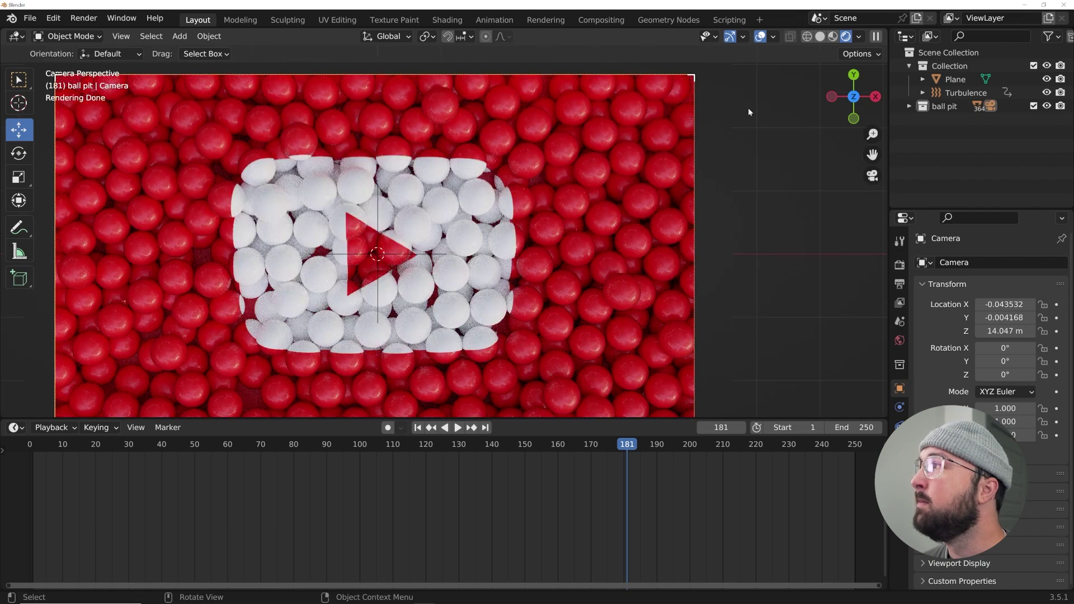
{"action": "scroll", "coordinate": [602, 200], "scroll_direction": "down", "scroll_amount": 2}
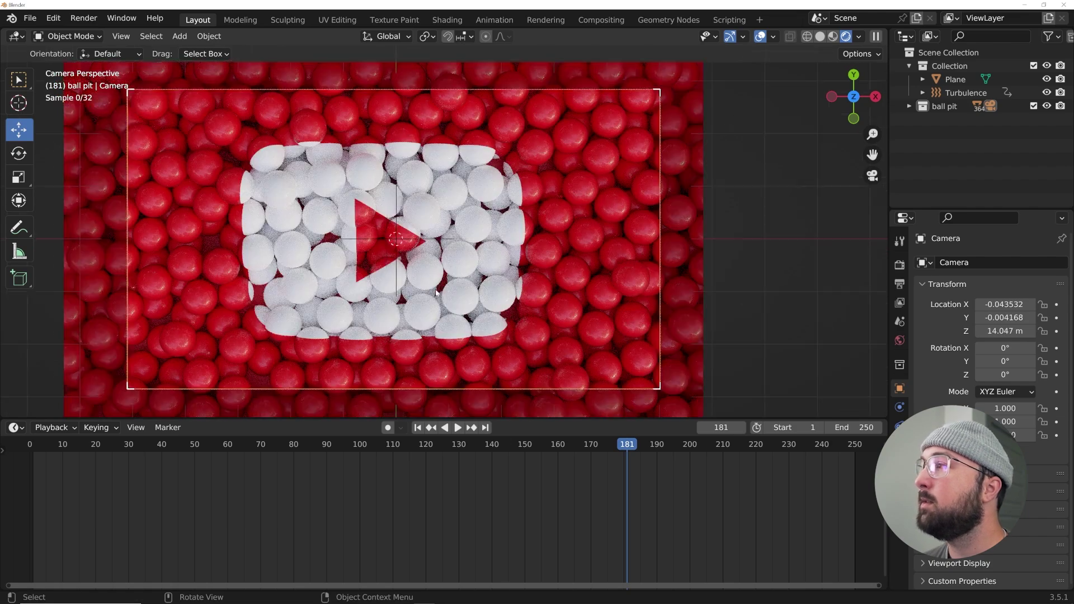
{"action": "left_click", "coordinate": [419, 428]}
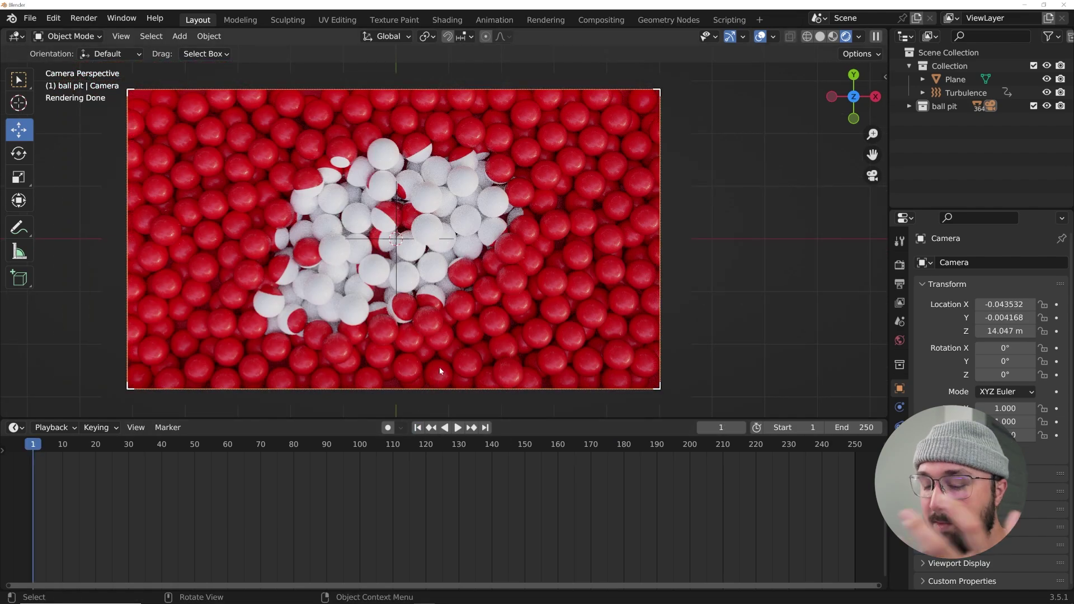
Step: Switch the viewport shading to show the scene's world lighting
{"action": "left_click", "coordinate": [859, 36]}
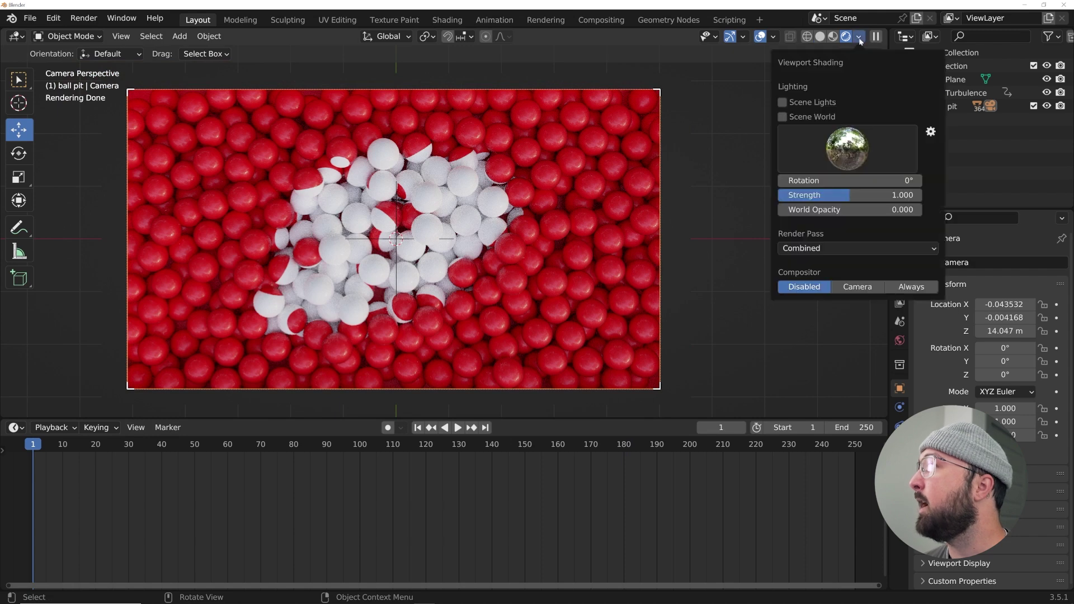
{"action": "left_click", "coordinate": [781, 117]}
{"action": "middle_click_drag", "start_coordinate": [436, 235], "coordinate": [525, 222]}
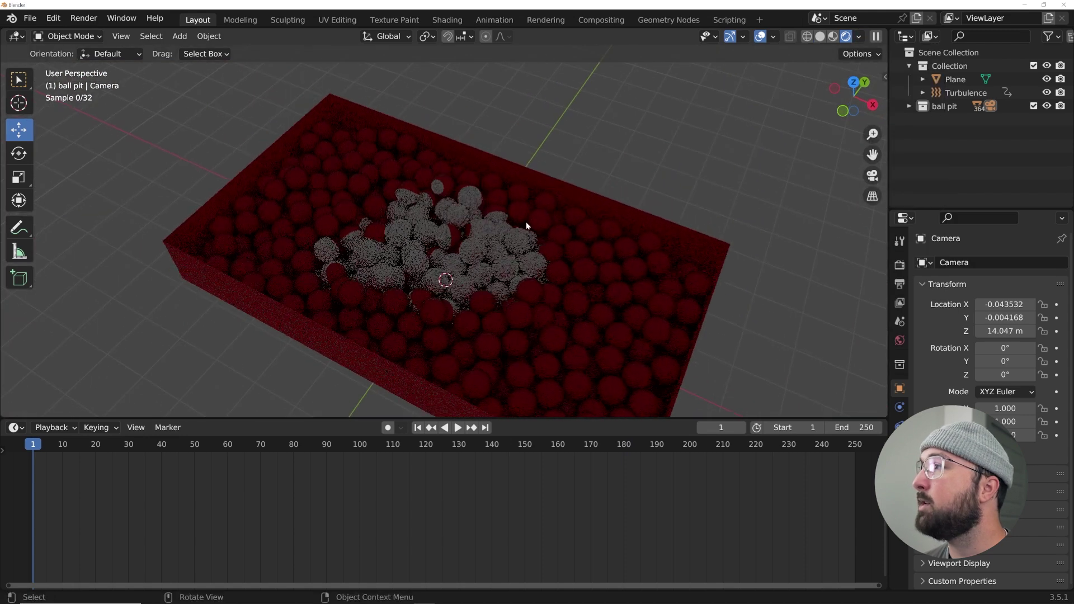
Step: Add a spot light to the scene and scale it down
{"action": "key", "text": "shift+a"}
{"action": "mouse_move", "coordinate": [438, 241]}
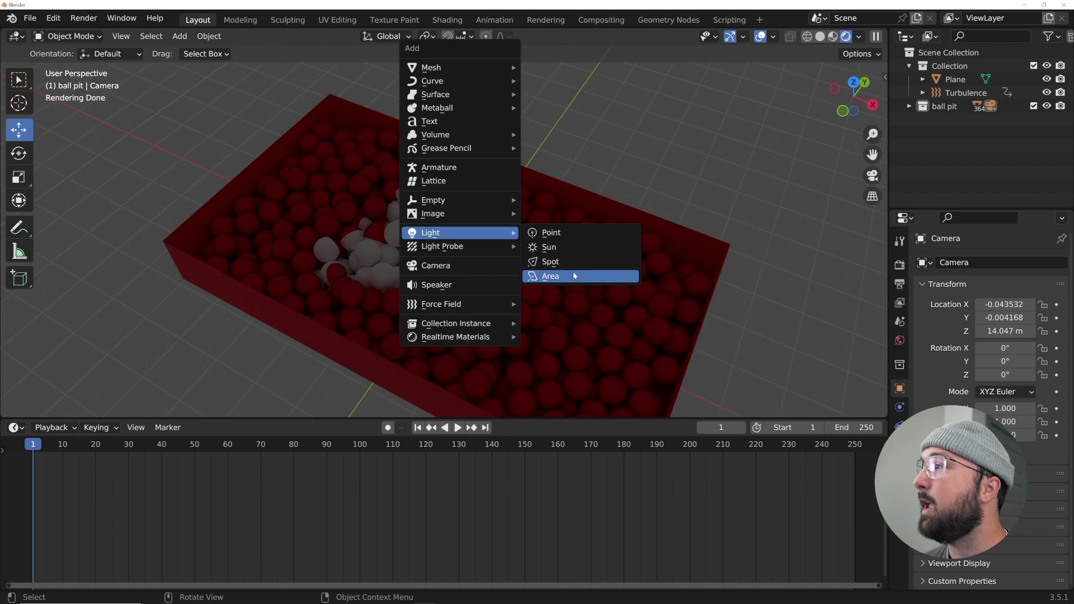
{"action": "left_click", "coordinate": [556, 261]}
{"action": "middle_click_drag", "start_coordinate": [556, 261], "coordinate": [530, 256]}
{"action": "key", "text": "s"}
{"action": "left_click", "coordinate": [462, 215]}
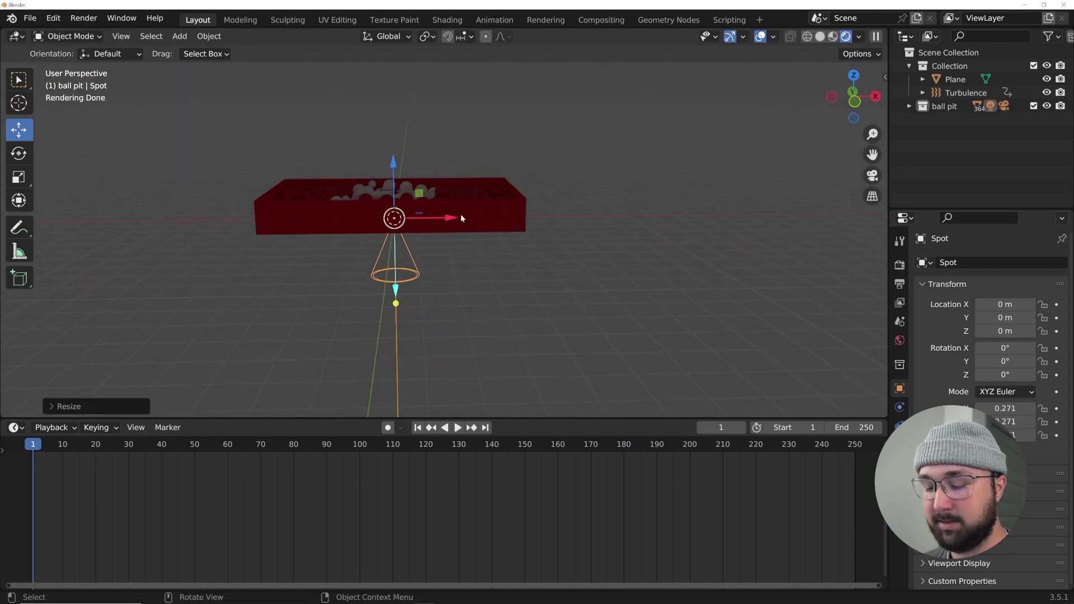
Step: Move the spot light into position beside the ball pit
{"action": "middle_click_drag", "start_coordinate": [462, 215], "coordinate": [373, 305]}
{"action": "key", "text": "g"}
{"action": "left_click", "coordinate": [649, 142]}
{"action": "key", "text": "g"}
{"action": "middle_click_drag", "start_coordinate": [648, 142], "coordinate": [524, 272]}
{"action": "left_click", "coordinate": [480, 313]}
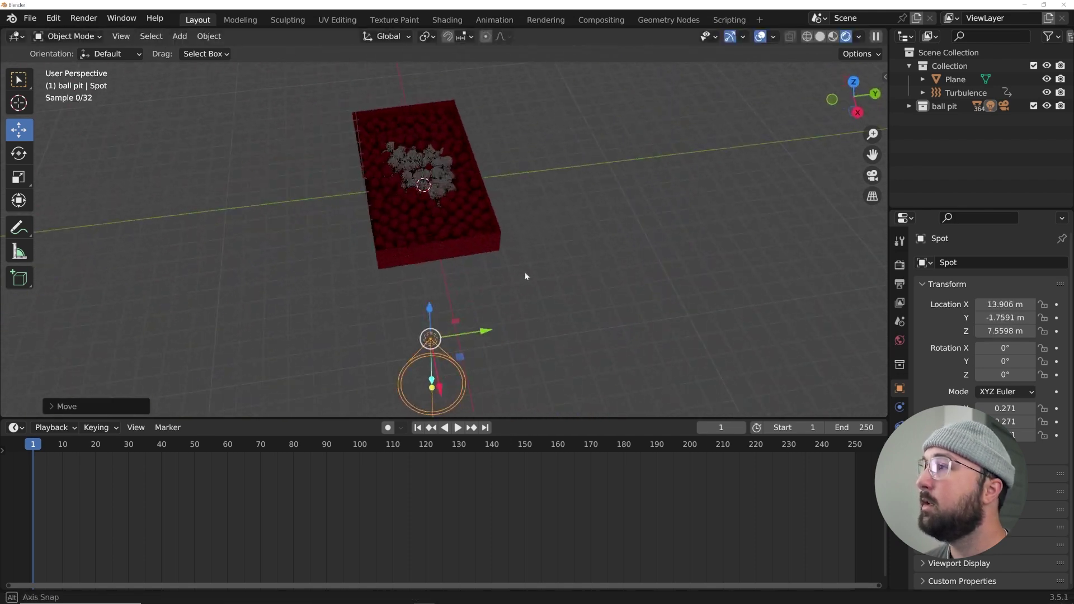
{"action": "key", "text": "g"}
{"action": "left_click", "coordinate": [475, 227]}
Step: Tilt the spot light toward the pit and check it through the camera at frame 250
{"action": "key", "text": "r"}
{"action": "key", "text": "r"}
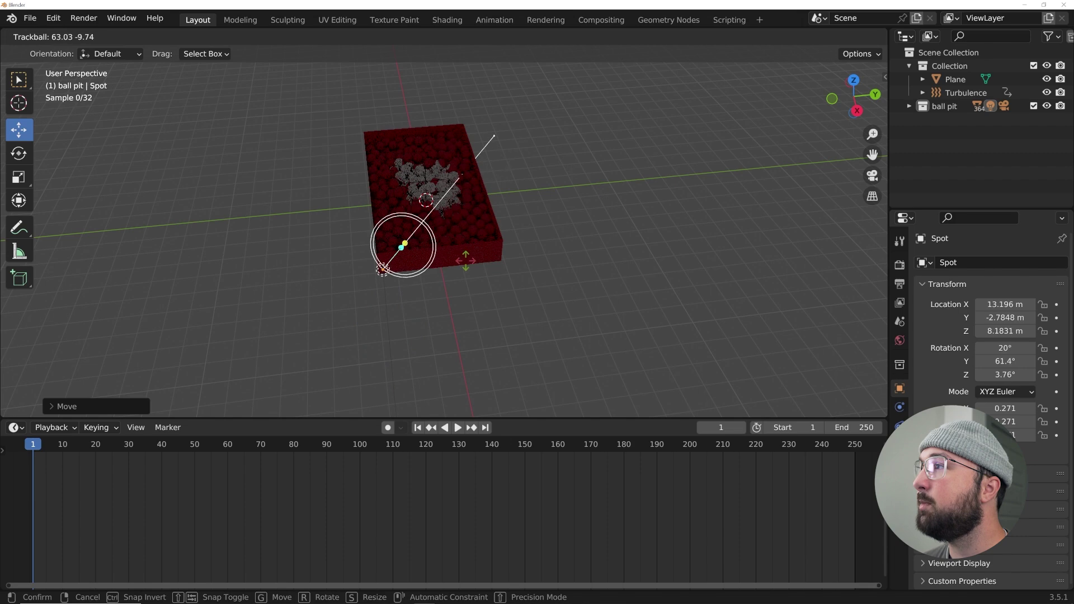
{"action": "left_click", "coordinate": [473, 139]}
{"action": "left_click", "coordinate": [484, 427]}
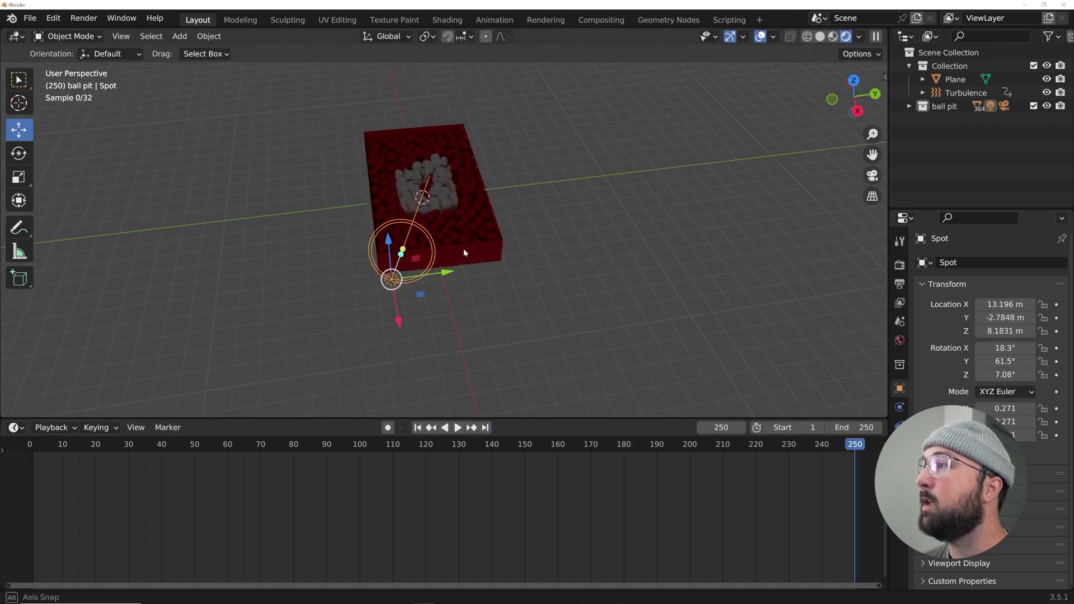
{"action": "mouse_move", "coordinate": [463, 249]}
{"action": "middle_mouse_down"}
{"action": "mouse_move", "coordinate": [508, 197]}
{"action": "mouse_move", "coordinate": [331, 250]}
{"action": "mouse_move", "coordinate": [457, 240]}
{"action": "middle_mouse_up"}
{"action": "scroll", "coordinate": [331, 250], "scroll_direction": "up", "scroll_amount": 3}
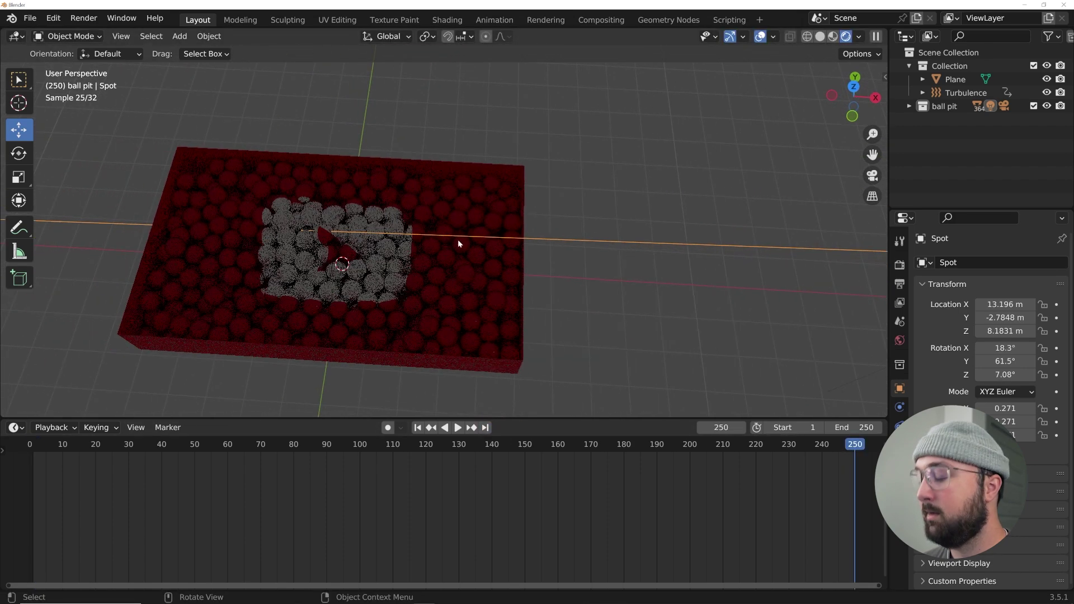
{"action": "key", "text": "KP_0"}
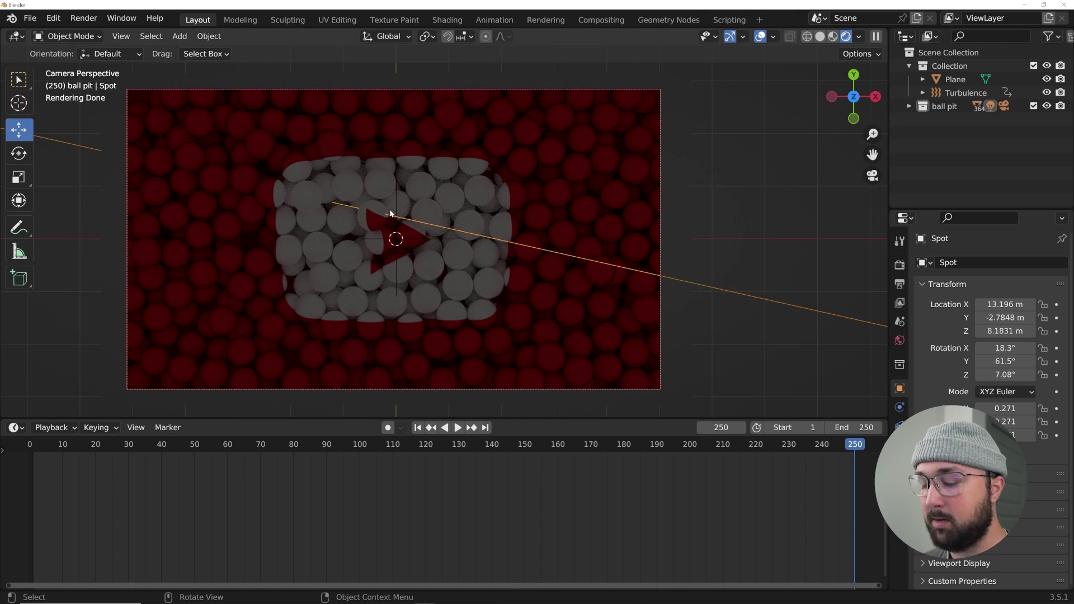
{"action": "key", "text": "r"}
{"action": "left_click", "coordinate": [371, 228]}
Step: Set the spot light's power to 20000 W and re-aim it at the pit
{"action": "left_click", "coordinate": [900, 425]}
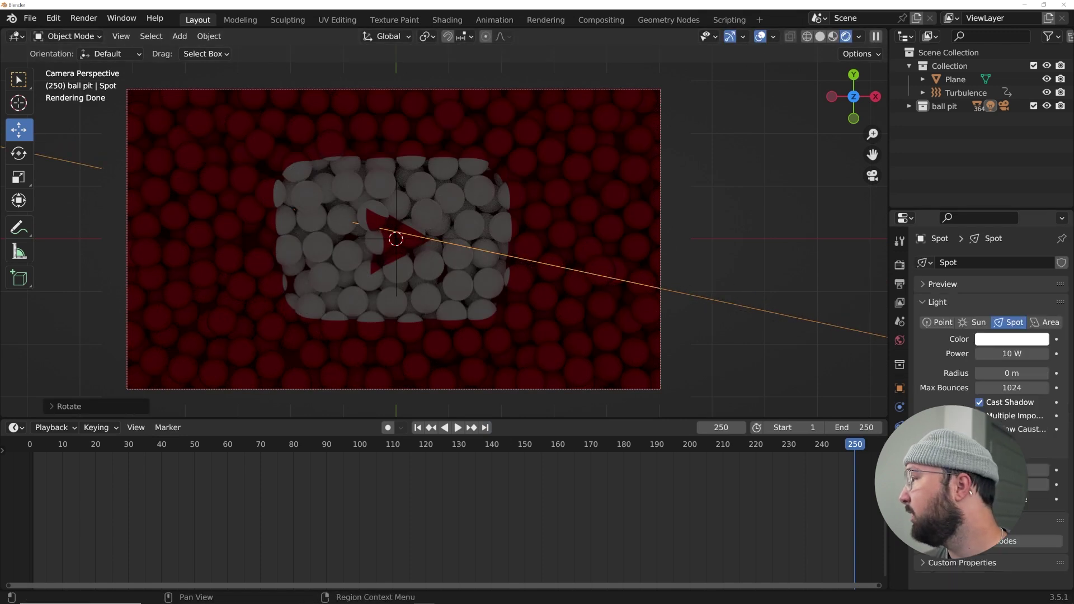
{"action": "double_click", "coordinate": [1011, 353]}
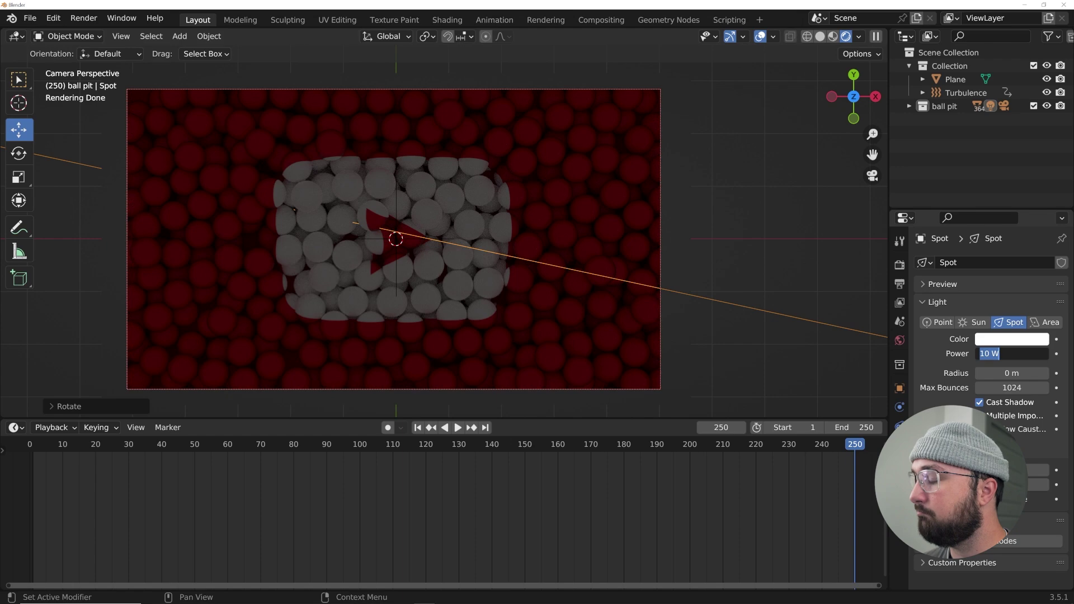
{"action": "type", "text": "20000"}
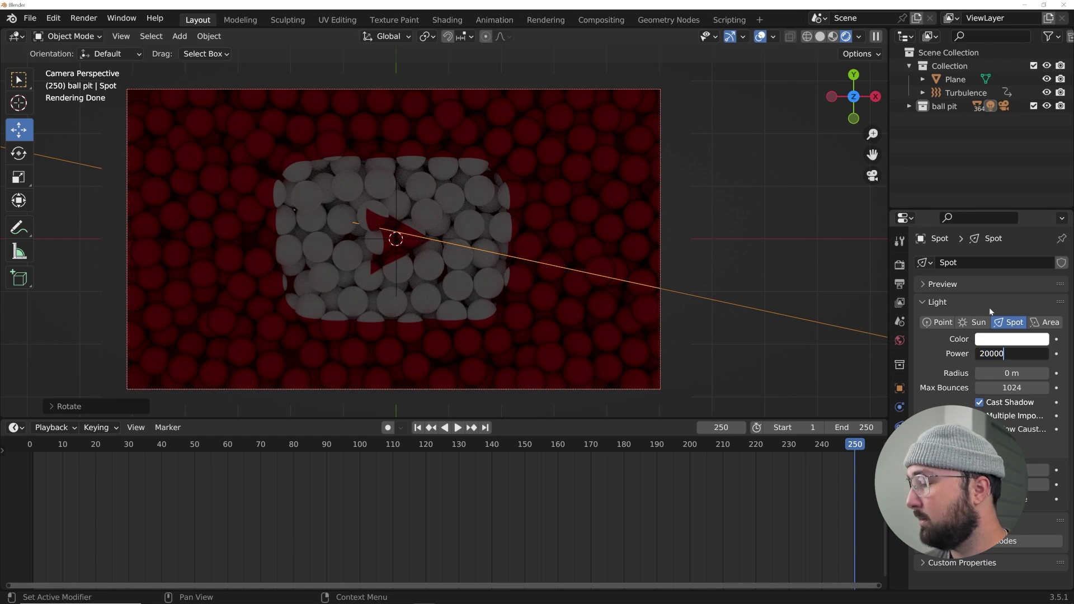
{"action": "key", "text": "Return"}
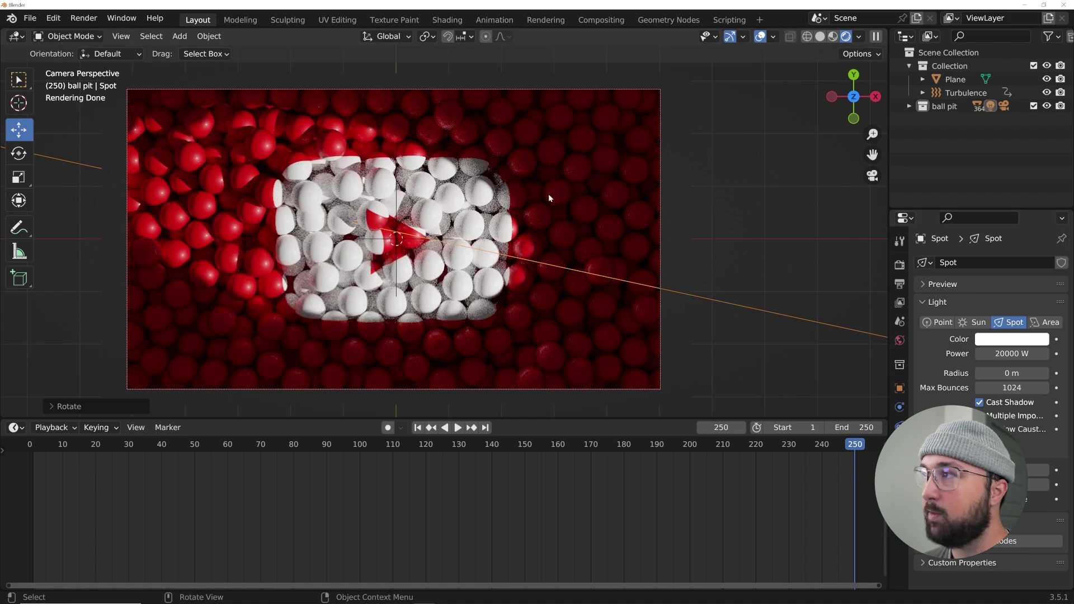
{"action": "key", "text": "r"}
{"action": "key", "text": "r"}
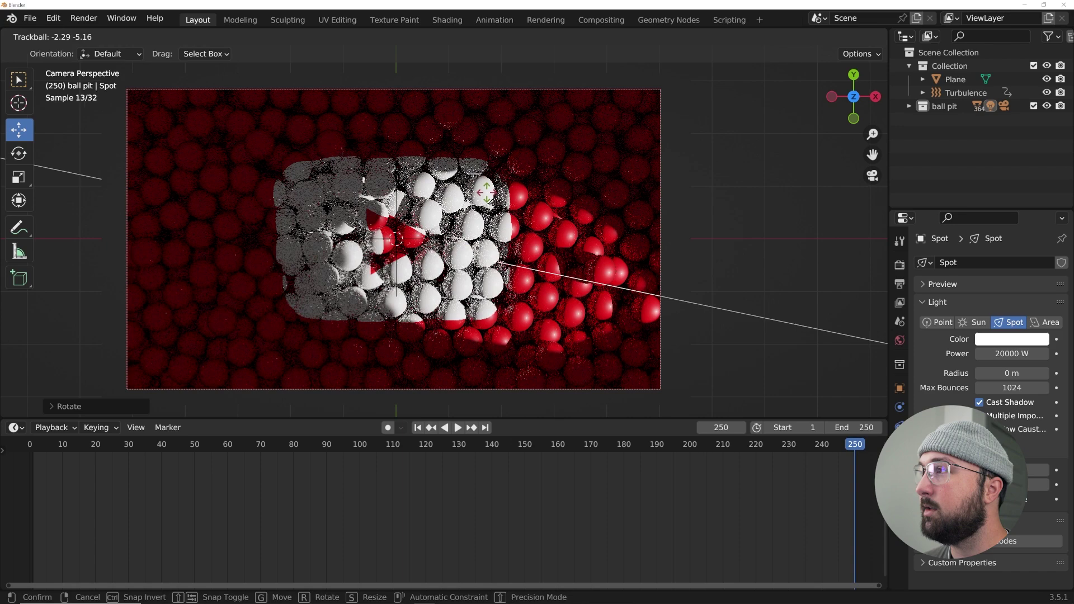
{"action": "left_click", "coordinate": [489, 195]}
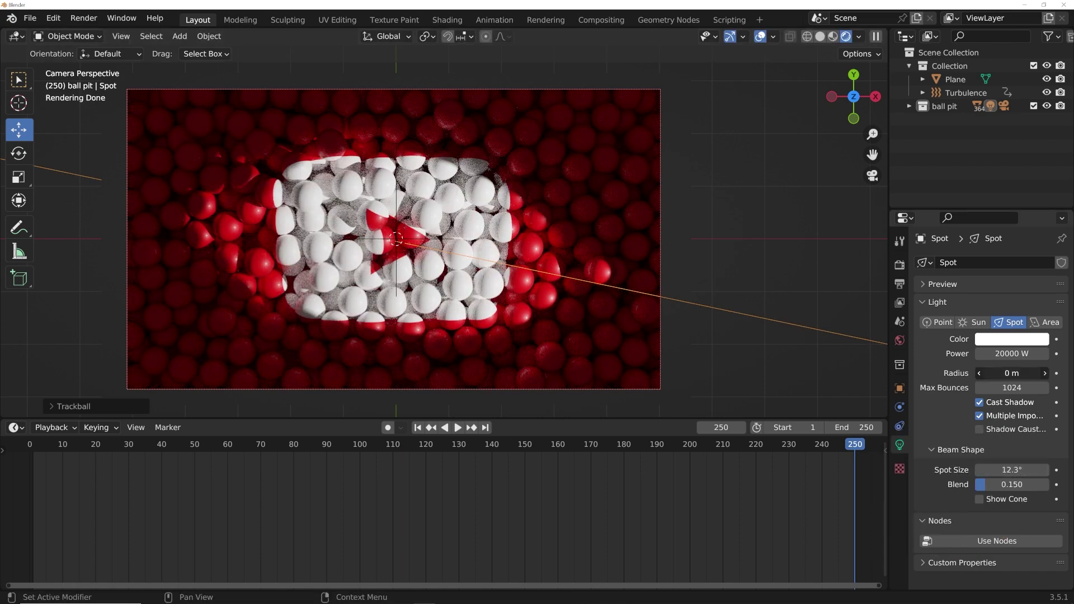
Step: Enlarge the spot light's radius to 1.97 m and raise its power to 50000 W
{"action": "left_click_drag", "start_coordinate": [1011, 373], "coordinate": [1059, 373]}
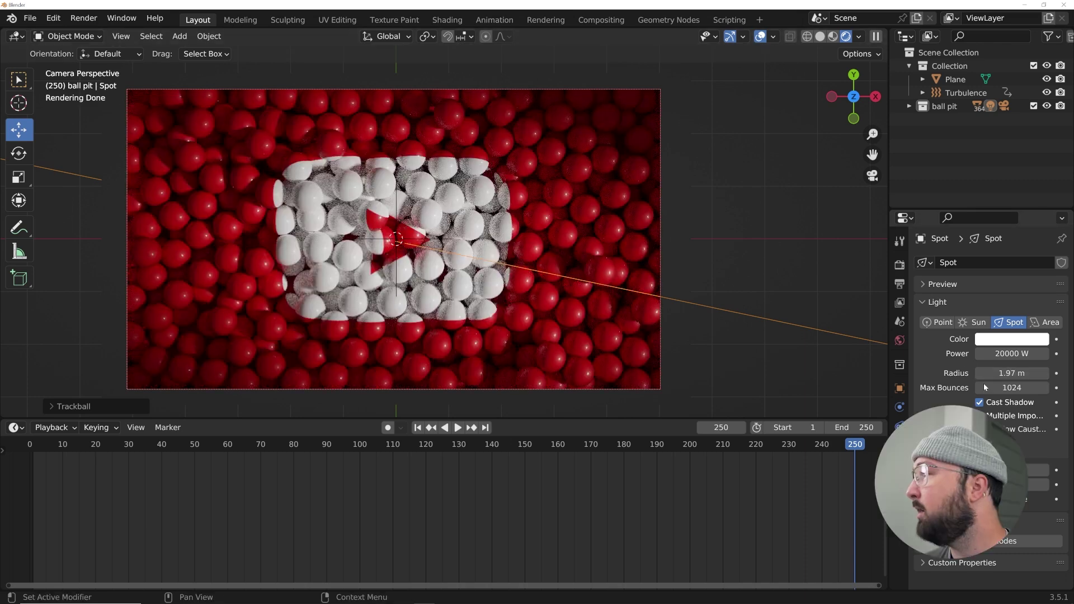
{"action": "left_click", "coordinate": [1012, 354]}
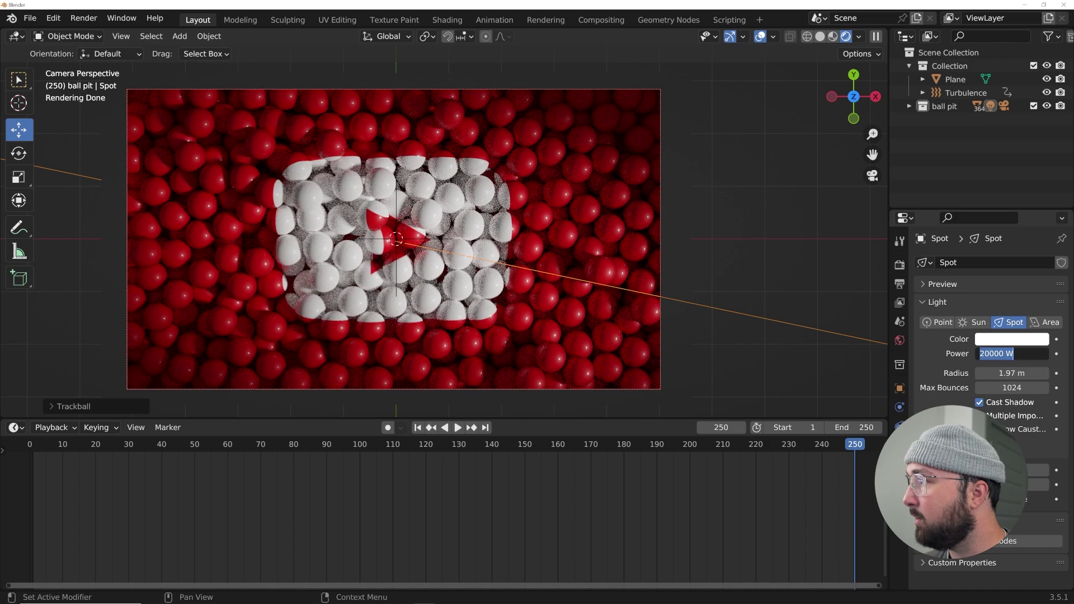
{"action": "type", "text": "50000"}
{"action": "key", "text": "Return"}
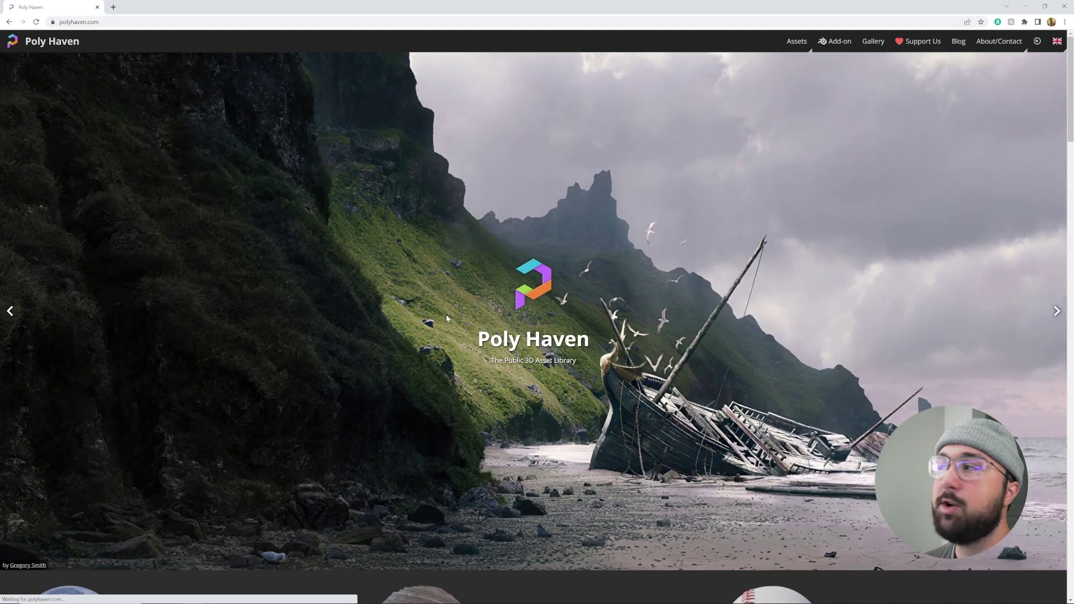
Step: Browse Poly Haven's indoor HDRIs and open the Autoshop 01 page
{"action": "left_click", "coordinate": [800, 43]}
{"action": "left_click", "coordinate": [782, 58]}
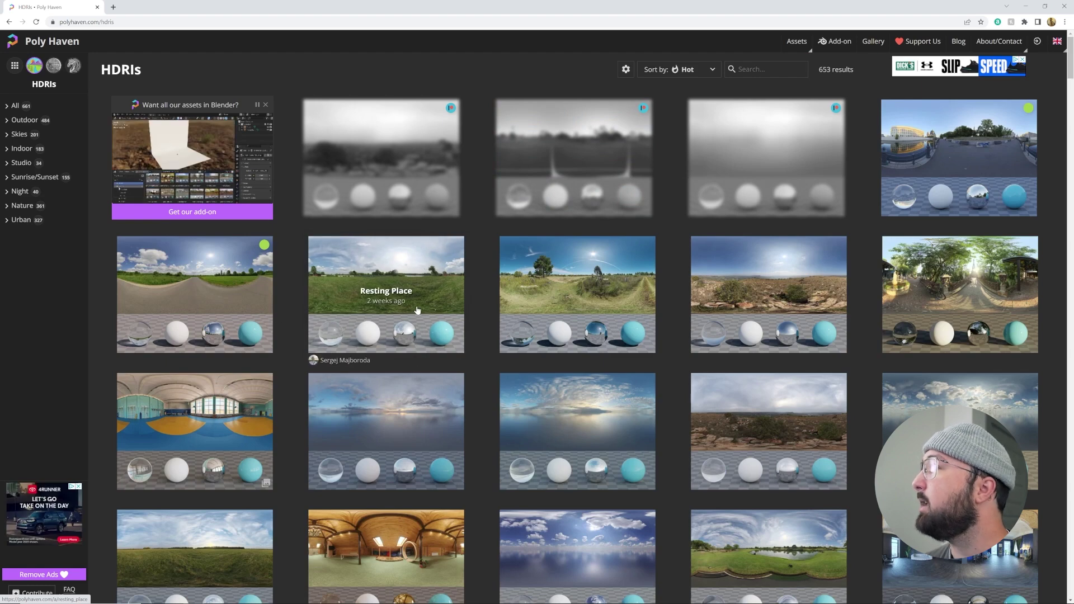
{"action": "left_click", "coordinate": [25, 149]}
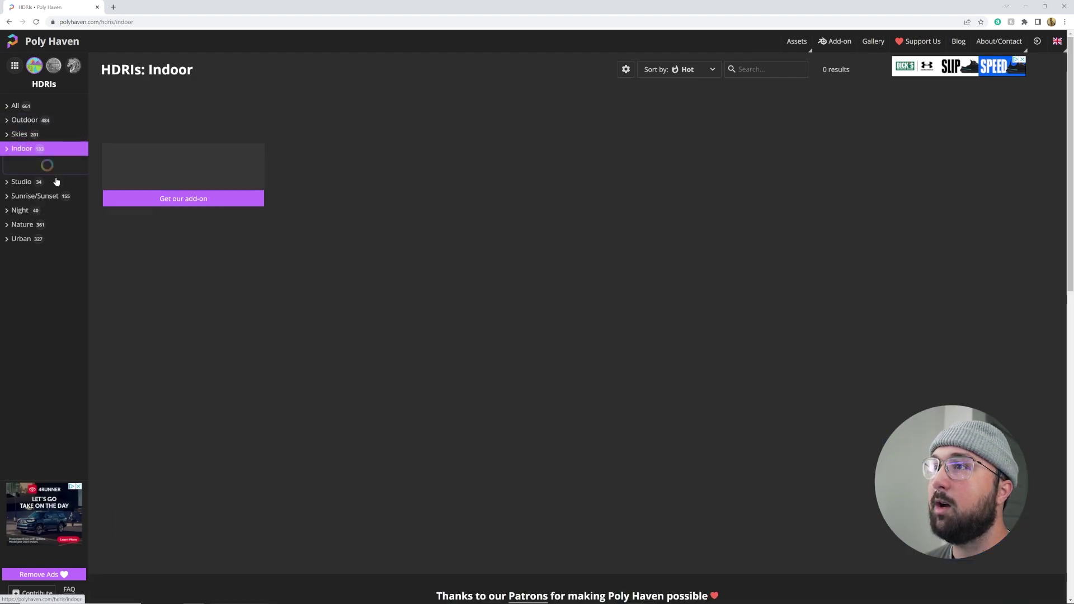
{"action": "scroll", "coordinate": [307, 290], "scroll_direction": "down", "scroll_amount": 15}
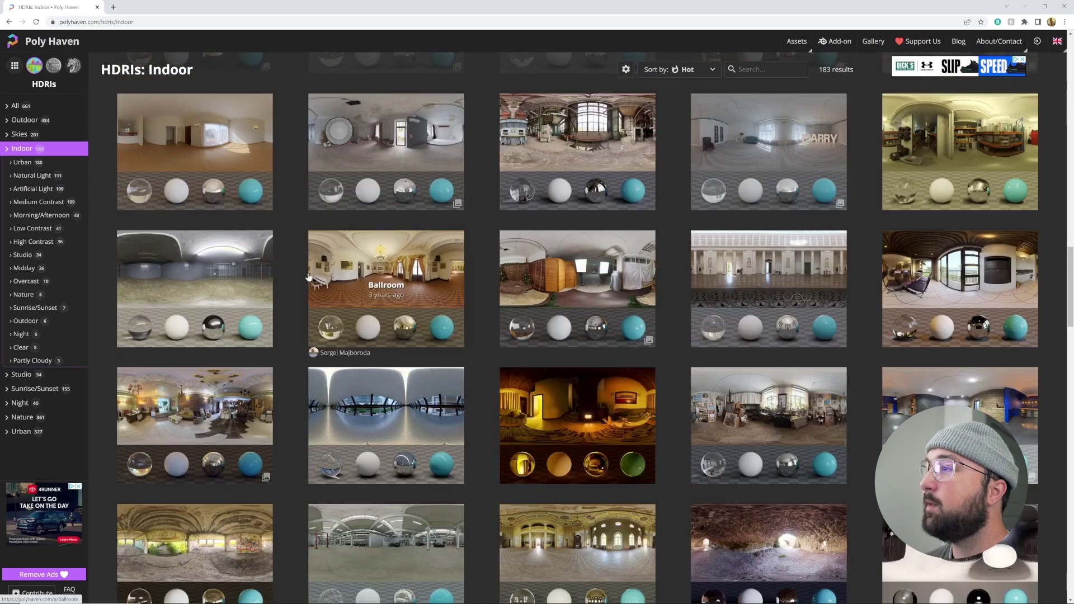
{"action": "scroll", "coordinate": [408, 274], "scroll_direction": "down", "scroll_amount": 10}
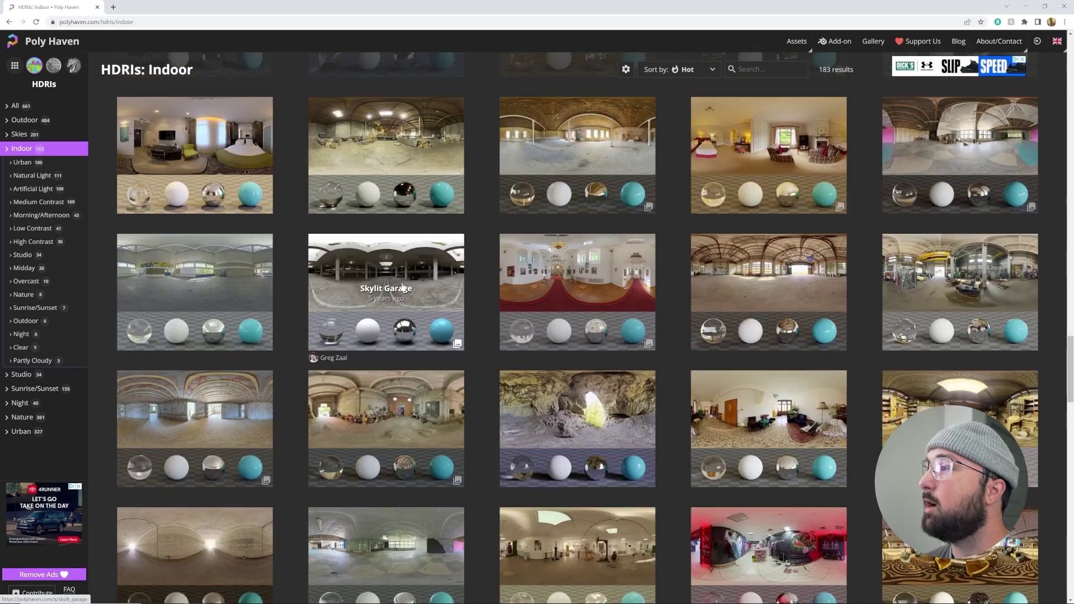
{"action": "scroll", "coordinate": [403, 287], "scroll_direction": "down", "scroll_amount": 6}
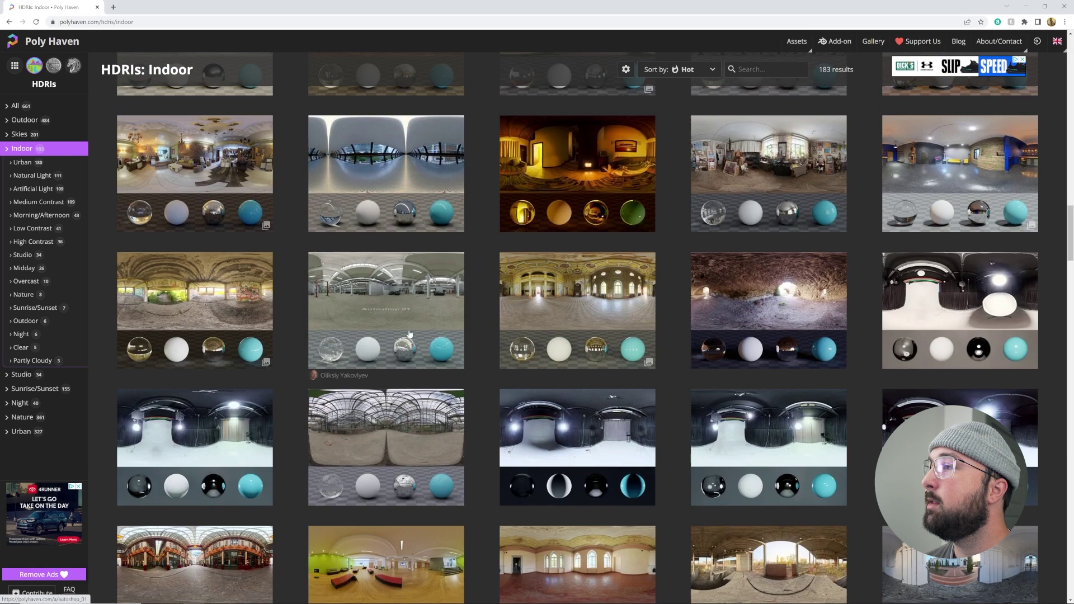
{"action": "left_click", "coordinate": [398, 307]}
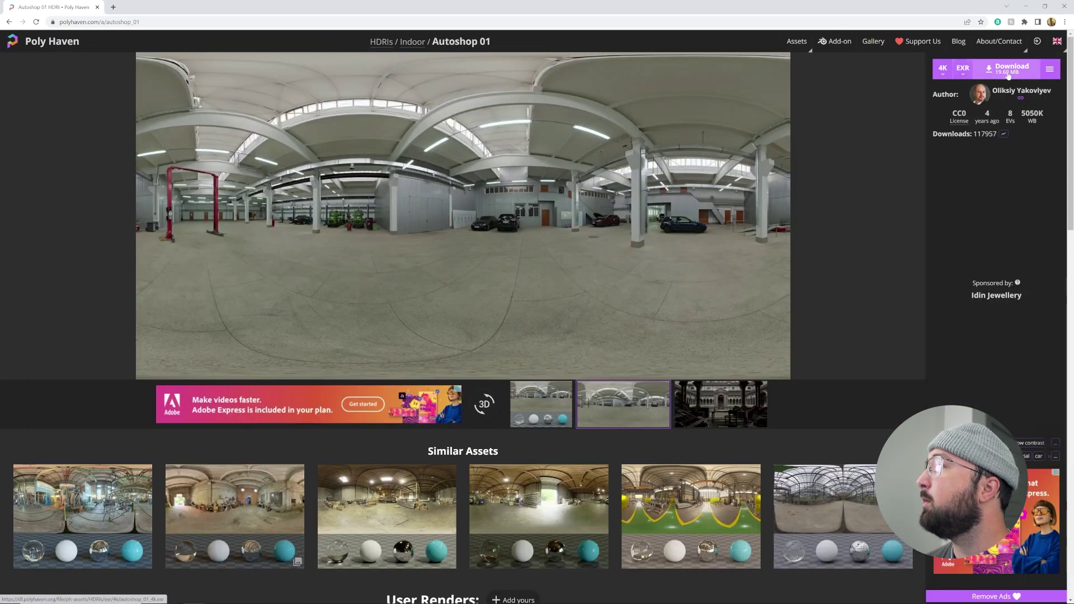
Step: Set the world colour to an Environment Texture using autoshop_01 from the Desktop, at strength 0.3
{"action": "left_click", "coordinate": [1024, 7]}
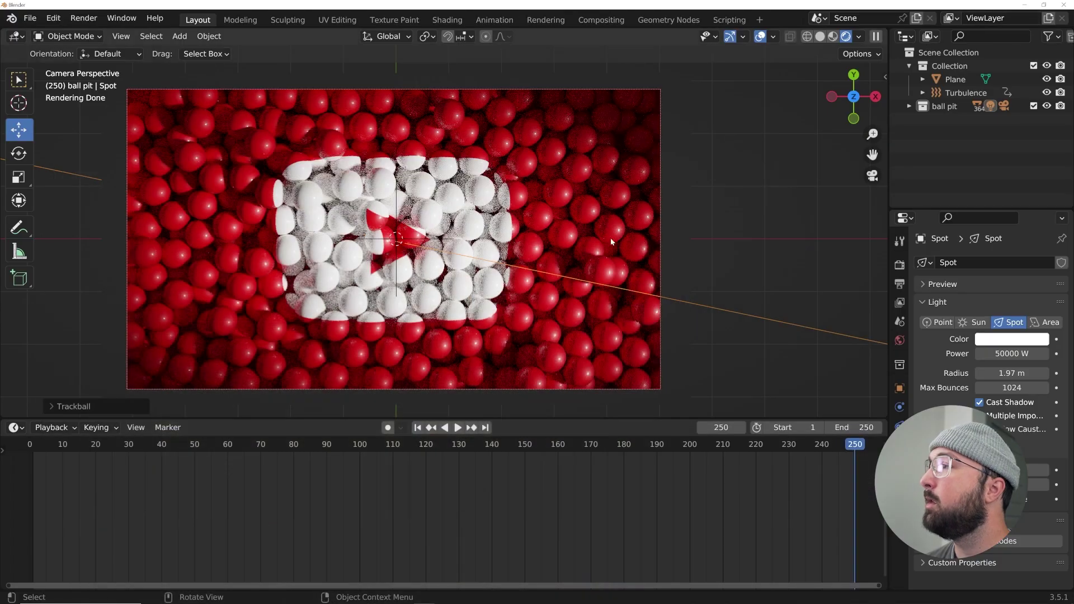
{"action": "left_click", "coordinate": [899, 340]}
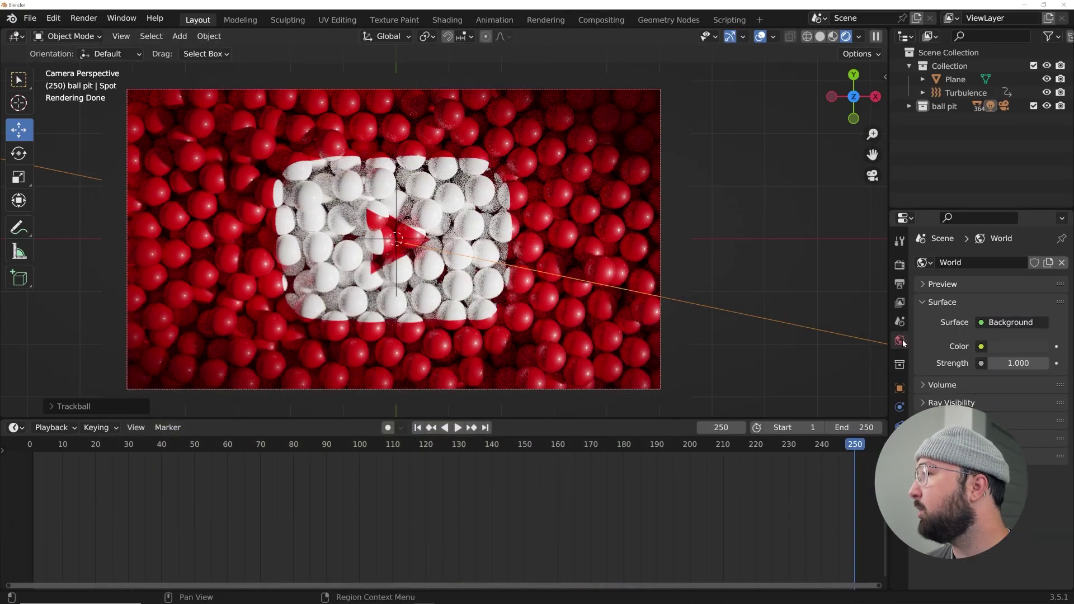
{"action": "left_click", "coordinate": [980, 346]}
{"action": "left_click", "coordinate": [690, 405]}
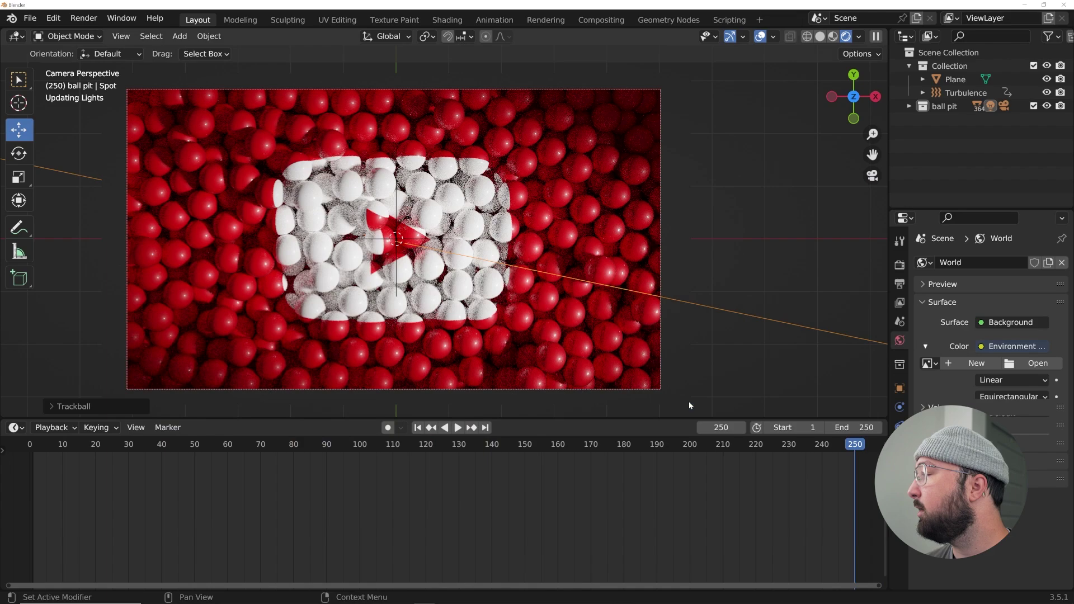
{"action": "left_click", "coordinate": [1035, 363]}
{"action": "left_click", "coordinate": [155, 249]}
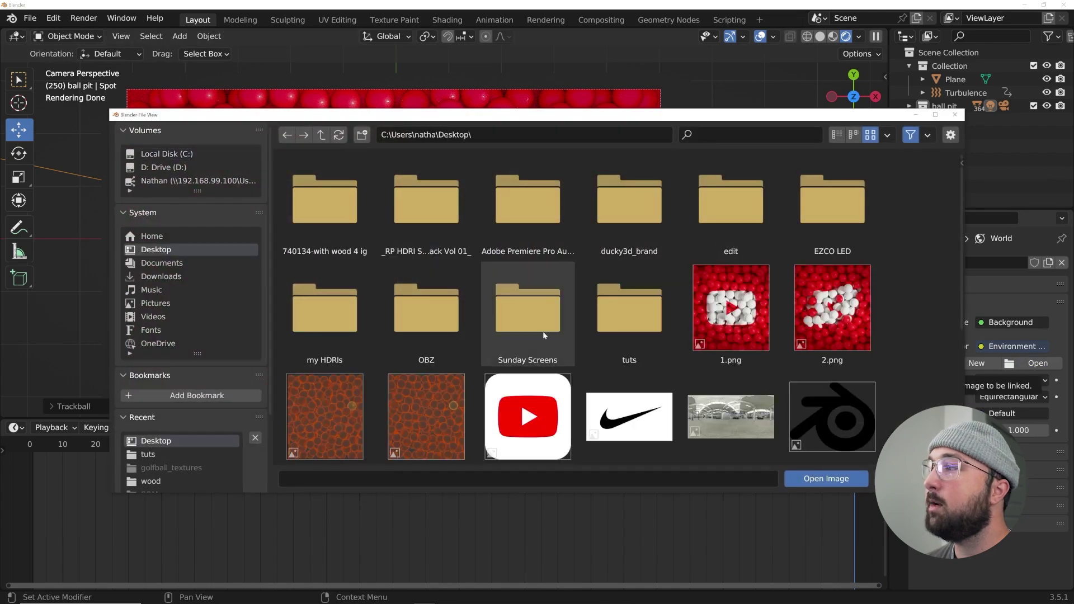
{"action": "scroll", "coordinate": [615, 313], "scroll_direction": "down", "scroll_amount": 3}
{"action": "double_click", "coordinate": [731, 332]}
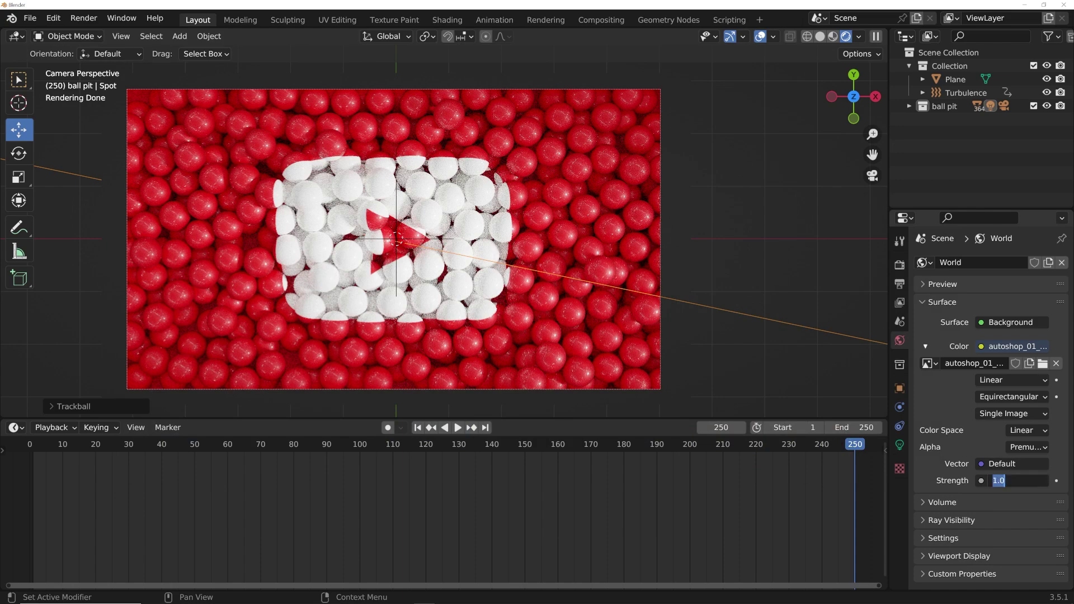
{"action": "key", "text": "Return"}
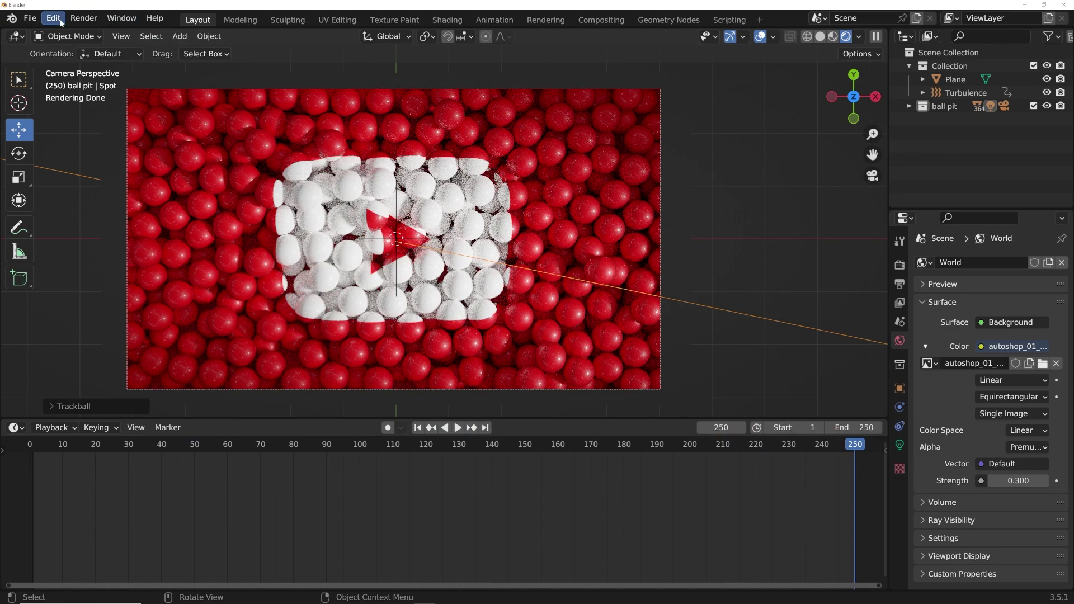
Step: Render a test image of the current frame, then close the render window
{"action": "left_click", "coordinate": [84, 18]}
{"action": "left_click", "coordinate": [114, 34]}
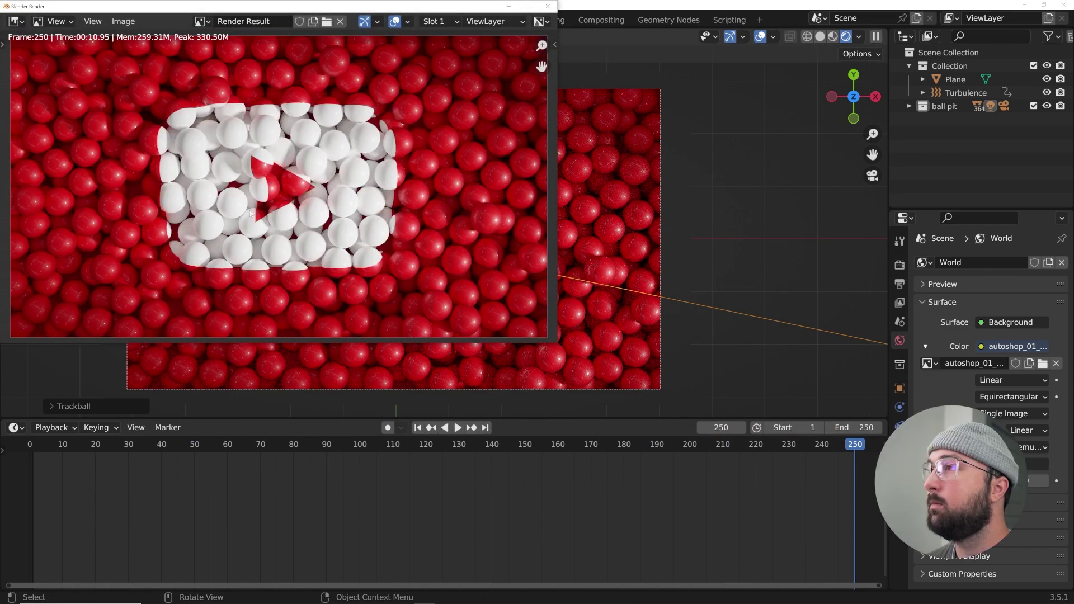
{"action": "key", "text": "Home"}
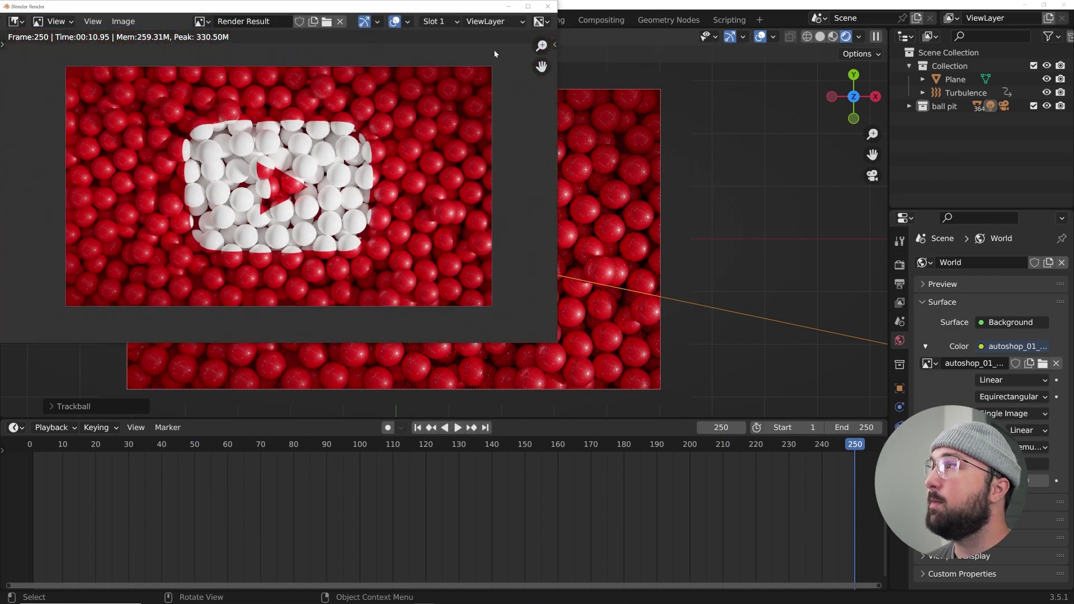
{"action": "left_click", "coordinate": [543, 8]}
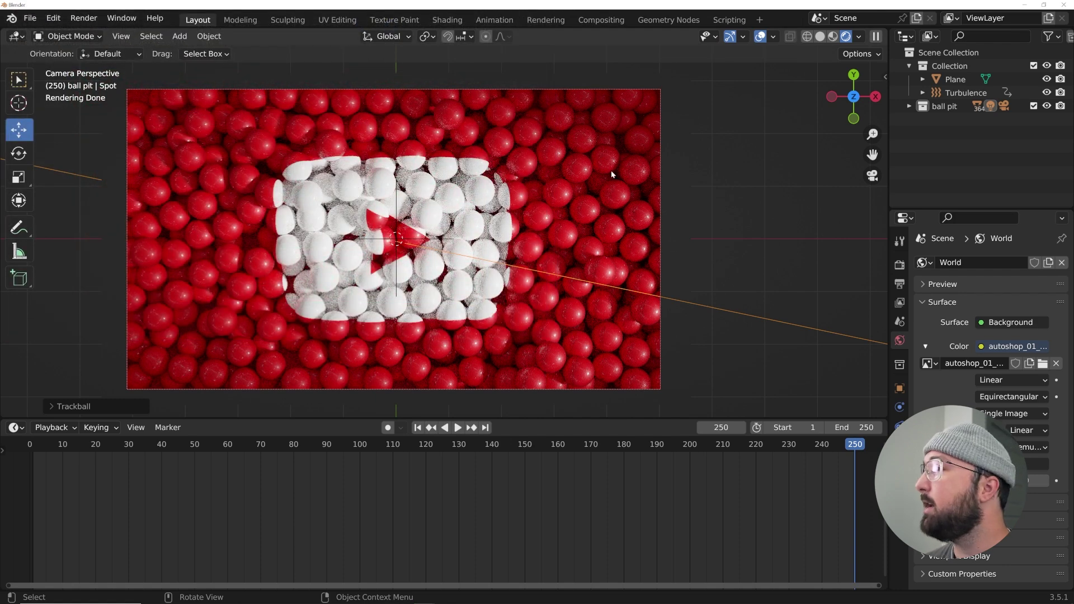
Step: Set the animation's Frame End to 210 in Output properties
{"action": "left_click", "coordinate": [899, 265]}
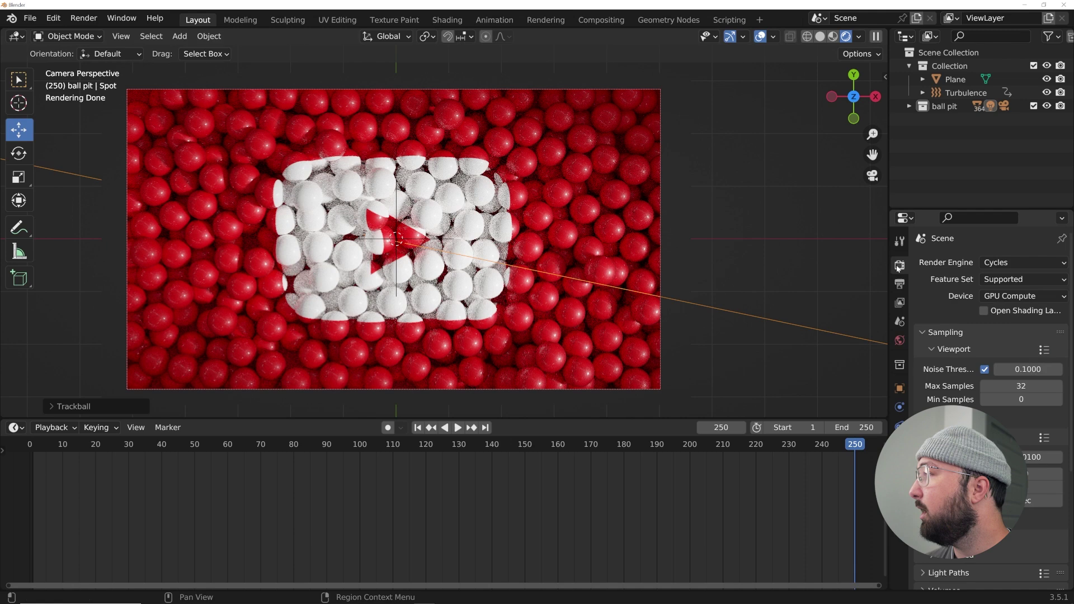
{"action": "left_click", "coordinate": [899, 284]}
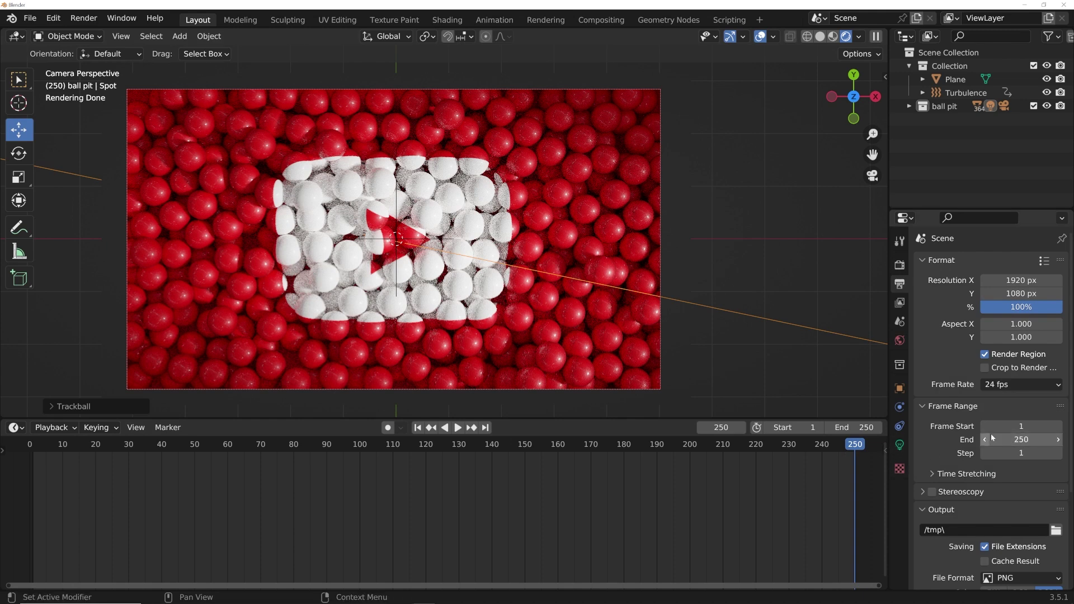
{"action": "left_click", "coordinate": [1021, 440]}
{"action": "type", "text": "210"}
{"action": "key", "text": "Return"}
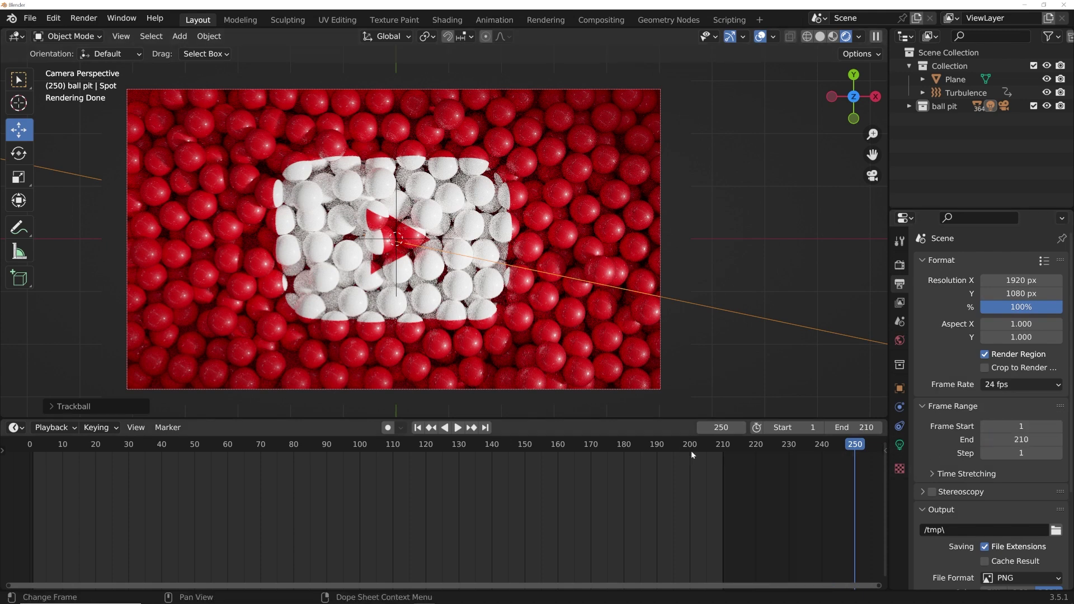
{"action": "scroll", "coordinate": [988, 487], "scroll_direction": "down", "scroll_amount": 3}
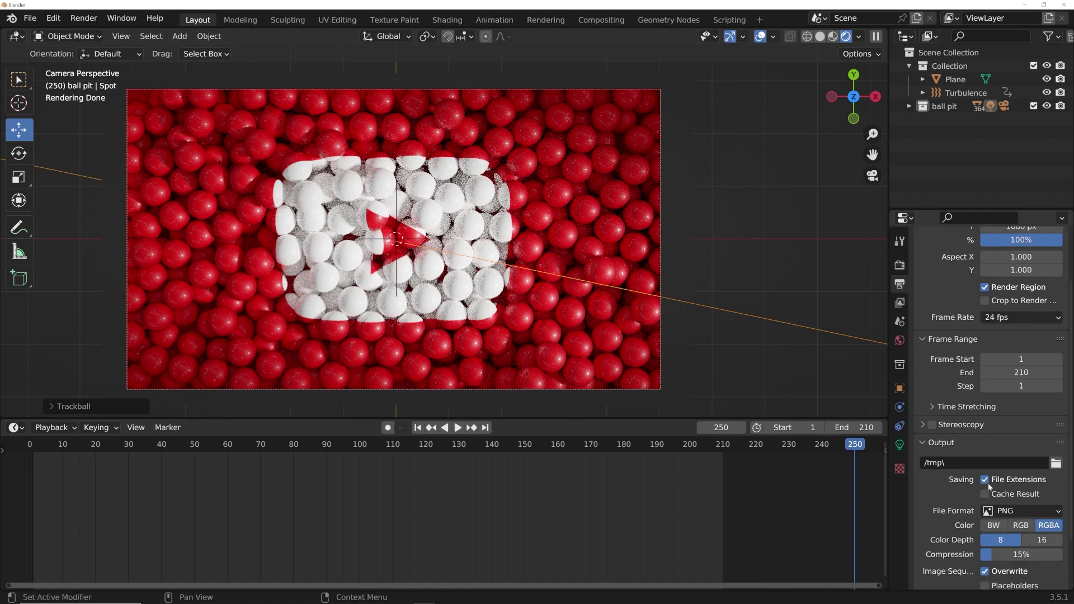
Step: Output as FFmpeg Video in an MPEG-4 container at Perceptually Lossless quality
{"action": "left_click", "coordinate": [1014, 512]}
{"action": "left_click", "coordinate": [1010, 438]}
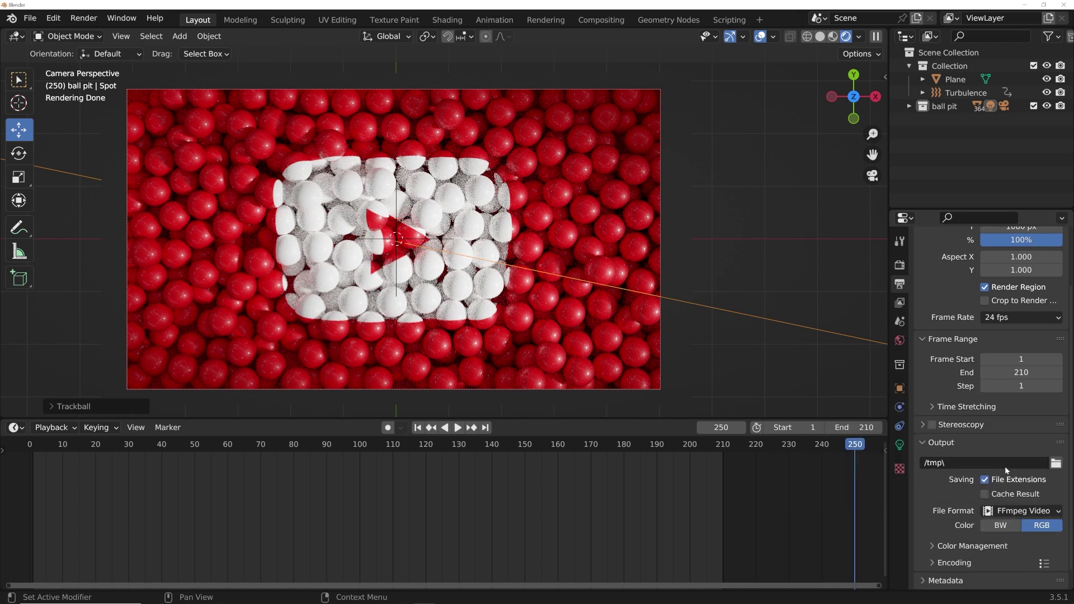
{"action": "scroll", "coordinate": [988, 479], "scroll_direction": "down", "scroll_amount": 1}
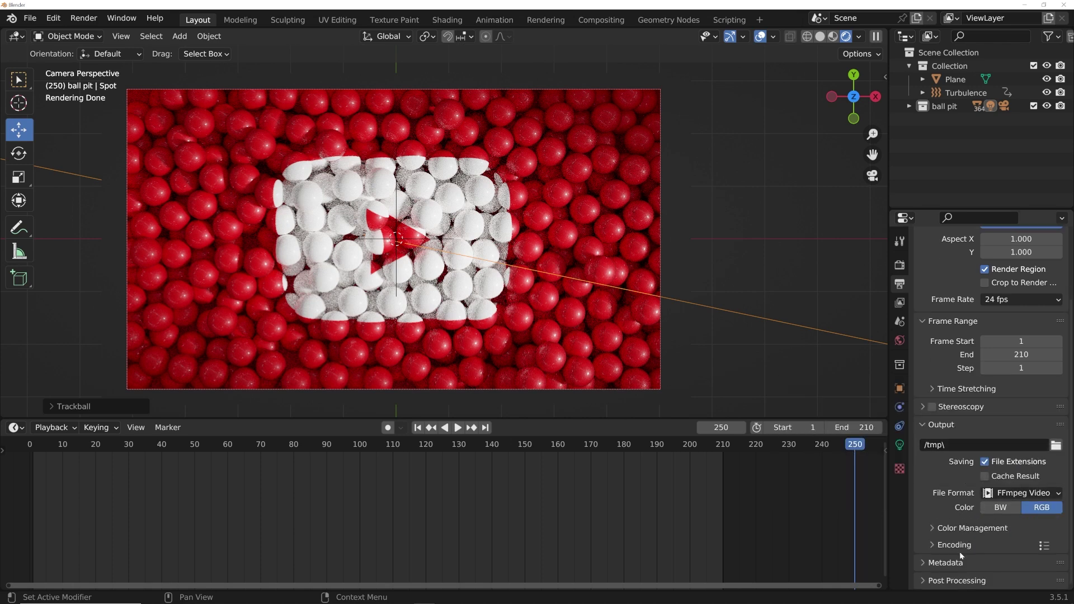
{"action": "left_click", "coordinate": [955, 545]}
{"action": "left_click", "coordinate": [1006, 565]}
{"action": "left_click", "coordinate": [1000, 520]}
{"action": "scroll", "coordinate": [995, 541], "scroll_direction": "down", "scroll_amount": 3}
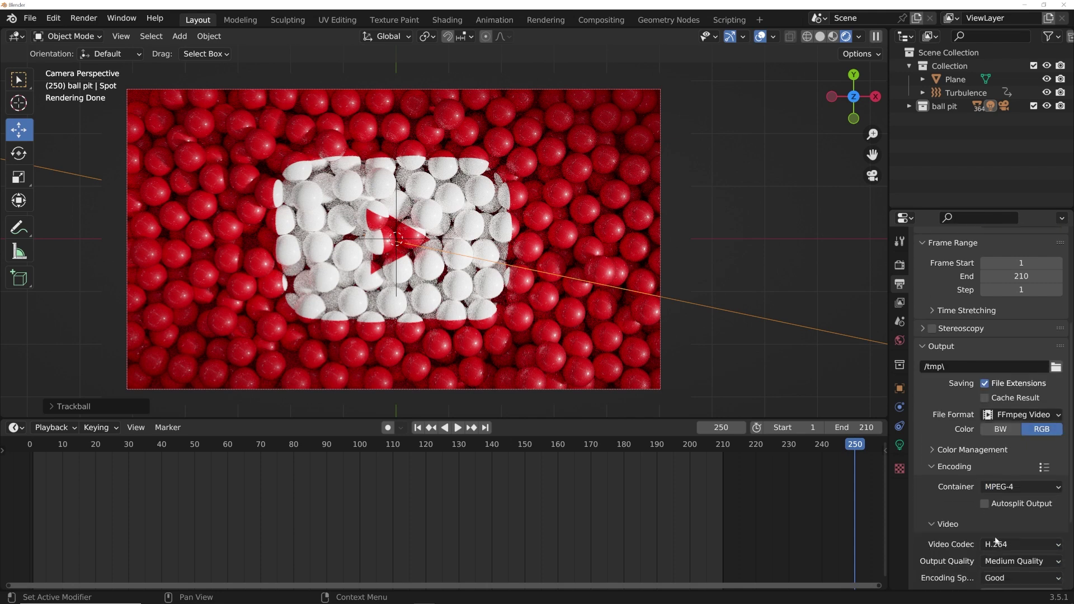
{"action": "left_click", "coordinate": [1006, 562]}
{"action": "left_click", "coordinate": [997, 521]}
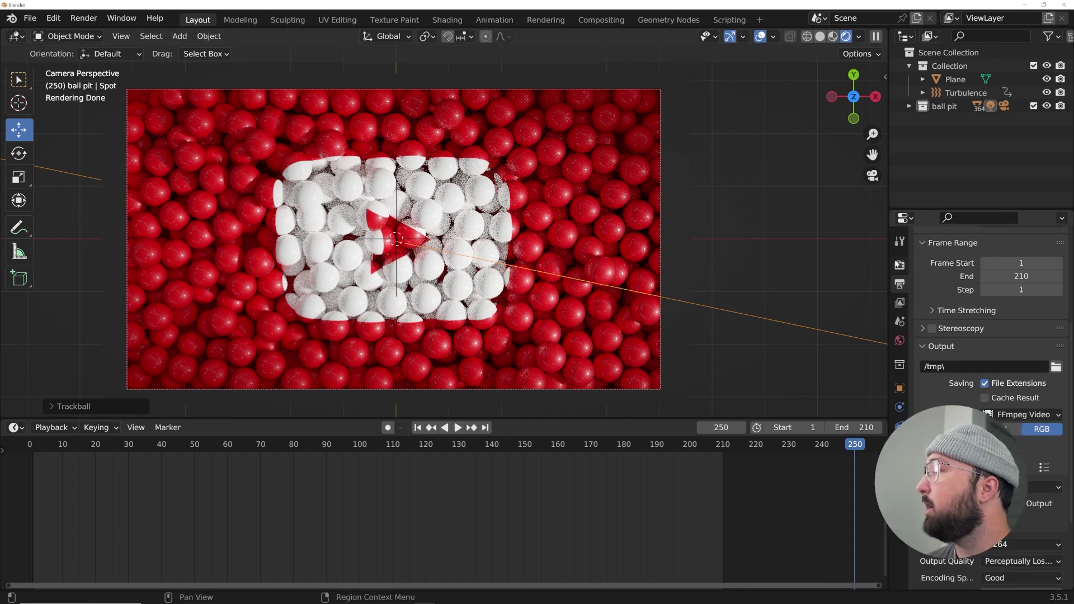
{"action": "left_click", "coordinate": [899, 264]}
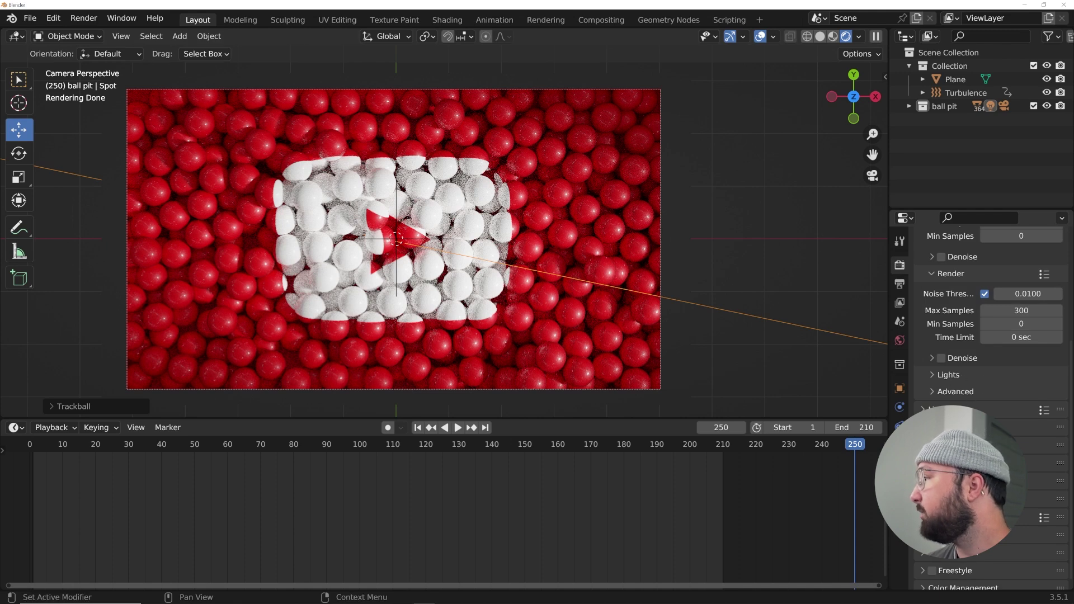
{"action": "scroll", "coordinate": [1007, 336], "scroll_direction": "up", "scroll_amount": 4}
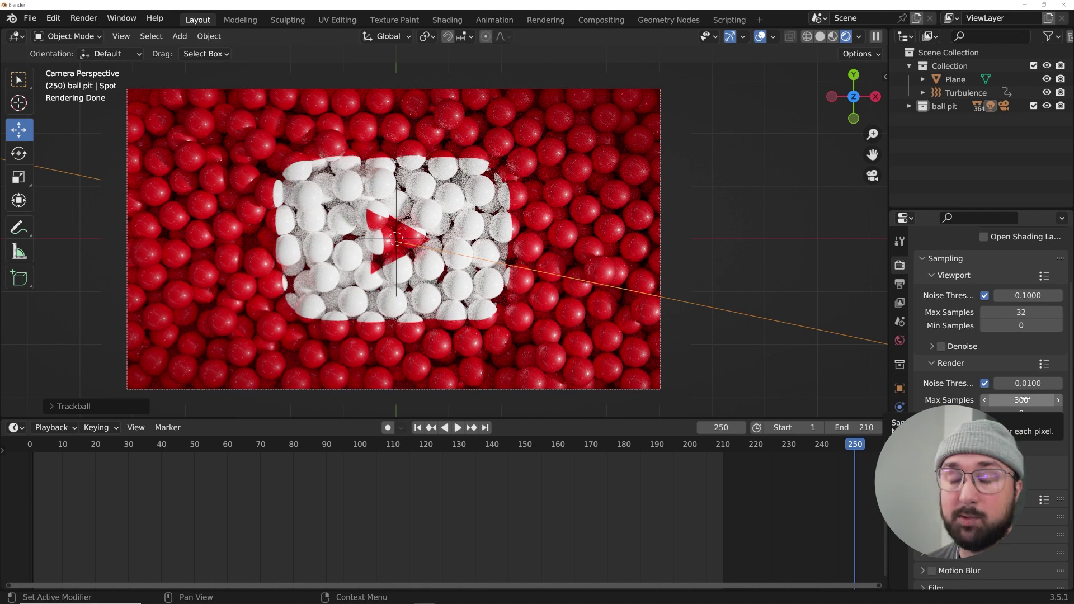
{"action": "left_click", "coordinate": [83, 18]}
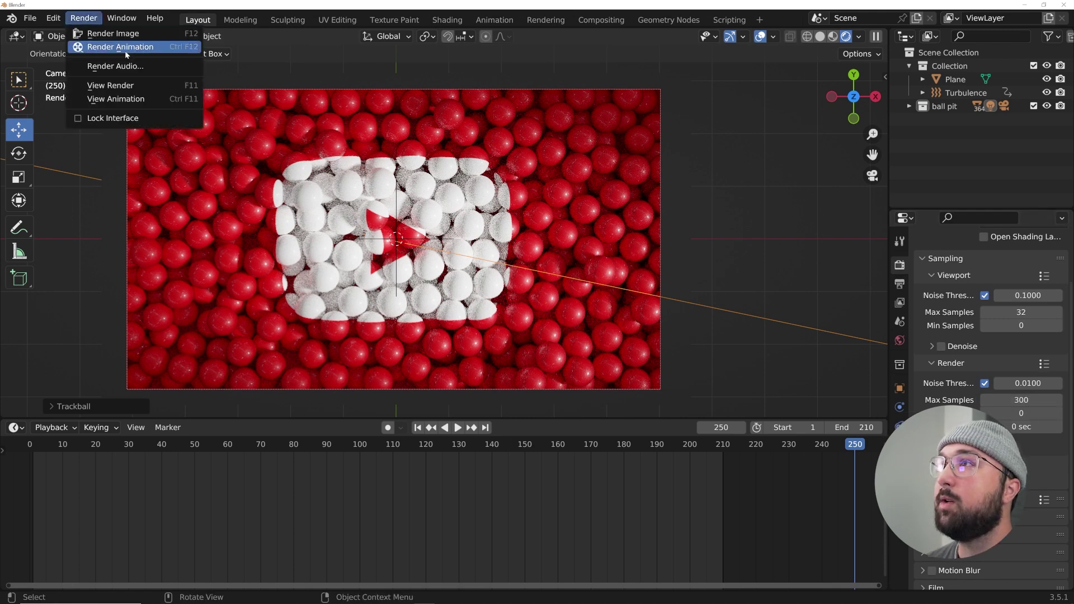